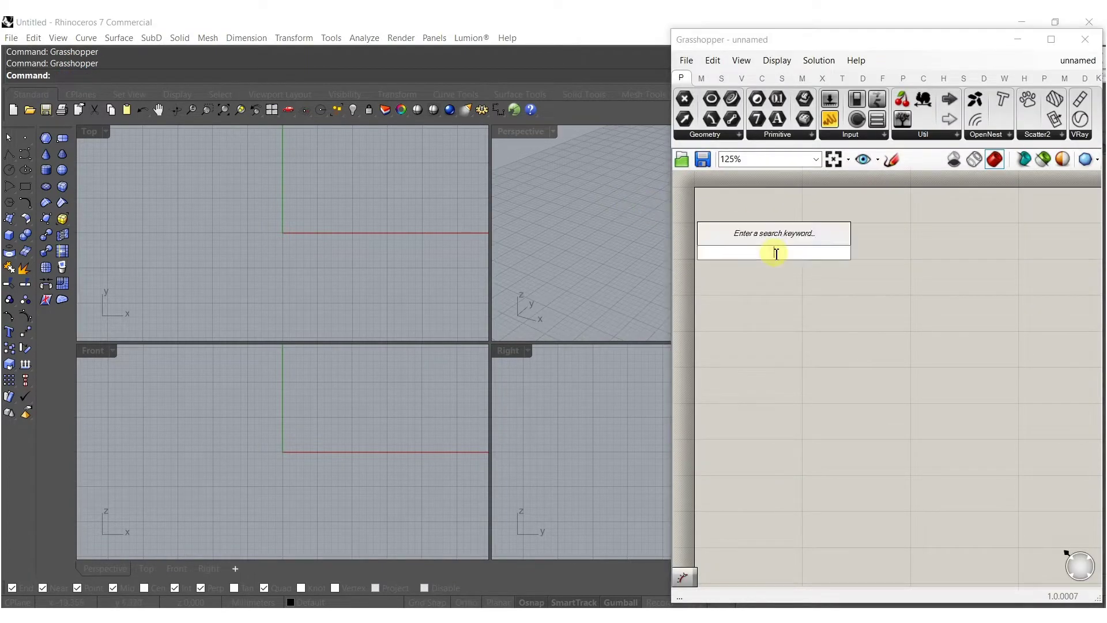
# Step: Add a Rectangle component to the canvas
pyautogui.write('c')
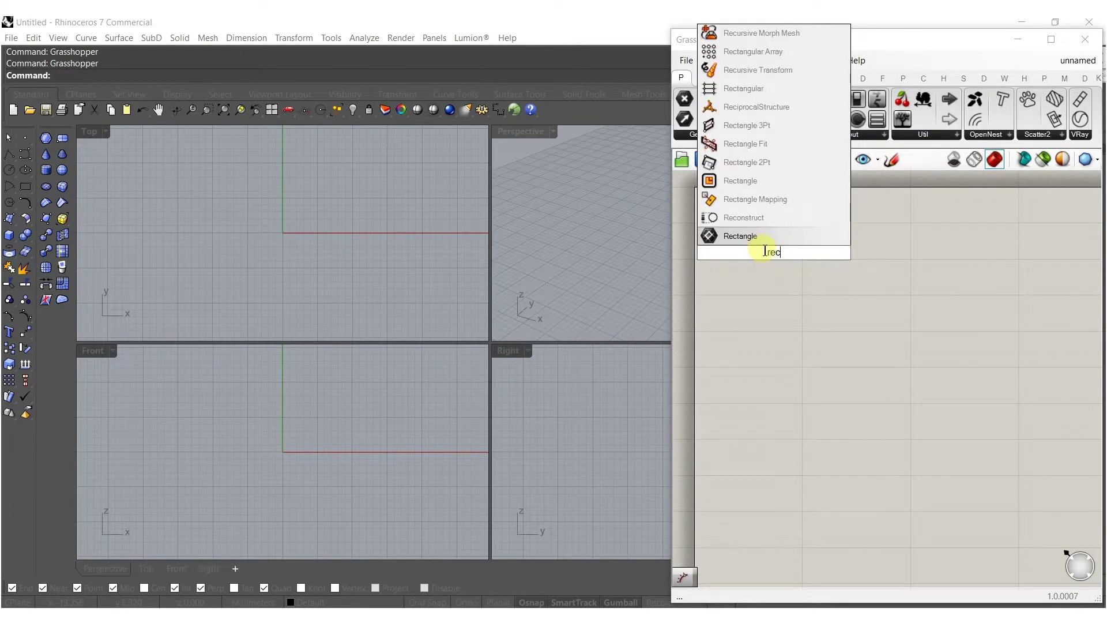
pyautogui.click(749, 180)
pyautogui.moveTo(762, 255); pyautogui.dragTo(833, 281)
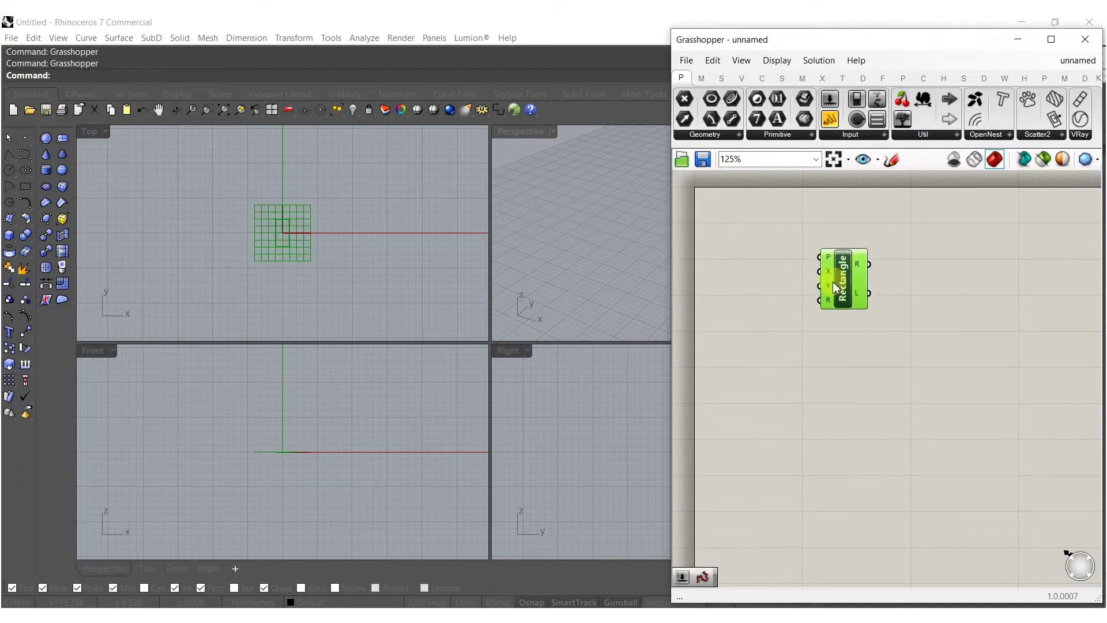
# Step: Create a number slider at 15.000 and wire it to the Rectangle's X and Y size inputs
pyautogui.doubleClick(771, 289)
pyautogui.write('15.')
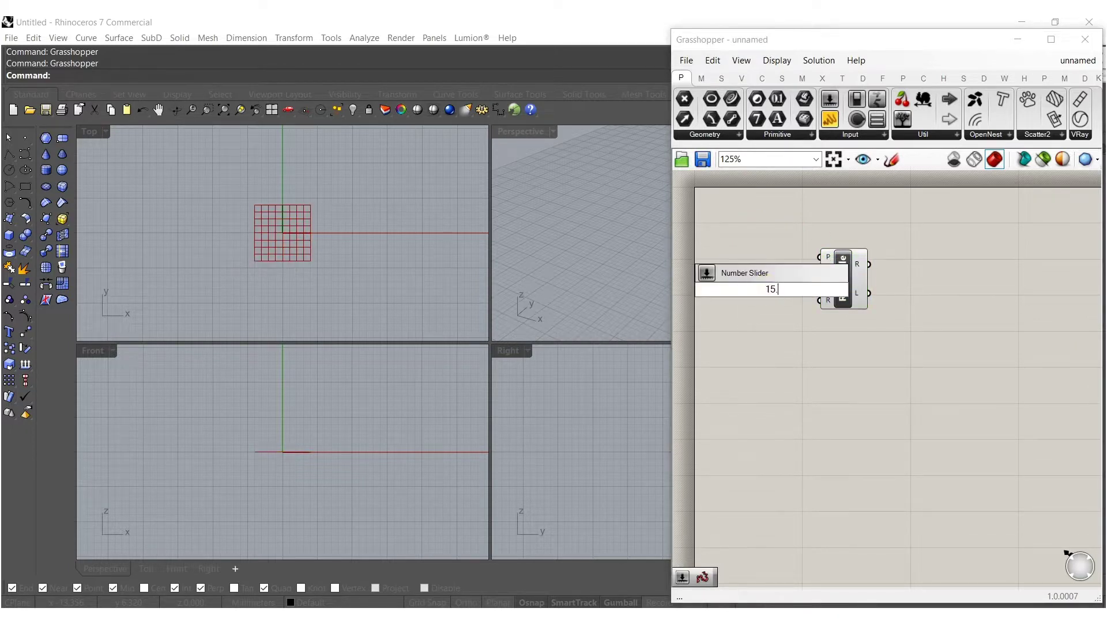
pyautogui.press('Return')
pyautogui.moveTo(839, 269)
pyautogui.mouseDown()
pyautogui.moveTo(876, 269)
pyautogui.moveTo(830, 289)
pyautogui.mouseUp()
pyautogui.moveTo(831, 289); pyautogui.dragTo(863, 276)
# Step: Add a Rebuild Curve component and feed it the Rectangle's R output as the curve
pyautogui.doubleClick(978, 297)
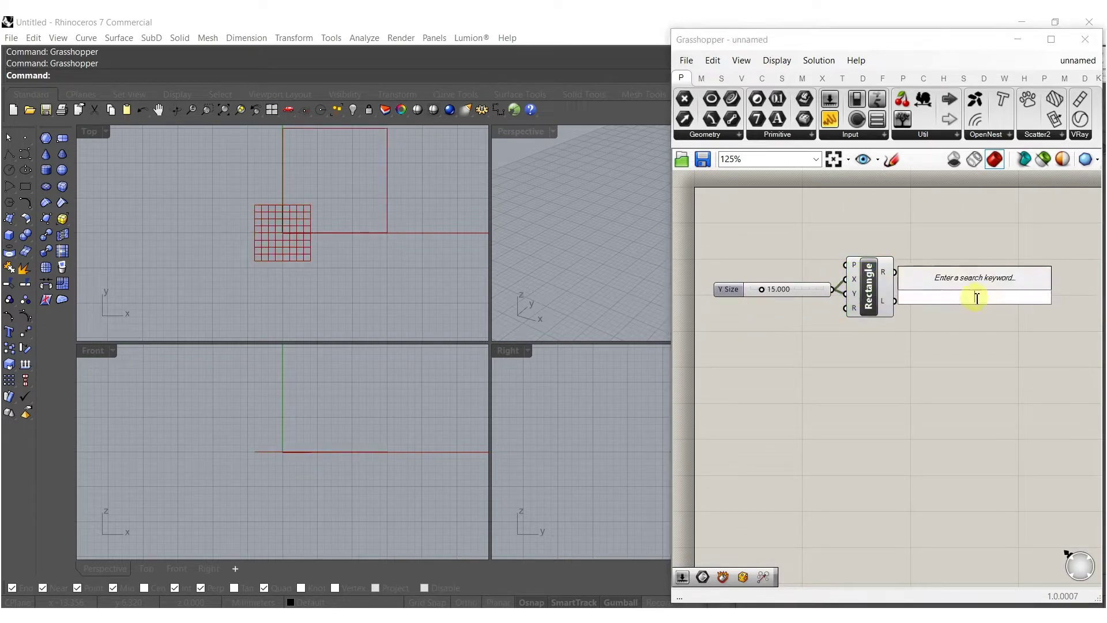
pyautogui.write('reb')
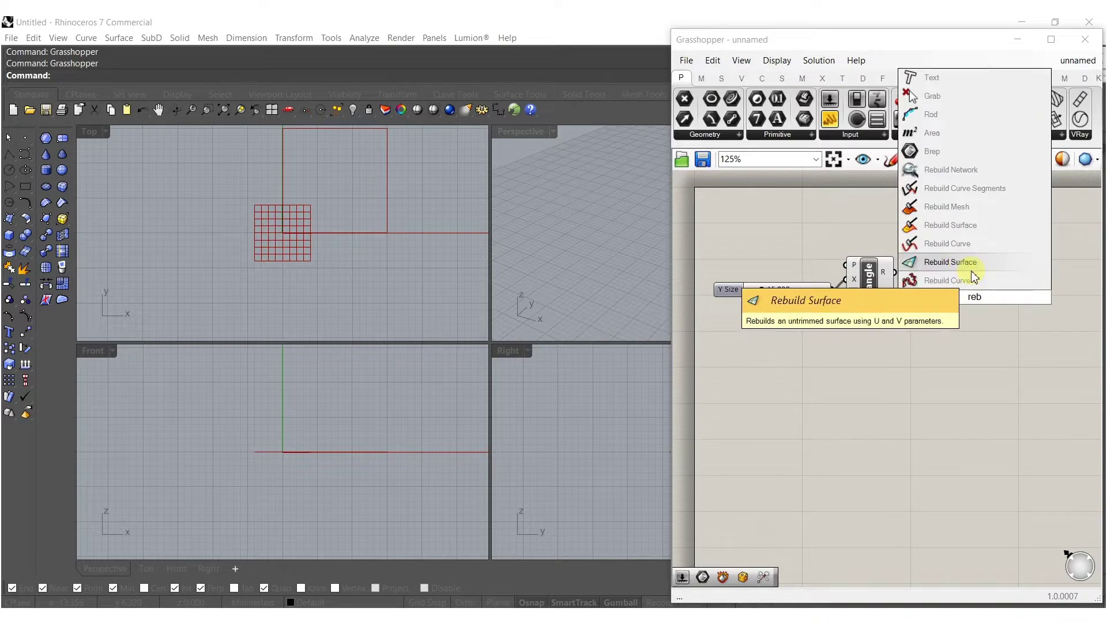
pyautogui.click(967, 281)
pyautogui.moveTo(893, 272); pyautogui.dragTo(894, 271)
pyautogui.moveTo(978, 296); pyautogui.dragTo(1010, 293)
# Step: Create a value of 3 and wire it to Rebuild Curve's degree input
pyautogui.doubleClick(929, 330)
pyautogui.doubleClick(929, 330)
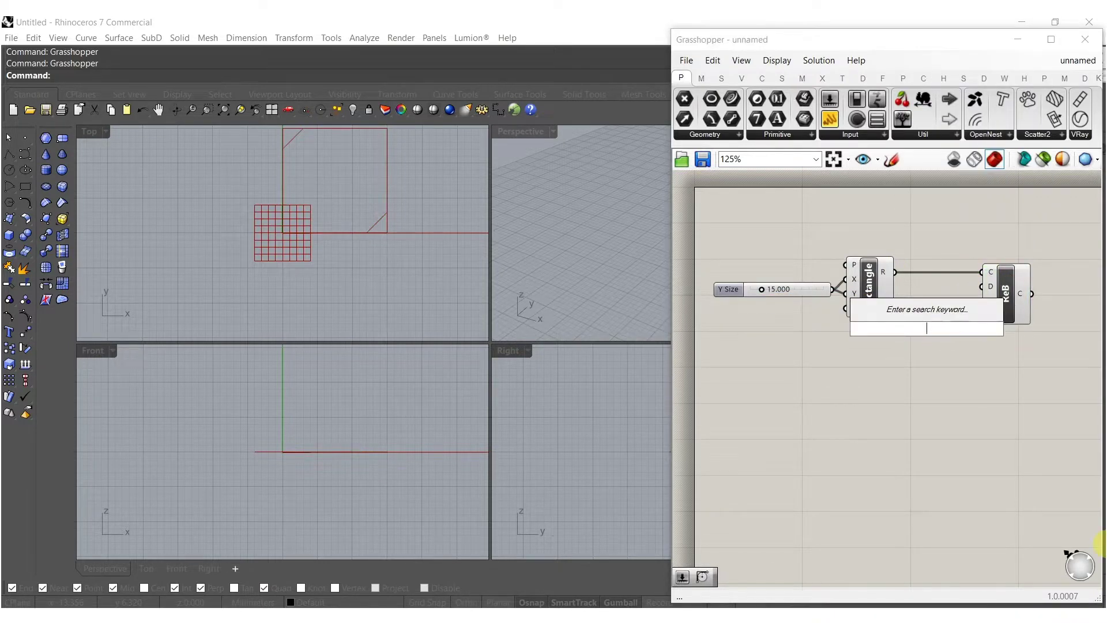
pyautogui.write('3')
pyautogui.press('Return')
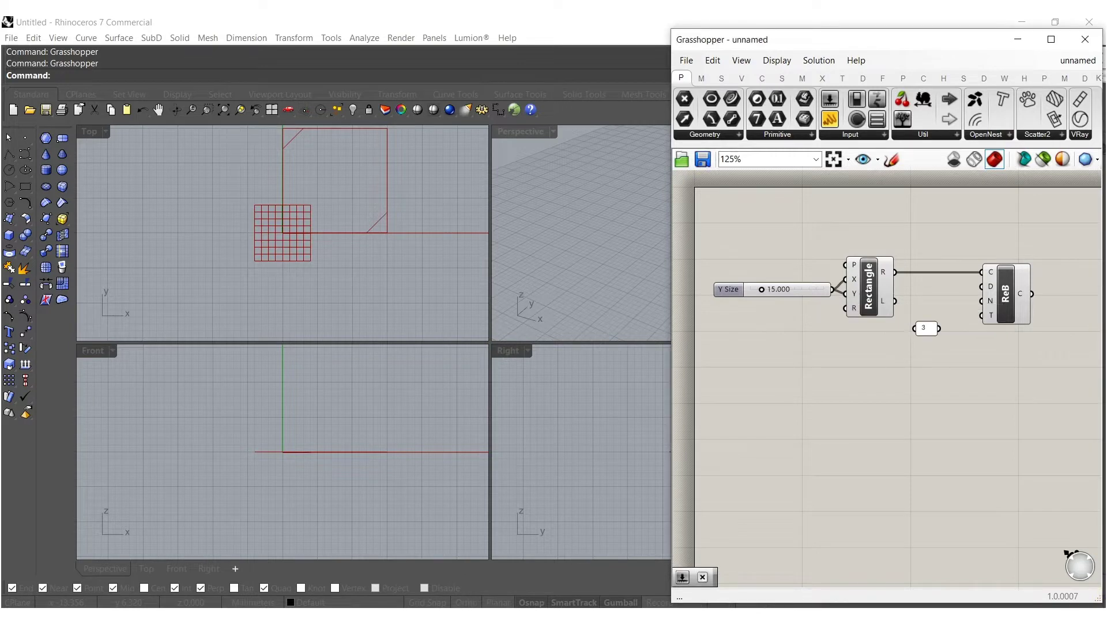
pyautogui.moveTo(981, 287); pyautogui.dragTo(956, 292)
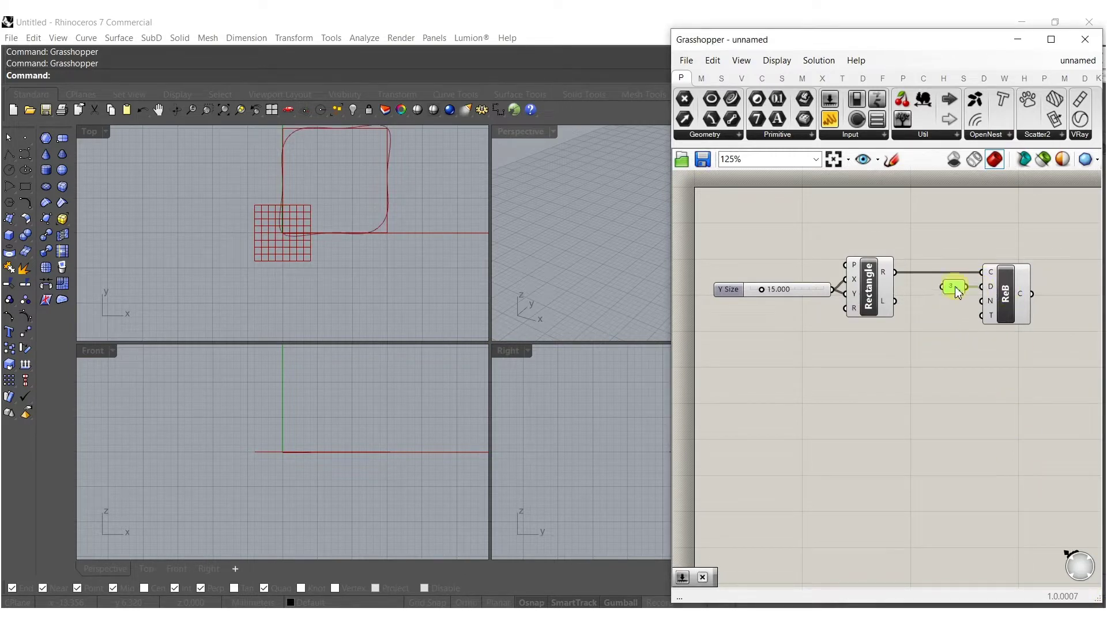
# Step: Wire an integer slider at 55 to Rebuild Curve's count input and arrange these components together
pyautogui.doubleClick(959, 325)
pyautogui.write('55')
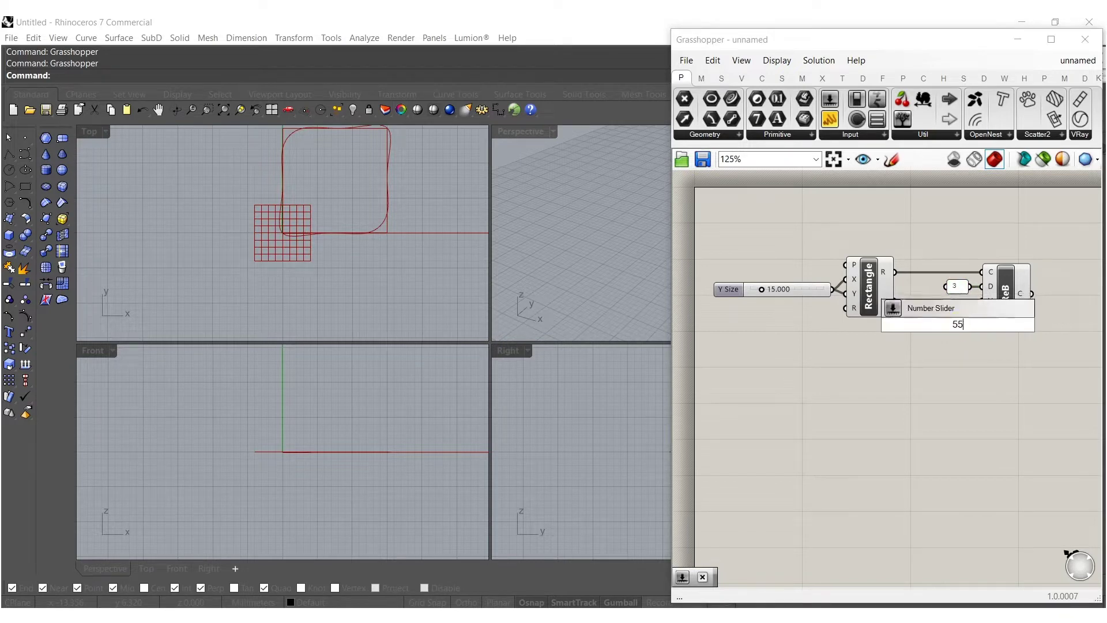
pyautogui.press('Return')
pyautogui.moveTo(1011, 318); pyautogui.dragTo(953, 303)
pyautogui.moveTo(964, 325); pyautogui.dragTo(897, 346, button='right')
pyautogui.moveTo(958, 372); pyautogui.dragTo(885, 276)
pyautogui.moveTo(942, 306); pyautogui.dragTo(988, 306)
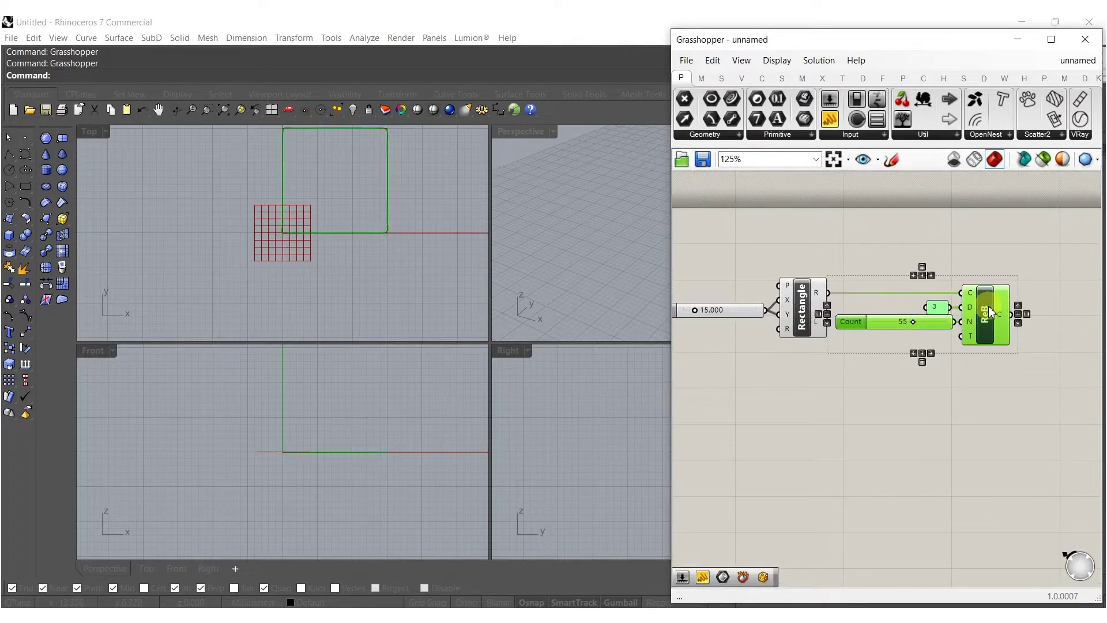
# Step: Turn off the viewport preview of the Rectangle component and its inputs
pyautogui.moveTo(947, 400); pyautogui.dragTo(722, 241)
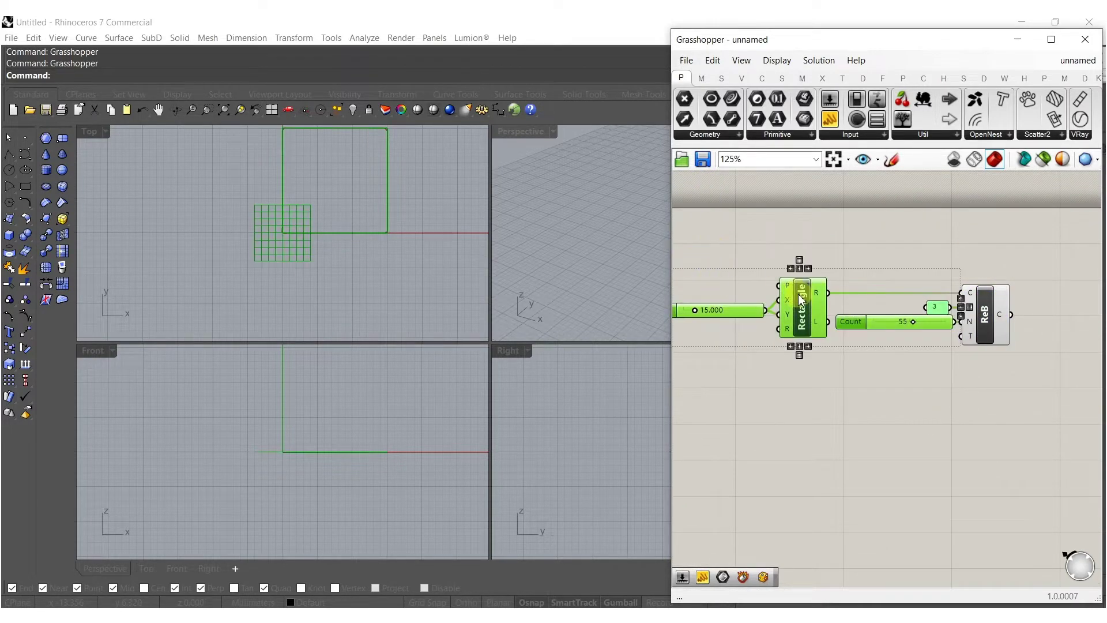
pyautogui.middleClick(800, 295)
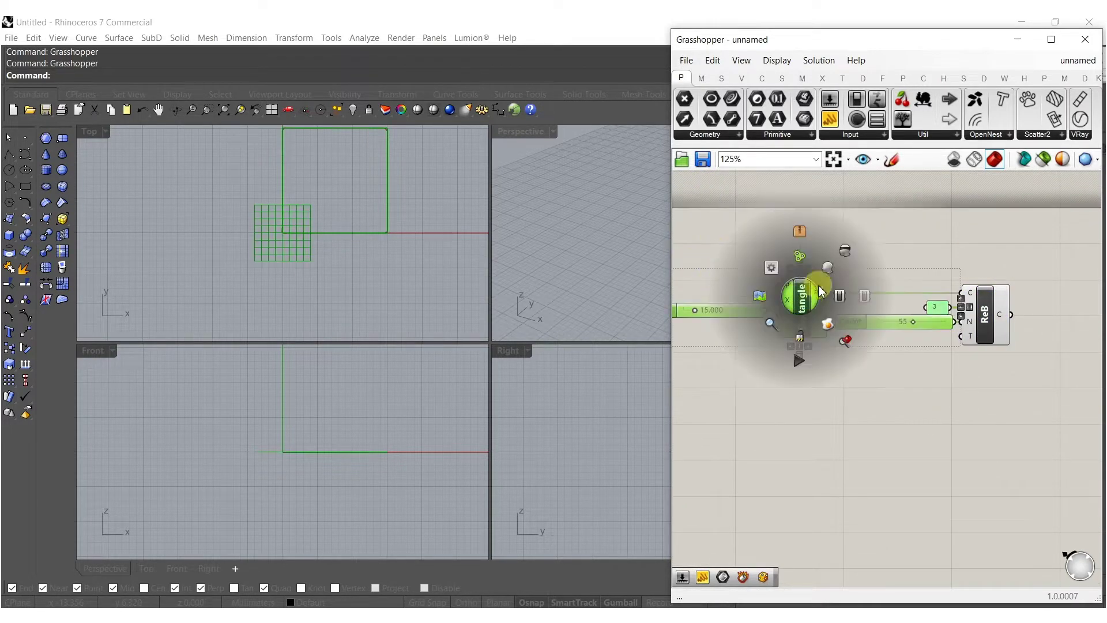
pyautogui.click(849, 247)
pyautogui.moveTo(991, 253); pyautogui.dragTo(927, 279, button='right')
pyautogui.click(959, 295)
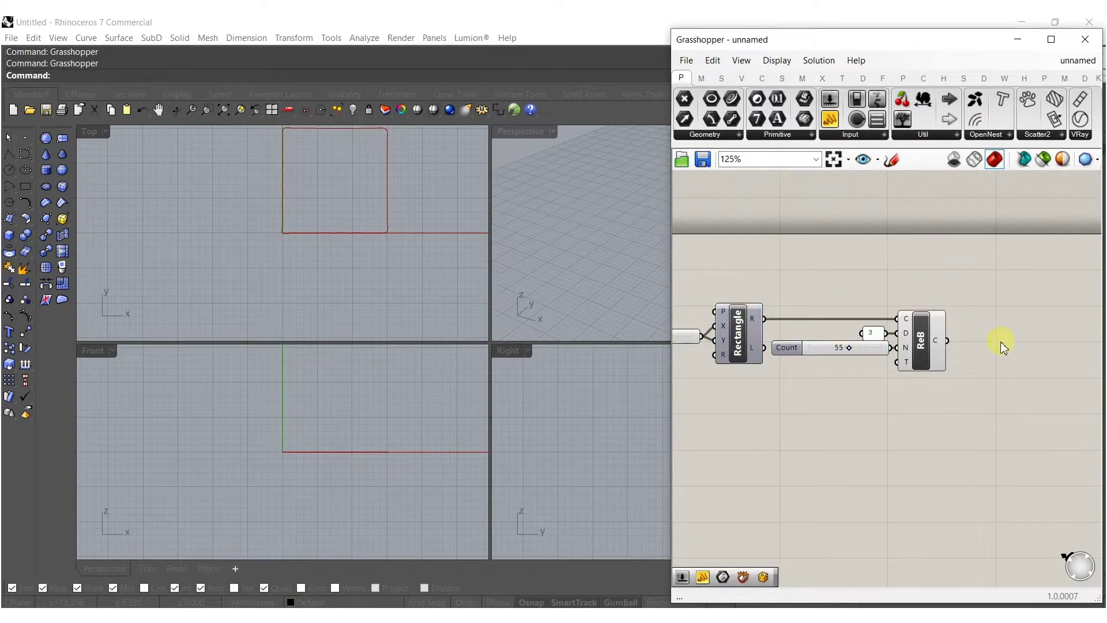
# Step: Maximize the Perspective viewport on the rebuilt square curve
pyautogui.moveTo(1001, 341); pyautogui.dragTo(936, 341, button='right')
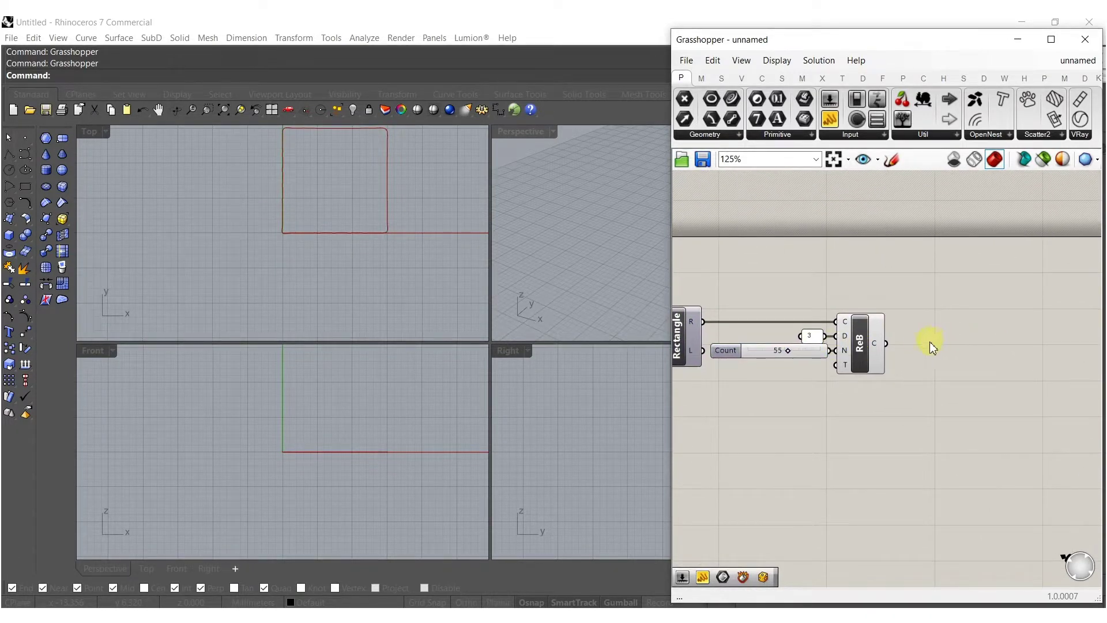
pyautogui.doubleClick(522, 131)
pyautogui.moveTo(512, 285); pyautogui.dragTo(306, 369, button='right')
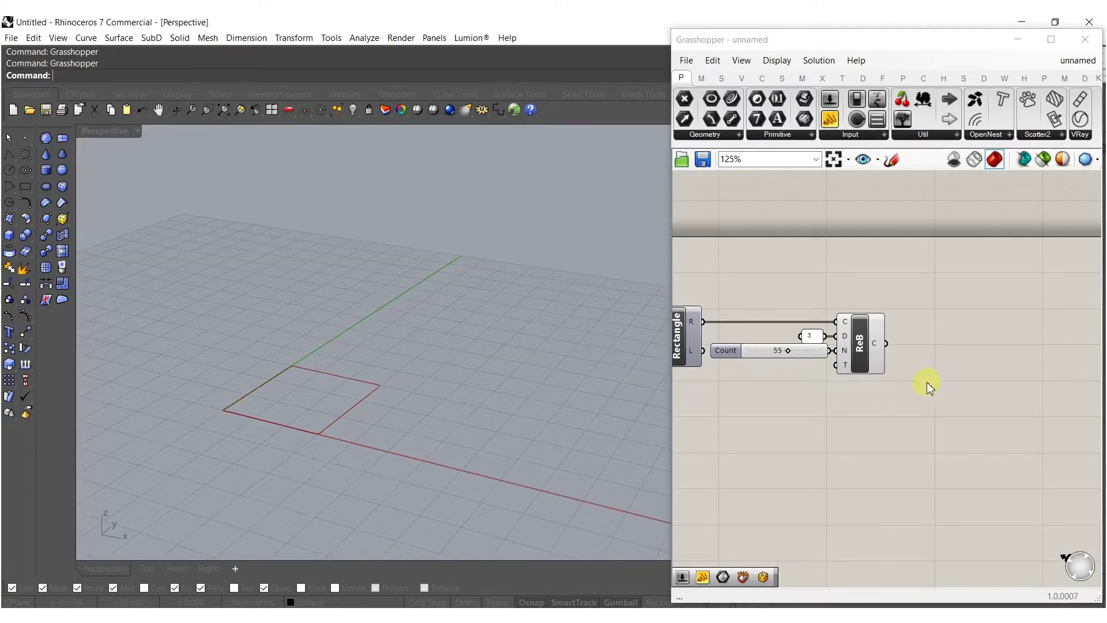
# Step: Add a Move component and feed it the rebuilt curve as geometry
pyautogui.doubleClick(976, 383)
pyautogui.write('move')
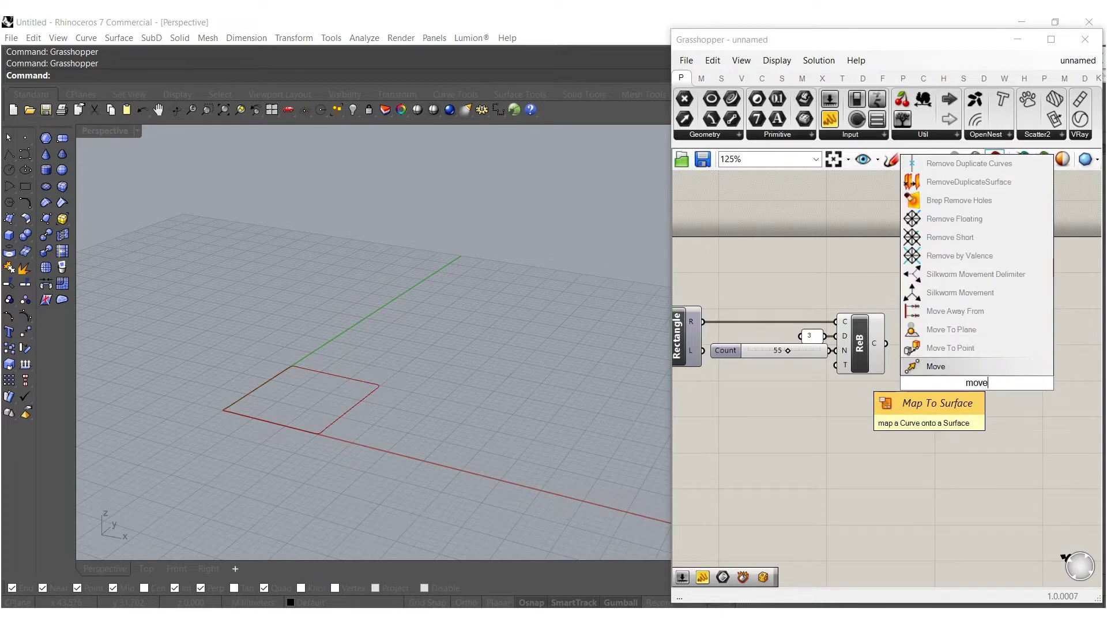
pyautogui.click(973, 371)
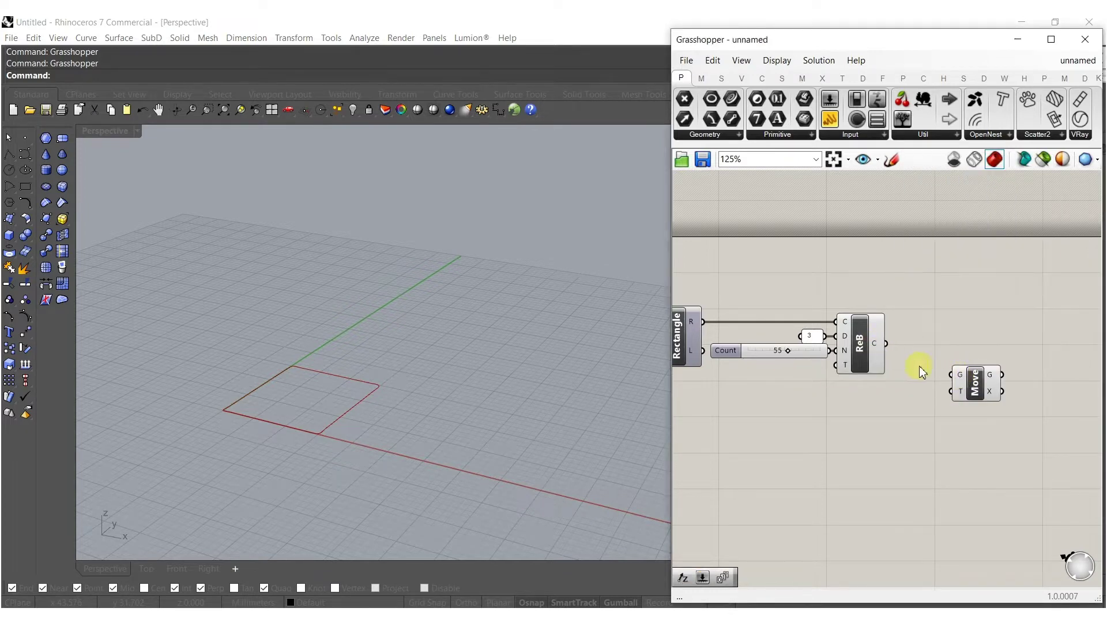
pyautogui.moveTo(963, 375); pyautogui.dragTo(980, 345)
# Step: Add a Unit Z vector and wire it to Move's translation input
pyautogui.click(936, 416)
pyautogui.doubleClick(936, 416)
pyautogui.write('z')
pyautogui.click(925, 401)
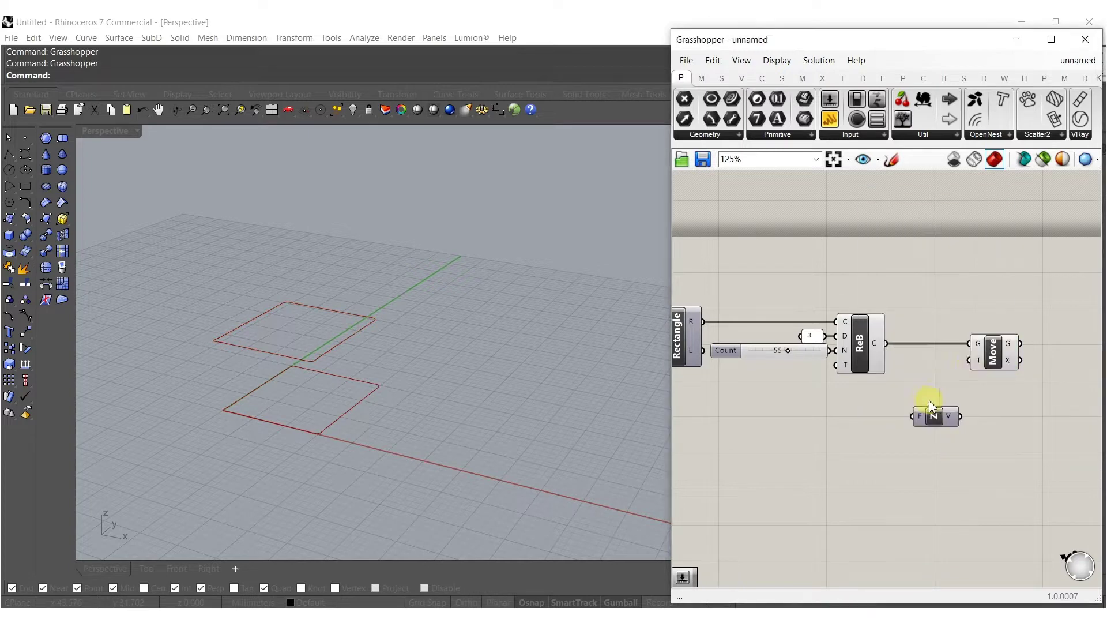
pyautogui.moveTo(969, 360); pyautogui.dragTo(960, 417)
# Step: Add a Series component and wire its output to the Unit Z factor
pyautogui.doubleClick(869, 449)
pyautogui.write('series')
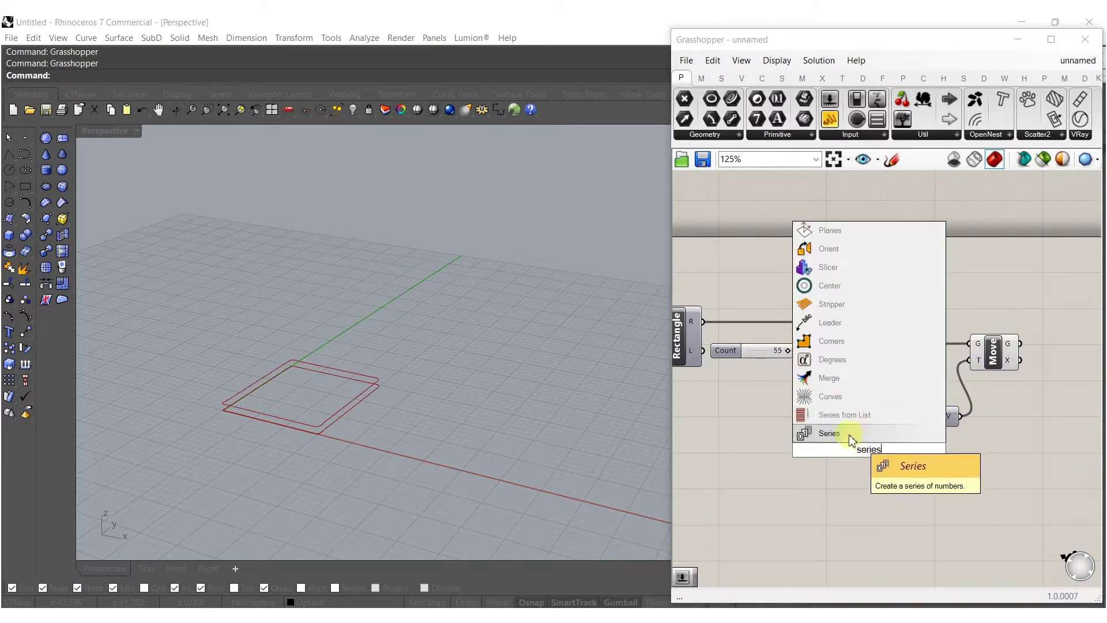
pyautogui.click(845, 434)
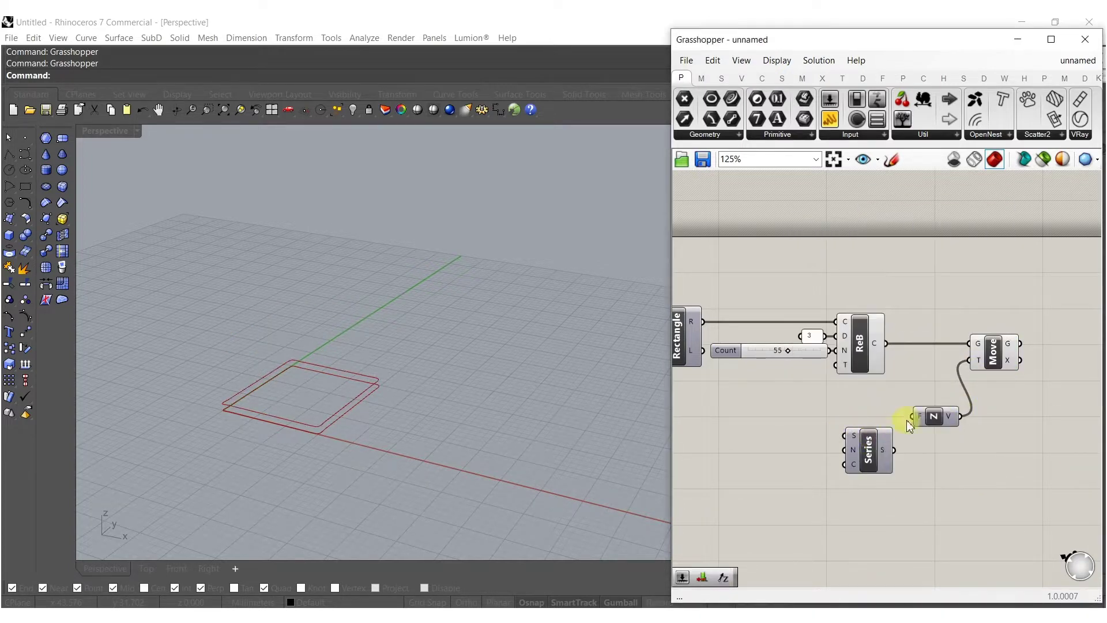
pyautogui.moveTo(901, 449); pyautogui.dragTo(895, 450)
# Step: Create an integer slider at 7 and wire it to the Series count input
pyautogui.doubleClick(814, 479)
pyautogui.write('7')
pyautogui.press('Return')
pyautogui.moveTo(815, 483); pyautogui.dragTo(777, 468)
# Step: Create a slider at 5.000 and wire it to the Series step input
pyautogui.doubleClick(767, 438)
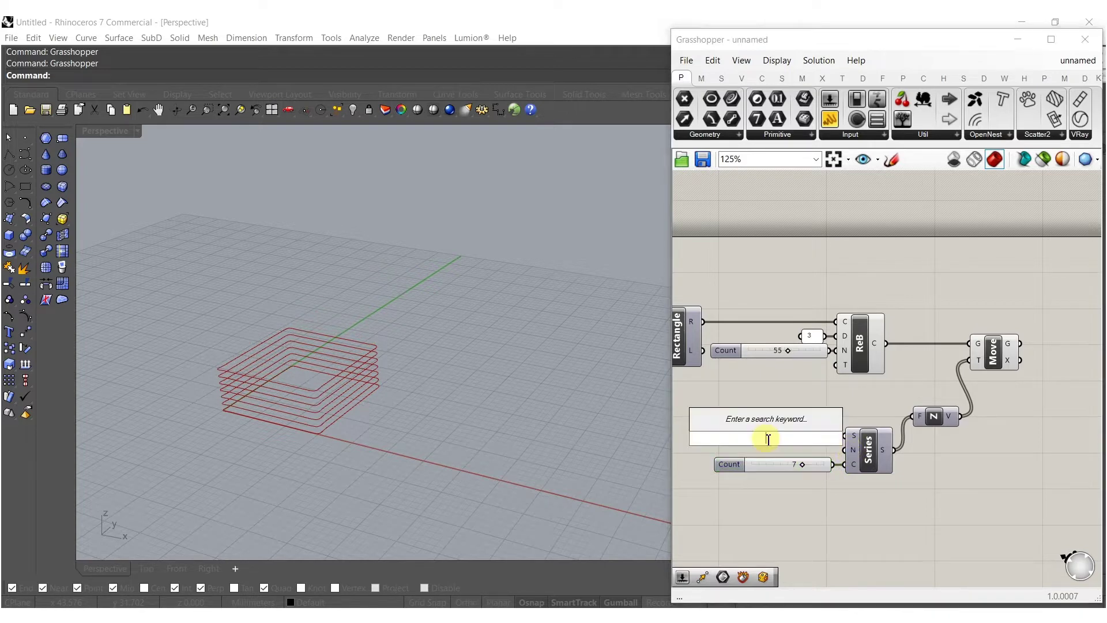
pyautogui.write('5.')
pyautogui.press('Return')
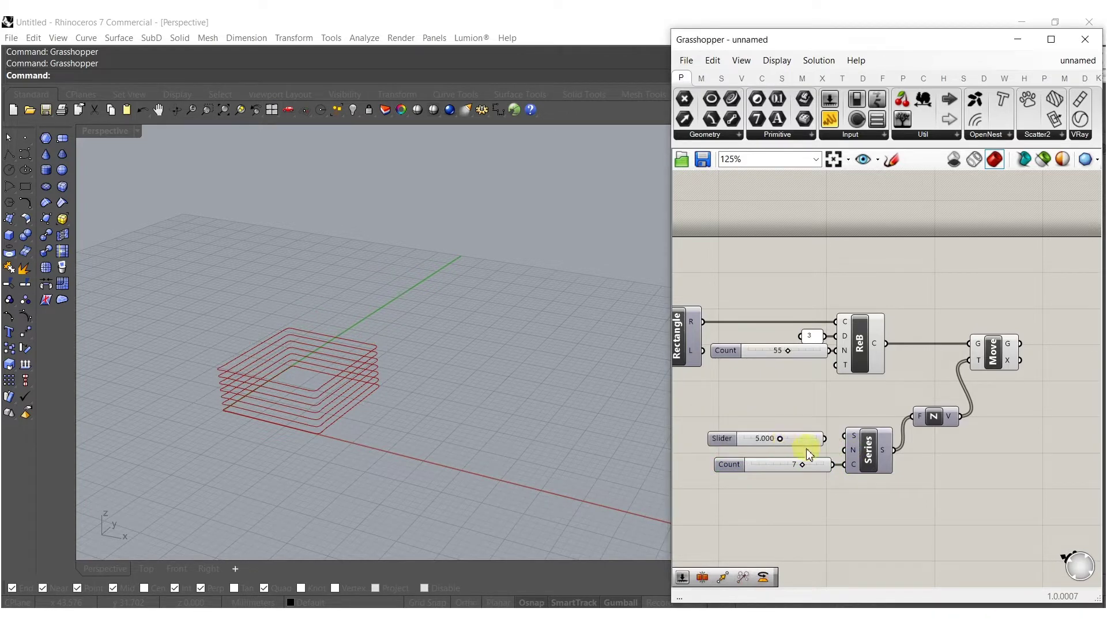
pyautogui.moveTo(849, 452); pyautogui.dragTo(750, 441)
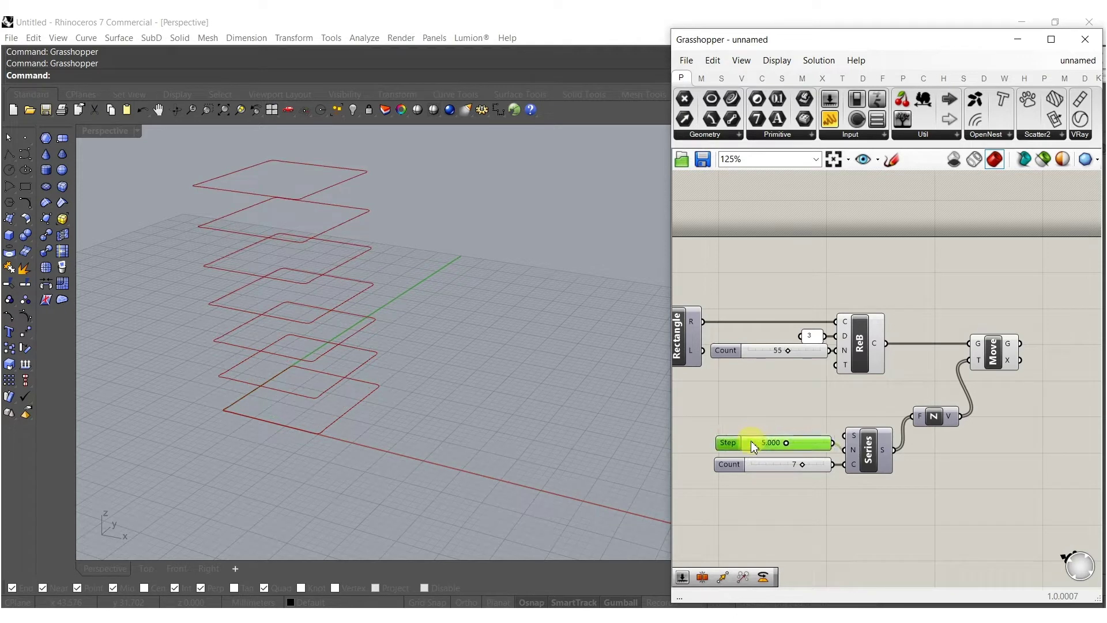
pyautogui.click(780, 486)
# Step: Add an Area component and feed it the moved curves from Move
pyautogui.moveTo(967, 451); pyautogui.dragTo(905, 399, button='right')
pyautogui.doubleClick(905, 399)
pyautogui.write('area')
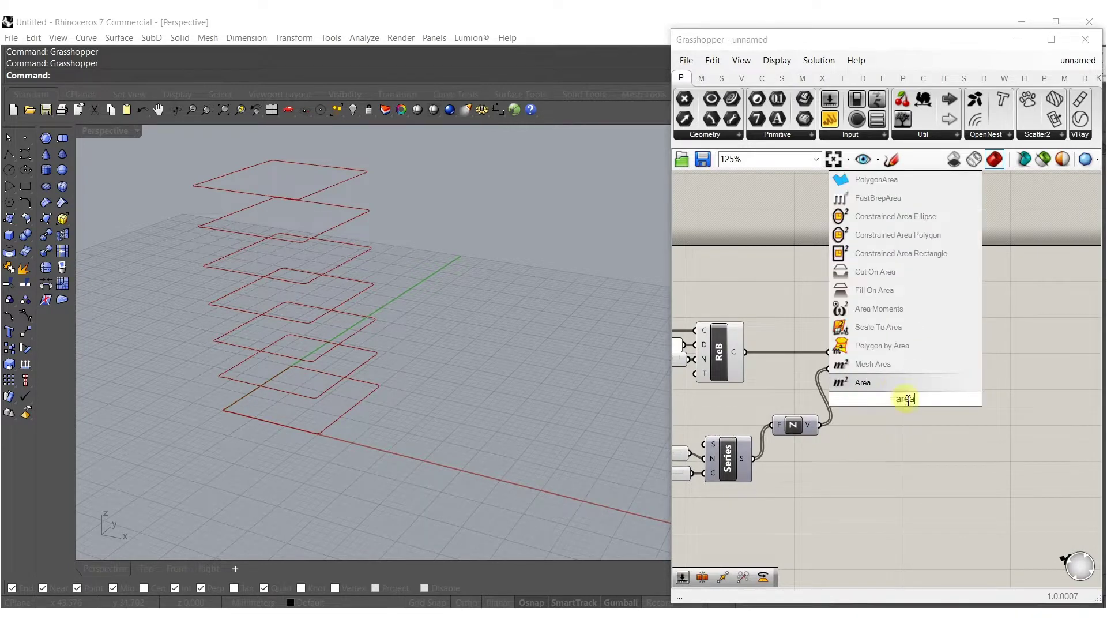
pyautogui.press('Return')
pyautogui.moveTo(882, 398); pyautogui.dragTo(908, 352)
# Step: Add the transform Rotate component after Area and feed it the moved curves as geometry
pyautogui.moveTo(953, 388); pyautogui.dragTo(907, 388, button='right')
pyautogui.doubleClick(929, 397)
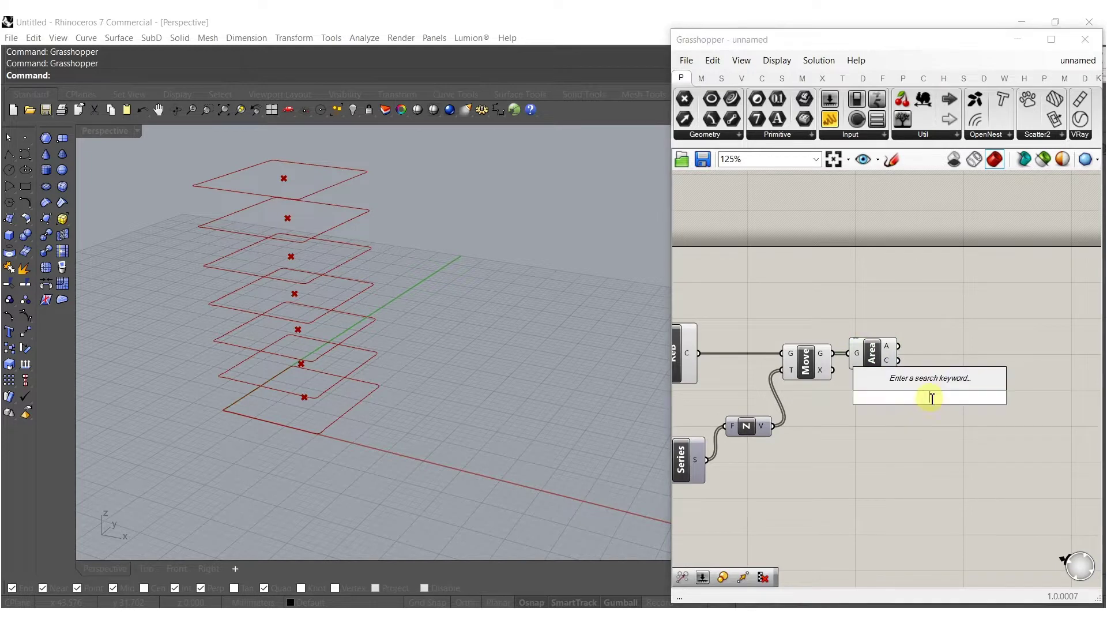
pyautogui.write('rot')
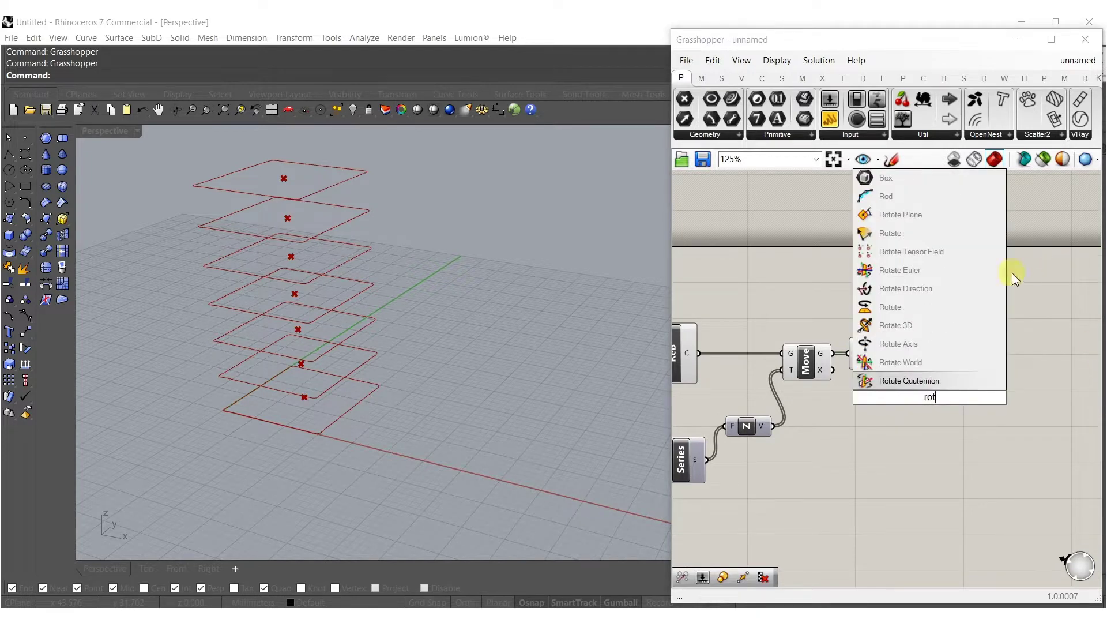
pyautogui.click(891, 307)
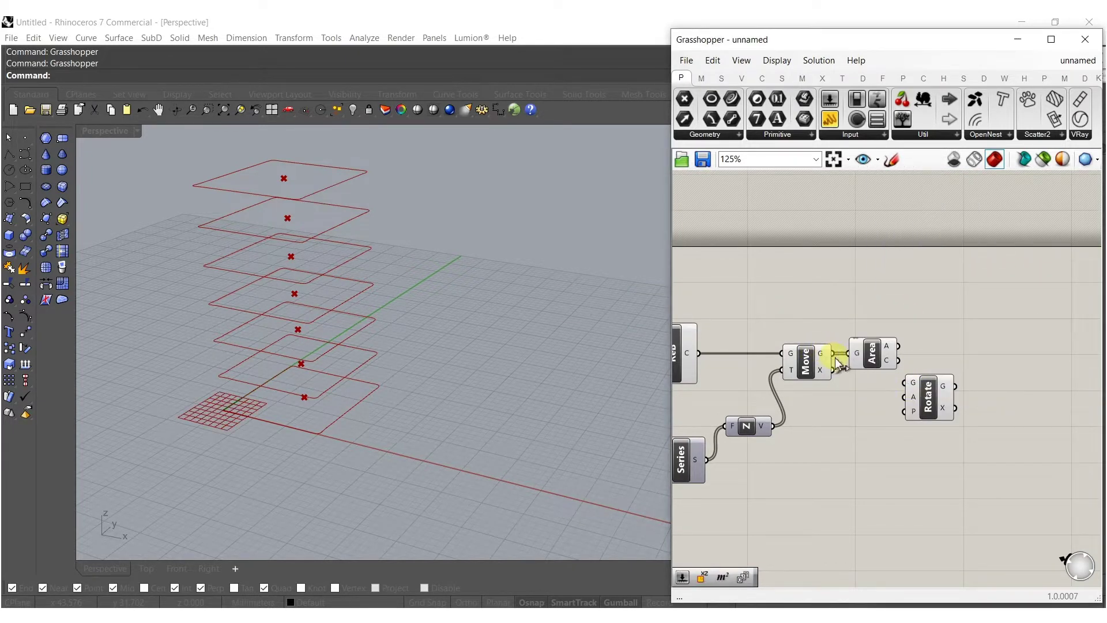
pyautogui.moveTo(909, 388); pyautogui.dragTo(982, 357)
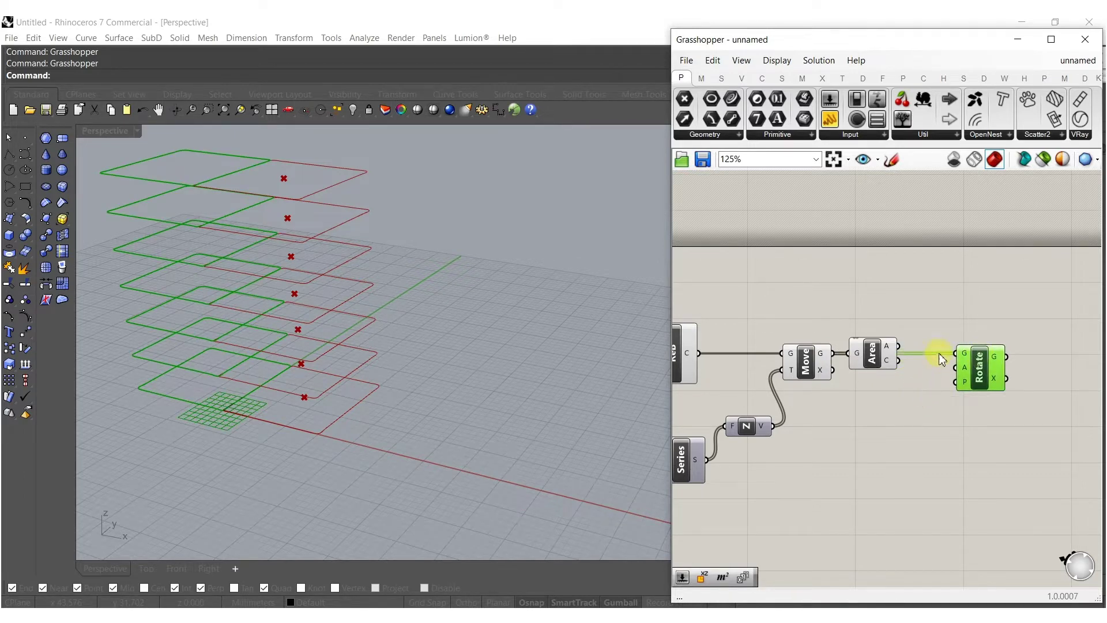
# Step: Set Rotate's angle input to degrees and wire Area's centroid output to its plane input
pyautogui.rightClick(948, 369)
pyautogui.click(966, 462)
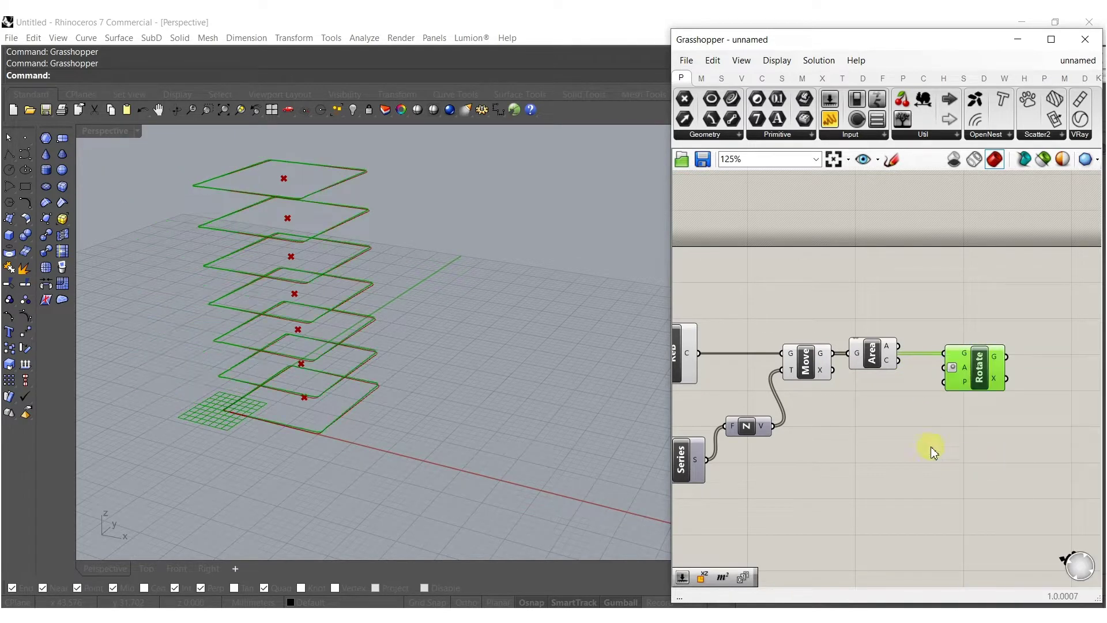
pyautogui.moveTo(954, 382); pyautogui.dragTo(895, 365)
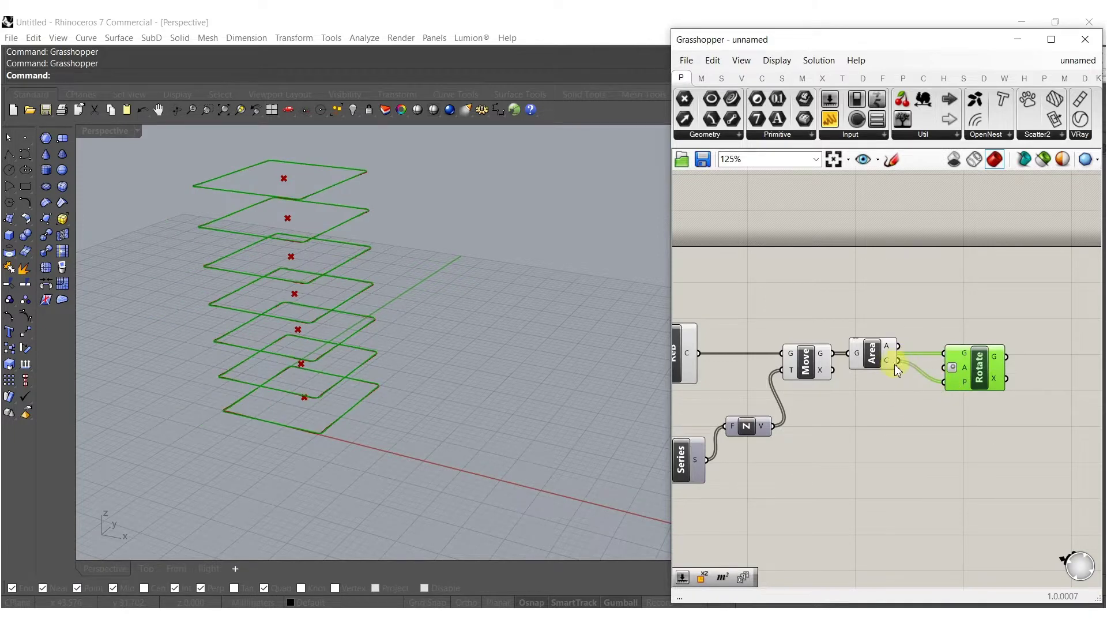
# Step: Duplicate the Series component with its Step and Count sliders and wire the copy to Rotate's angle input
pyautogui.doubleClick(881, 417)
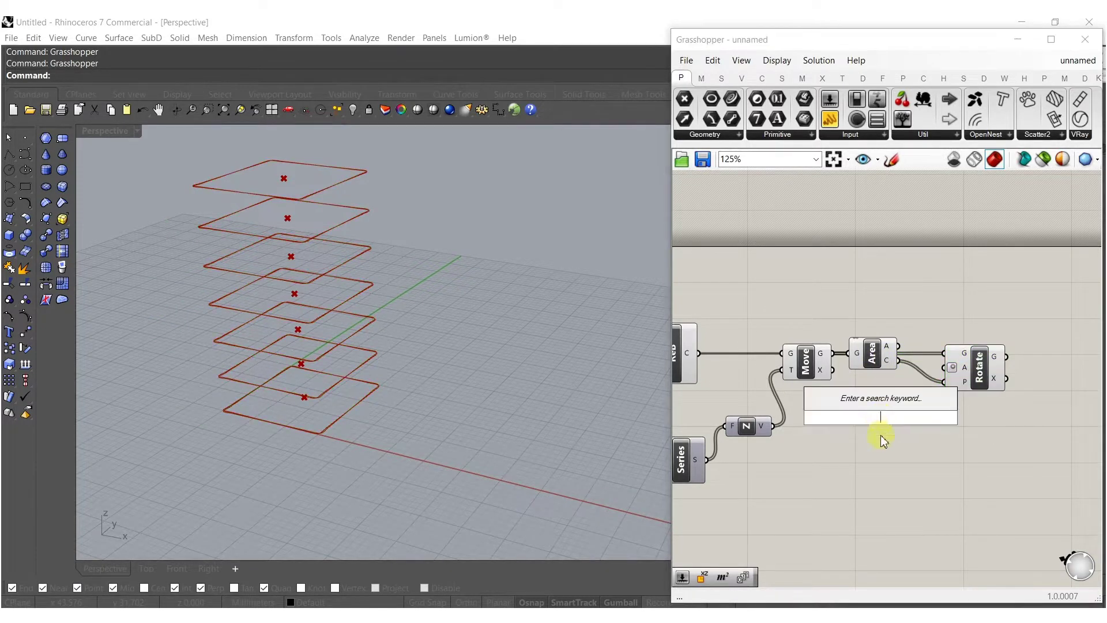
pyautogui.moveTo(859, 459); pyautogui.dragTo(982, 436, button='right')
pyautogui.moveTo(852, 483); pyautogui.dragTo(673, 397)
pyautogui.moveTo(822, 446); pyautogui.dragTo(1062, 437)
pyautogui.moveTo(1064, 440); pyautogui.dragTo(924, 448, button='right')
pyautogui.click(940, 395)
pyautogui.moveTo(922, 355); pyautogui.dragTo(946, 446)
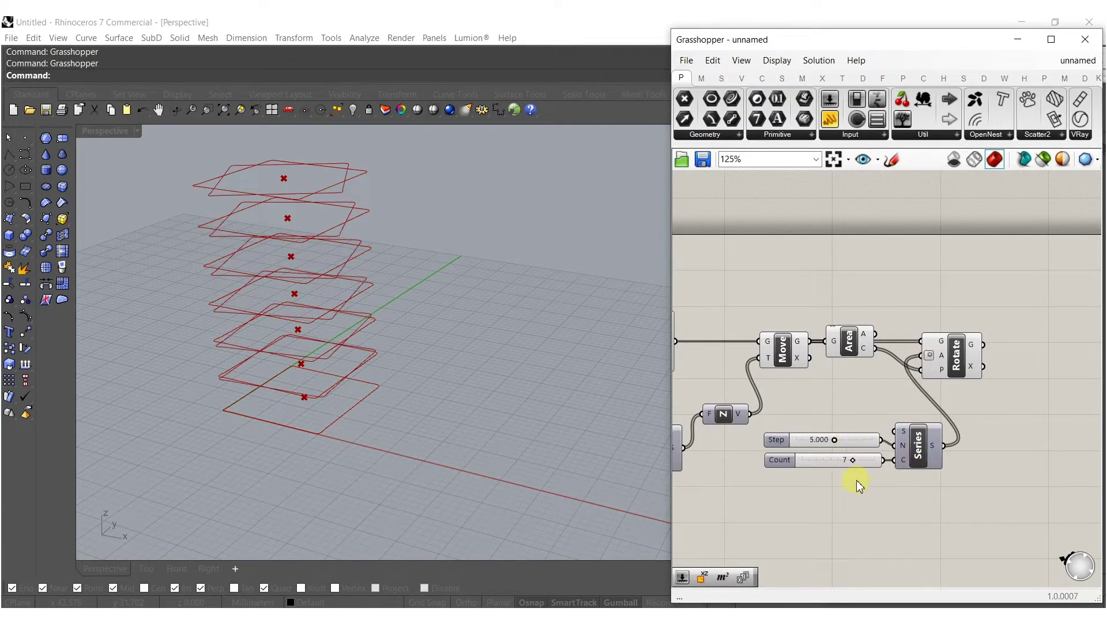
# Step: Replace the rotation Series' step slider with a new slider at 25.000 and delete the old one
pyautogui.doubleClick(833, 417)
pyautogui.write('25')
pyautogui.press('Return')
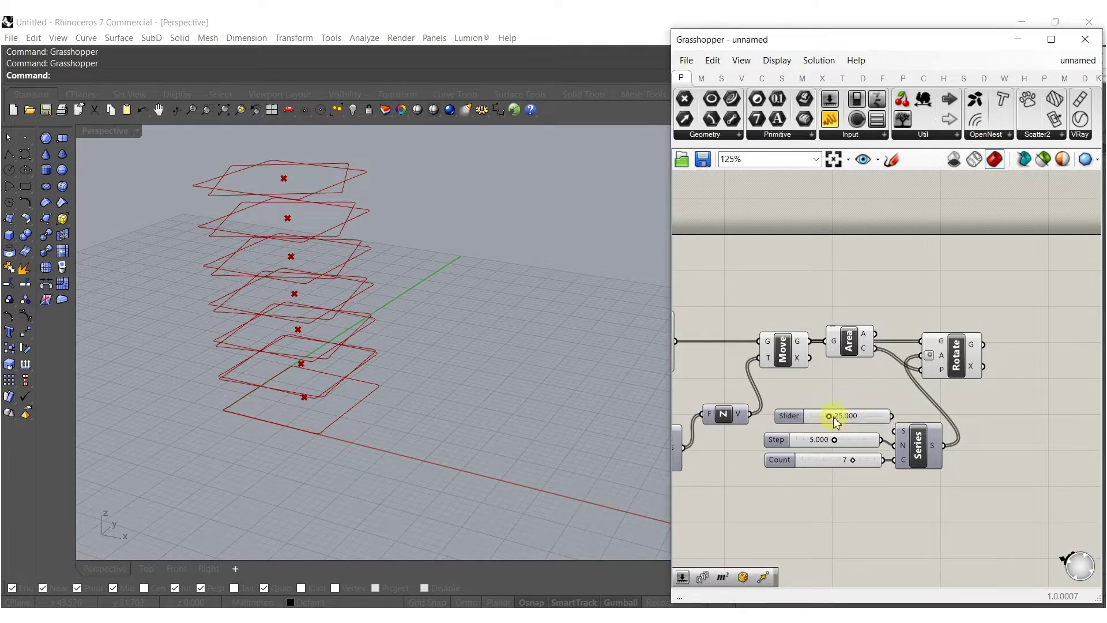
pyautogui.moveTo(893, 430); pyautogui.dragTo(853, 444)
pyautogui.click(849, 444)
pyautogui.press('Delete')
# Step: Set the rotation Series' step slider to 16.092
pyautogui.moveTo(74, 341); pyautogui.dragTo(247, 440, button='right')
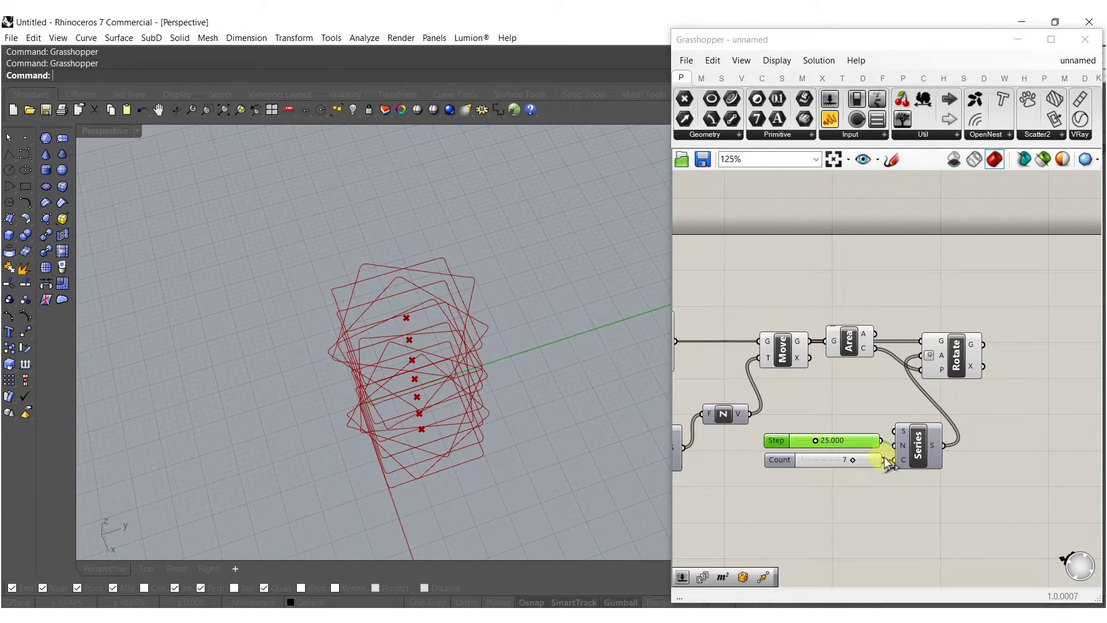
pyautogui.scroll(5, 848, 442)
pyautogui.moveTo(760, 440)
pyautogui.mouseDown()
pyautogui.moveTo(859, 434)
pyautogui.moveTo(755, 438)
pyautogui.mouseUp()
pyautogui.scroll(-5, 799, 418)
pyautogui.scroll(-1, 798, 414)
# Step: Add a Loft component and wire Rotate's geometry output to its curves input
pyautogui.doubleClick(897, 362)
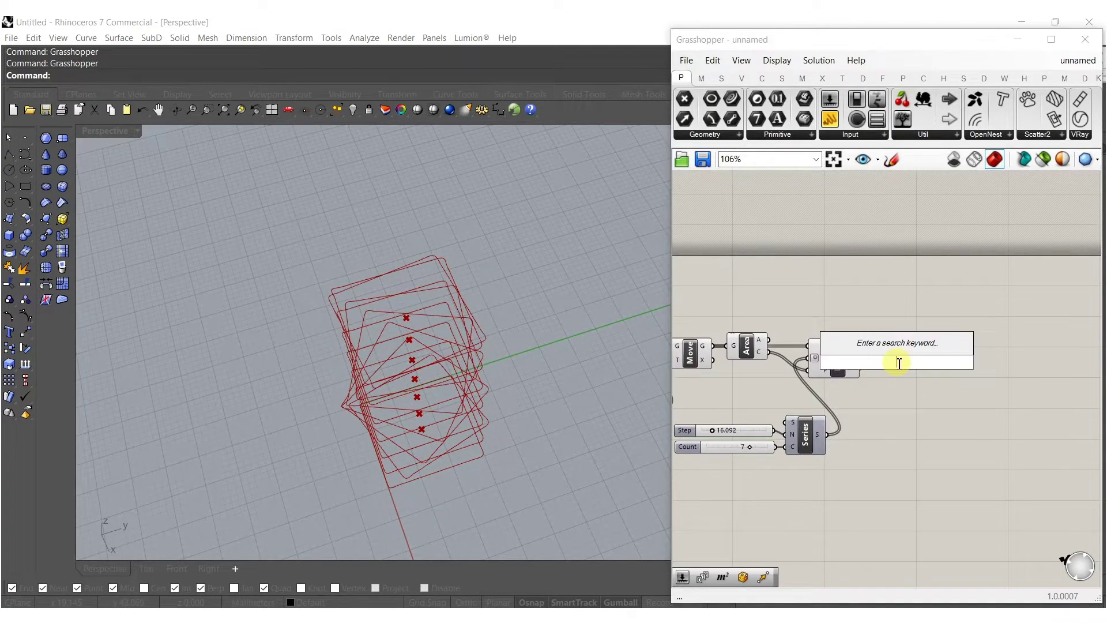
pyautogui.write('loft')
pyautogui.press('Return')
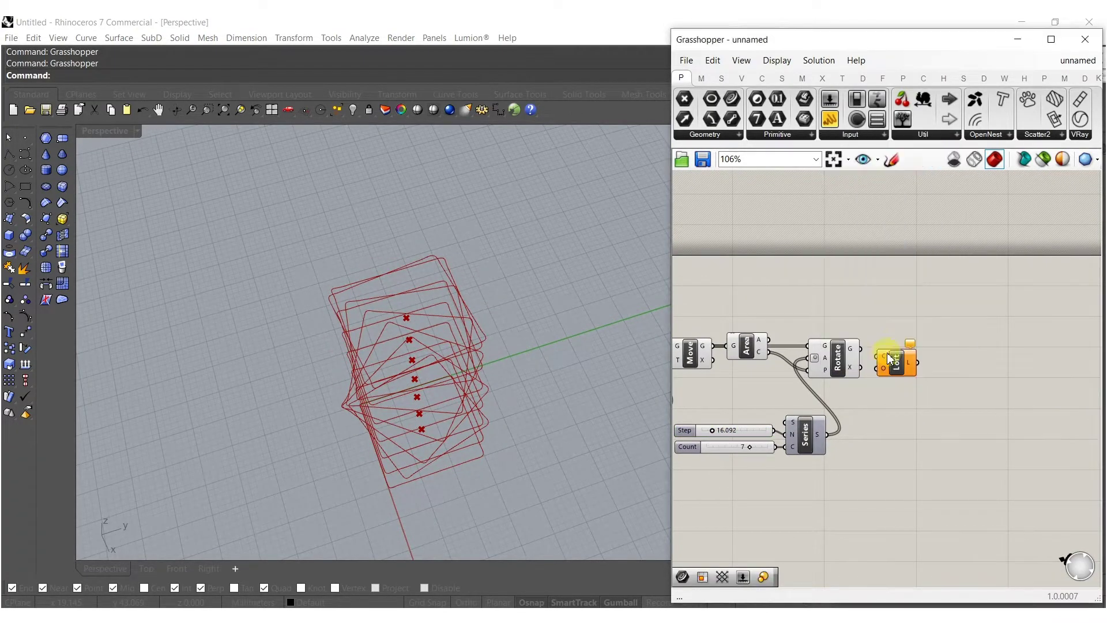
pyautogui.moveTo(871, 349); pyautogui.dragTo(901, 355)
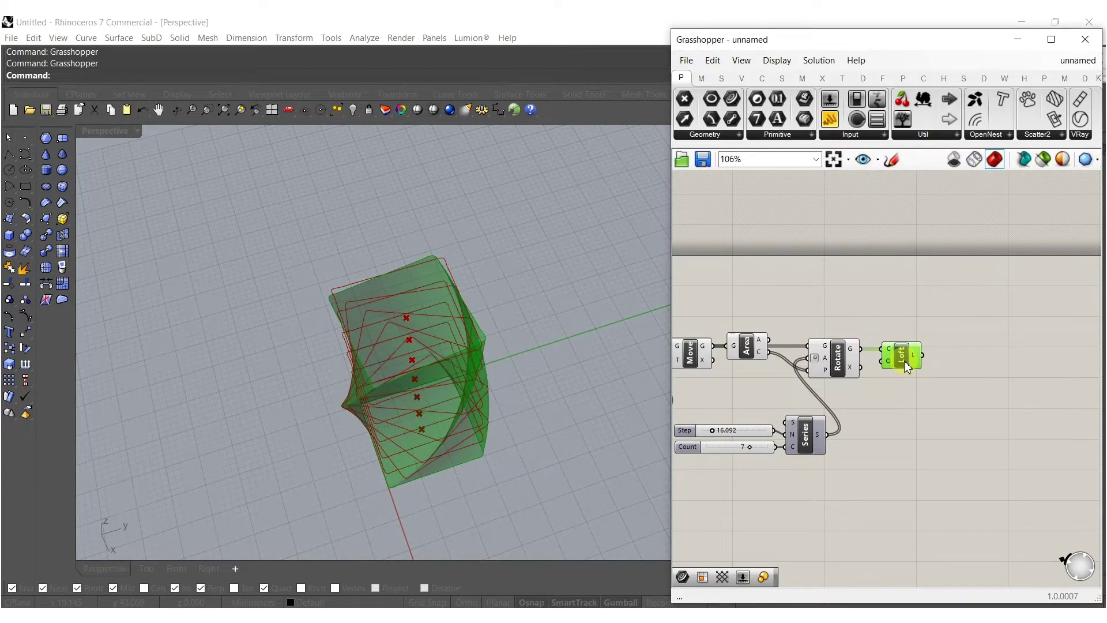
# Step: Set the rotation Series' step slider to 23.248
pyautogui.moveTo(415, 383); pyautogui.dragTo(708, 400, button='right')
pyautogui.scroll(3, 708, 399)
pyautogui.moveTo(712, 428)
pyautogui.mouseDown()
pyautogui.moveTo(804, 426)
pyautogui.moveTo(701, 425)
pyautogui.moveTo(730, 431)
pyautogui.moveTo(719, 427)
pyautogui.mouseUp()
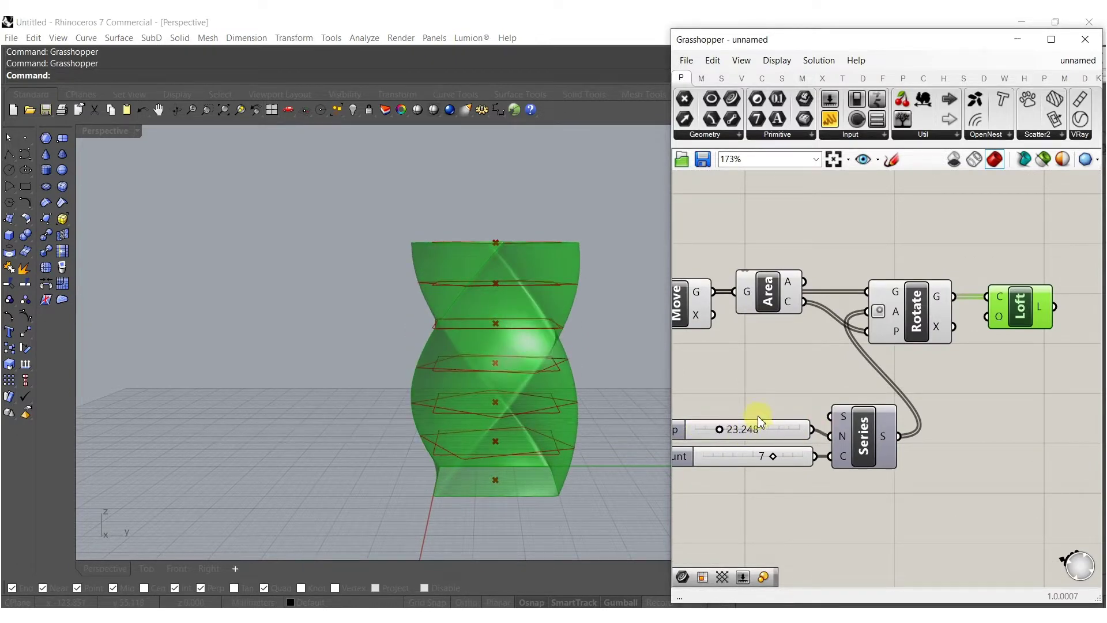
# Step: Add a Scale component and place it below and beyond Loft
pyautogui.moveTo(925, 393); pyautogui.dragTo(851, 369, button='right')
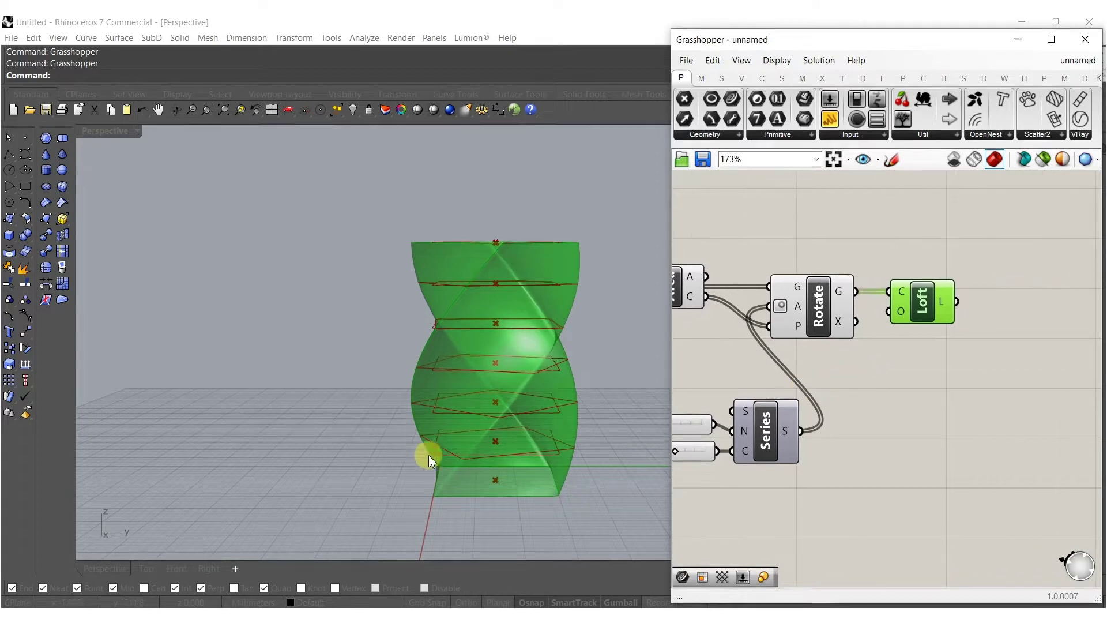
pyautogui.doubleClick(935, 406)
pyautogui.write('scal')
pyautogui.click(917, 398)
pyautogui.moveTo(936, 415); pyautogui.dragTo(877, 416, button='right')
pyautogui.moveTo(875, 417); pyautogui.dragTo(983, 419)
# Step: Add an Area component before Scale and wire Rotate's geometry output to its geometry input
pyautogui.doubleClick(890, 408)
pyautogui.write('area')
pyautogui.click(852, 390)
pyautogui.moveTo(858, 409); pyautogui.dragTo(791, 306)
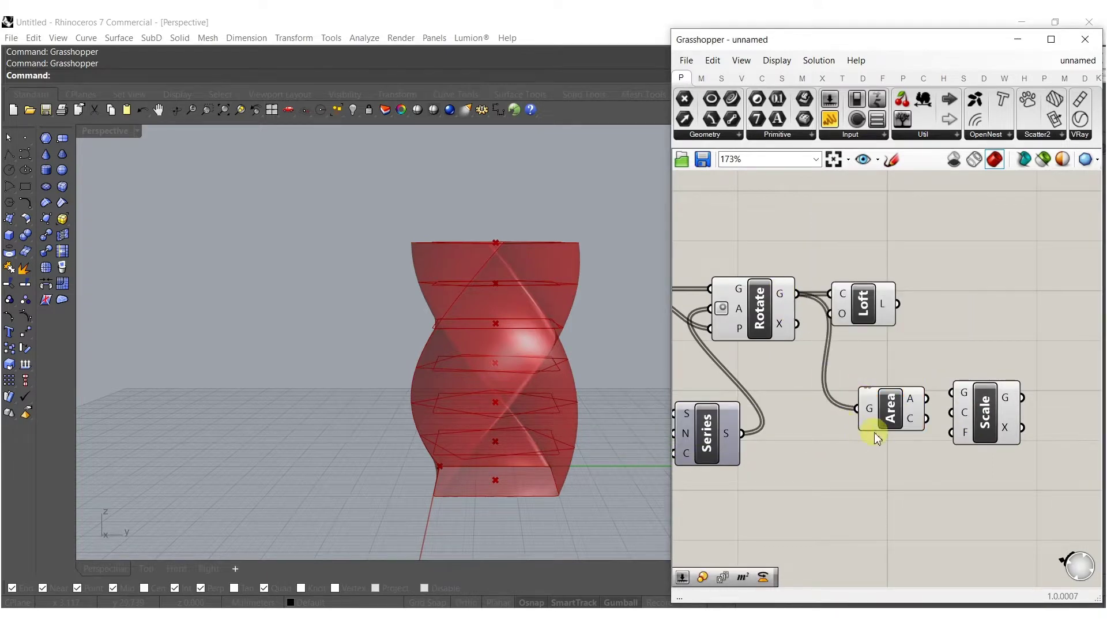
# Step: Wire Rotate's geometry output to Scale's geometry input and Area's centroid output to Scale's center input
pyautogui.moveTo(874, 431); pyautogui.dragTo(811, 442, button='right')
pyautogui.moveTo(883, 410); pyautogui.dragTo(810, 300)
pyautogui.moveTo(920, 415); pyautogui.dragTo(923, 411)
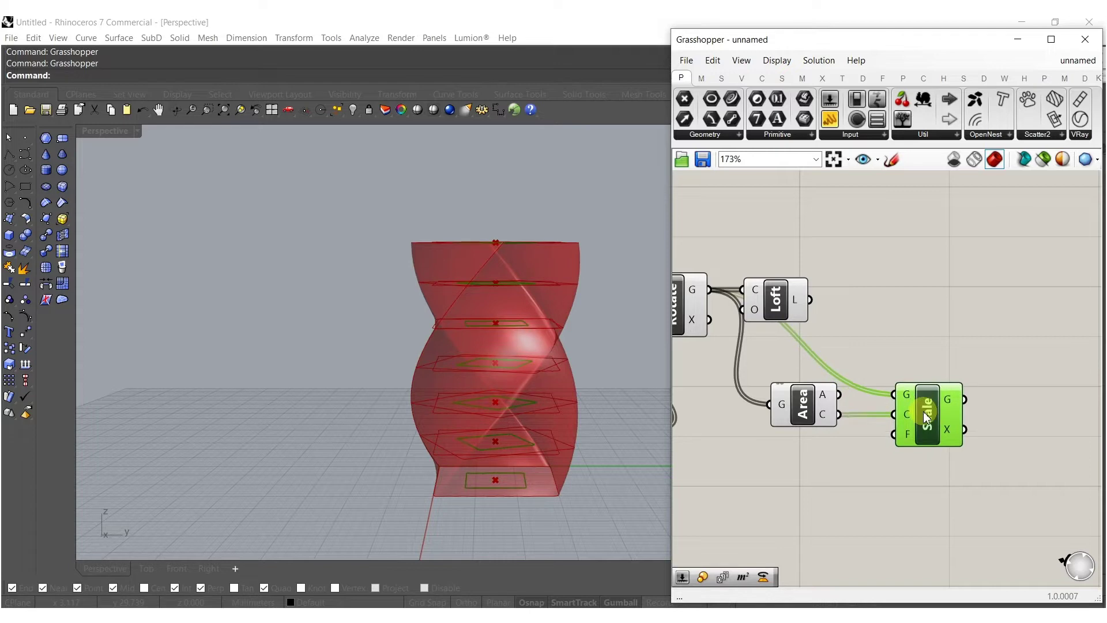
pyautogui.click(845, 467)
pyautogui.doubleClick(822, 463)
pyautogui.write('ser')
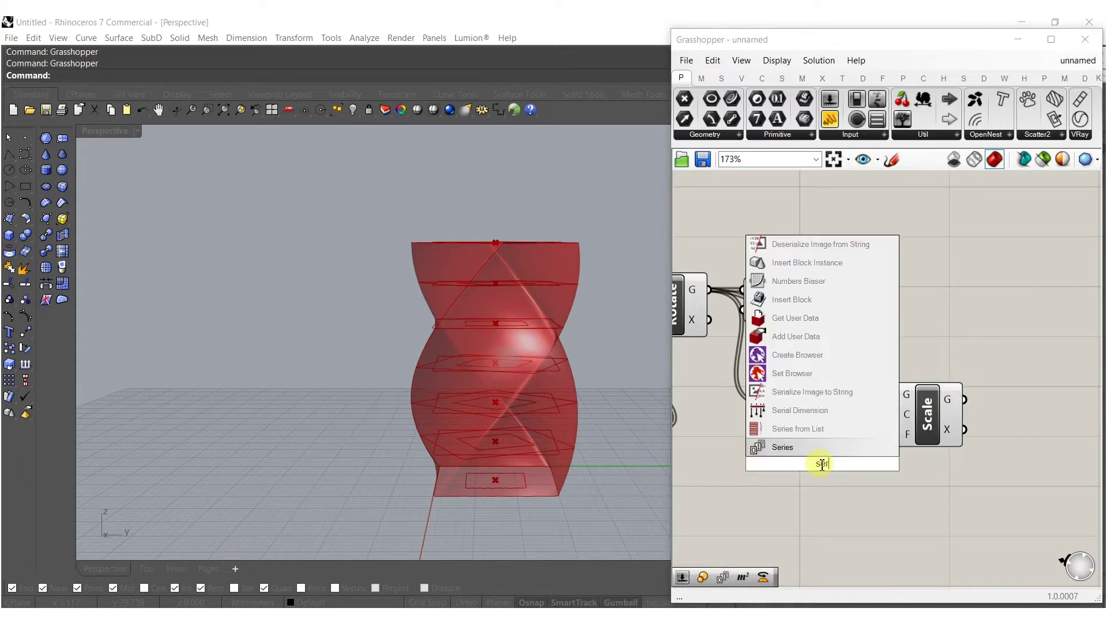
# Step: Duplicate the rotation Series with its Step and Count sliders and wire the copy to Scale's factor input
pyautogui.moveTo(757, 483); pyautogui.dragTo(922, 466, button='right')
pyautogui.moveTo(816, 489); pyautogui.dragTo(699, 362)
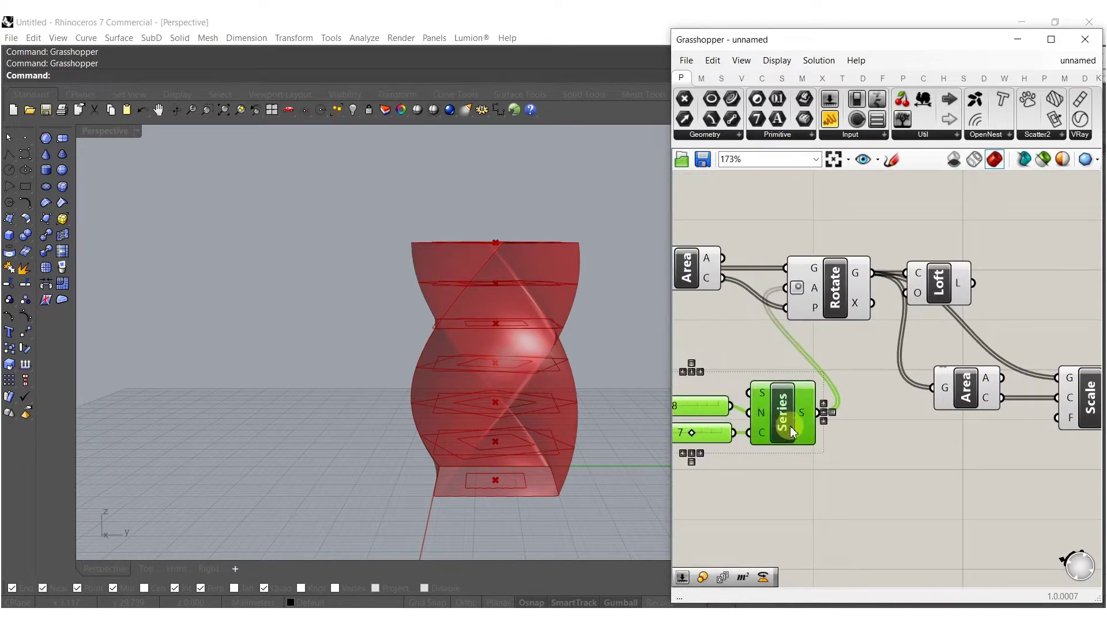
pyautogui.keyDown('alt'); pyautogui.moveTo(786, 419); pyautogui.dragTo(1019, 468); pyautogui.keyUp('alt')
pyautogui.moveTo(991, 486); pyautogui.dragTo(797, 484, button='right')
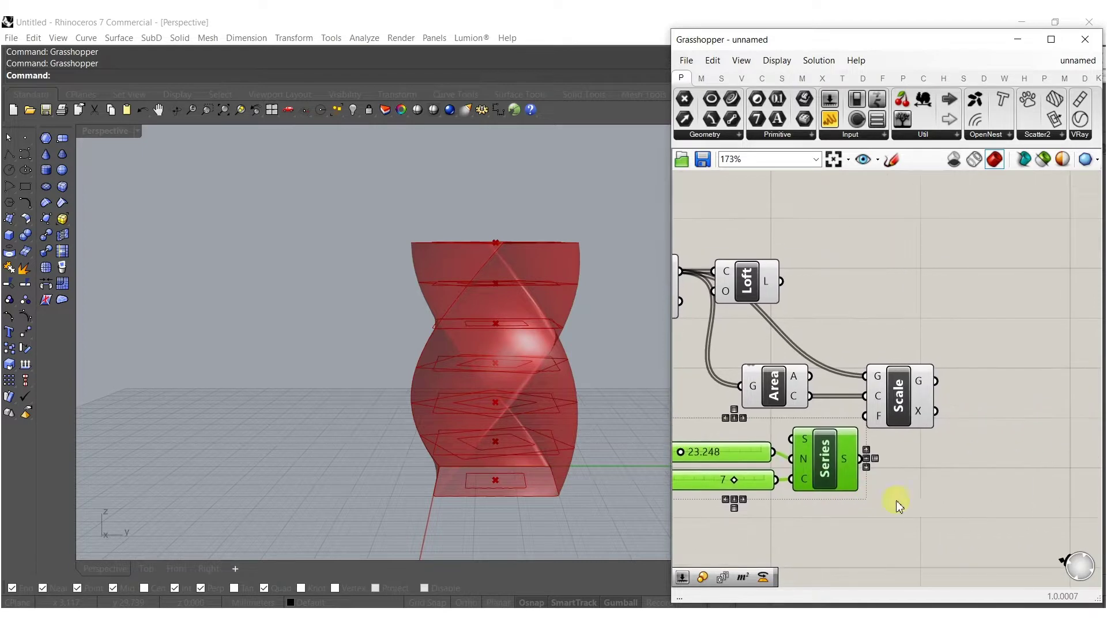
pyautogui.moveTo(859, 458); pyautogui.dragTo(866, 416)
# Step: Replace the scaling Series' step slider with a new 1.000 slider, set it to 0.196 and delete the old one
pyautogui.moveTo(778, 476); pyautogui.dragTo(862, 473, button='right')
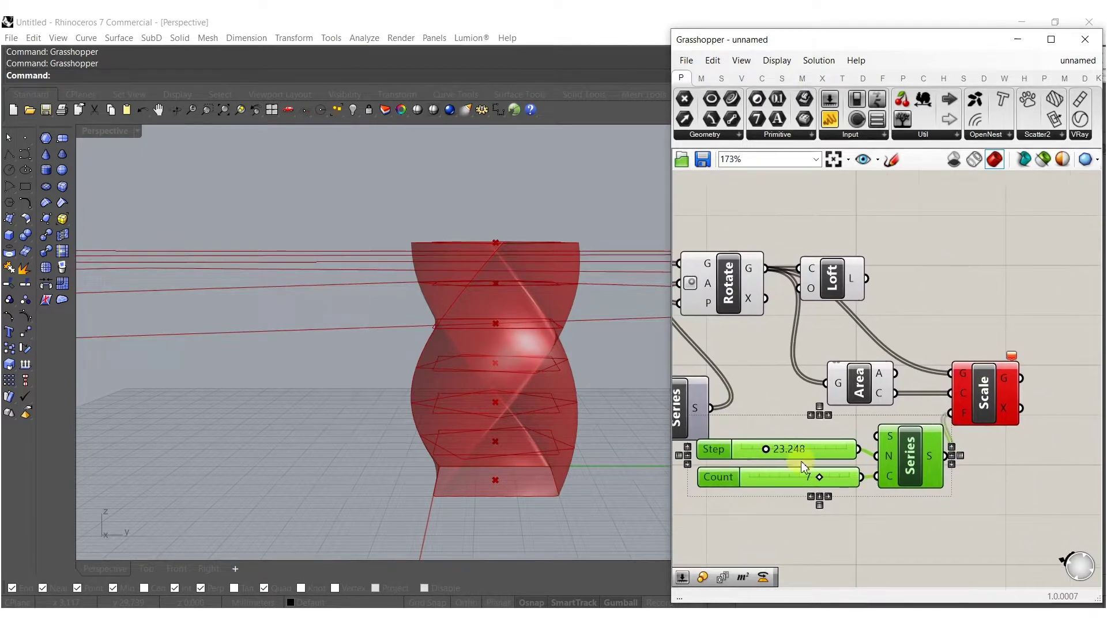
pyautogui.doubleClick(772, 425)
pyautogui.write('1.000')
pyautogui.press('Return')
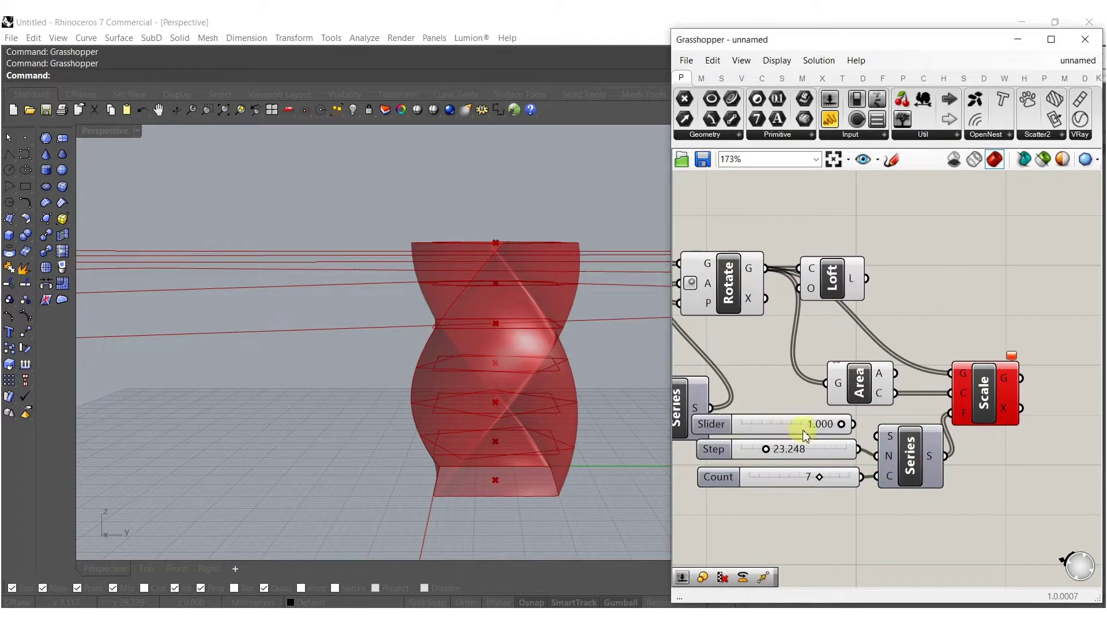
pyautogui.moveTo(879, 456); pyautogui.dragTo(762, 453)
pyautogui.click(825, 450)
pyautogui.press('Delete')
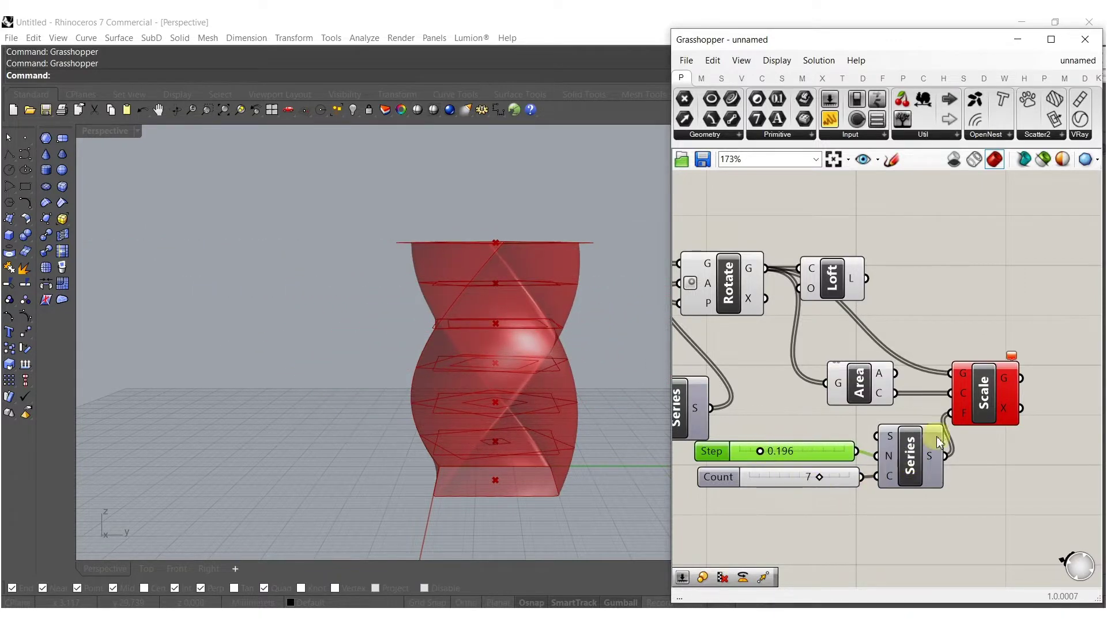
# Step: Move the second Area, Scale and the scaling Series with its sliders into line with Loft
pyautogui.moveTo(891, 532); pyautogui.dragTo(813, 439)
pyautogui.moveTo(960, 427); pyautogui.dragTo(843, 445, button='right')
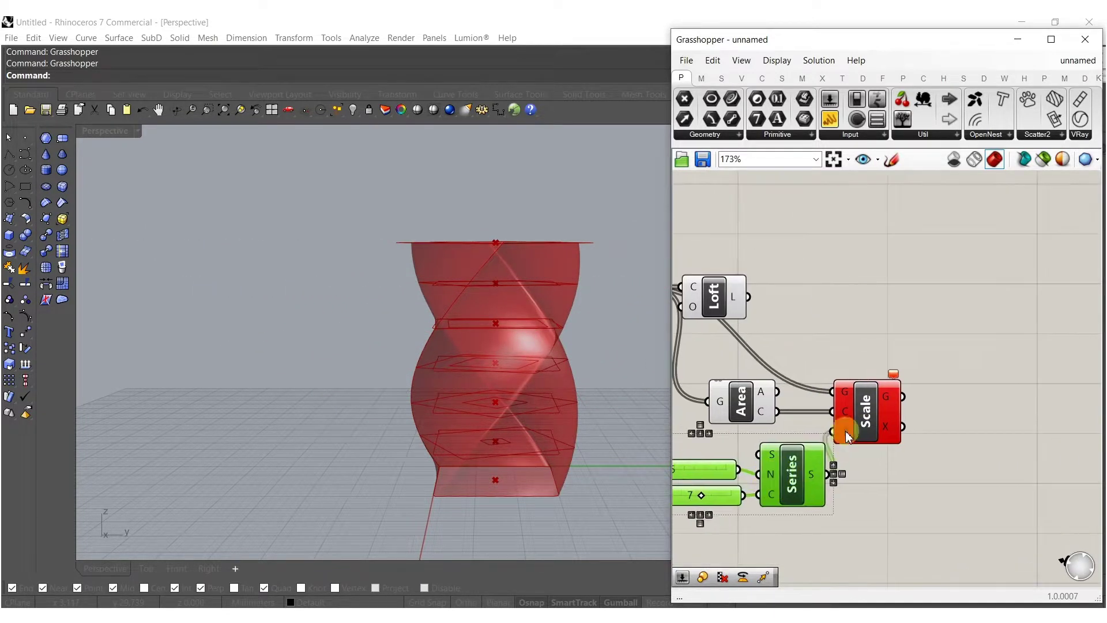
pyautogui.keyDown('shift'); pyautogui.click(864, 414); pyautogui.keyUp('shift')
pyautogui.keyDown('shift'); pyautogui.click(731, 413); pyautogui.keyUp('shift')
pyautogui.scroll(-2, 769, 407)
pyautogui.moveTo(742, 407); pyautogui.dragTo(790, 428, button='right')
pyautogui.moveTo(789, 429); pyautogui.dragTo(874, 356)
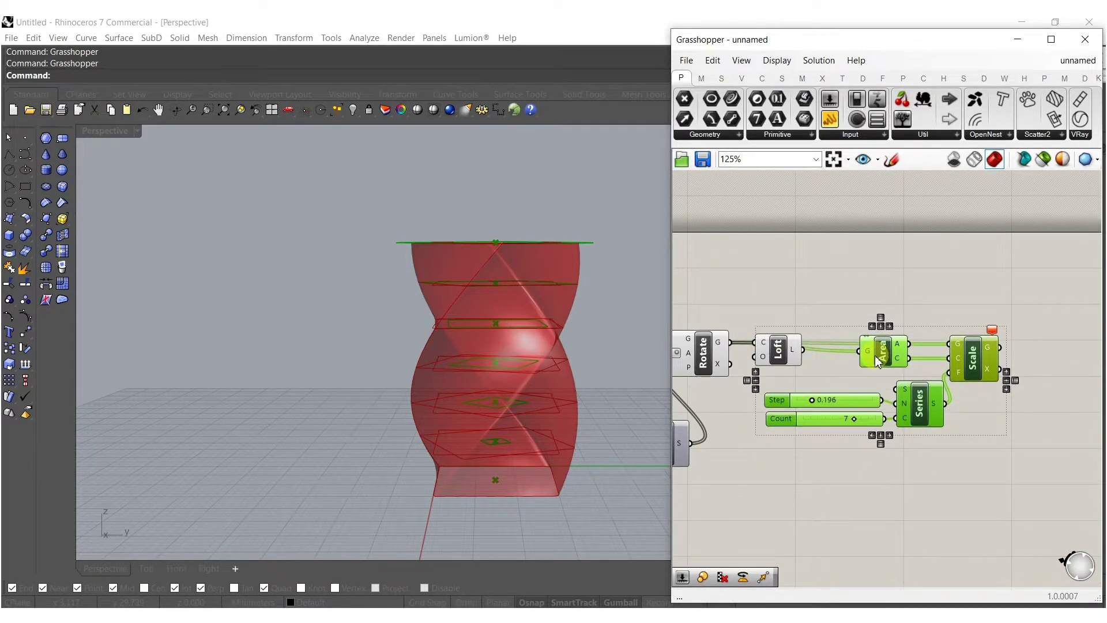
# Step: Add a slider with value 1, wire it to the scaling Series' start input and align it above the Step slider
pyautogui.moveTo(886, 373); pyautogui.dragTo(845, 384, button='right')
pyautogui.click(846, 384)
pyautogui.moveTo(820, 444); pyautogui.dragTo(743, 438)
pyautogui.doubleClick(743, 410)
pyautogui.write('1')
pyautogui.press('Return')
pyautogui.moveTo(861, 397); pyautogui.dragTo(858, 400)
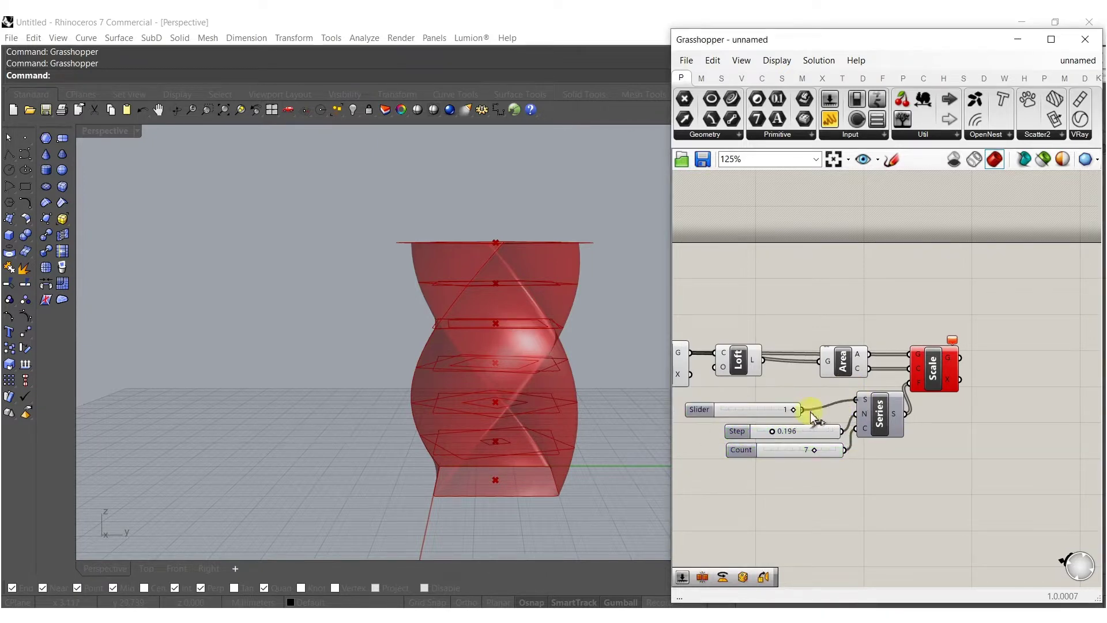
pyautogui.moveTo(758, 409); pyautogui.dragTo(798, 411)
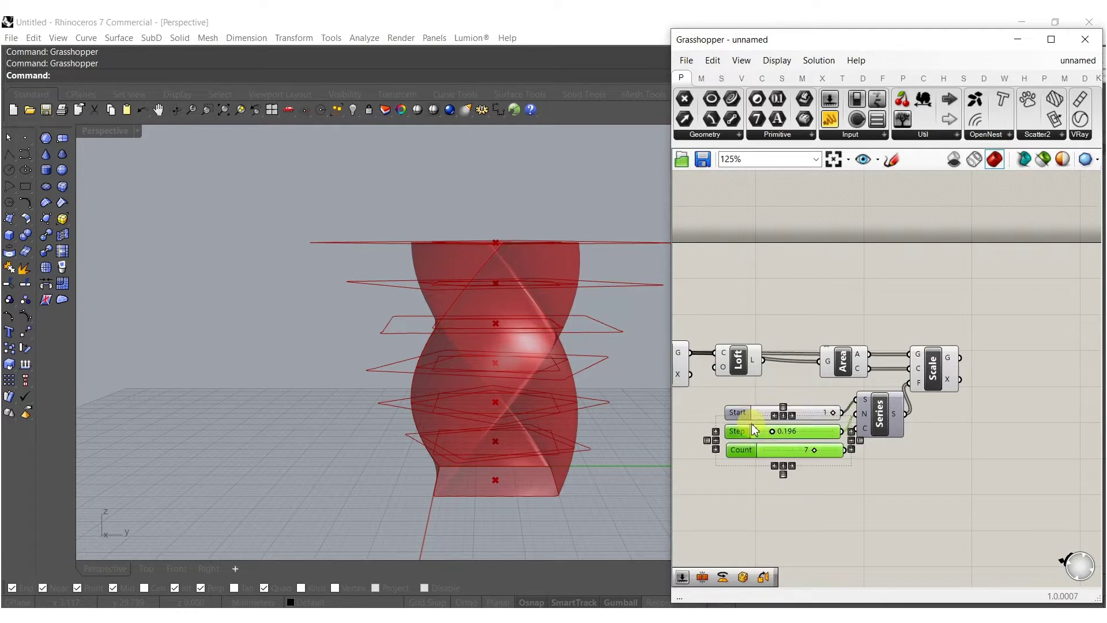
# Step: Move Loft beyond Scale and wire Scale's geometry output to Loft's curves input
pyautogui.moveTo(776, 468); pyautogui.dragTo(738, 414)
pyautogui.keyDown('shift'); pyautogui.click(738, 361); pyautogui.keyUp('shift')
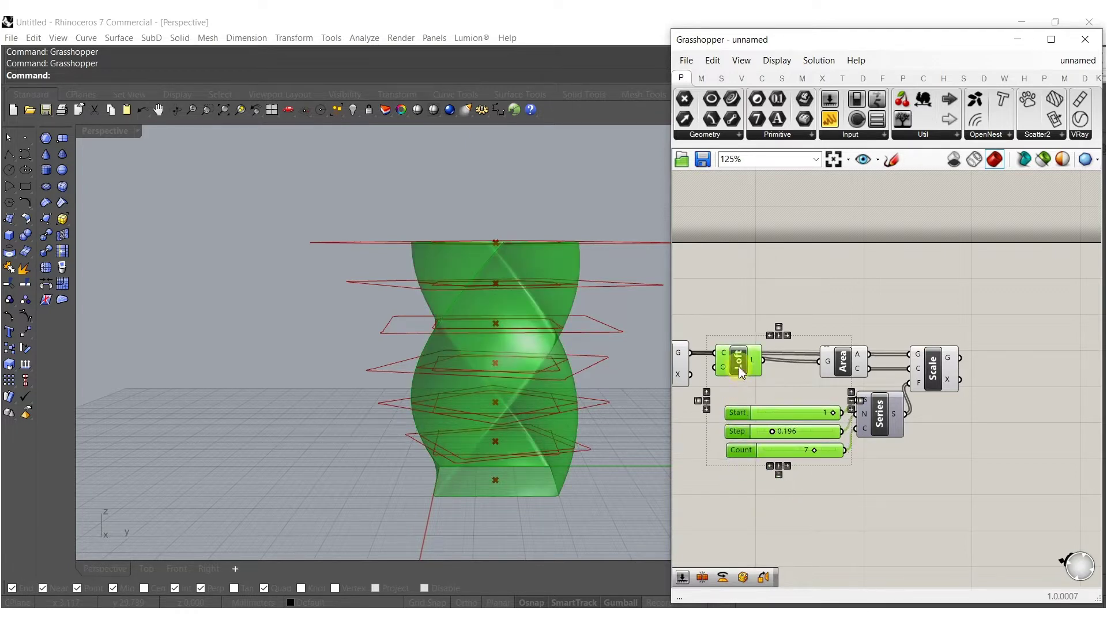
pyautogui.click(767, 333)
pyautogui.click(751, 292)
pyautogui.moveTo(788, 406); pyautogui.dragTo(818, 427, button='right')
pyautogui.moveTo(762, 382); pyautogui.dragTo(989, 378)
pyautogui.moveTo(1026, 342); pyautogui.dragTo(1052, 383)
# Step: Move the Area, Scale and scaling Series group closer to Rotate, and Loft closer to Scale
pyautogui.moveTo(985, 529); pyautogui.dragTo(808, 369)
pyautogui.moveTo(879, 384); pyautogui.dragTo(848, 385)
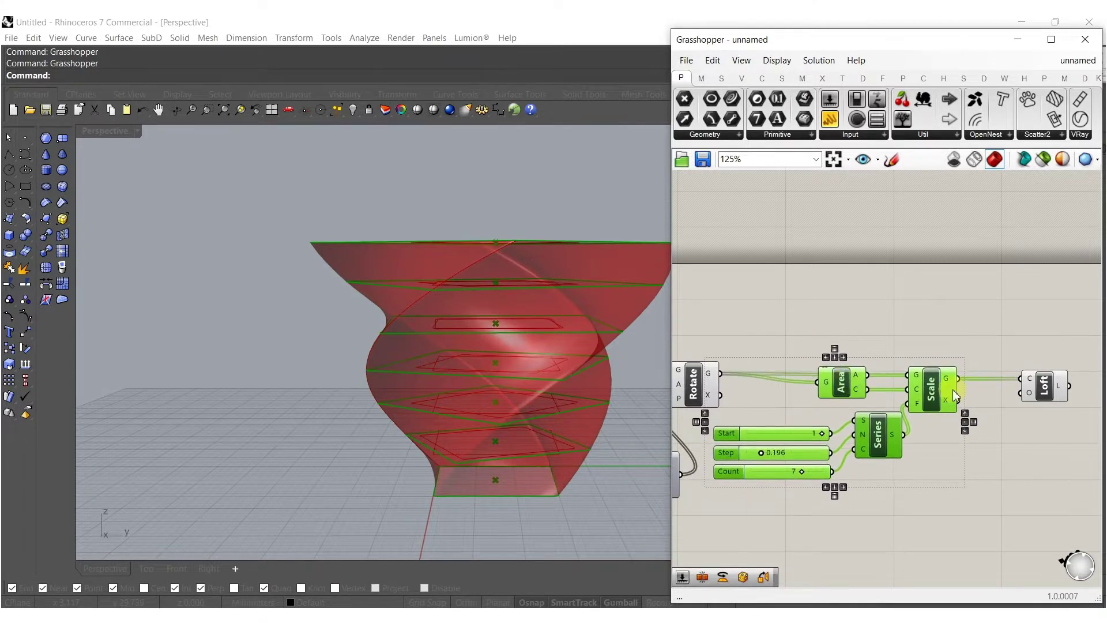
pyautogui.moveTo(1050, 390); pyautogui.dragTo(1024, 389)
# Step: Set the scaling Series' count to 4 and its step slider first to 0.024, then to 0.140
pyautogui.scroll(5, 840, 476)
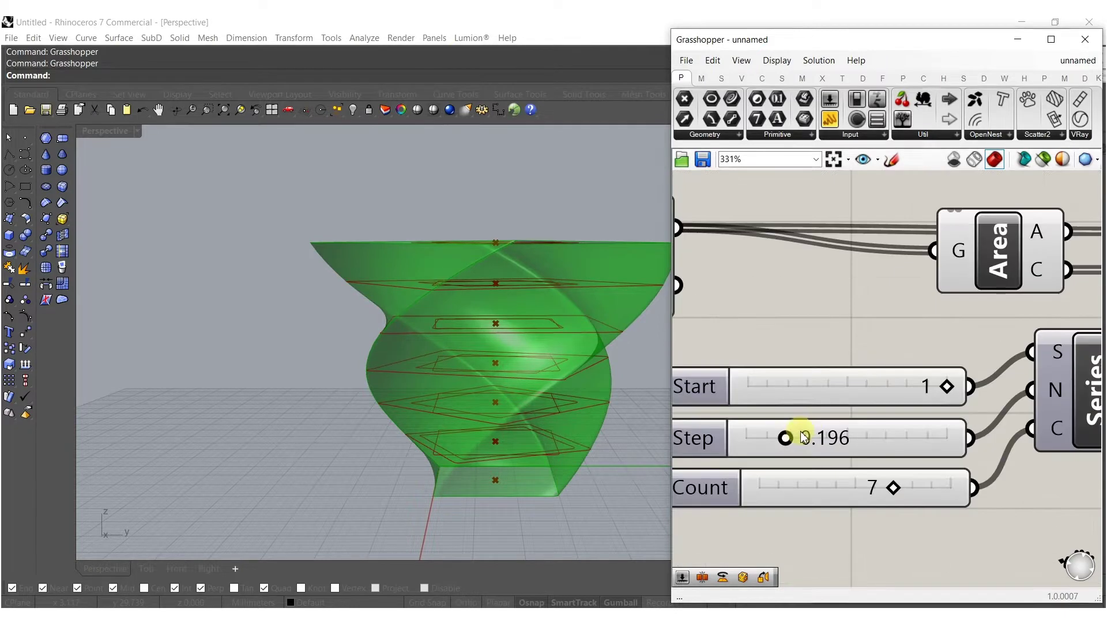
pyautogui.moveTo(787, 438); pyautogui.dragTo(752, 438)
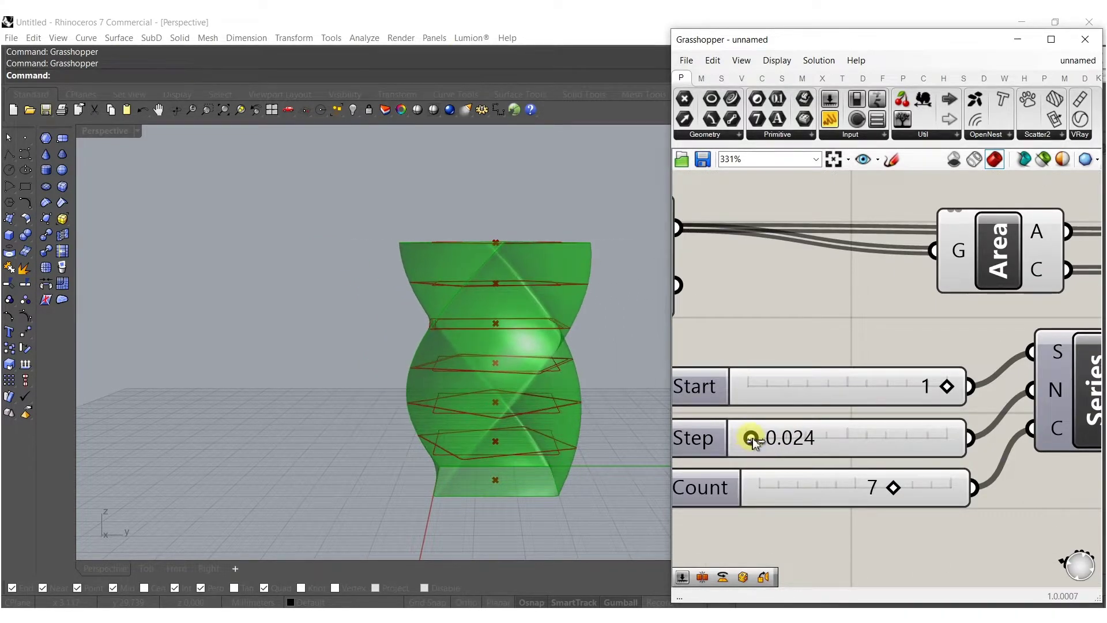
pyautogui.moveTo(528, 416); pyautogui.dragTo(440, 358, button='right')
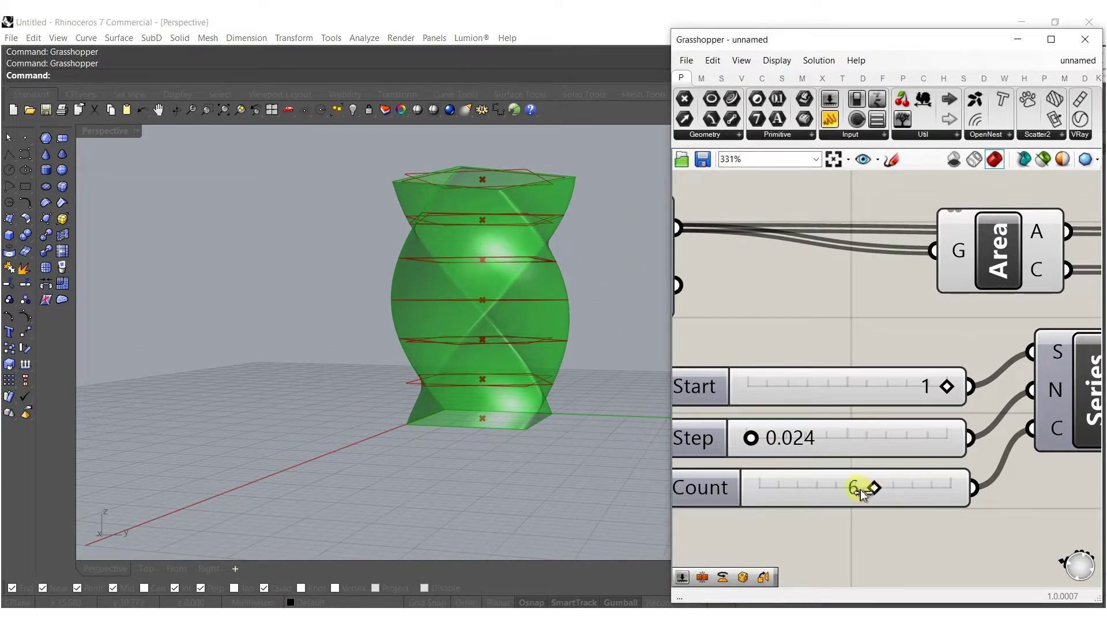
pyautogui.moveTo(511, 345); pyautogui.dragTo(480, 355, button='right')
pyautogui.scroll(-2, 679, 368)
pyautogui.moveTo(774, 423); pyautogui.dragTo(924, 419, button='right')
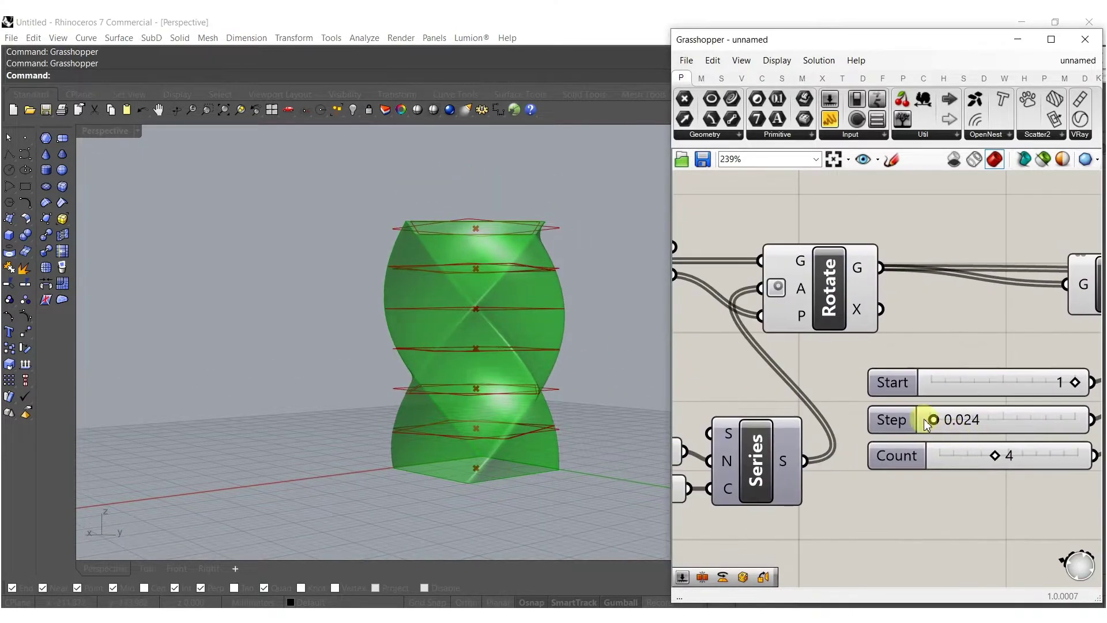
pyautogui.scroll(3, 957, 421)
pyautogui.moveTo(919, 423); pyautogui.dragTo(949, 417)
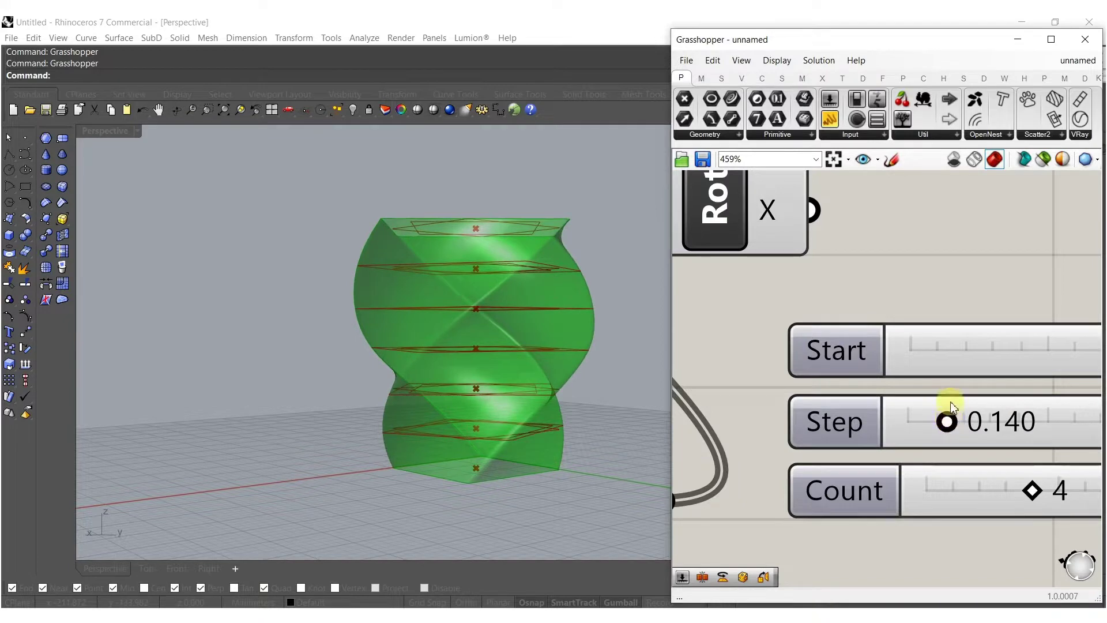
# Step: Set the slider driving the Rectangle's X and Y sizes to 10.268
pyautogui.scroll(-8, 922, 392)
pyautogui.scroll(3, 939, 435)
pyautogui.scroll(10, 734, 390)
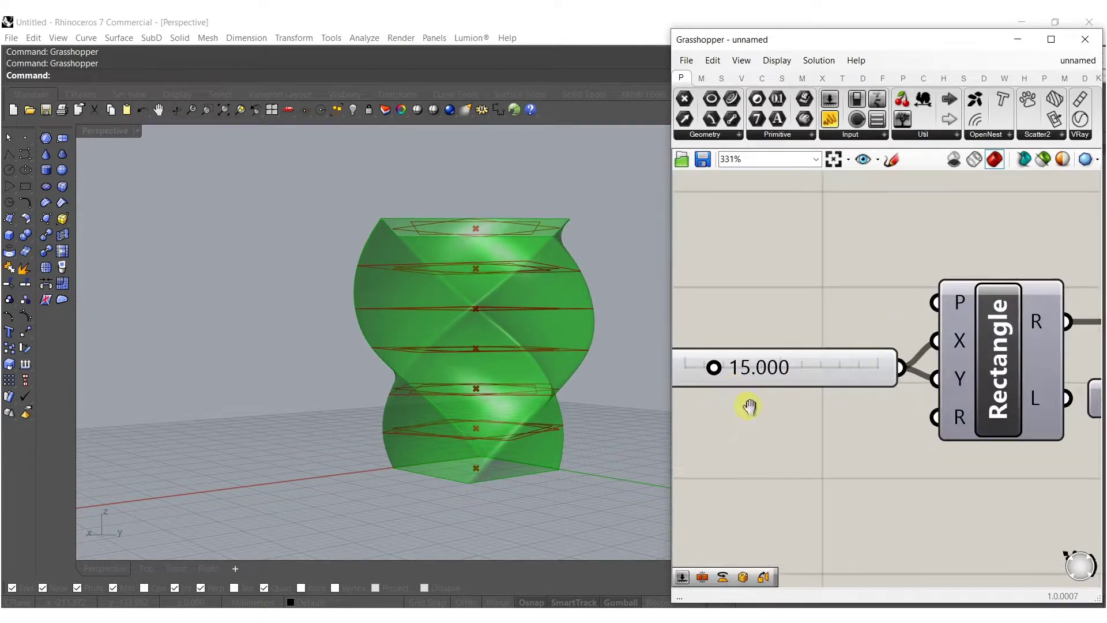
pyautogui.moveTo(741, 407); pyautogui.dragTo(729, 409)
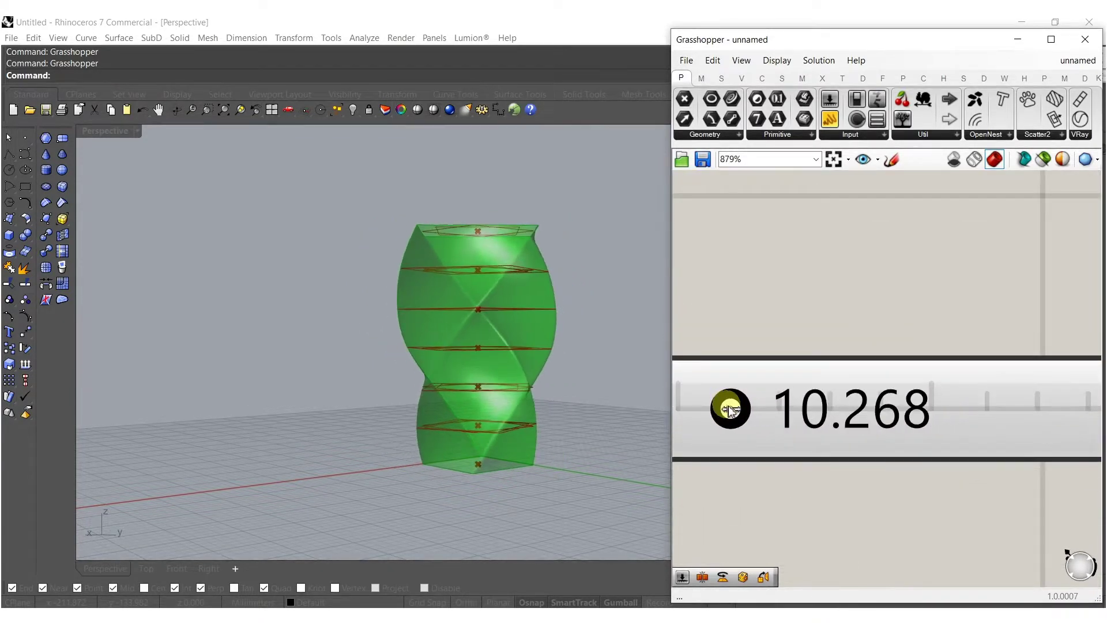
# Step: Set the scaling Series' step slider to 0.332
pyautogui.scroll(-13, 785, 378)
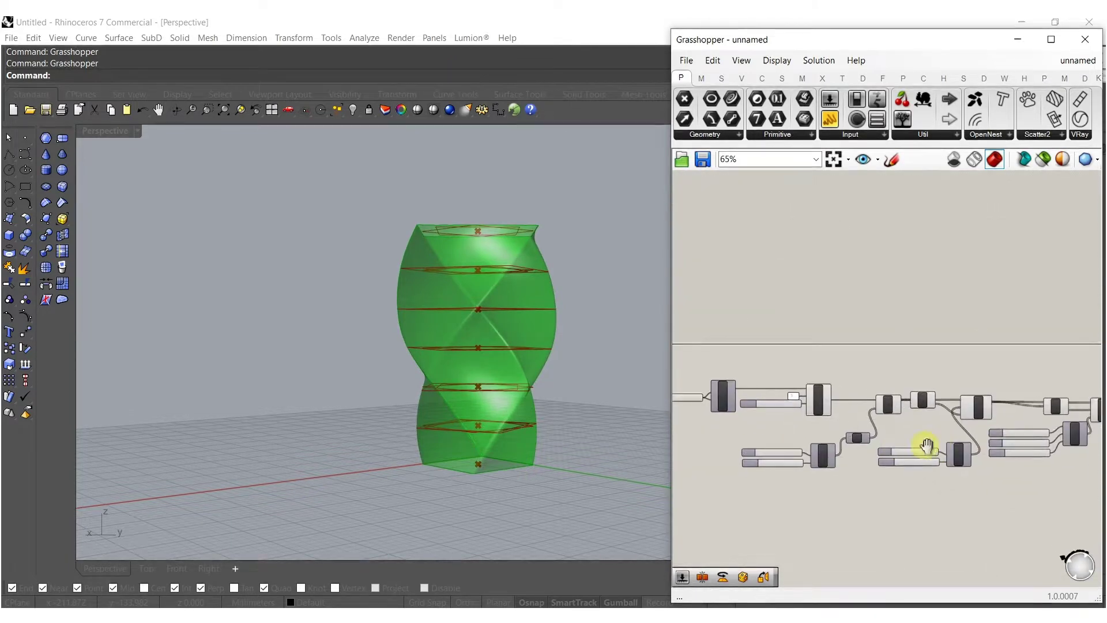
pyautogui.scroll(11, 760, 413)
pyautogui.moveTo(783, 427); pyautogui.dragTo(843, 430)
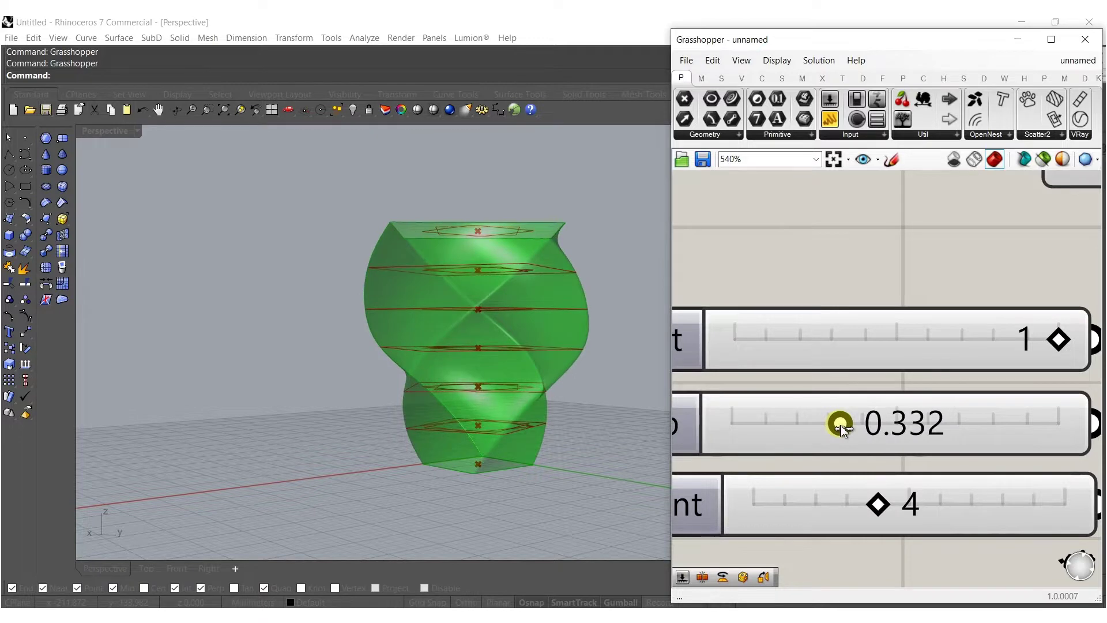
# Step: Set the rotation Series' count to 4 and raise its step slider slightly
pyautogui.scroll(-10, 840, 427)
pyautogui.scroll(6, 766, 445)
pyautogui.moveTo(912, 430); pyautogui.dragTo(869, 431)
pyautogui.click(477, 388)
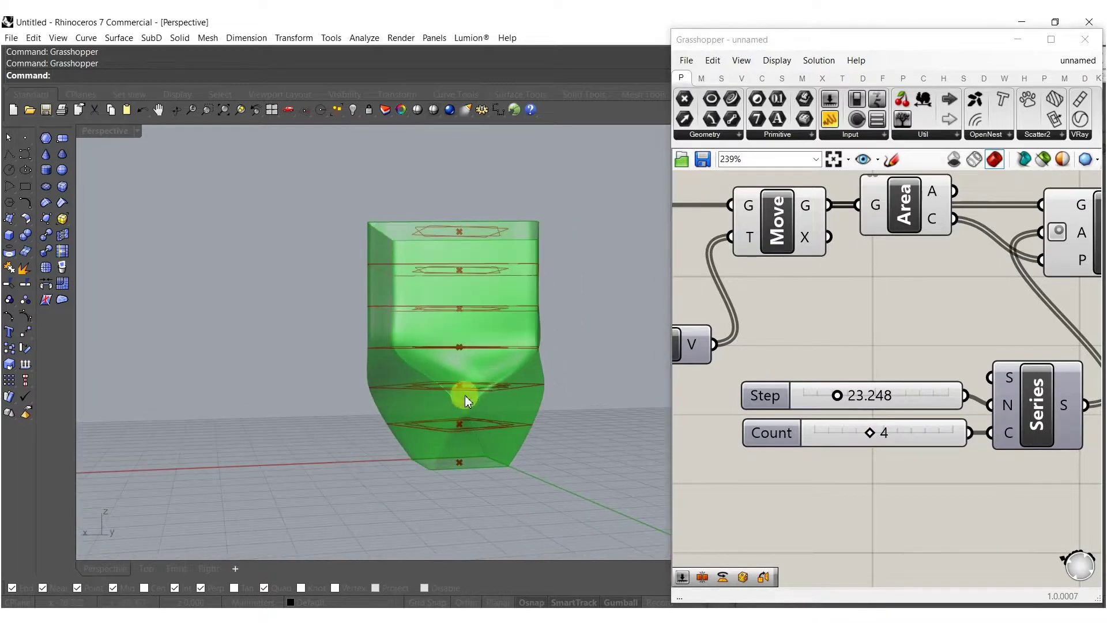
pyautogui.moveTo(837, 397)
pyautogui.mouseDown()
pyautogui.moveTo(955, 396)
pyautogui.moveTo(847, 400)
pyautogui.mouseUp()
pyautogui.moveTo(475, 394); pyautogui.dragTo(435, 381, button='right')
# Step: Turn off the preview of every component before the final Loft
pyautogui.scroll(-7, 873, 403)
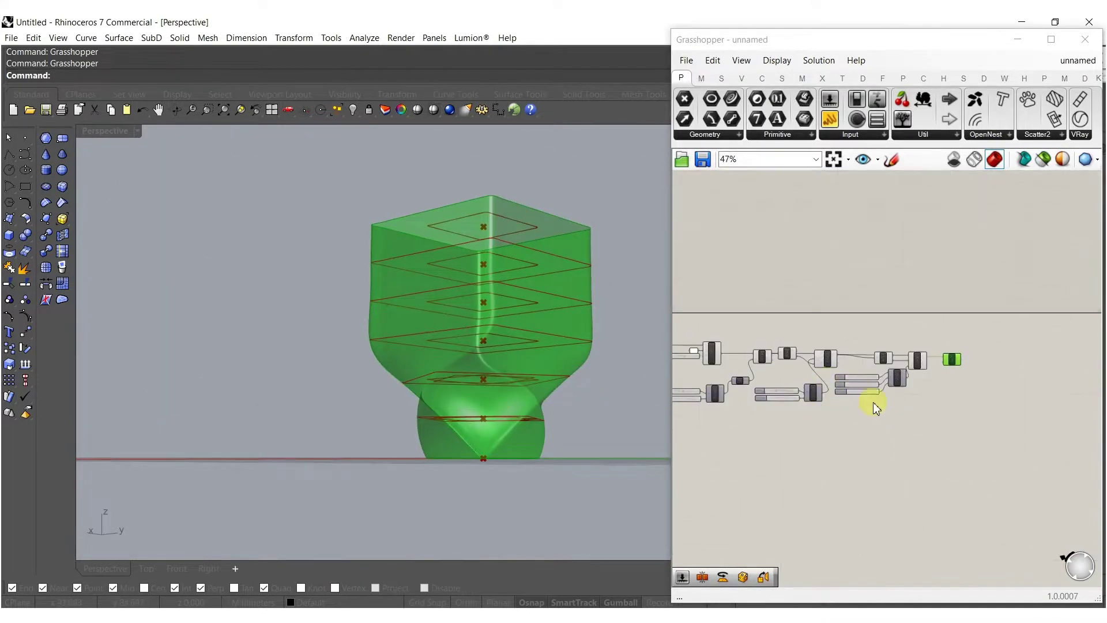
pyautogui.moveTo(872, 402); pyautogui.dragTo(930, 431, button='right')
pyautogui.moveTo(983, 451); pyautogui.dragTo(706, 318)
pyautogui.moveTo(788, 392); pyautogui.dragTo(739, 420, button='right')
pyautogui.middleClick(741, 418)
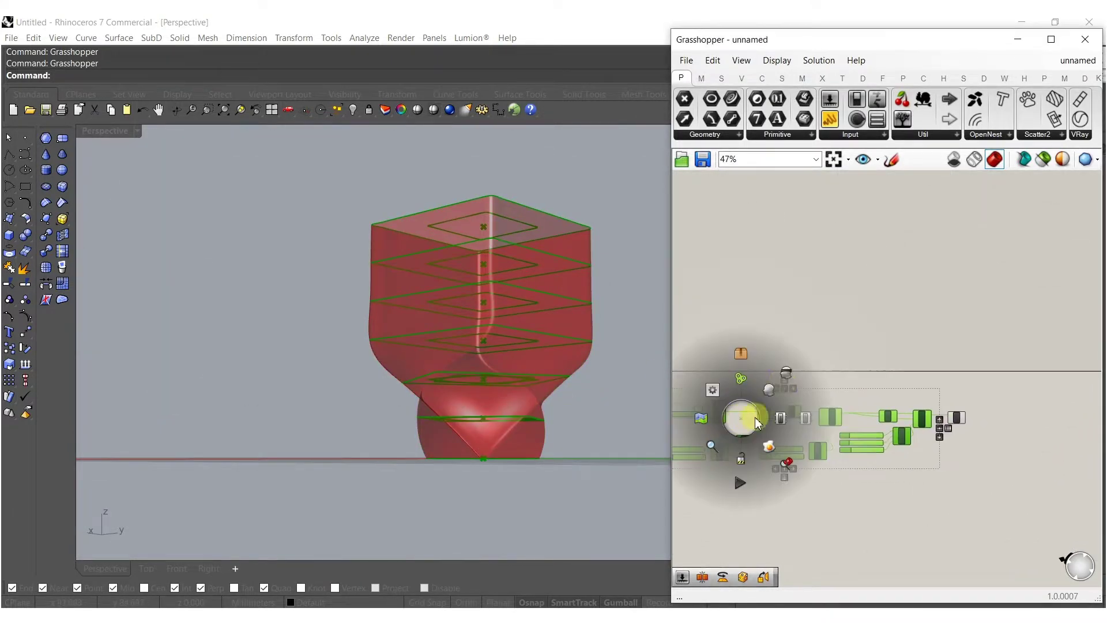
pyautogui.click(789, 369)
# Step: Add an Isotrim component beyond Loft and wire Loft's output to its surface input
pyautogui.moveTo(943, 425); pyautogui.dragTo(841, 438, button='right')
pyautogui.doubleClick(900, 439)
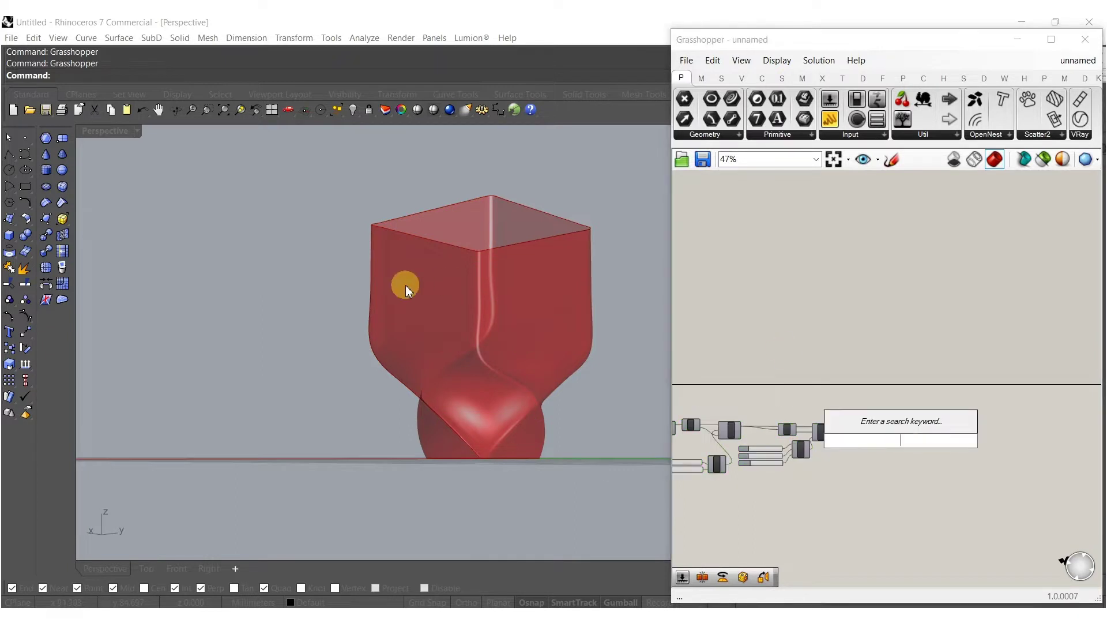
pyautogui.write('iso')
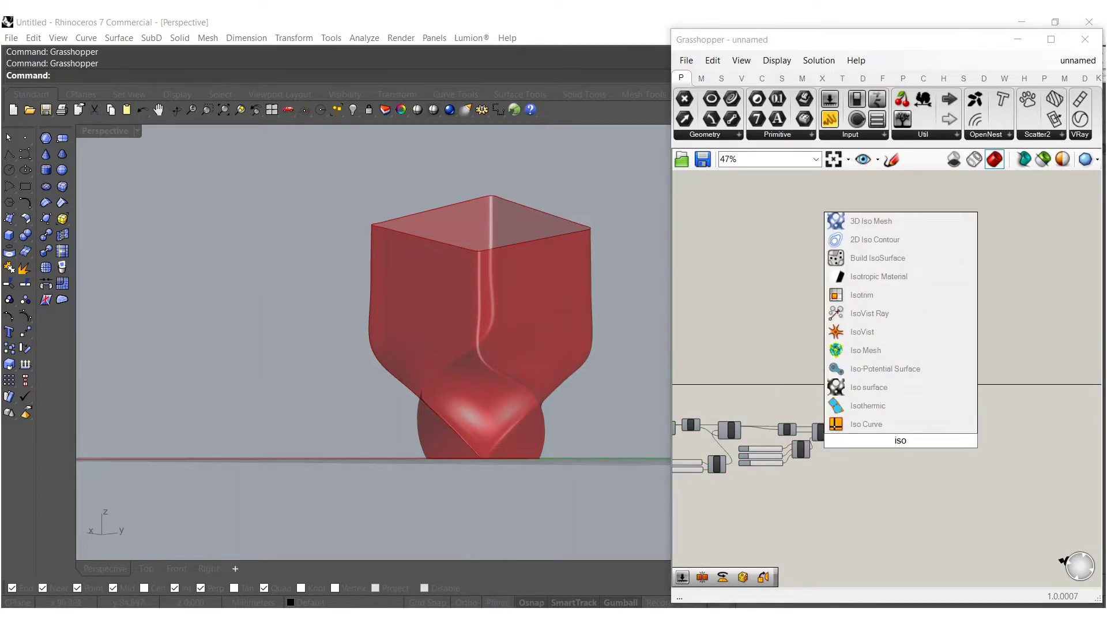
pyautogui.click(862, 294)
pyautogui.scroll(5, 876, 427)
pyautogui.moveTo(932, 462); pyautogui.dragTo(834, 439)
pyautogui.moveTo(967, 461); pyautogui.dragTo(979, 438)
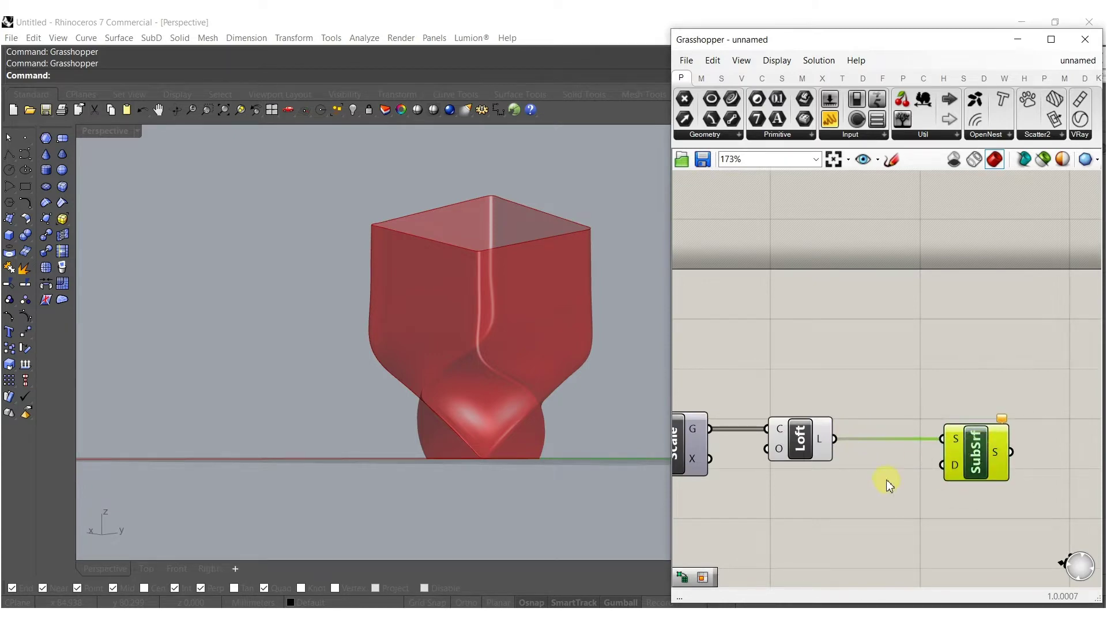
# Step: Add a Divide Domain² component, feed it the Loft output, and wire its segments to Isotrim's domain input
pyautogui.doubleClick(886, 482)
pyautogui.write('divide')
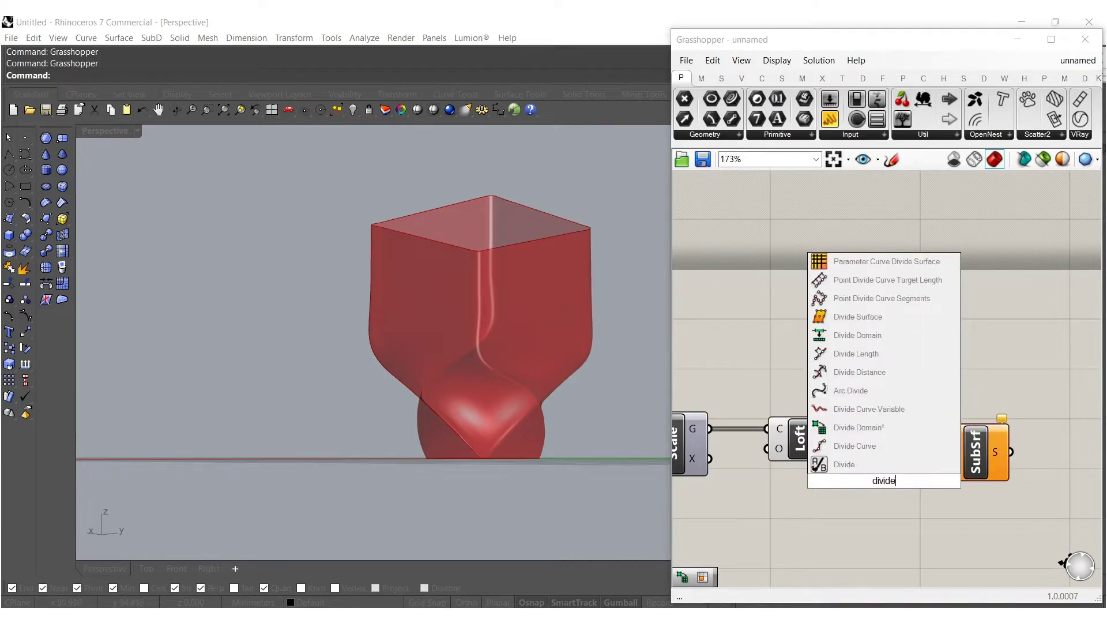
pyautogui.click(911, 428)
pyautogui.moveTo(915, 480); pyautogui.dragTo(947, 465)
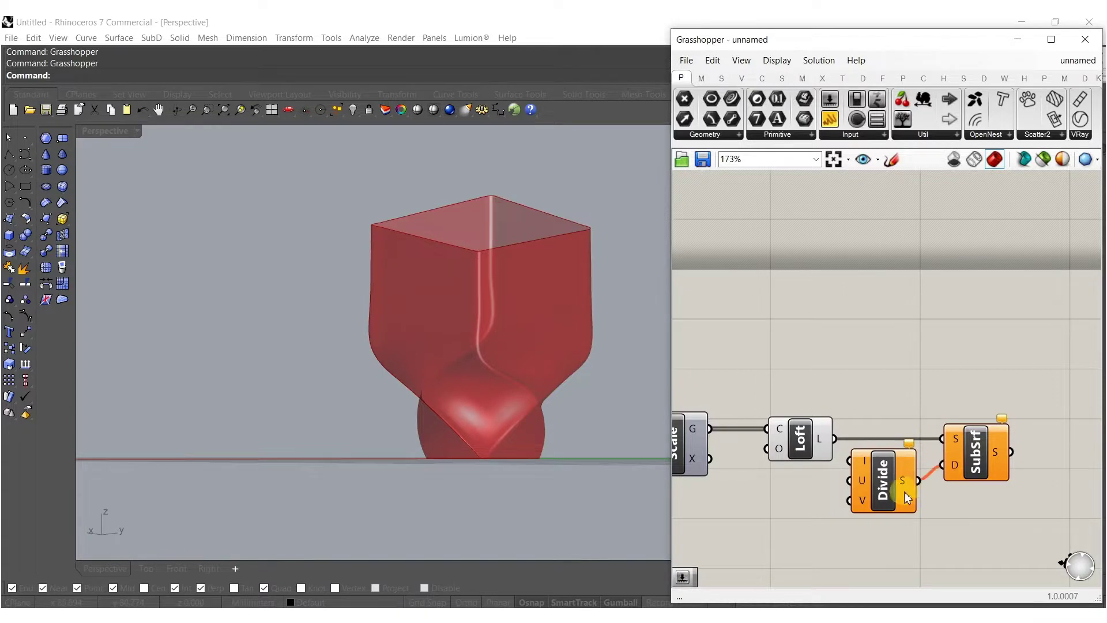
pyautogui.moveTo(834, 439); pyautogui.dragTo(884, 470)
# Step: Add a number slider of 1 for Divide Domain²'s U count and space out the components around it
pyautogui.click(808, 516)
pyautogui.doubleClick(809, 517)
pyautogui.write('1')
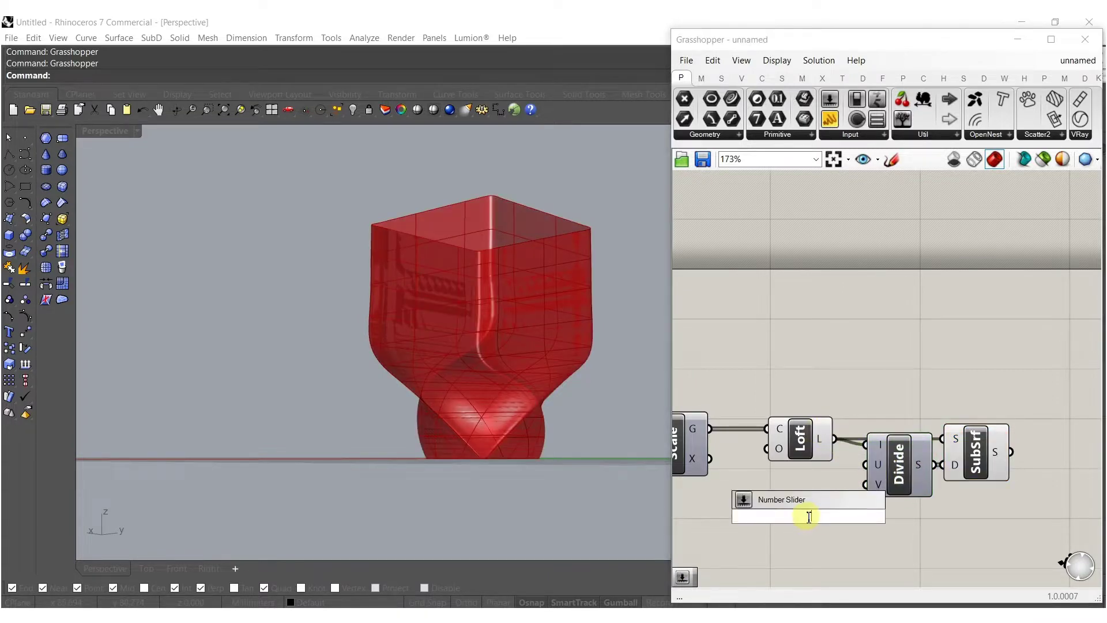
pyautogui.press('Return')
pyautogui.moveTo(885, 494); pyautogui.dragTo(772, 468)
pyautogui.moveTo(984, 513); pyautogui.dragTo(919, 499, button='right')
pyautogui.keyDown('shift'); pyautogui.moveTo(919, 499); pyautogui.dragTo(932, 466); pyautogui.keyUp('shift')
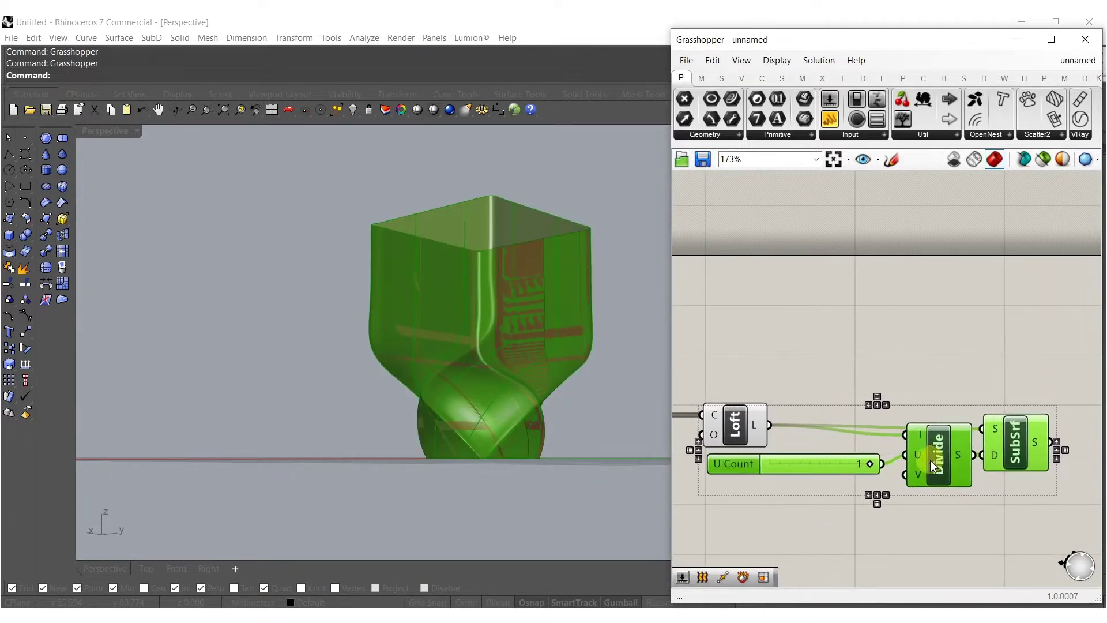
# Step: Add a number slider of 55 for Divide Domain²'s V count and place it under the U count slider
pyautogui.moveTo(506, 384); pyautogui.dragTo(513, 421, button='right')
pyautogui.click(817, 533)
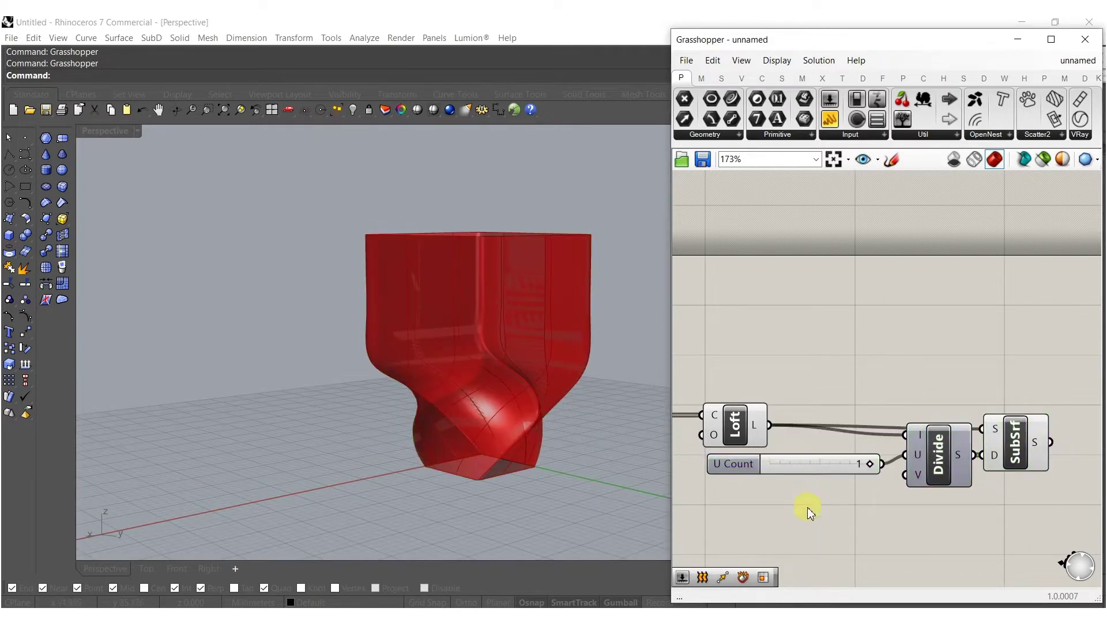
pyautogui.doubleClick(807, 507)
pyautogui.write('1')
pyautogui.press('Return')
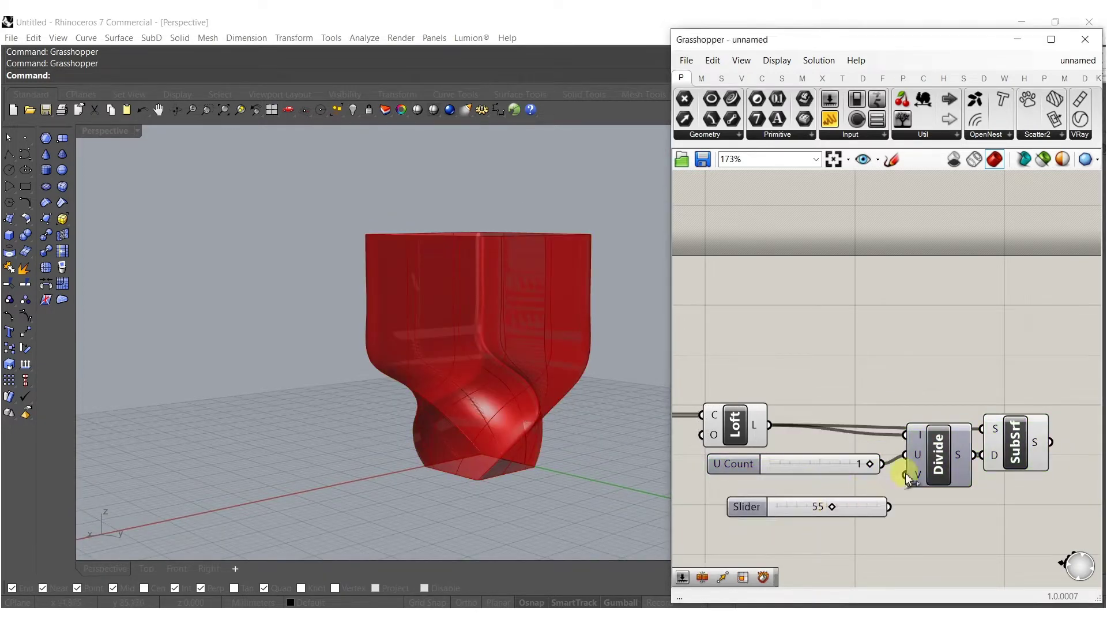
pyautogui.moveTo(902, 495); pyautogui.dragTo(906, 474)
pyautogui.moveTo(846, 507)
pyautogui.mouseDown()
pyautogui.moveTo(818, 483)
pyautogui.moveTo(836, 491)
pyautogui.mouseUp()
# Step: Turn off the preview of the Loft component
pyautogui.moveTo(792, 520); pyautogui.dragTo(676, 350)
pyautogui.middleClick(750, 431)
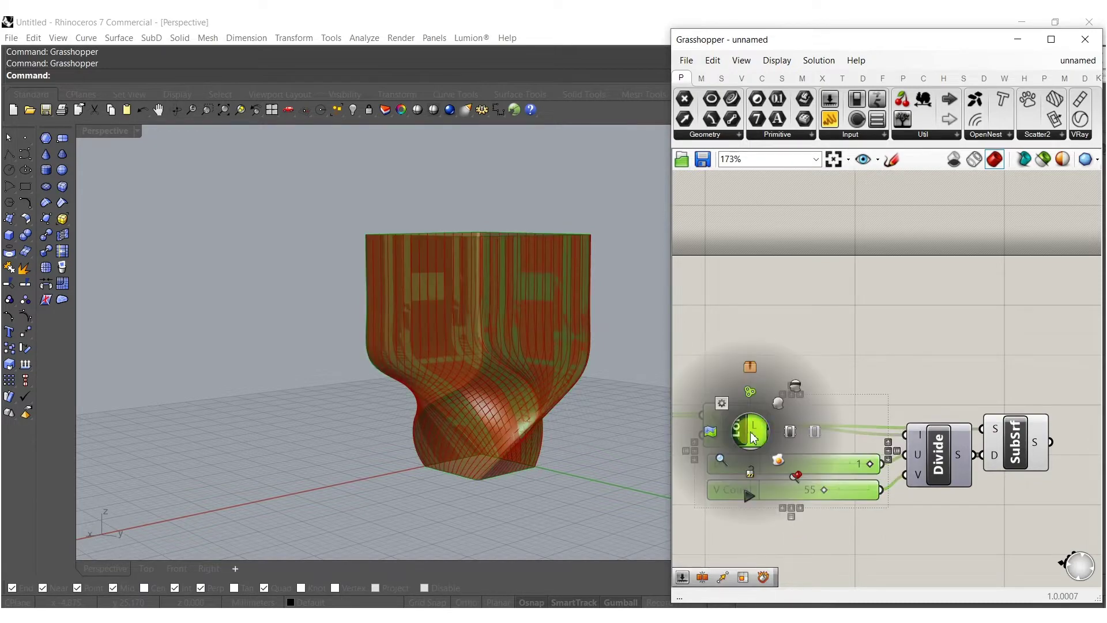
pyautogui.click(806, 366)
# Step: Add a Deconstruct Brep component after Isotrim and wire the subdivided surfaces into its brep input
pyautogui.scroll(-5, 884, 425)
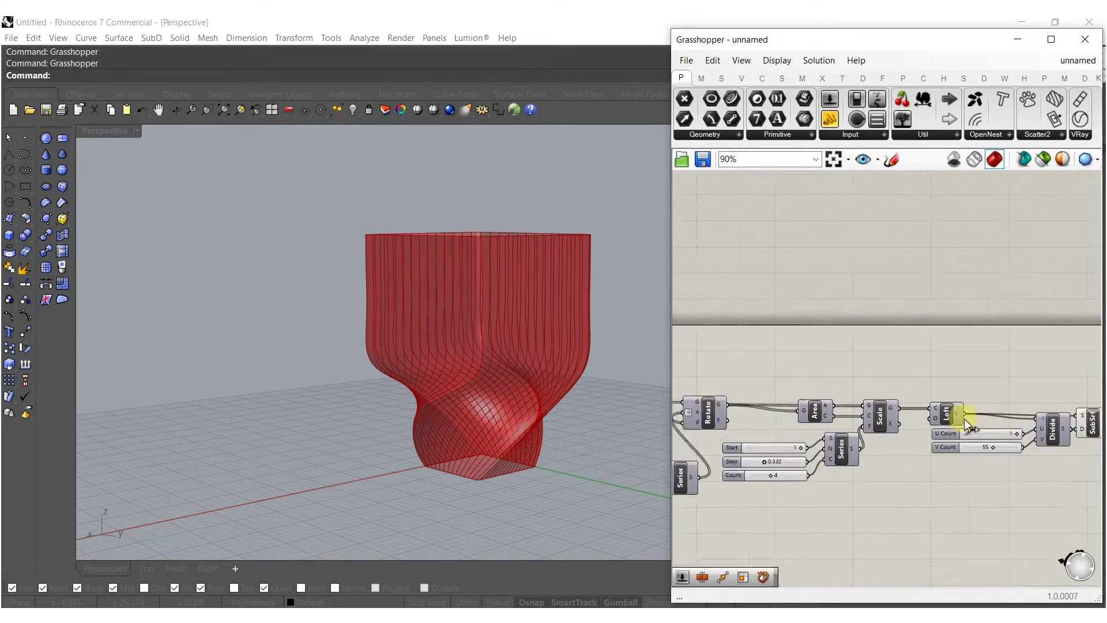
pyautogui.click(980, 431)
pyautogui.moveTo(1049, 440); pyautogui.dragTo(937, 444, button='right')
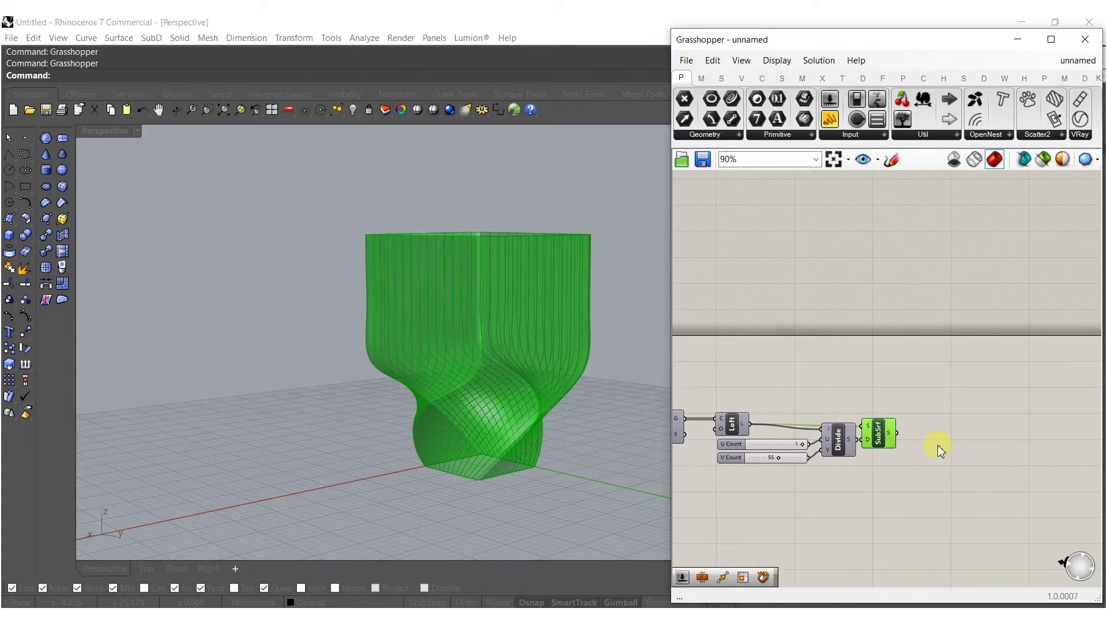
pyautogui.press('Delete')
pyautogui.doubleClick(939, 445)
pyautogui.write('de')
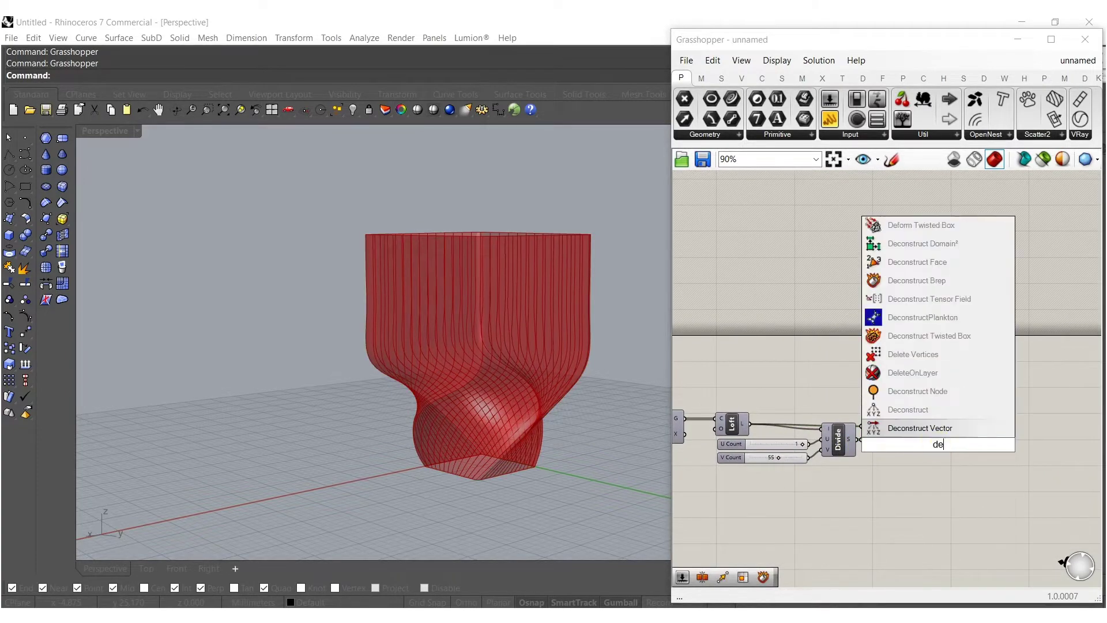
pyautogui.click(928, 283)
pyautogui.scroll(5, 894, 436)
pyautogui.moveTo(902, 448); pyautogui.dragTo(957, 432)
pyautogui.moveTo(956, 431); pyautogui.dragTo(923, 437, button='right')
# Step: Add a List Item component and wire Deconstruct Brep's edges output to its list input
pyautogui.doubleClick(963, 446)
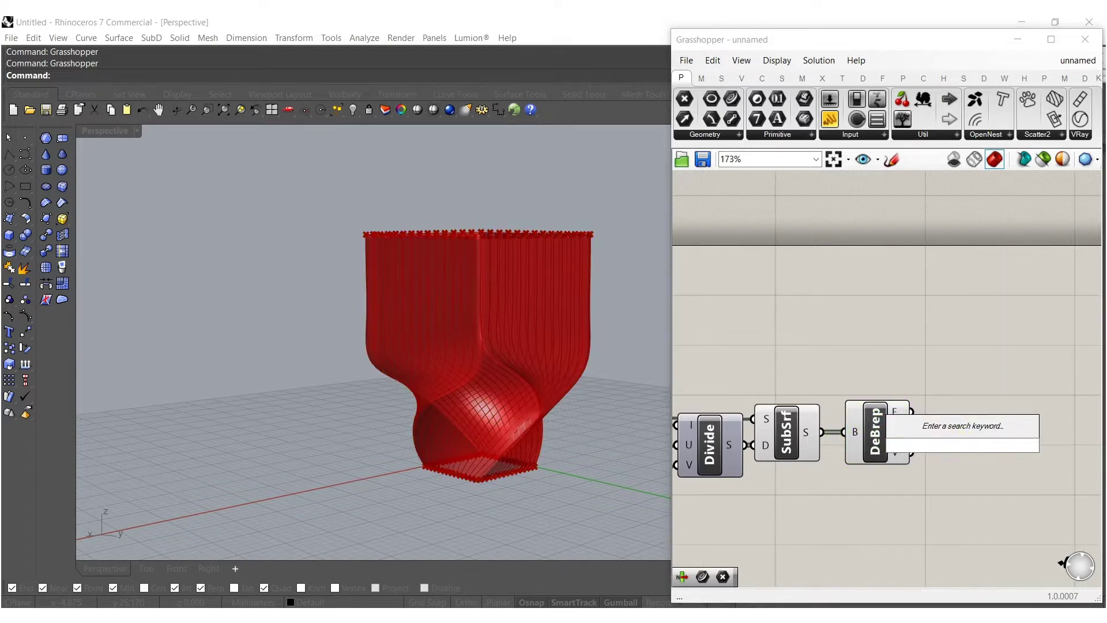
pyautogui.write('list item')
pyautogui.press('Return')
pyautogui.moveTo(936, 426); pyautogui.dragTo(954, 455)
# Step: Turn off the preview of Isotrim and Deconstruct Brep, leaving only the List Item curves displayed
pyautogui.click(865, 496)
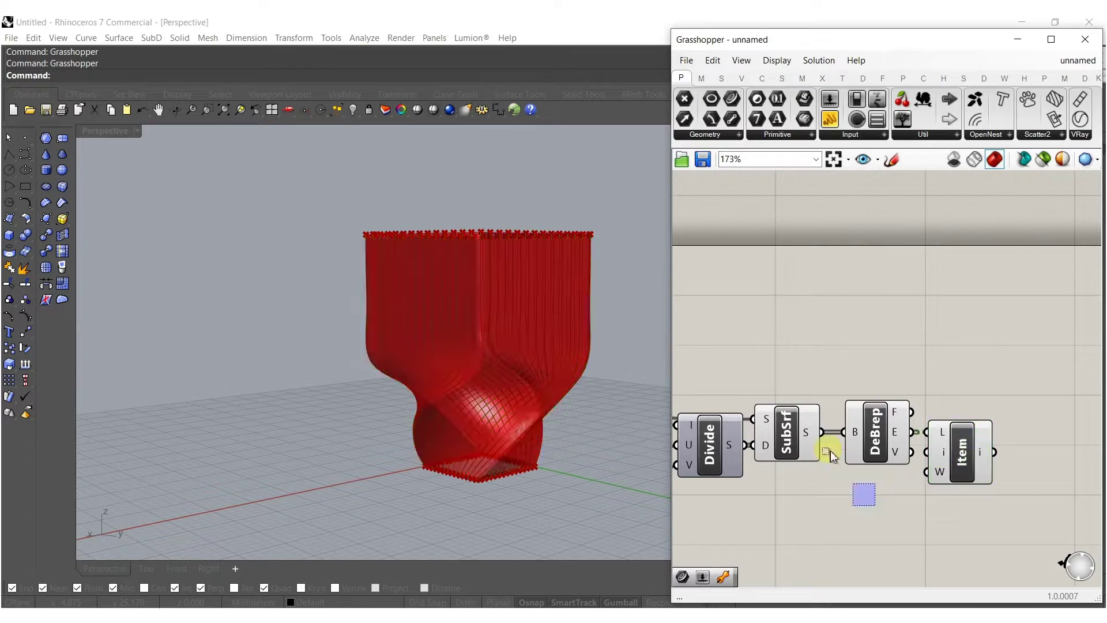
pyautogui.moveTo(864, 495); pyautogui.dragTo(728, 422)
pyautogui.middleClick(788, 419)
pyautogui.click(833, 382)
pyautogui.click(859, 340)
# Step: Set Divide Domain²'s V count slider to 89
pyautogui.moveTo(756, 448); pyautogui.dragTo(904, 438, button='right')
pyautogui.scroll(4, 750, 470)
pyautogui.moveTo(721, 469); pyautogui.dragTo(780, 468)
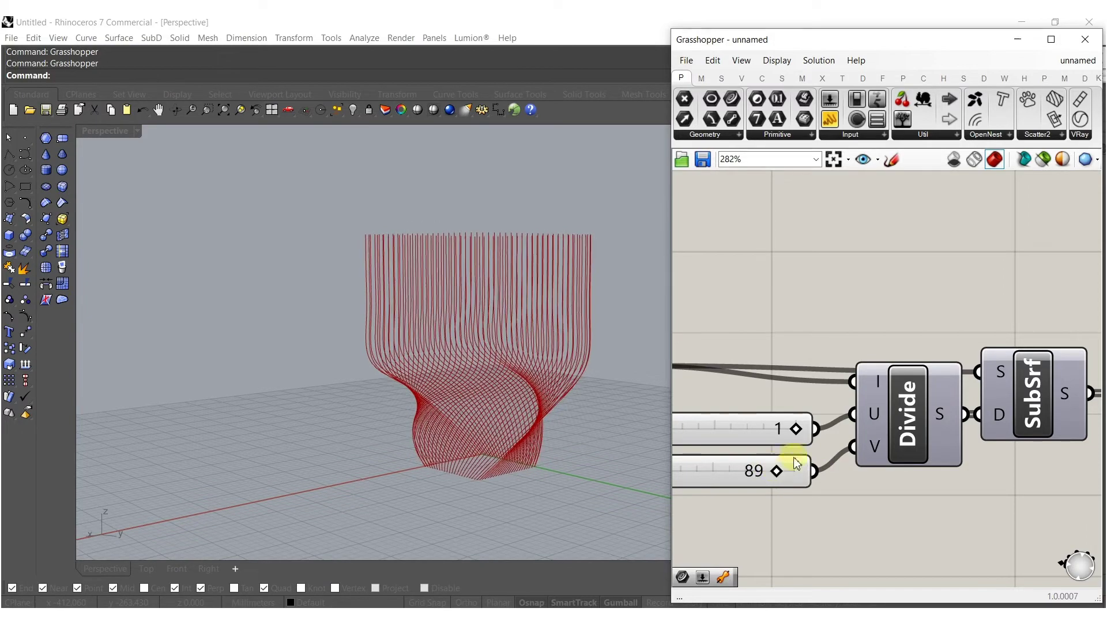
pyautogui.scroll(-5, 781, 467)
# Step: Set the rotation Series' step slider to 44.268
pyautogui.scroll(5, 719, 450)
pyautogui.moveTo(752, 415); pyautogui.dragTo(781, 421)
pyautogui.scroll(-5, 871, 385)
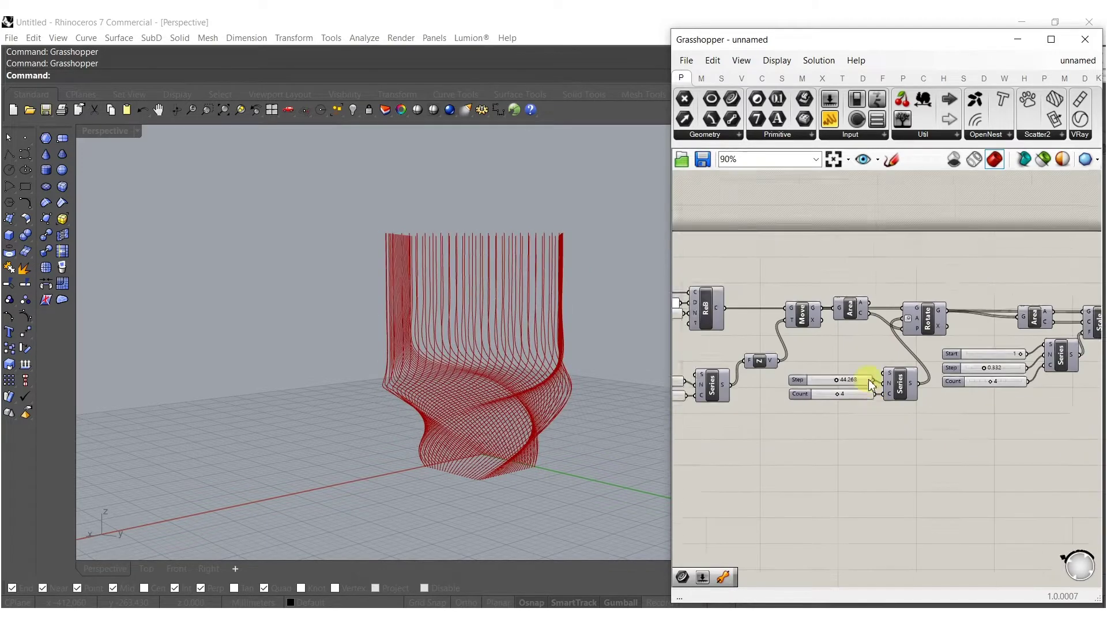
# Step: Reverse the list order on the Rotate component's geometry input
pyautogui.moveTo(870, 385); pyautogui.dragTo(839, 424, button='right')
pyautogui.moveTo(628, 379); pyautogui.dragTo(528, 353, button='right')
pyautogui.scroll(5, 844, 352)
pyautogui.rightClick(834, 312)
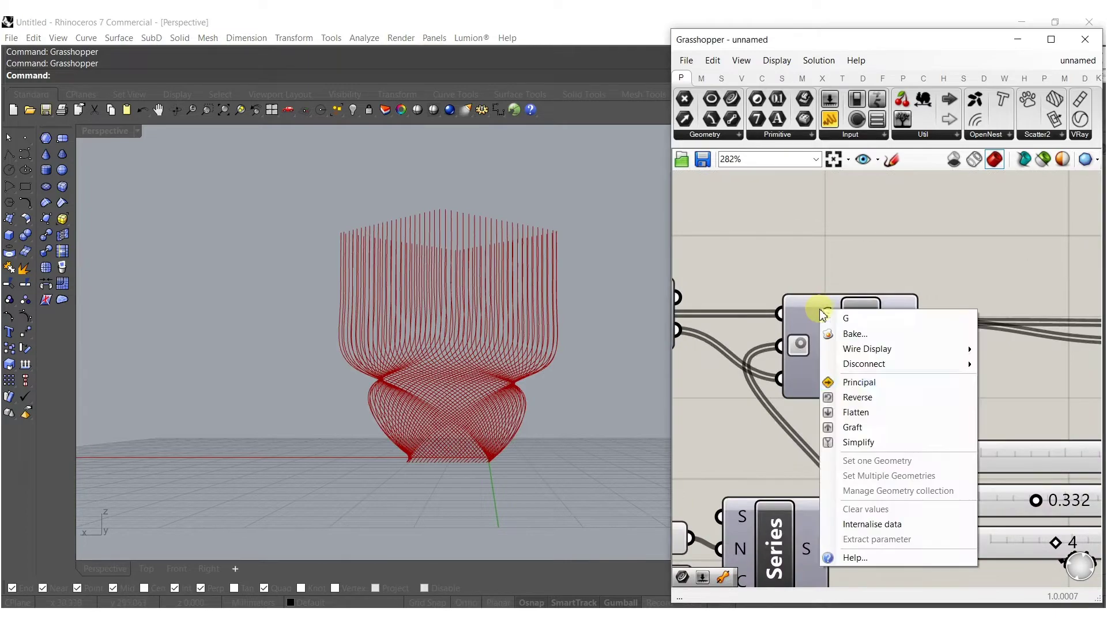
pyautogui.click(858, 398)
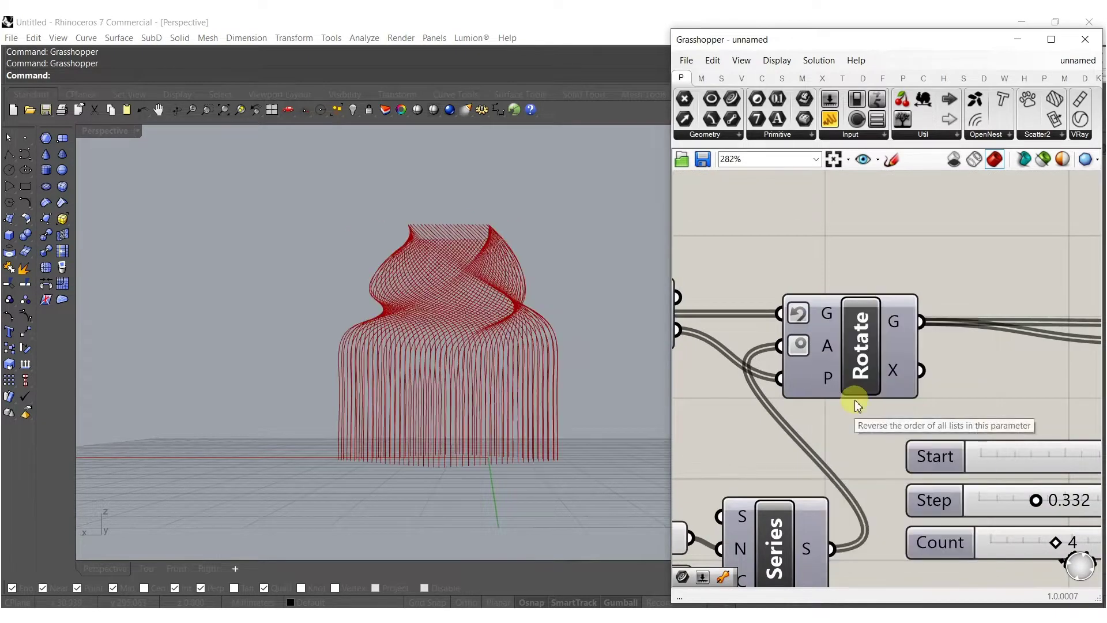
# Step: Try a different count on the rotation Series' slider and inspect the flipped form from several angles
pyautogui.moveTo(497, 332)
pyautogui.mouseDown(button='right')
pyautogui.moveTo(524, 435)
pyautogui.moveTo(536, 312)
pyautogui.moveTo(484, 332)
pyautogui.mouseUp(button='right')
pyautogui.moveTo(751, 450); pyautogui.dragTo(996, 362, button='right')
pyautogui.scroll(3, 845, 479)
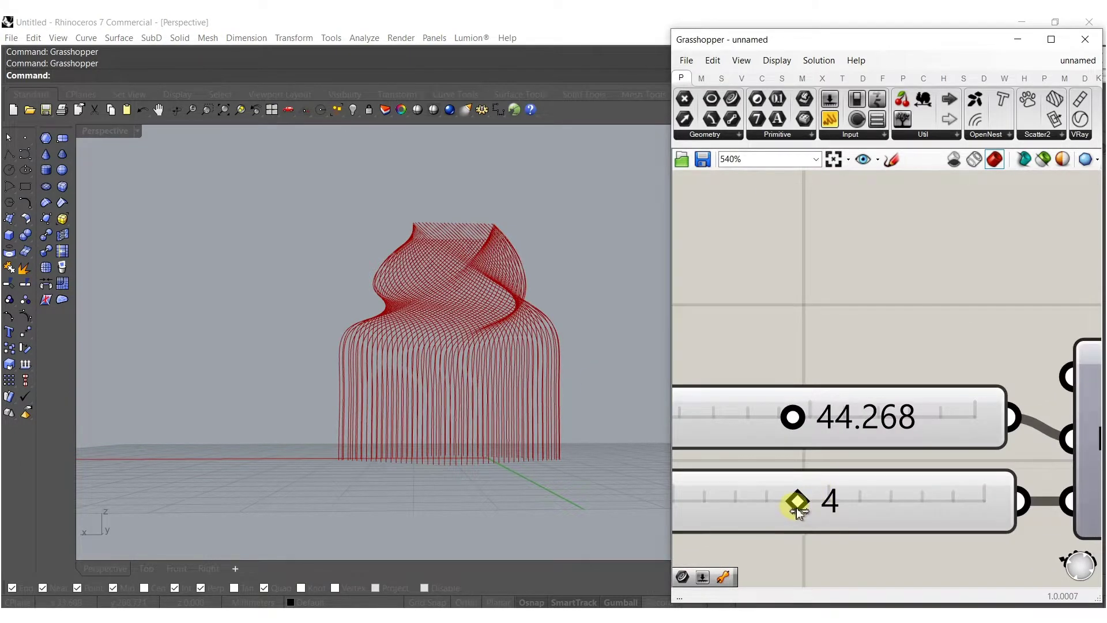
pyautogui.moveTo(799, 511); pyautogui.dragTo(819, 503)
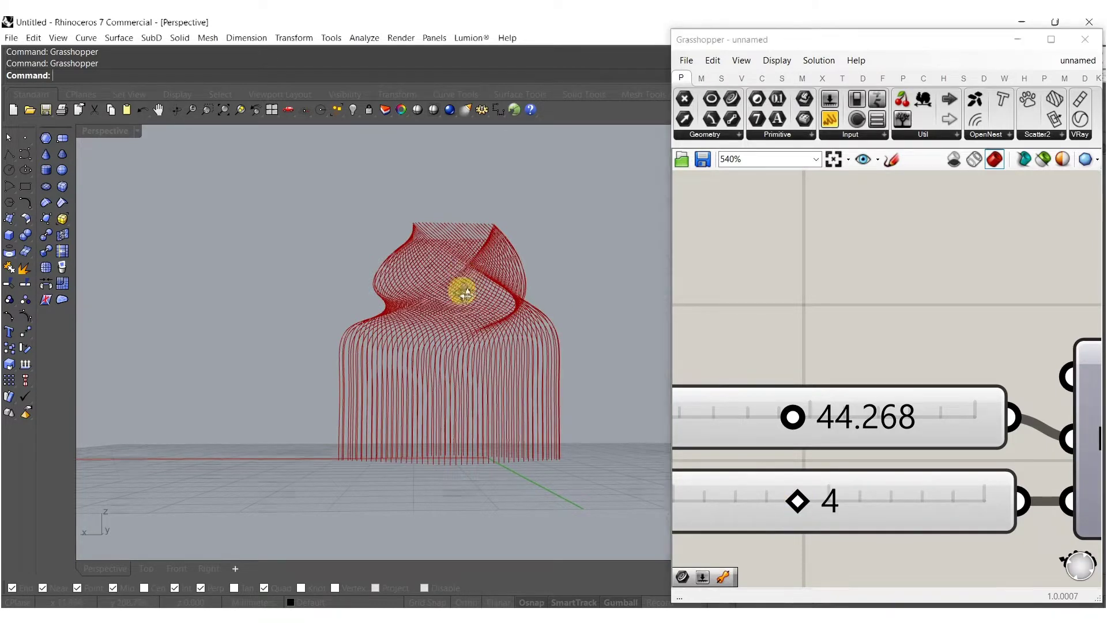
pyautogui.moveTo(462, 271); pyautogui.dragTo(518, 401, button='right')
# Step: Add a Pipe Variable component and wire List Item's output to its curve input
pyautogui.scroll(-4, 931, 370)
pyautogui.scroll(-4, 920, 363)
pyautogui.scroll(5, 974, 373)
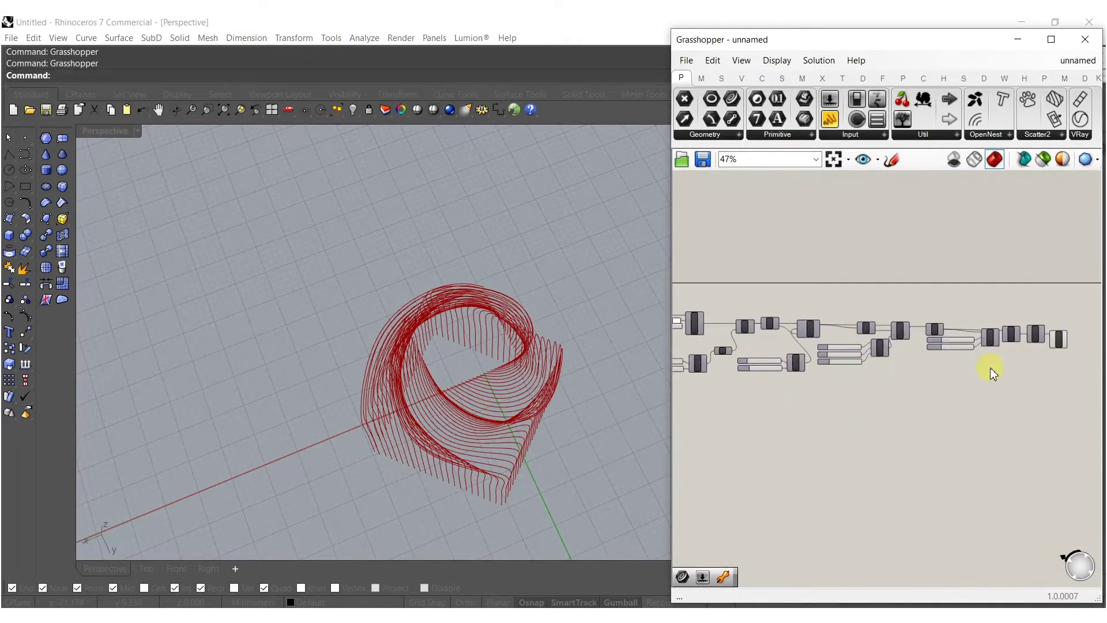
pyautogui.doubleClick(983, 363)
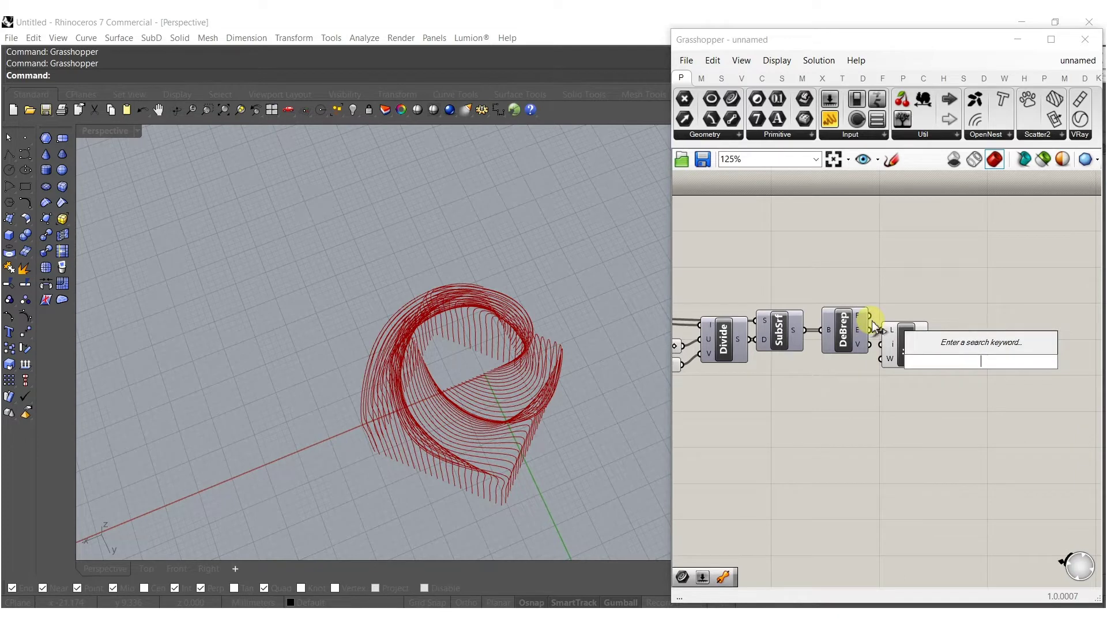
pyautogui.write('variab')
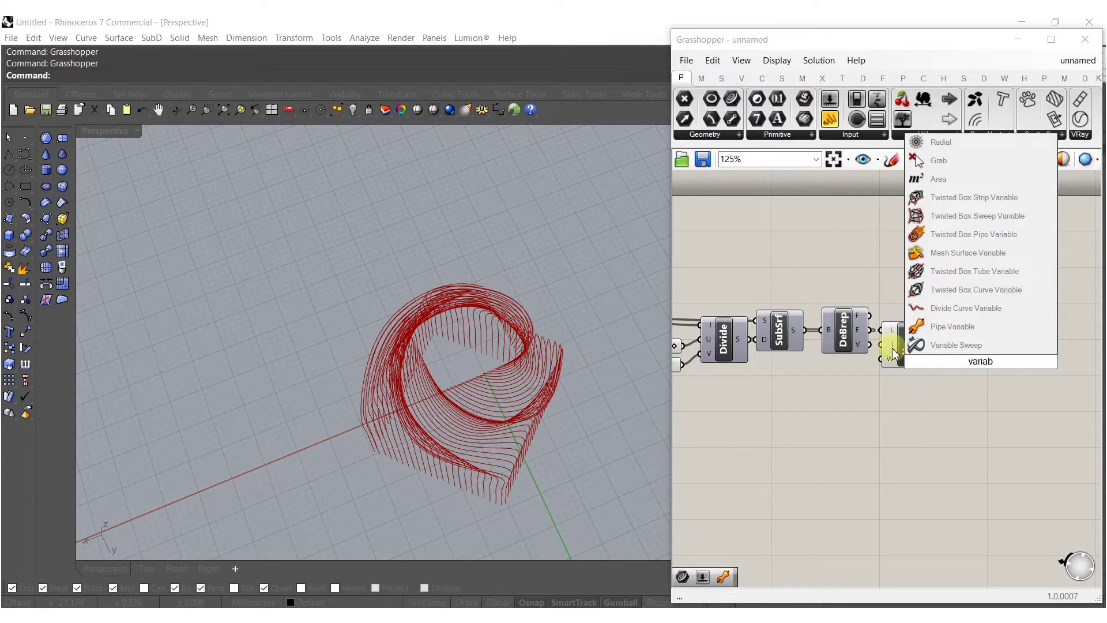
pyautogui.click(951, 327)
pyautogui.moveTo(981, 367); pyautogui.dragTo(1049, 359)
pyautogui.moveTo(1008, 372); pyautogui.dragTo(982, 372, button='right')
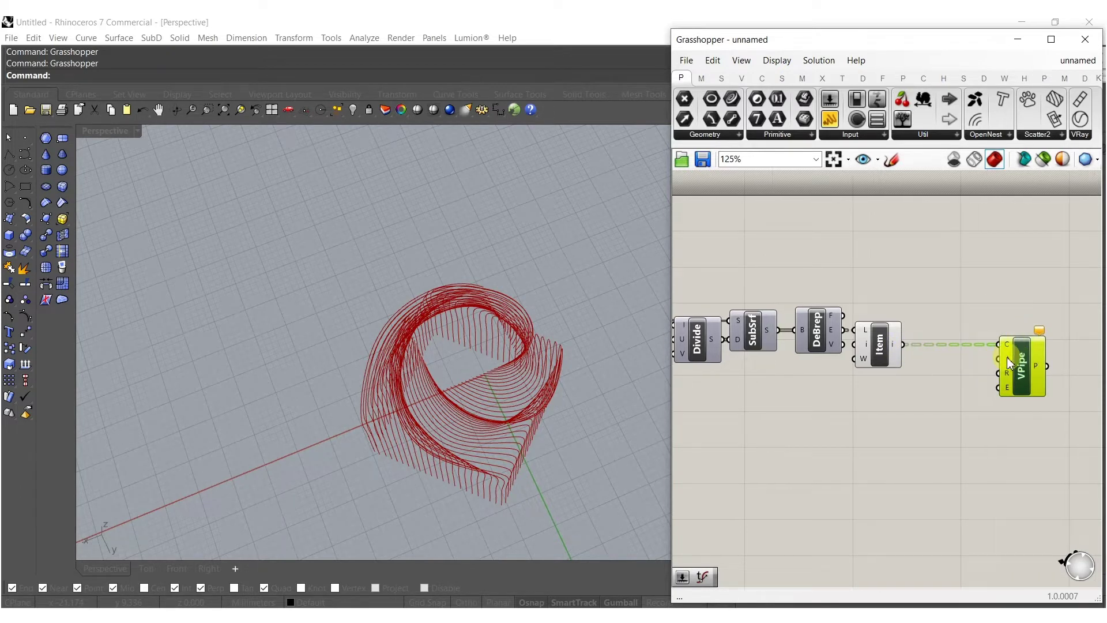
# Step: Add an Evaluate Length component beside List Item and wire the selected edge curves to its curve input
pyautogui.doubleClick(915, 389)
pyautogui.write('eva')
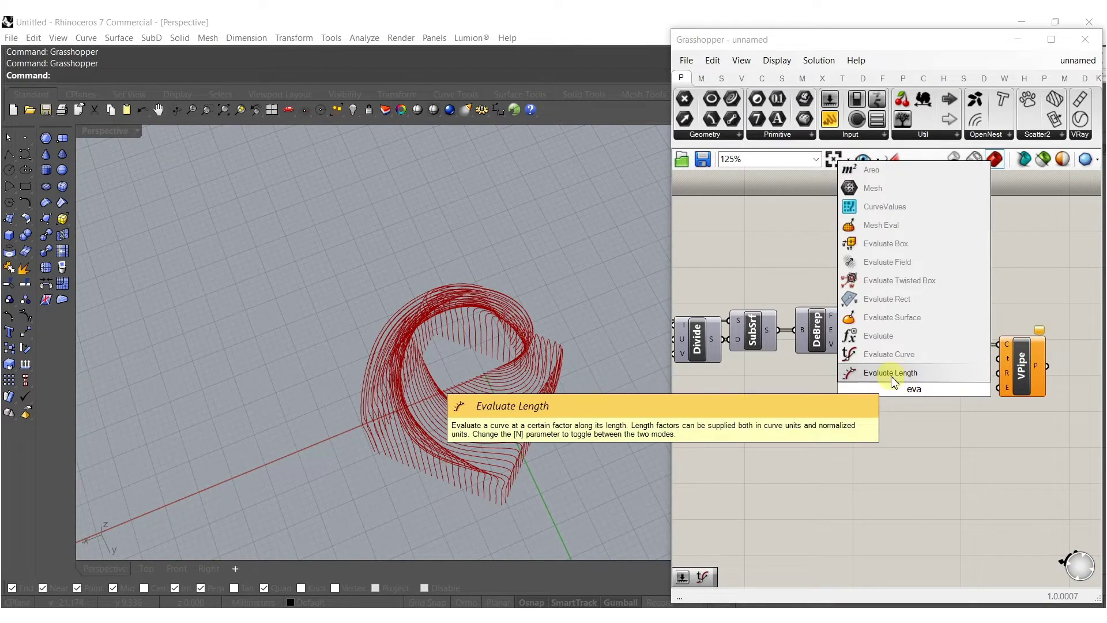
pyautogui.click(893, 375)
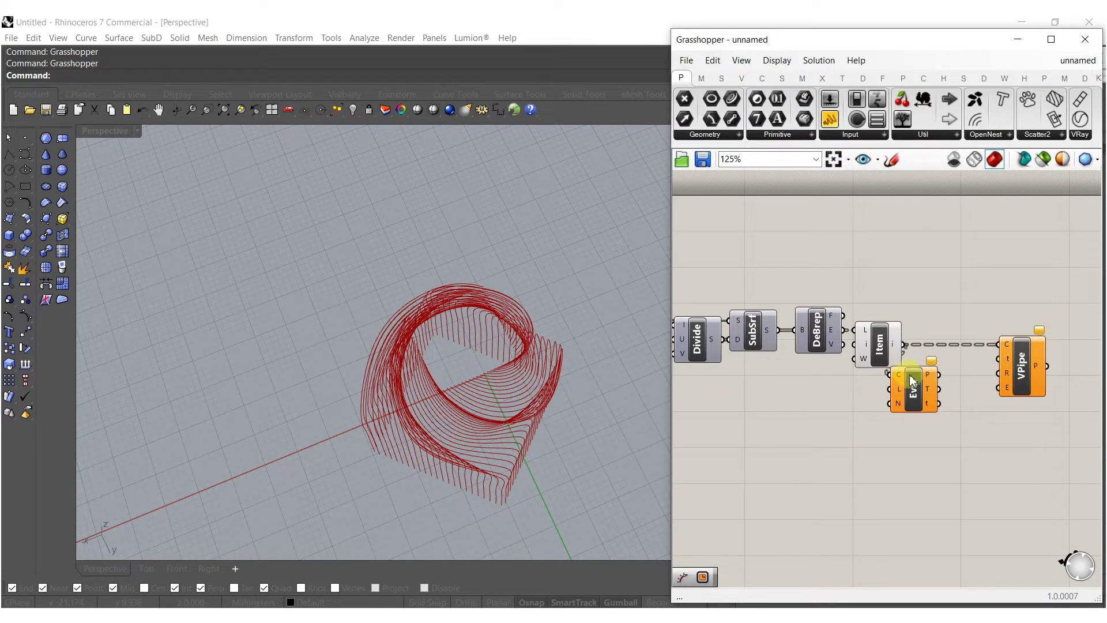
pyautogui.moveTo(912, 381); pyautogui.dragTo(935, 392)
# Step: Add a decimal number slider set to 1.000 and connect it to Evaluate Length's length input
pyautogui.doubleClick(861, 414)
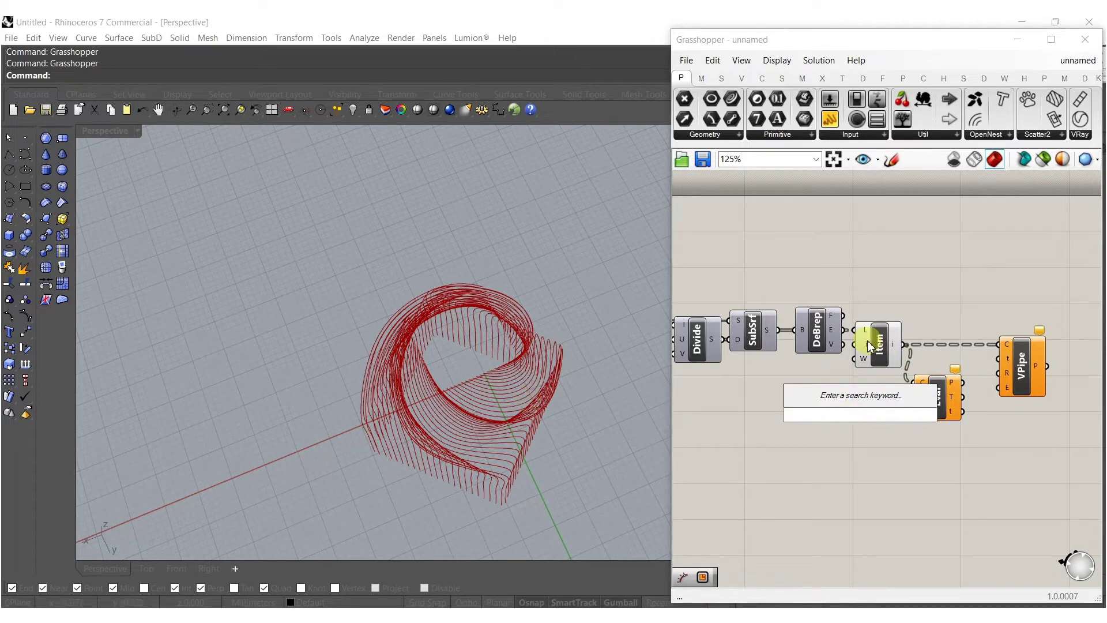
pyautogui.write('1')
pyautogui.press('Return')
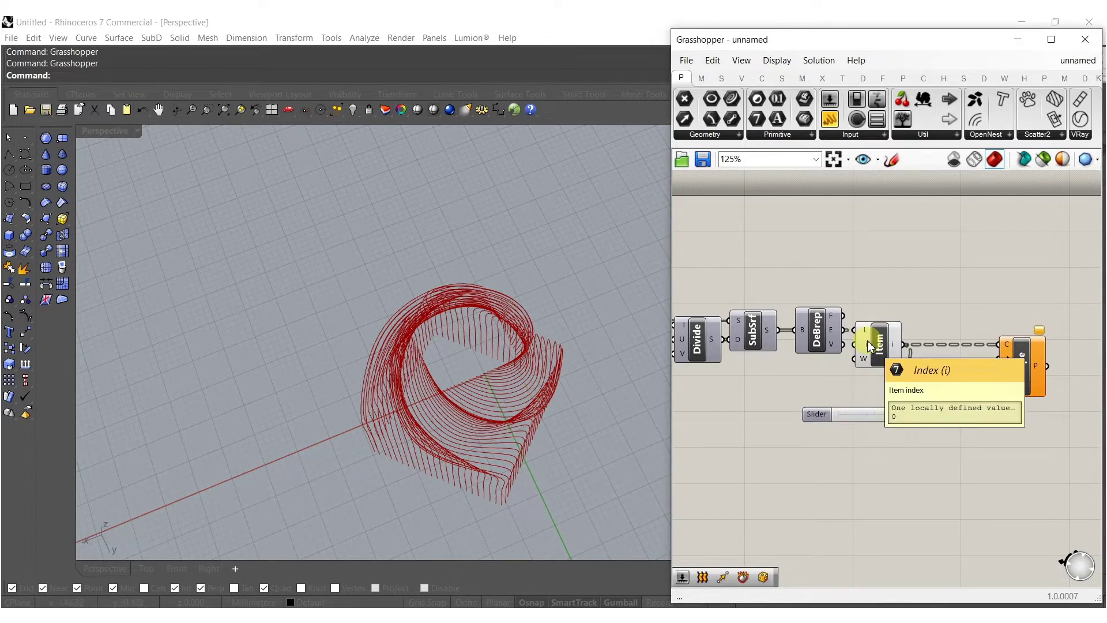
pyautogui.scroll(3, 867, 437)
pyautogui.moveTo(882, 395); pyautogui.dragTo(860, 405)
pyautogui.moveTo(970, 349); pyautogui.dragTo(875, 392)
# Step: Copy the length slider, wire the copy into the same length input as well, and set it to 0.642
pyautogui.hotkey('ctrl', 'v')
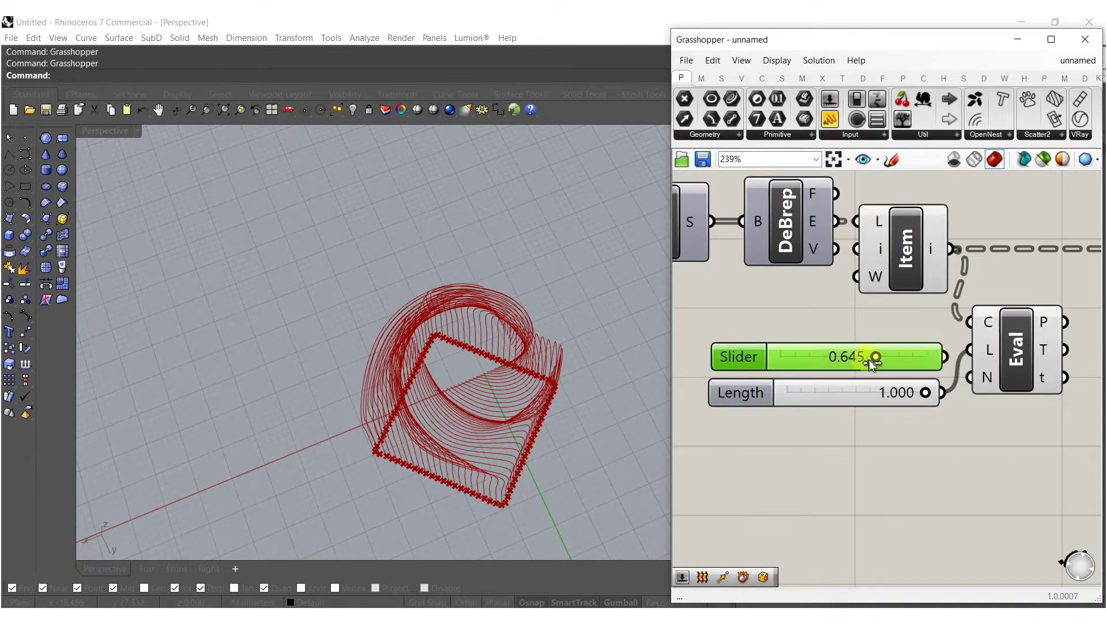
pyautogui.moveTo(966, 355); pyautogui.dragTo(970, 350)
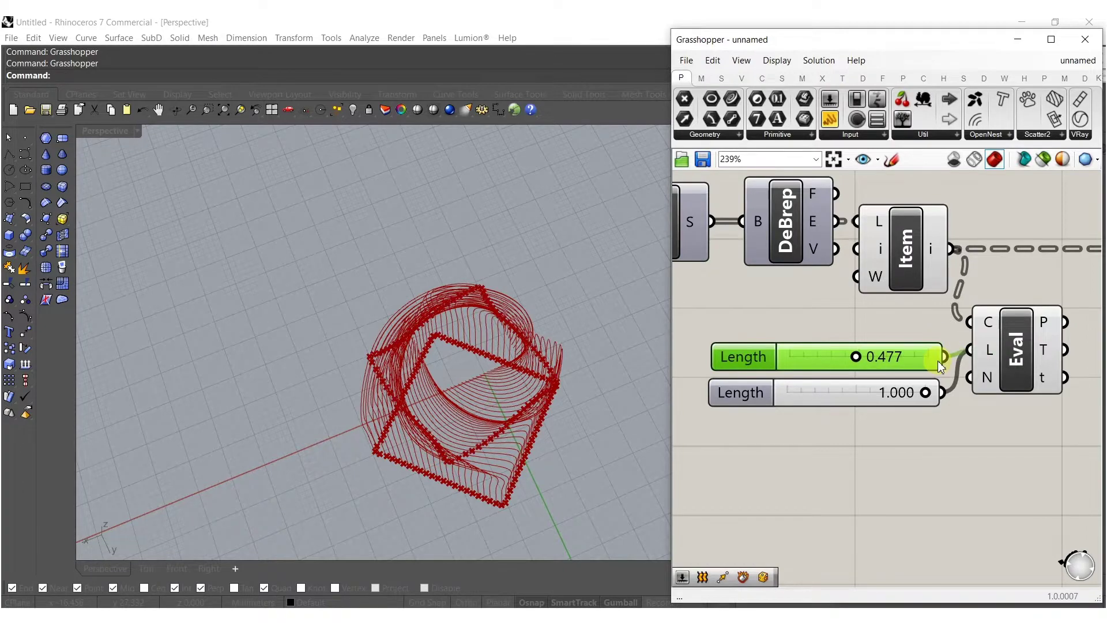
pyautogui.moveTo(435, 461); pyautogui.dragTo(352, 329, button='right')
pyautogui.scroll(5, 832, 335)
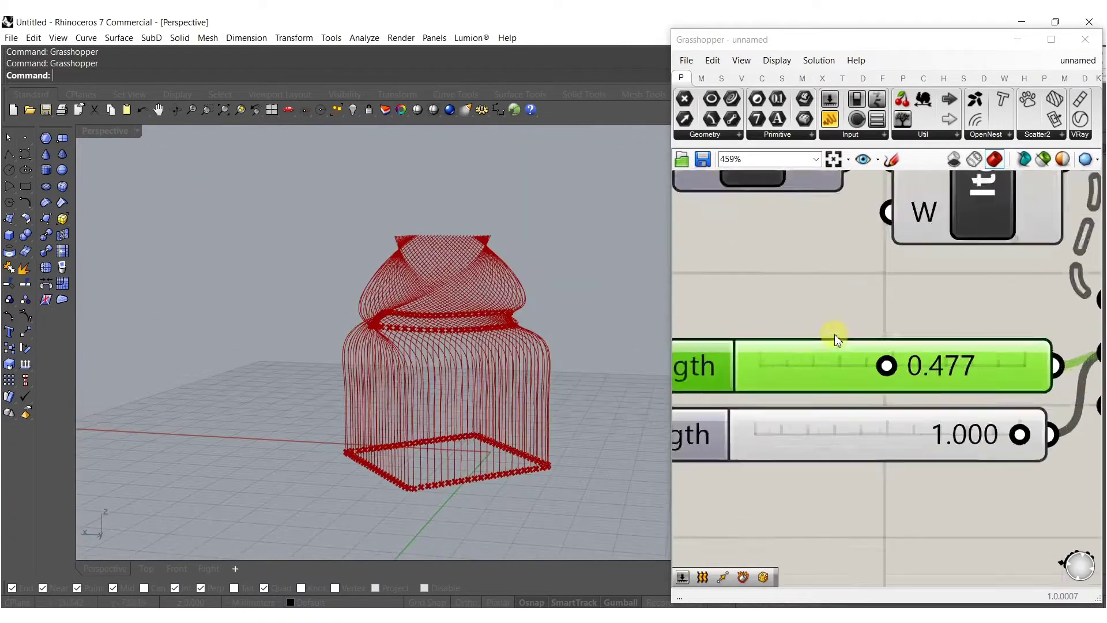
pyautogui.moveTo(896, 370); pyautogui.dragTo(939, 378)
# Step: Duplicate the 0.642 length slider and place the copy above the other two
pyautogui.scroll(-4, 904, 372)
pyautogui.moveTo(846, 376); pyautogui.dragTo(846, 434, button='right')
pyautogui.keyDown('alt'); pyautogui.moveTo(845, 434); pyautogui.dragTo(850, 395); pyautogui.keyUp('alt')
pyautogui.moveTo(1010, 390); pyautogui.dragTo(1035, 388)
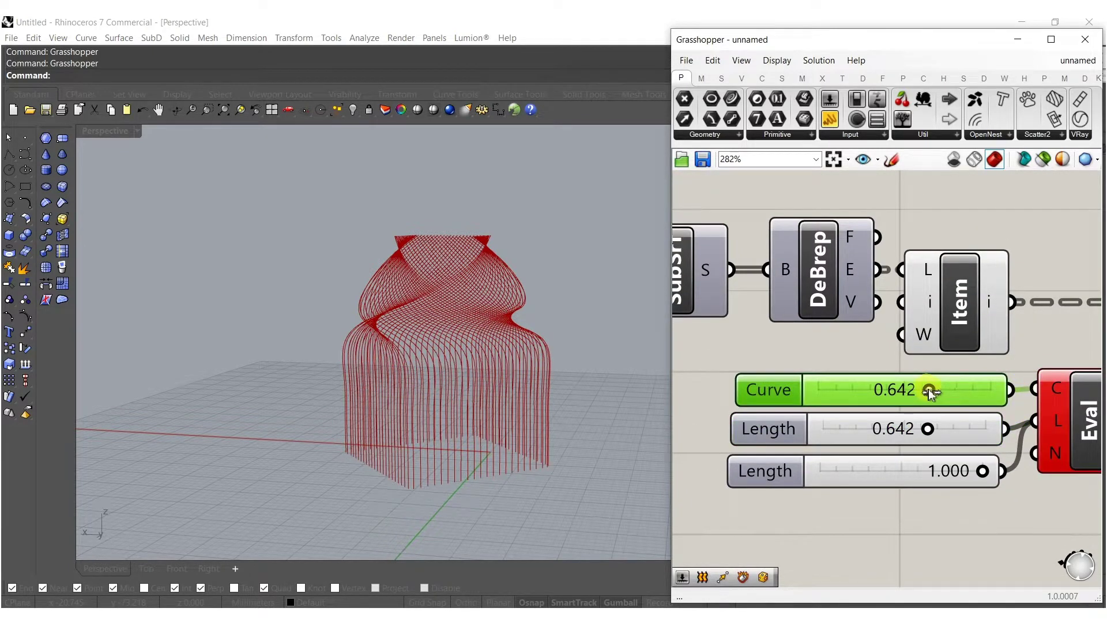
pyautogui.moveTo(843, 390); pyautogui.dragTo(853, 389)
pyautogui.hotkey('ctrl', 'z')
pyautogui.moveTo(1038, 349); pyautogui.dragTo(1026, 361, button='right')
pyautogui.click(1027, 361)
pyautogui.hotkey('ctrl', 'z')
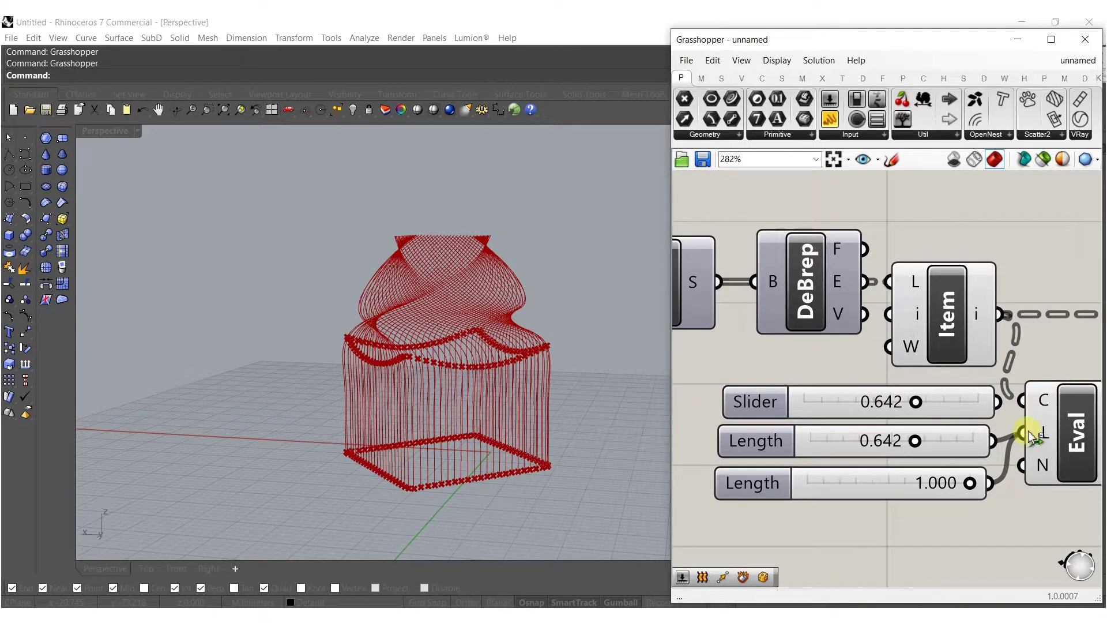
# Step: Wire the third slider into Evaluate Length's length input alongside the others and set it to 0.000
pyautogui.keyDown('shift'); pyautogui.moveTo(1028, 432); pyautogui.dragTo(991, 417); pyautogui.keyUp('shift')
pyautogui.moveTo(920, 404); pyautogui.dragTo(776, 317)
pyautogui.scroll(-4, 792, 403)
pyautogui.click(816, 305)
pyautogui.click(883, 316)
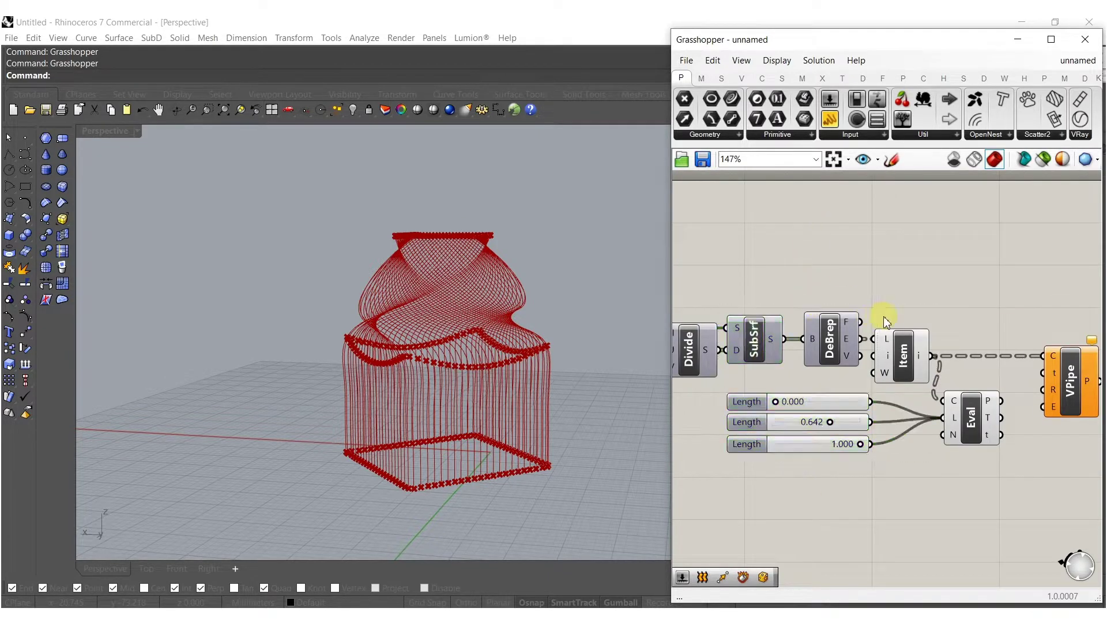
# Step: Wire Evaluate Length's parameter output to Pipe Variable's parameters input
pyautogui.scroll(-3, 825, 430)
pyautogui.scroll(4, 962, 444)
pyautogui.moveTo(900, 399); pyautogui.dragTo(1065, 330)
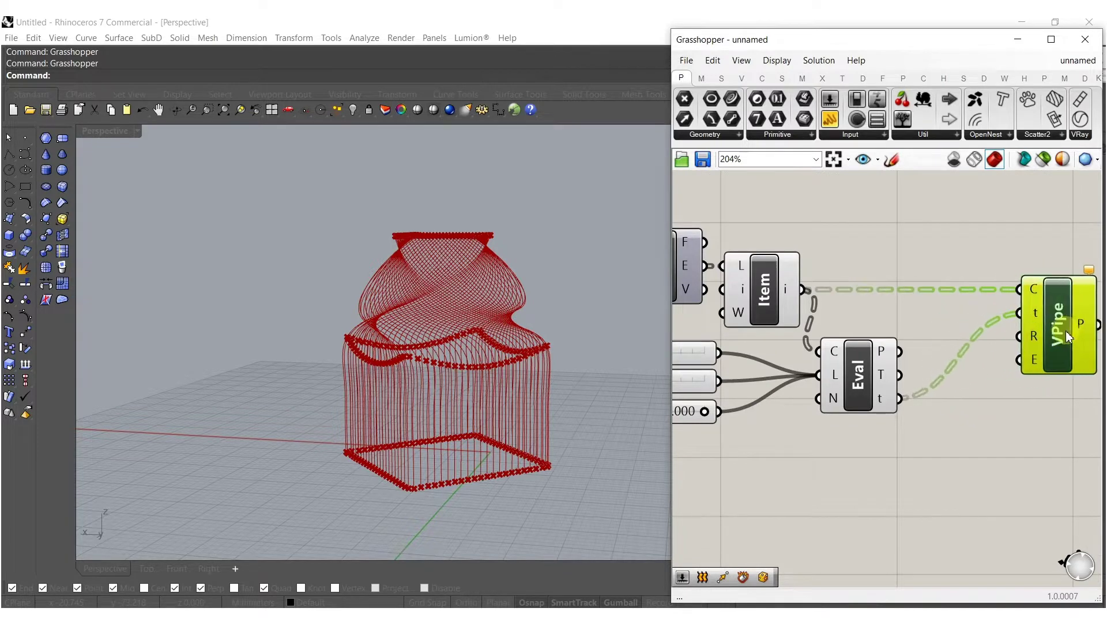
# Step: Duplicate the three length sliders below Evaluate Length, wire all copies into Pipe Variable's radii input, and inspect the pipes
pyautogui.moveTo(935, 470); pyautogui.dragTo(980, 447, button='right')
pyautogui.moveTo(909, 438); pyautogui.dragTo(966, 461, button='right')
pyautogui.moveTo(826, 460); pyautogui.dragTo(895, 385)
pyautogui.scroll(-4, 729, 337)
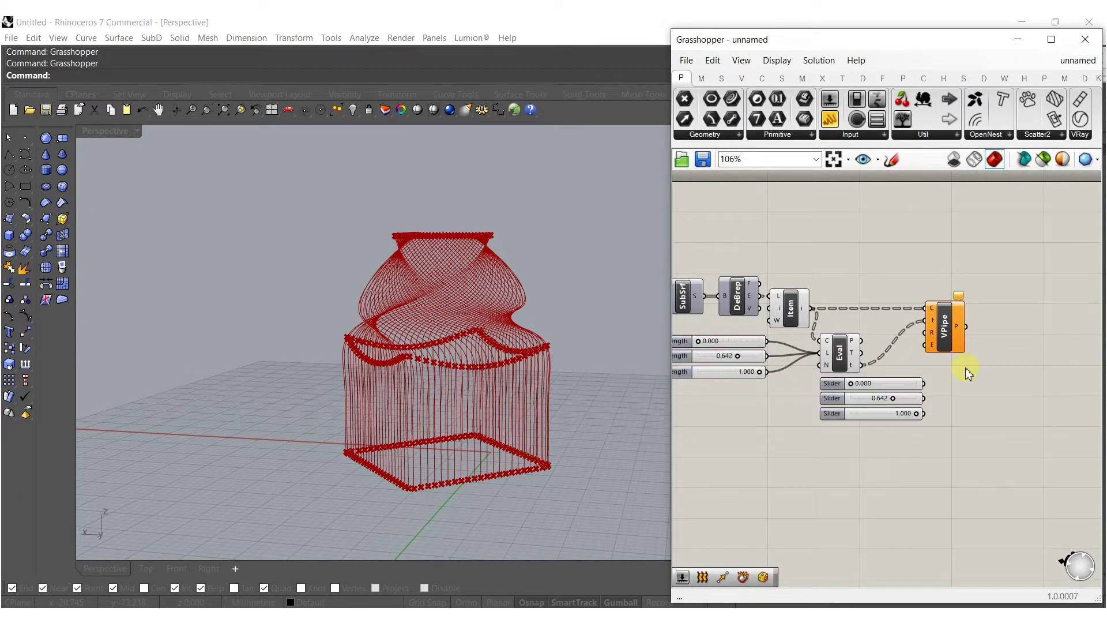
pyautogui.scroll(4, 940, 363)
pyautogui.moveTo(921, 345); pyautogui.dragTo(920, 498)
pyautogui.moveTo(426, 356)
pyautogui.mouseDown(button='right')
pyautogui.moveTo(482, 380)
pyautogui.moveTo(428, 350)
pyautogui.mouseUp(button='right')
pyautogui.scroll(6, 453, 404)
pyautogui.scroll(-5, 493, 323)
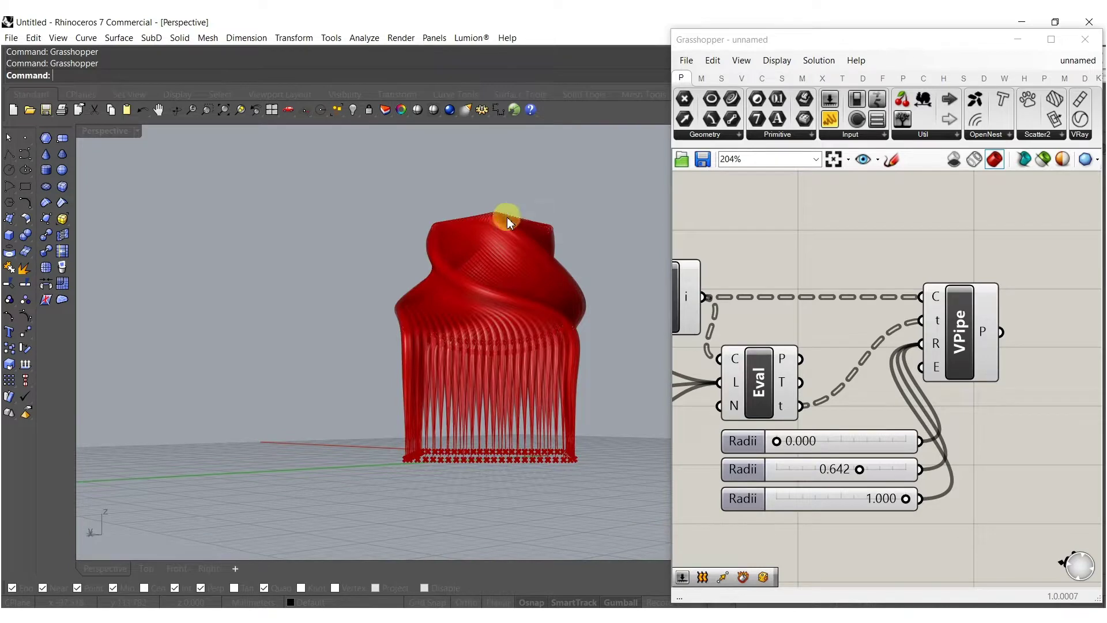
# Step: Set the three pipe radii sliders to about 0.405, 0.296 and 0.000 in order from the upper one down
pyautogui.scroll(3, 878, 468)
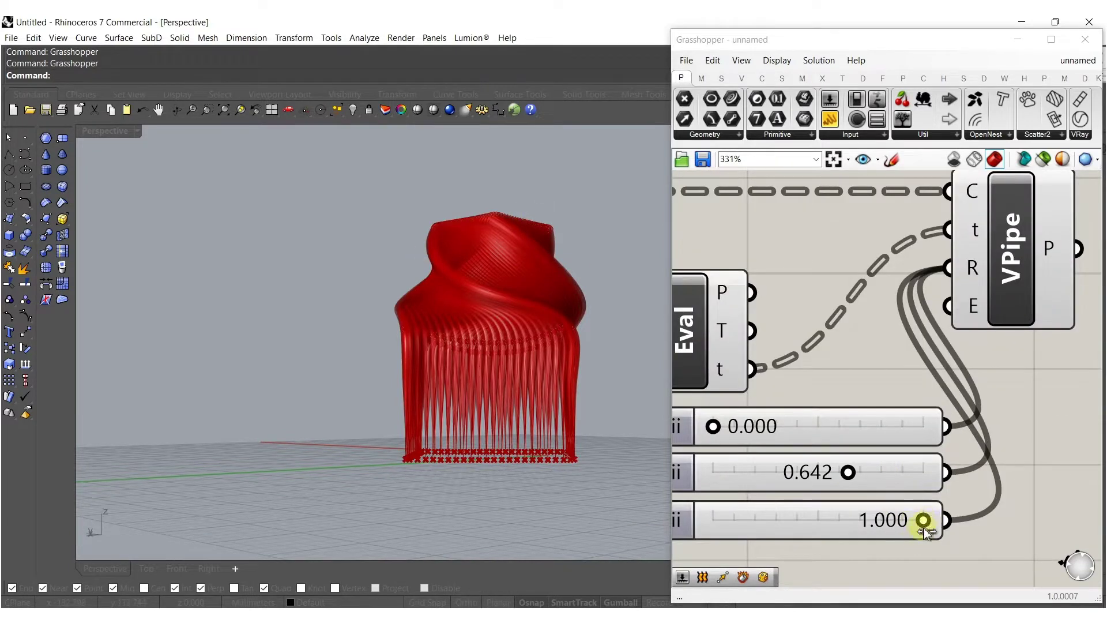
pyautogui.moveTo(923, 520); pyautogui.dragTo(706, 517)
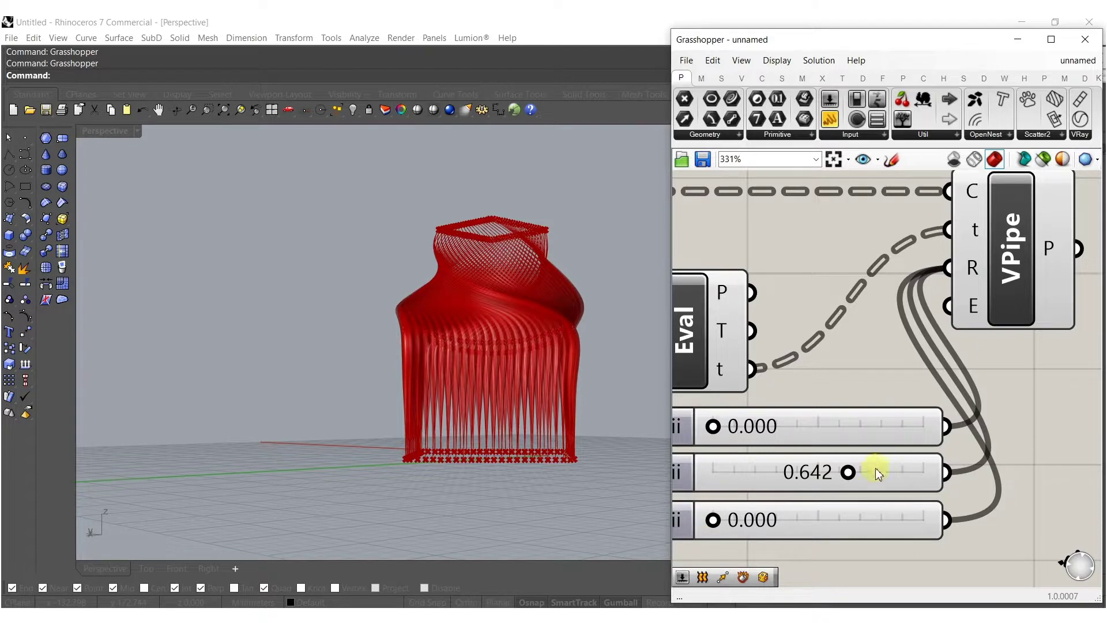
pyautogui.moveTo(801, 471); pyautogui.dragTo(756, 471)
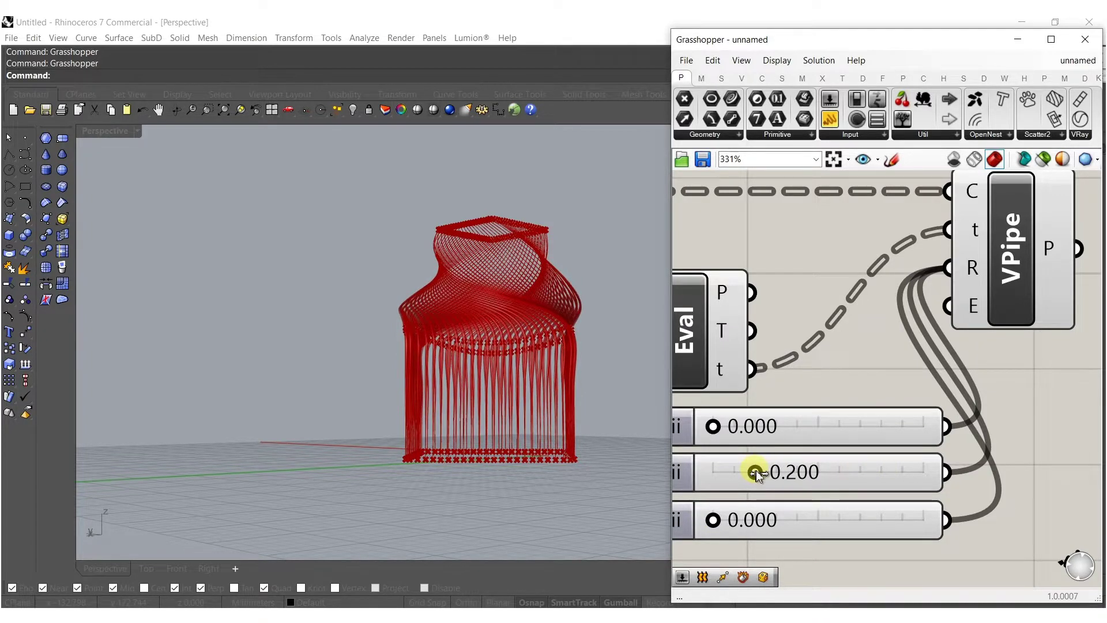
pyautogui.moveTo(755, 469); pyautogui.dragTo(775, 472)
pyautogui.moveTo(716, 426); pyautogui.dragTo(800, 424)
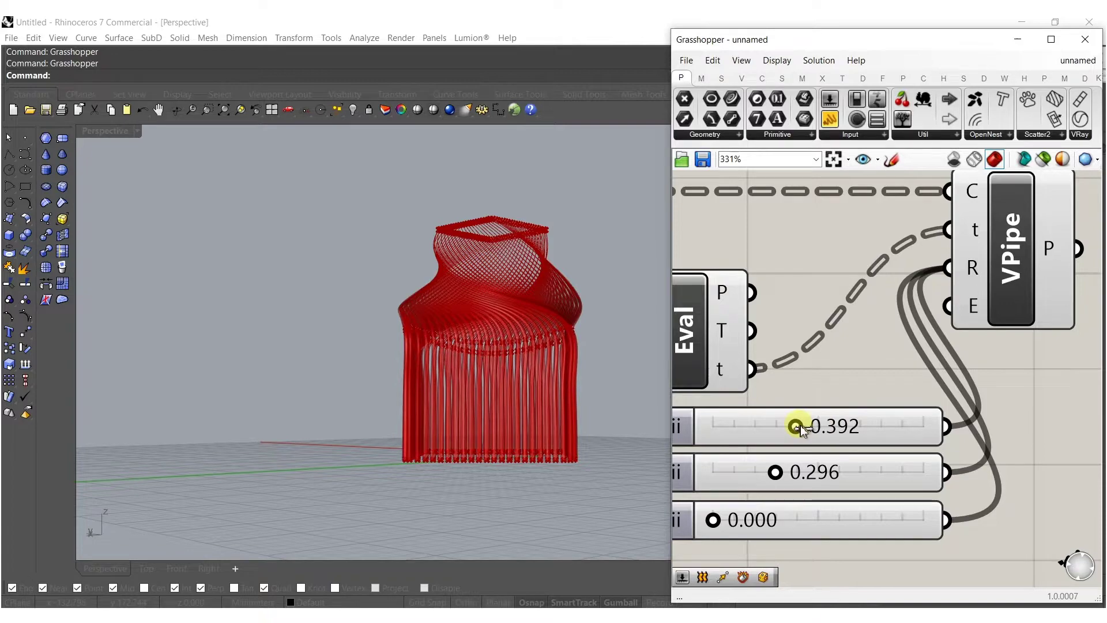
pyautogui.moveTo(445, 311)
pyautogui.mouseDown(button='right')
pyautogui.moveTo(519, 412)
pyautogui.moveTo(427, 320)
pyautogui.mouseUp(button='right')
# Step: Set the series step slider above the count of 5 to 19.668 and view the pipes from a lower angle
pyautogui.scroll(-6, 765, 338)
pyautogui.moveTo(770, 363); pyautogui.dragTo(899, 412, button='right')
pyautogui.moveTo(753, 412); pyautogui.dragTo(1023, 356, button='right')
pyautogui.scroll(1, 739, 404)
pyautogui.scroll(3, 862, 358)
pyautogui.moveTo(863, 358); pyautogui.dragTo(1014, 374, button='right')
pyautogui.scroll(6, 890, 335)
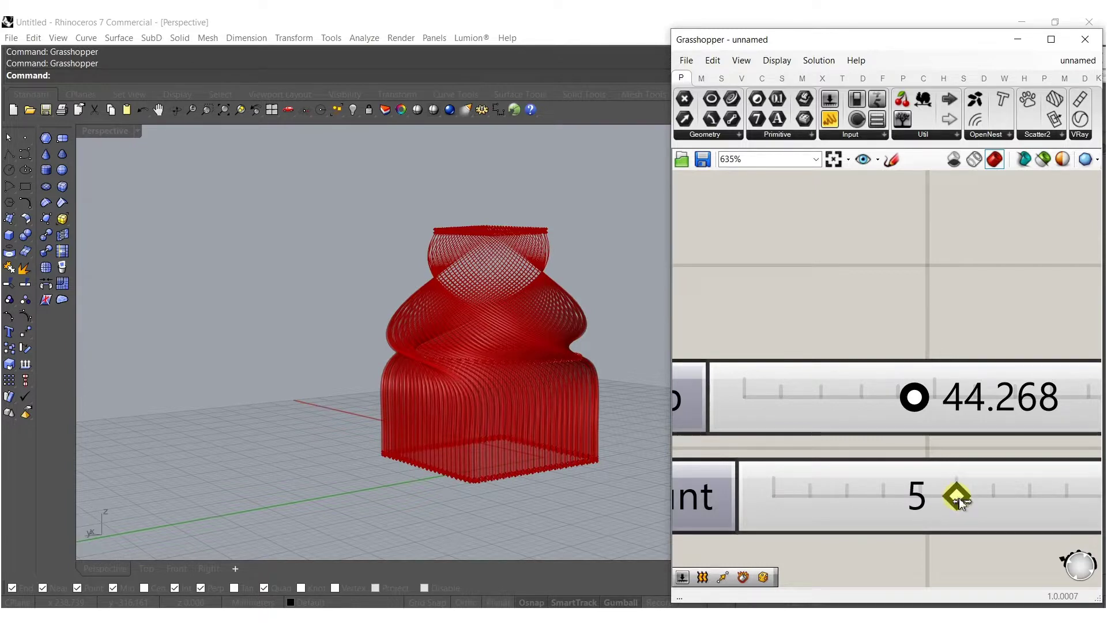
pyautogui.moveTo(918, 399); pyautogui.dragTo(551, 381)
pyautogui.moveTo(551, 380); pyautogui.dragTo(420, 366, button='right')
# Step: Set the middle pipe radius to 0.387 and the upper pipe radius to 0.128
pyautogui.scroll(-10, 924, 346)
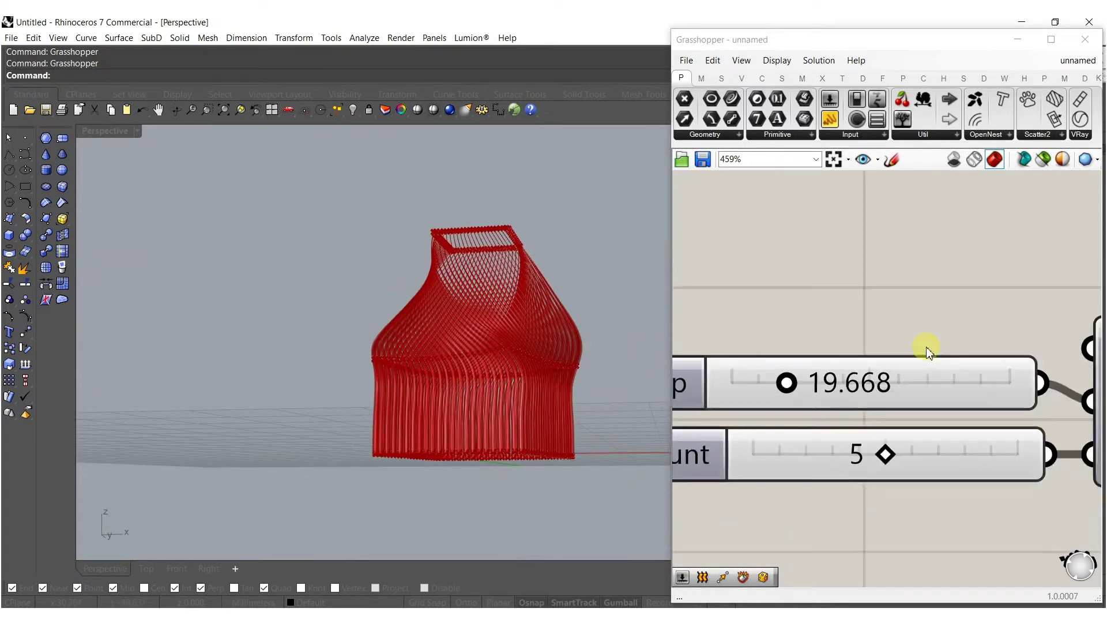
pyautogui.moveTo(1032, 398); pyautogui.dragTo(823, 420, button='right')
pyautogui.scroll(10, 979, 421)
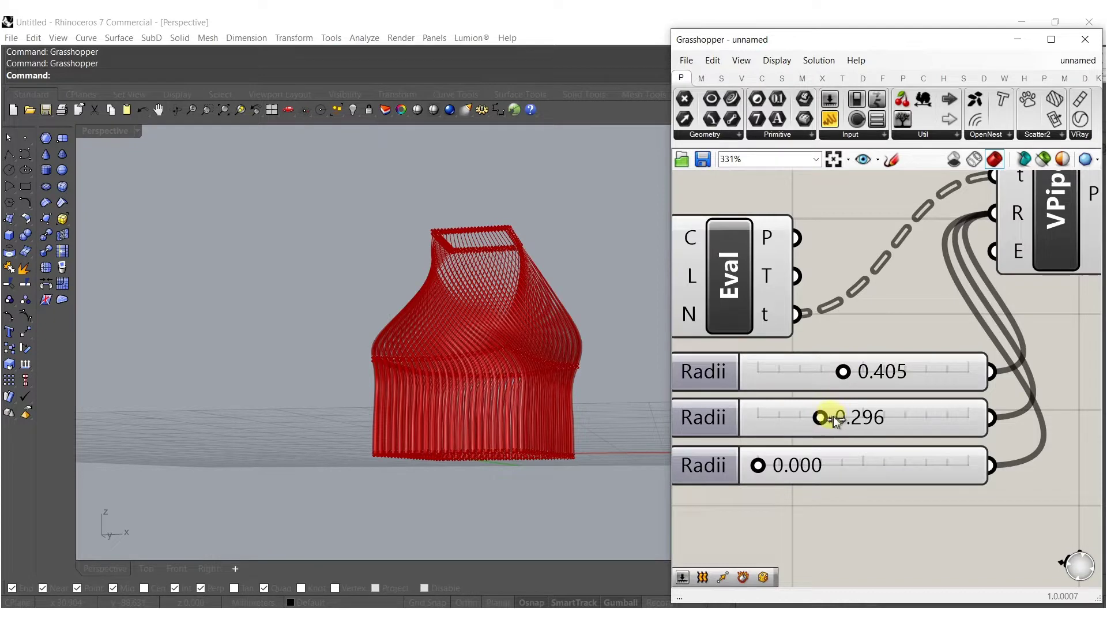
pyautogui.moveTo(838, 417); pyautogui.dragTo(838, 416)
pyautogui.moveTo(845, 372); pyautogui.dragTo(791, 372)
# Step: Raise the series step slider slightly and orbit around the pipes to check the twist
pyautogui.moveTo(743, 317); pyautogui.dragTo(887, 385, button='right')
pyautogui.scroll(-5, 864, 370)
pyautogui.moveTo(724, 373); pyautogui.dragTo(935, 412, button='right')
pyautogui.scroll(5, 943, 407)
pyautogui.scroll(1, 946, 404)
pyautogui.moveTo(951, 393); pyautogui.dragTo(987, 390)
pyautogui.moveTo(518, 390); pyautogui.dragTo(469, 380, button='right')
pyautogui.moveTo(419, 271)
pyautogui.mouseDown(button='right')
pyautogui.moveTo(482, 350)
pyautogui.moveTo(479, 287)
pyautogui.moveTo(497, 244)
pyautogui.moveTo(480, 267)
pyautogui.moveTo(412, 268)
pyautogui.mouseUp(button='right')
# Step: Add a Bounding Box component beside Variable Pipe and set it to Union Box
pyautogui.scroll(-8, 904, 376)
pyautogui.moveTo(1097, 406); pyautogui.dragTo(888, 427, button='right')
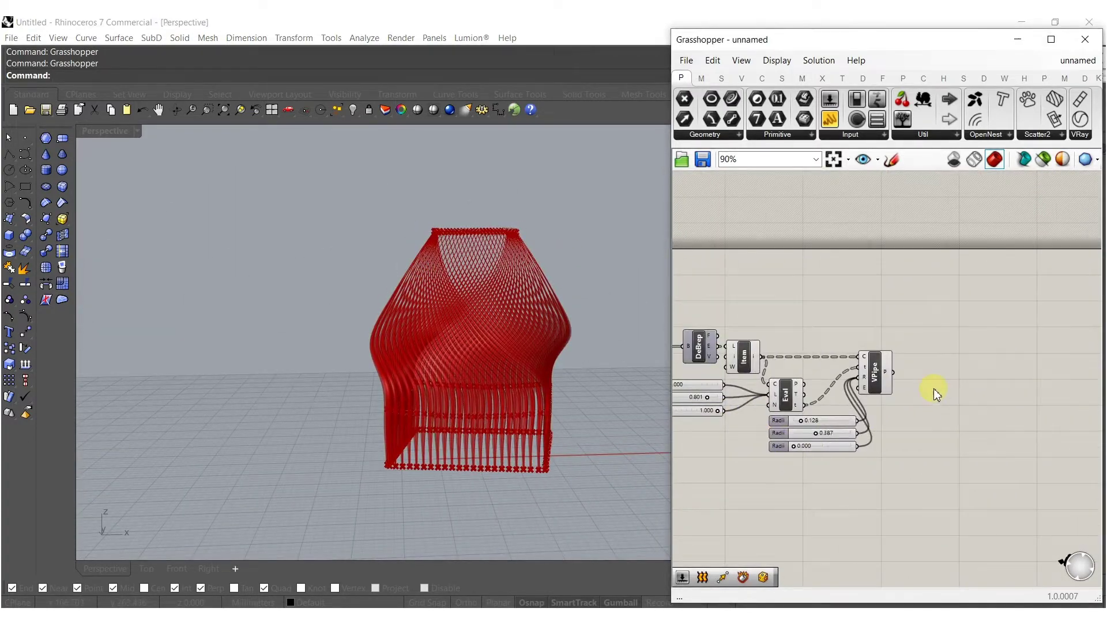
pyautogui.doubleClick(933, 389)
pyautogui.write('bound')
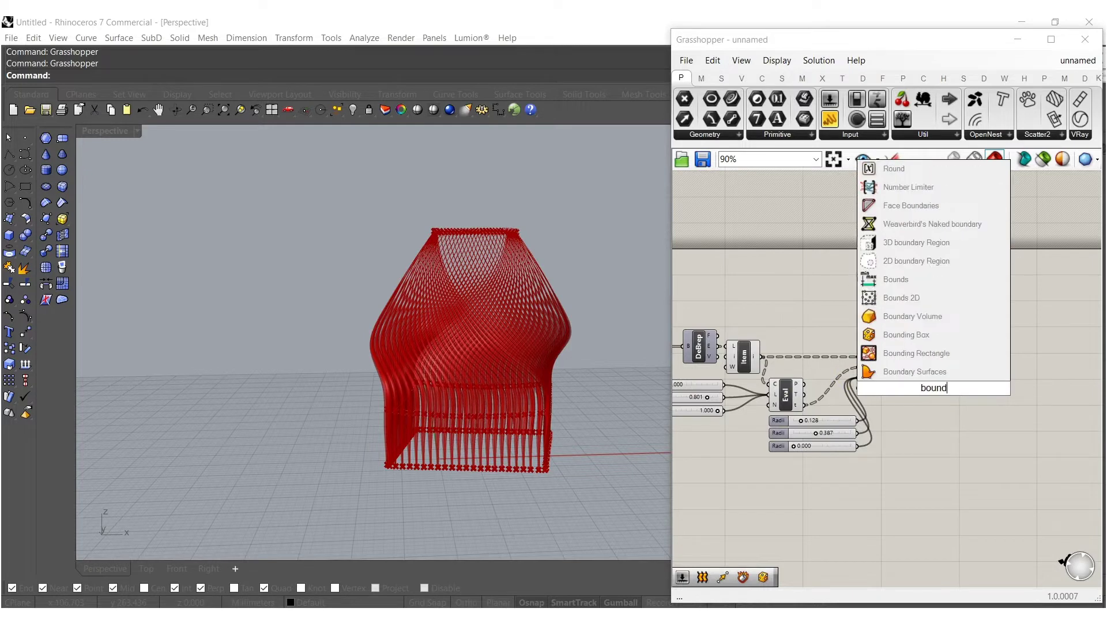
pyautogui.click(905, 334)
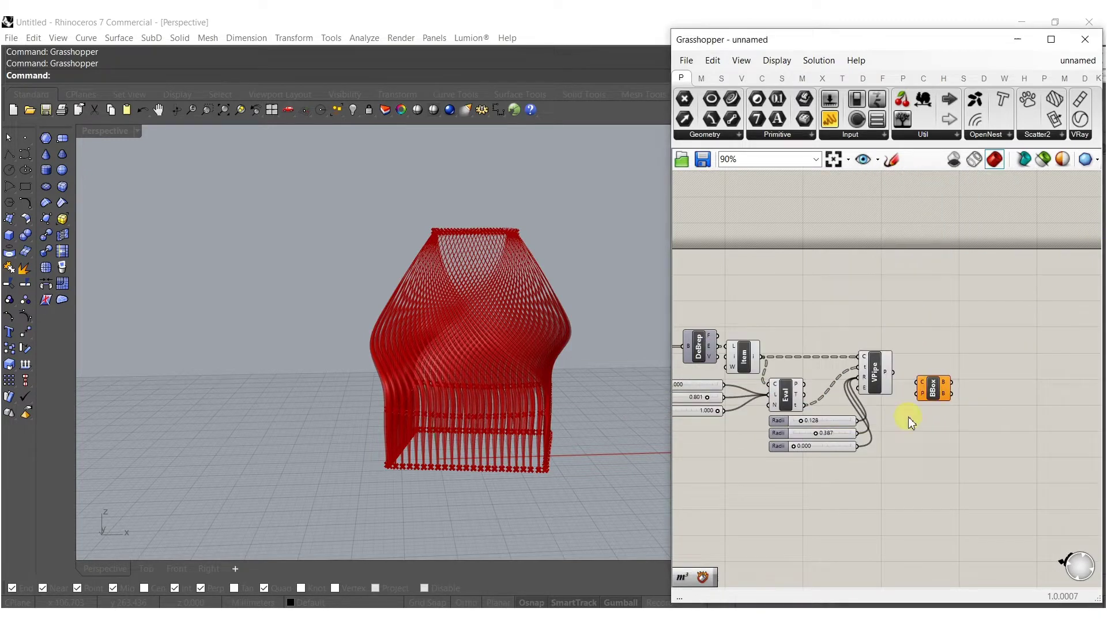
pyautogui.scroll(4, 929, 404)
pyautogui.rightClick(935, 357)
pyautogui.click(976, 452)
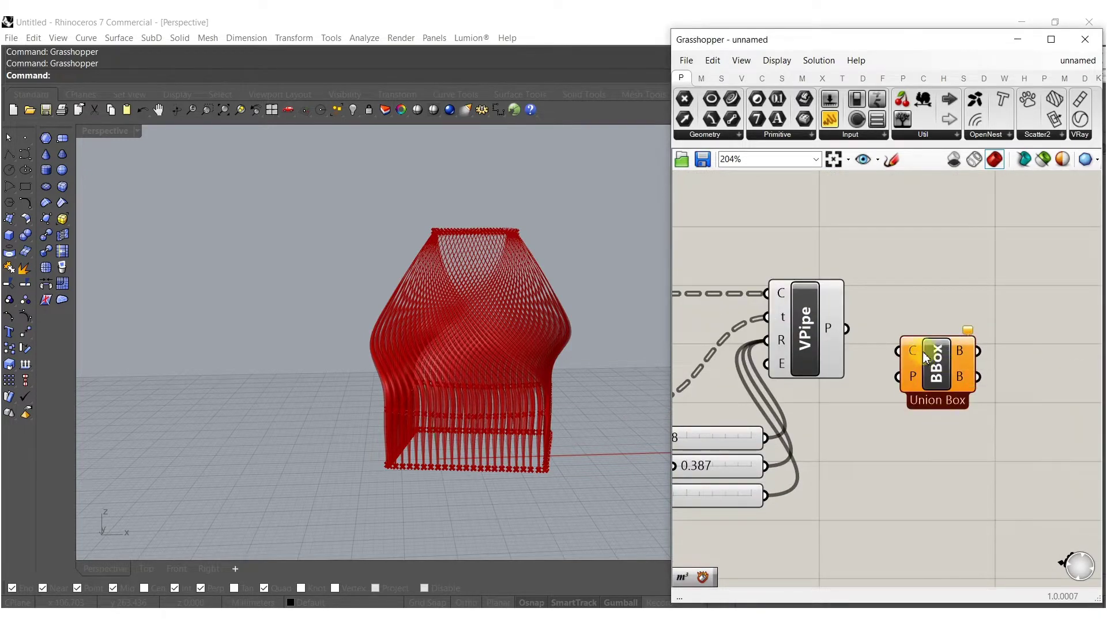
# Step: Wire Variable Pipe's output into Bounding Box's content input and flatten that input
pyautogui.moveTo(937, 369); pyautogui.dragTo(900, 361, button='right')
pyautogui.rightClick(901, 361)
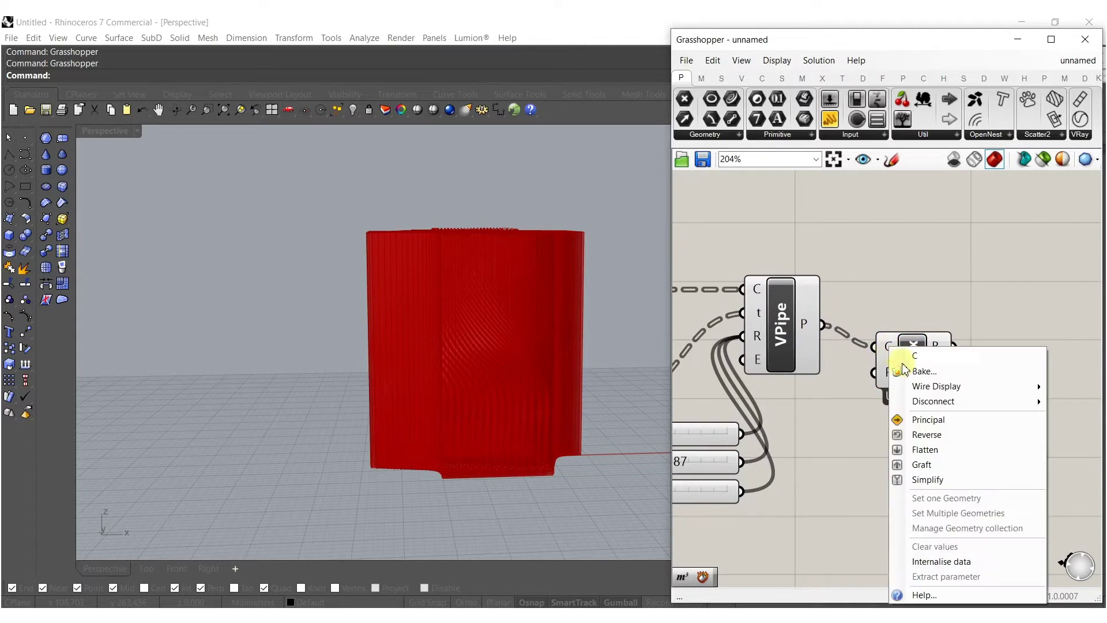
pyautogui.click(925, 449)
pyautogui.moveTo(914, 371); pyautogui.dragTo(901, 345)
# Step: Move Bounding Box farther from Variable Pipe and insert a relay on the wire between them
pyautogui.moveTo(1001, 377); pyautogui.dragTo(906, 382, button='right')
pyautogui.click(907, 383)
pyautogui.moveTo(817, 349); pyautogui.dragTo(1009, 357)
pyautogui.doubleClick(786, 330)
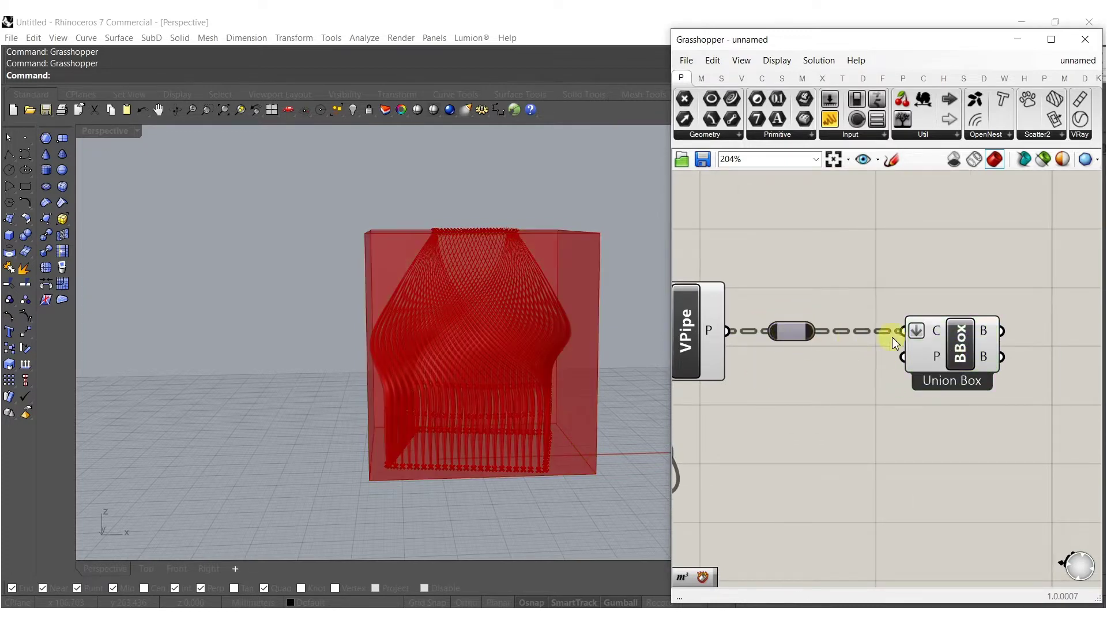
# Step: Add a Volume component beside Bounding Box, fed by the box output
pyautogui.moveTo(986, 382); pyautogui.dragTo(892, 381, button='right')
pyautogui.doubleClick(988, 378)
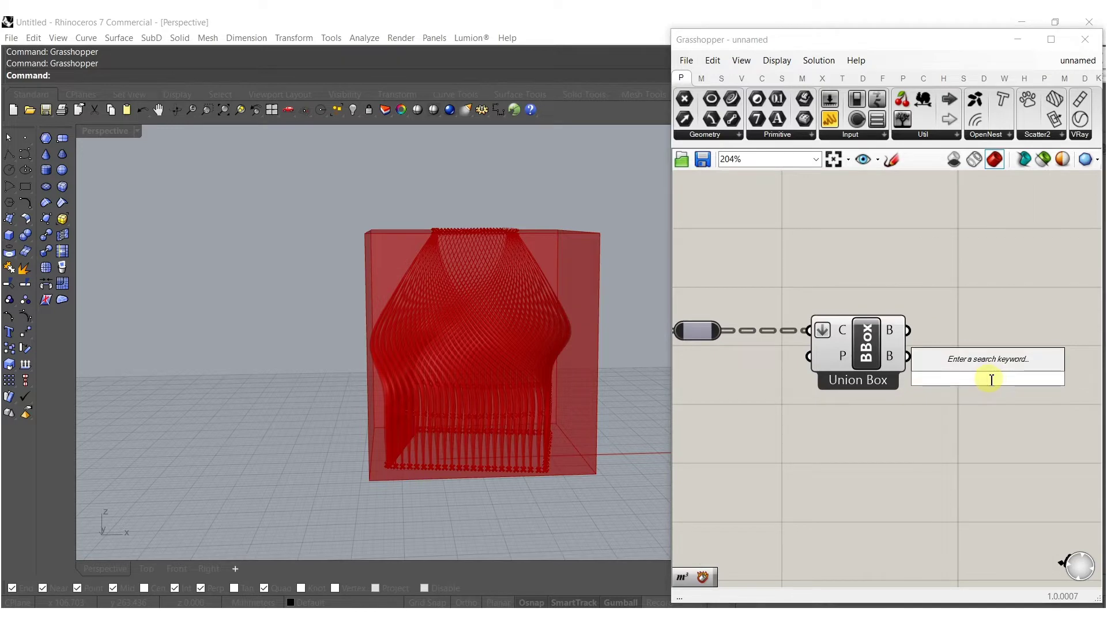
pyautogui.write('volume')
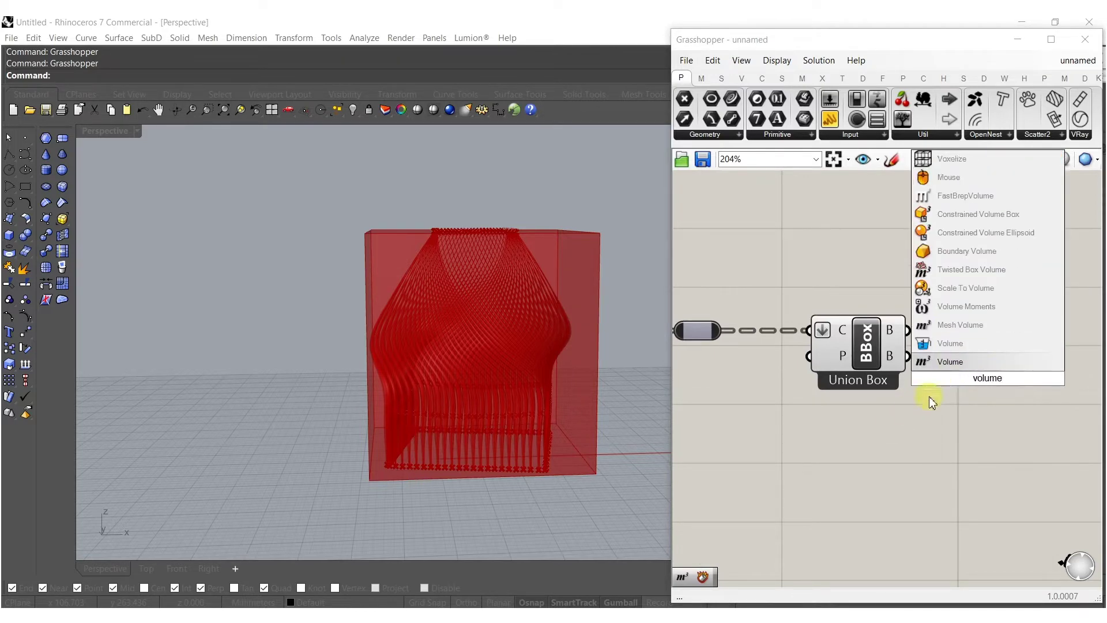
pyautogui.press('Return')
pyautogui.moveTo(950, 375); pyautogui.dragTo(954, 311)
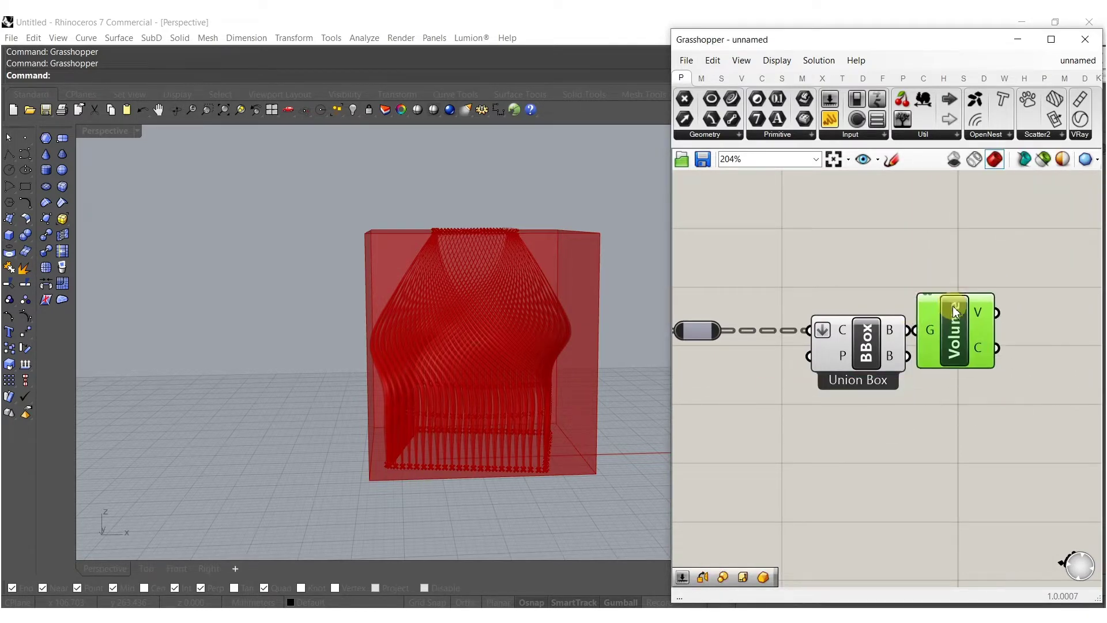
# Step: Add a Scale NU component, feeding its geometry from the relay and its center from Volume's centroid
pyautogui.moveTo(973, 307); pyautogui.dragTo(880, 294, button='right')
pyautogui.doubleClick(980, 388)
pyautogui.write('sca')
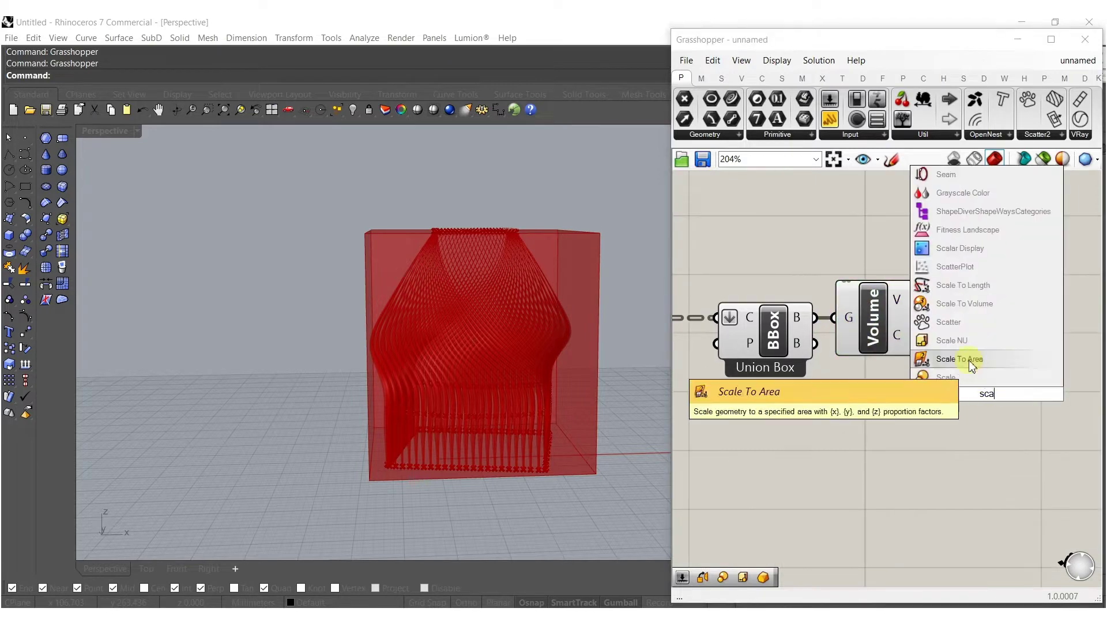
pyautogui.click(951, 340)
pyautogui.scroll(2, 951, 343)
pyautogui.scroll(-4, 885, 391)
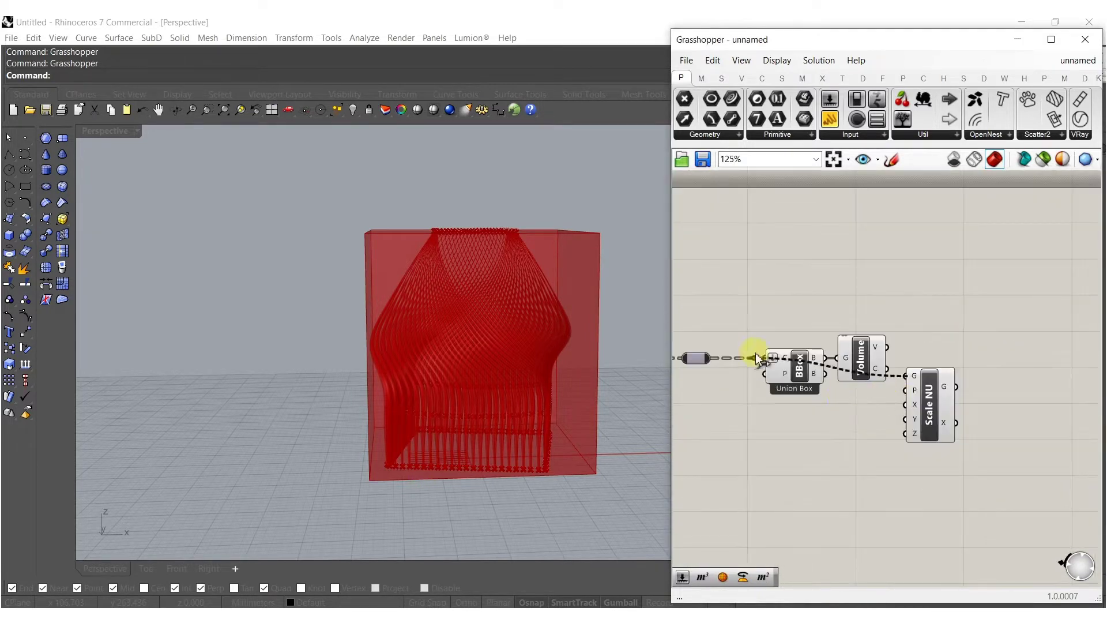
pyautogui.scroll(2, 917, 393)
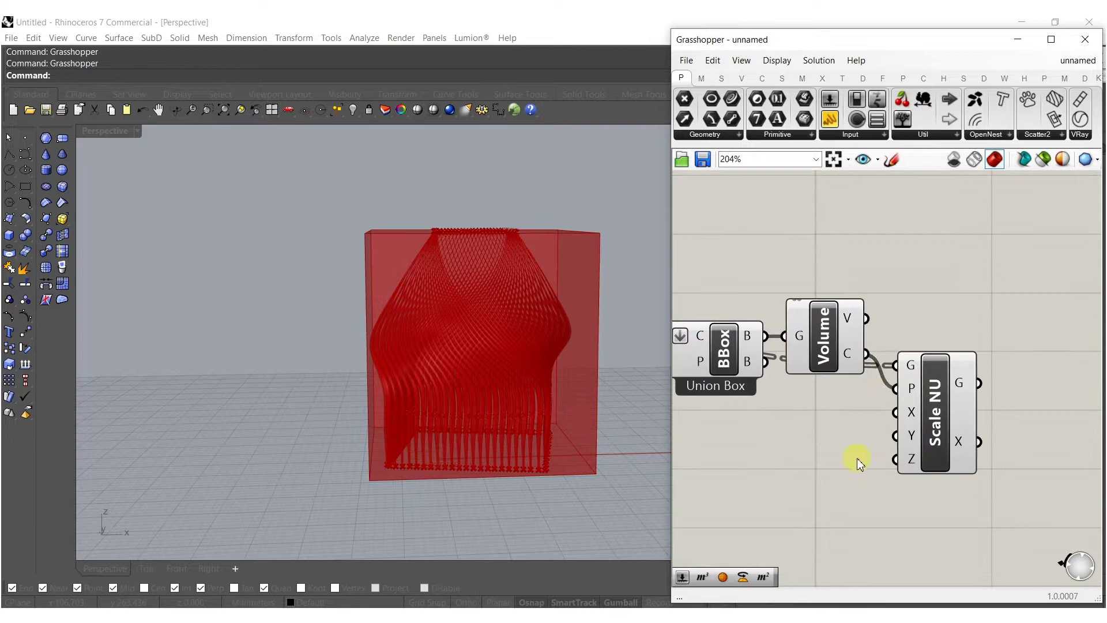
# Step: Add a 1.000 number slider, wire it into Scale NU's X and Y inputs, and set it to 0.838
pyautogui.doubleClick(835, 441)
pyautogui.write('1.000')
pyautogui.press('Return')
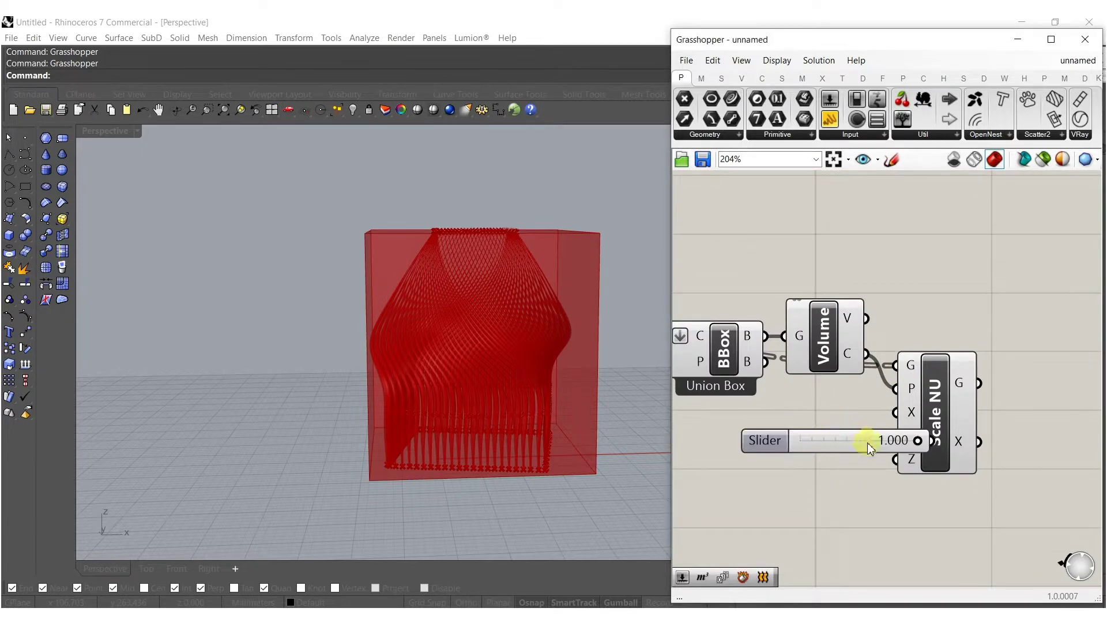
pyautogui.moveTo(867, 441); pyautogui.dragTo(798, 433)
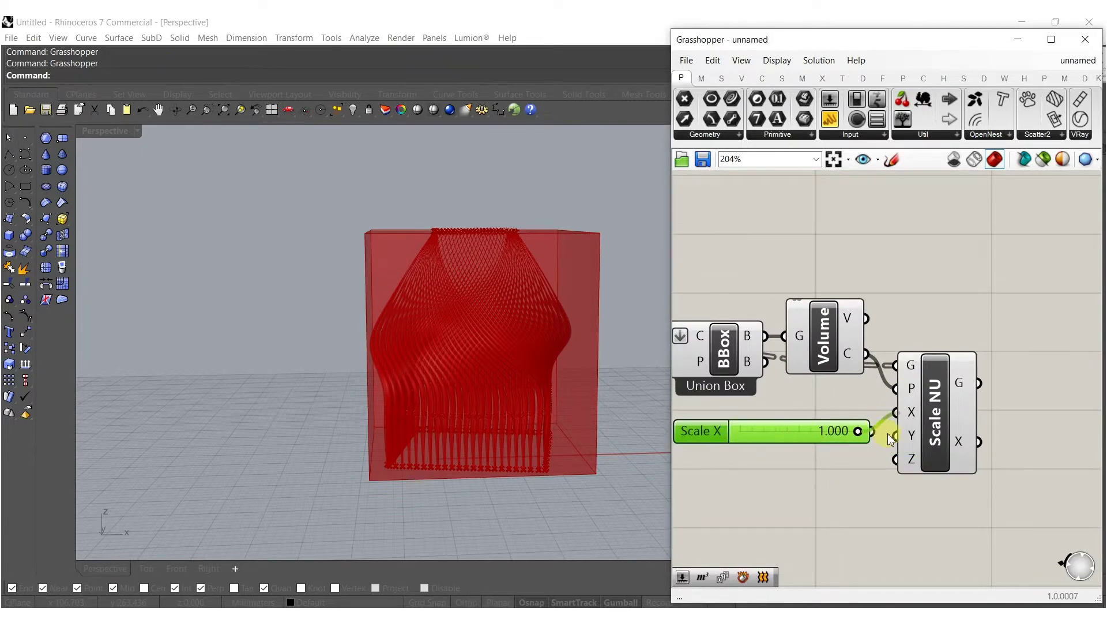
pyautogui.moveTo(859, 431)
pyautogui.mouseDown()
pyautogui.moveTo(815, 432)
pyautogui.moveTo(840, 431)
pyautogui.mouseUp()
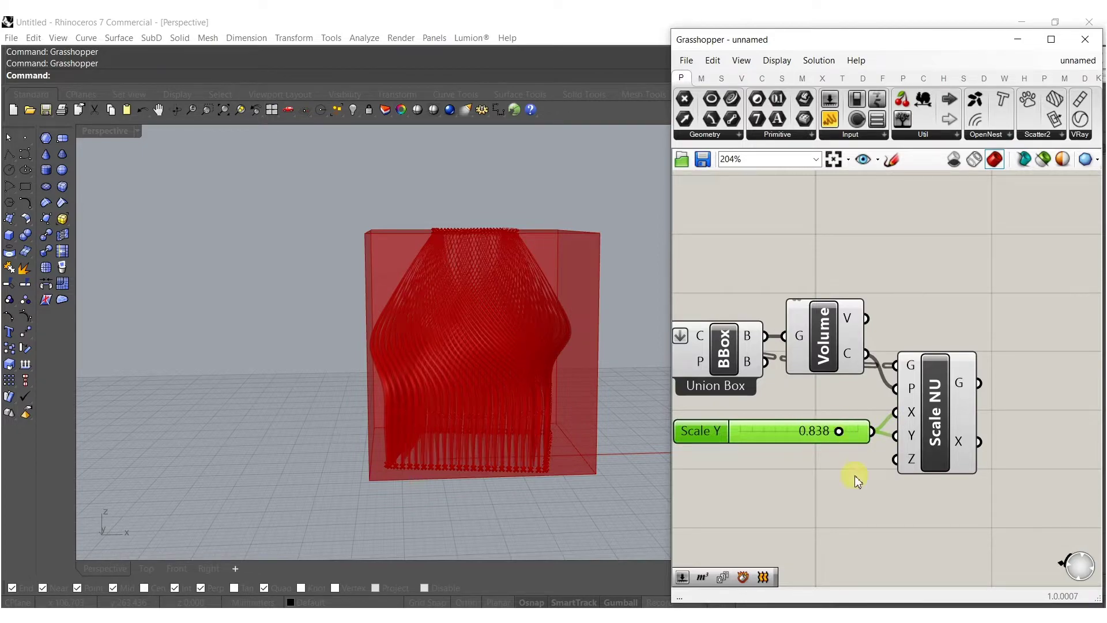
# Step: Turn off the preview of the Bounding Box and Volume components
pyautogui.moveTo(855, 475); pyautogui.dragTo(678, 291)
pyautogui.middleClick(732, 343)
pyautogui.click(777, 300)
pyautogui.click(715, 277)
# Step: Set the X and Y scale slider to 0.847, examining the spacing between the pipe layers up close
pyautogui.moveTo(490, 279); pyautogui.dragTo(480, 369, button='right')
pyautogui.scroll(10, 479, 369)
pyautogui.scroll(3, 405, 329)
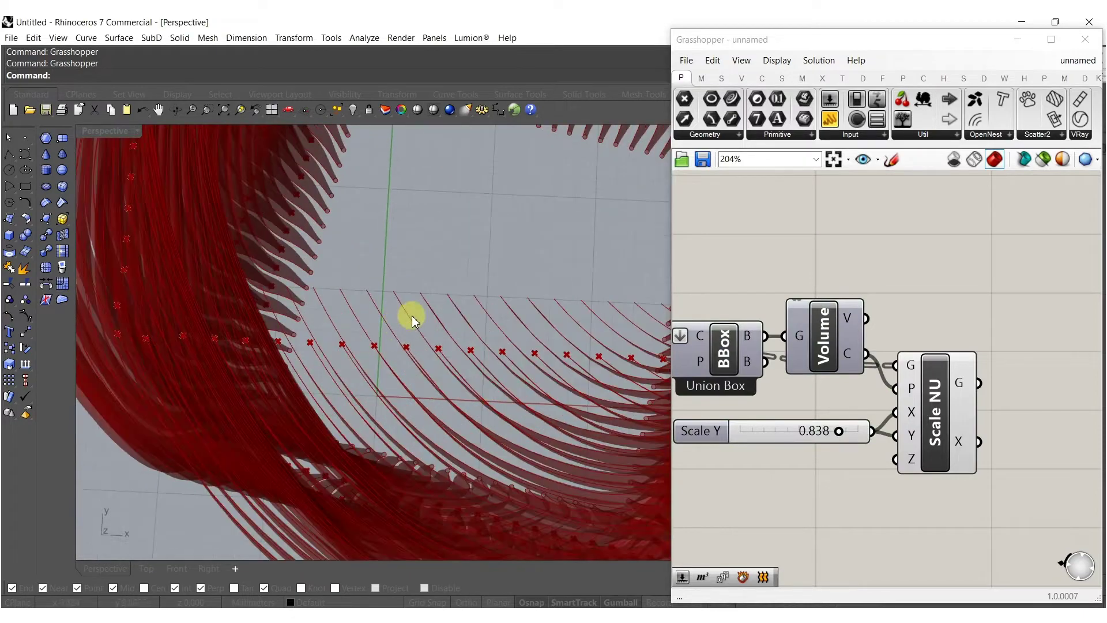
pyautogui.scroll(4, 819, 420)
pyautogui.moveTo(830, 422)
pyautogui.mouseDown()
pyautogui.moveTo(845, 426)
pyautogui.moveTo(834, 427)
pyautogui.mouseUp()
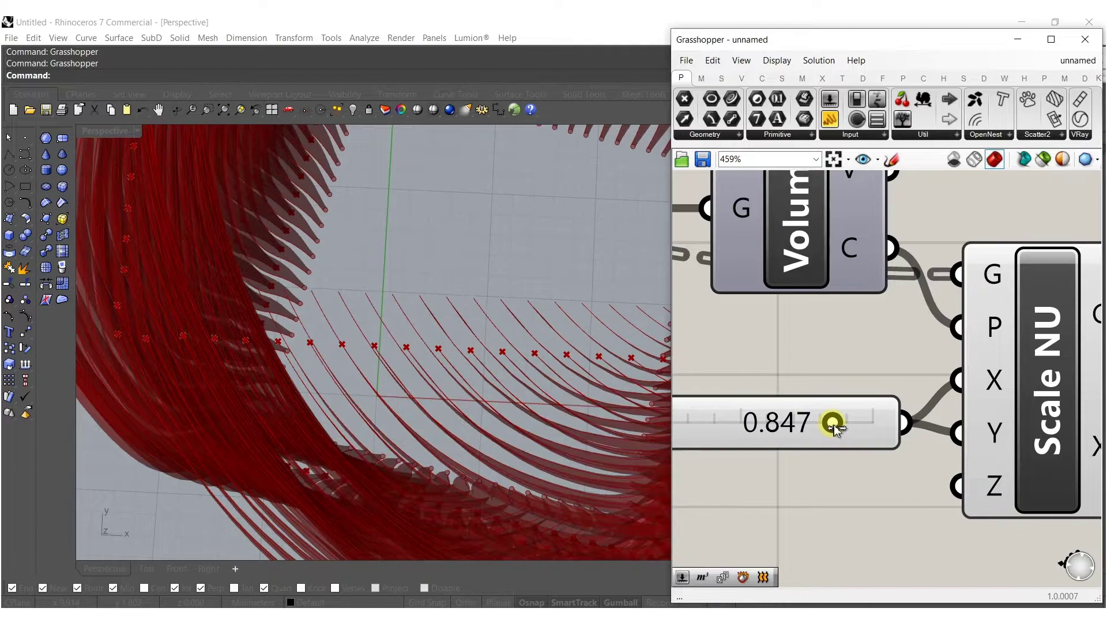
pyautogui.scroll(-8, 222, 335)
pyautogui.moveTo(212, 331); pyautogui.dragTo(358, 231, button='right')
# Step: Duplicate the relay, Bounding Box, Volume, slider and Scale NU group, feeding the copied relay from the first Scale NU's geometry output
pyautogui.scroll(-5, 843, 439)
pyautogui.moveTo(951, 445); pyautogui.dragTo(973, 374)
pyautogui.scroll(-3, 804, 372)
pyautogui.click(943, 338)
pyautogui.scroll(4, 919, 344)
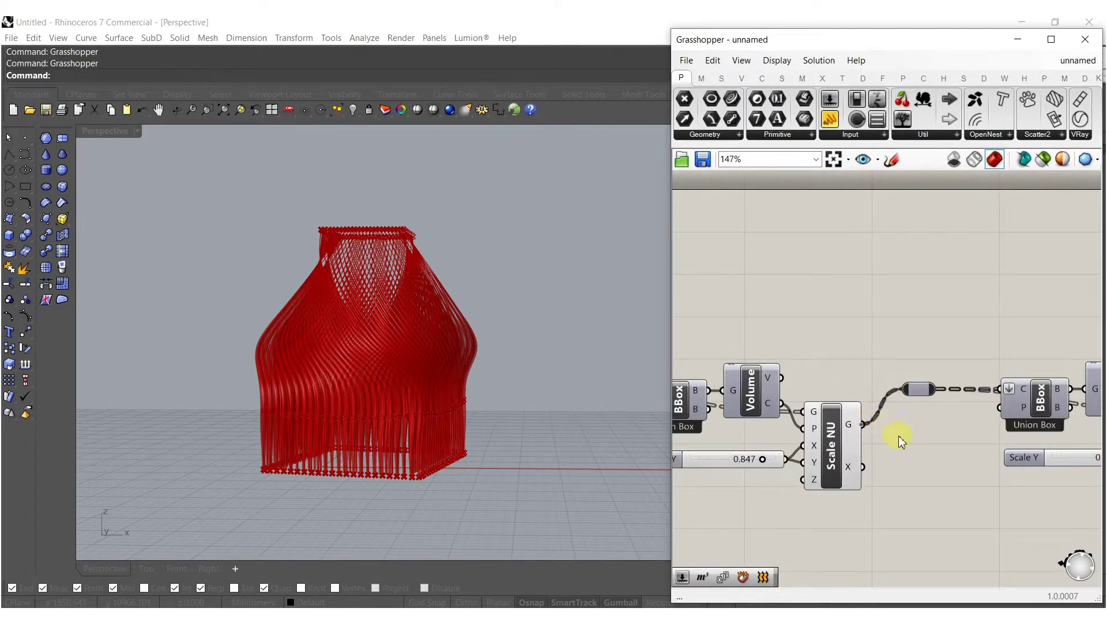
# Step: Duplicate the scaling group a second time, feed its relay from the second Scale NU, and inspect the nested pipe layers
pyautogui.scroll(-4, 899, 435)
pyautogui.moveTo(909, 470); pyautogui.dragTo(804, 378)
pyautogui.scroll(3, 853, 419)
pyautogui.keyDown('alt'); pyautogui.moveTo(851, 416); pyautogui.dragTo(1029, 412); pyautogui.keyUp('alt')
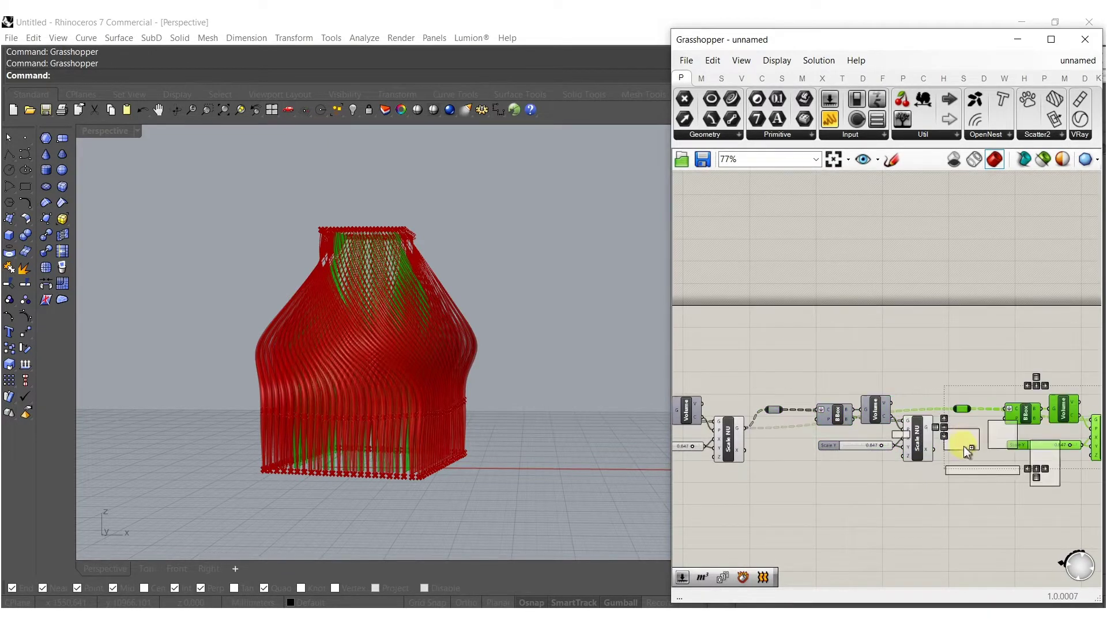
pyautogui.click(963, 446)
pyautogui.moveTo(956, 409); pyautogui.dragTo(934, 427)
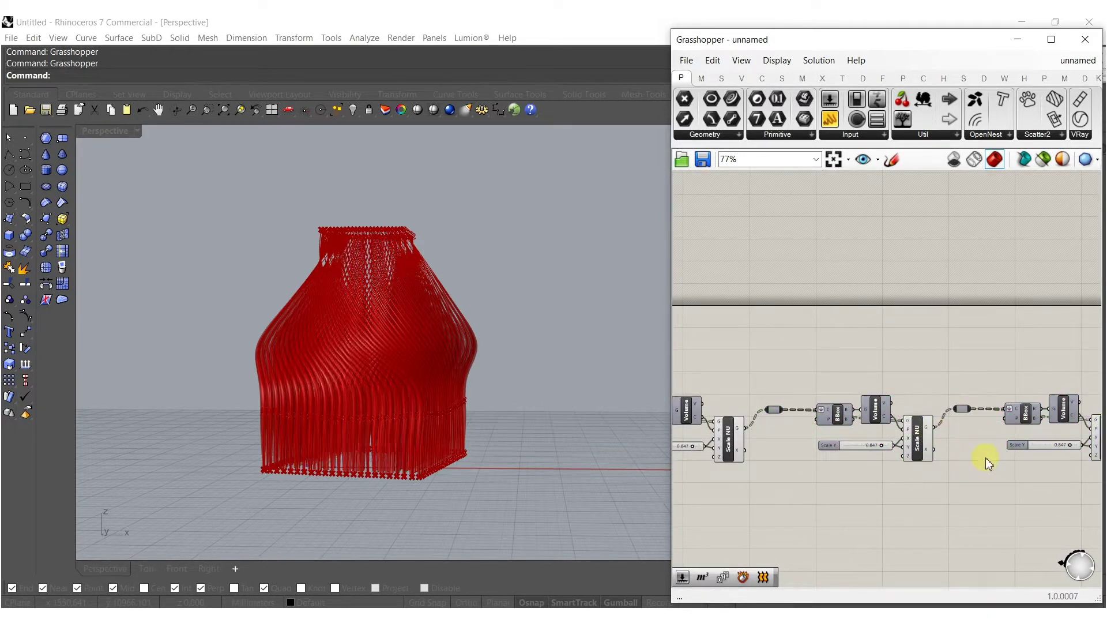
pyautogui.moveTo(1055, 461); pyautogui.dragTo(943, 462, button='right')
pyautogui.moveTo(347, 293); pyautogui.dragTo(613, 394, button='right')
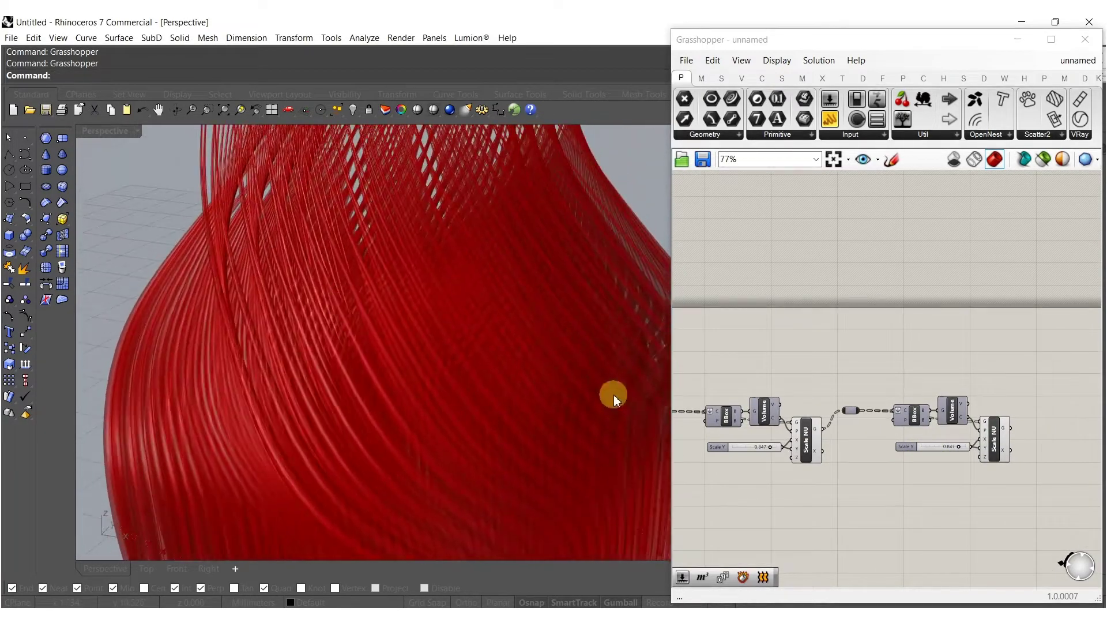
# Step: Add a Brep parameter below the scaling groups and wire the second Scale NU's geometry output into it
pyautogui.scroll(-3, 924, 445)
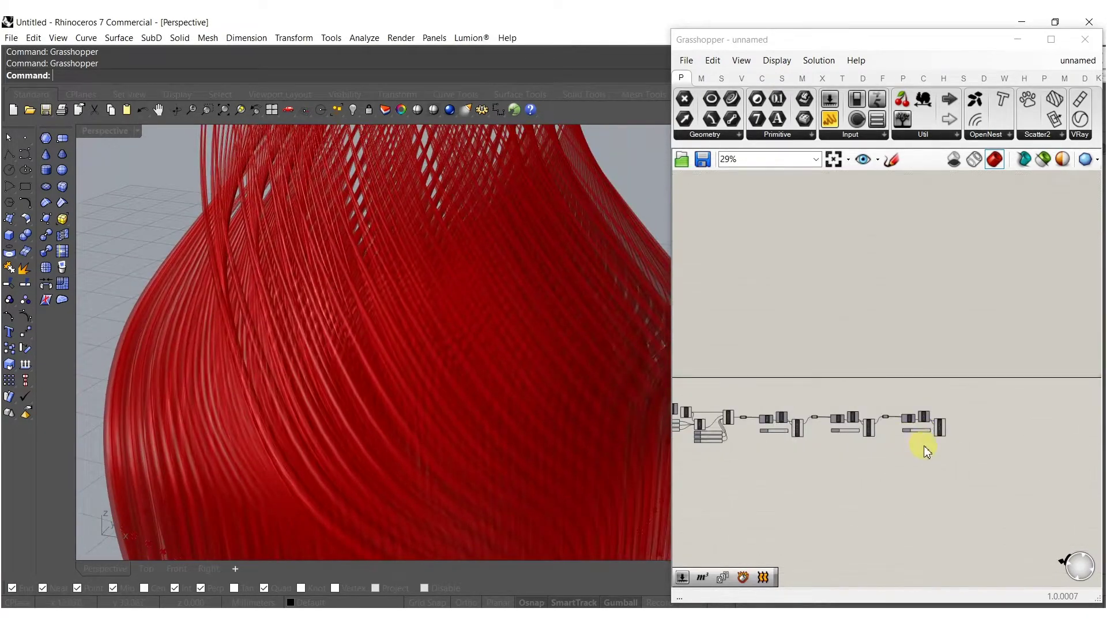
pyautogui.doubleClick(917, 484)
pyautogui.write('bre')
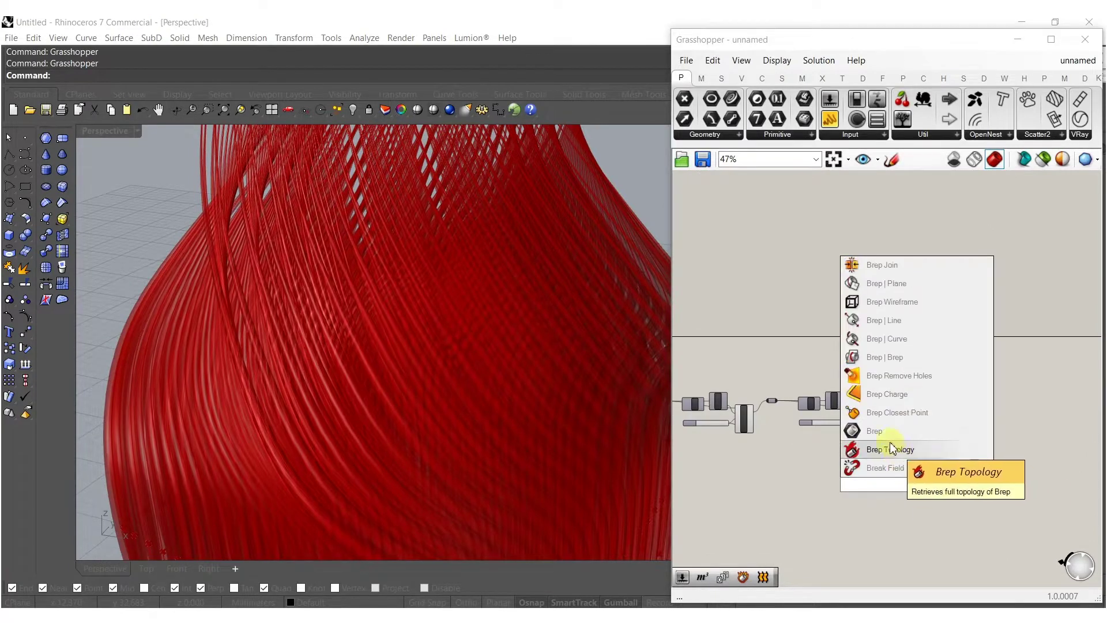
pyautogui.click(883, 432)
pyautogui.scroll(4, 886, 474)
pyautogui.moveTo(891, 334); pyautogui.dragTo(842, 340)
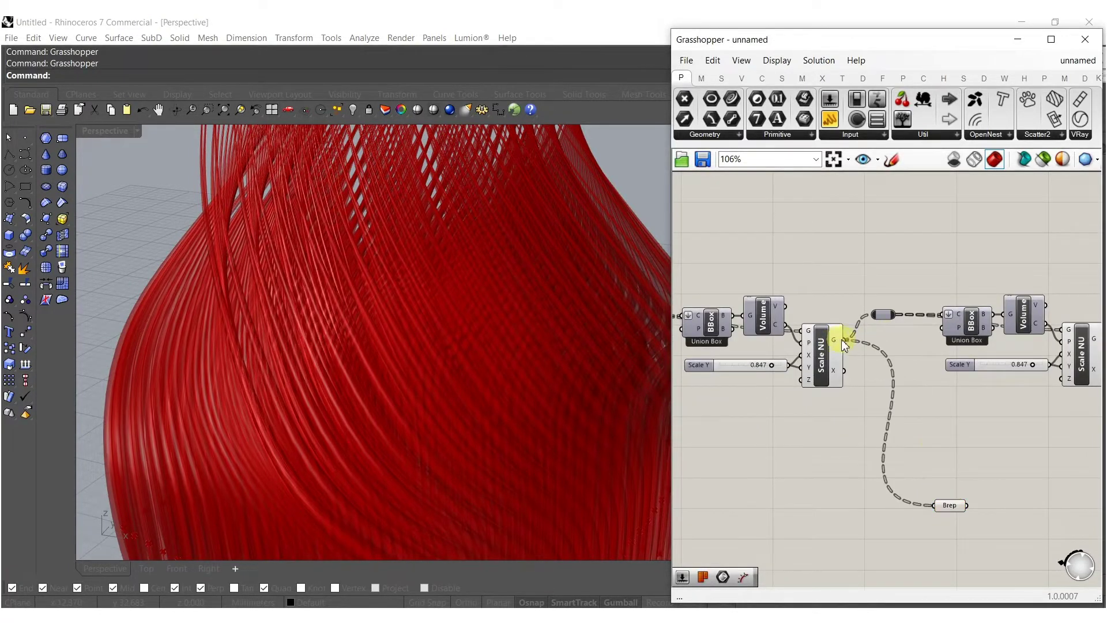
# Step: Wire the outputs of the third Scale NU, the first Scale NU and Variable Pipe into the Brep parameter as additional inputs
pyautogui.scroll(-2, 1009, 476)
pyautogui.keyDown('shift'); pyautogui.moveTo(934, 505); pyautogui.dragTo(1074, 371); pyautogui.keyUp('shift')
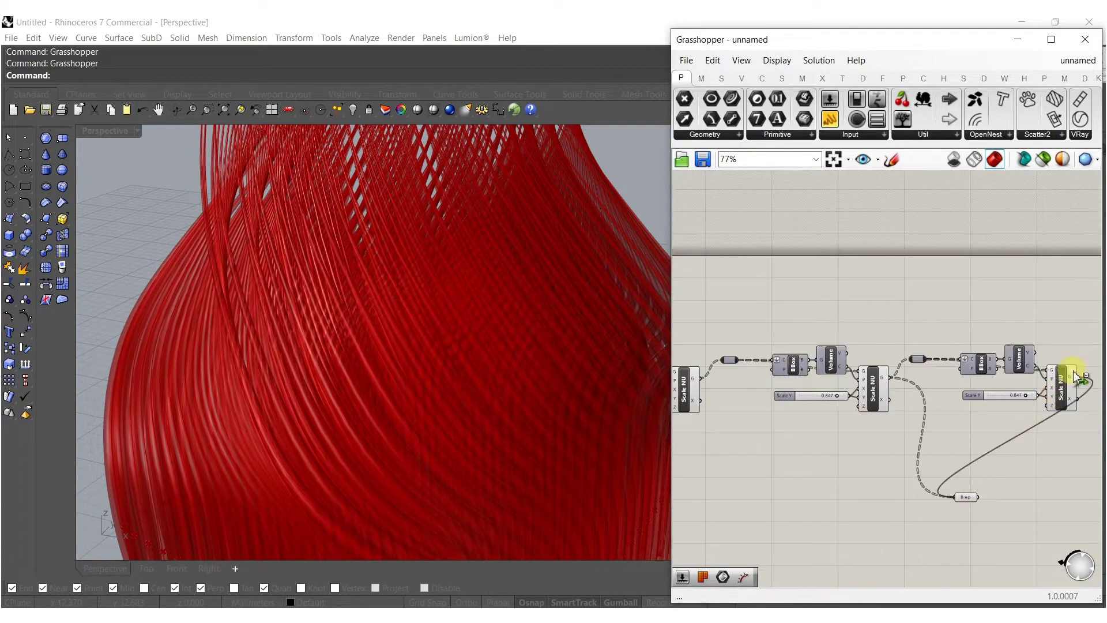
pyautogui.keyDown('shift'); pyautogui.moveTo(953, 493); pyautogui.dragTo(811, 443); pyautogui.keyUp('shift')
pyautogui.scroll(-3, 940, 508)
pyautogui.scroll(5, 812, 445)
pyautogui.scroll(-2, 822, 444)
pyautogui.scroll(-4, 830, 444)
pyautogui.scroll(5, 735, 441)
pyautogui.keyDown('shift'); pyautogui.moveTo(708, 430); pyautogui.dragTo(1017, 511); pyautogui.keyUp('shift')
pyautogui.scroll(-4, 748, 439)
pyautogui.scroll(5, 937, 506)
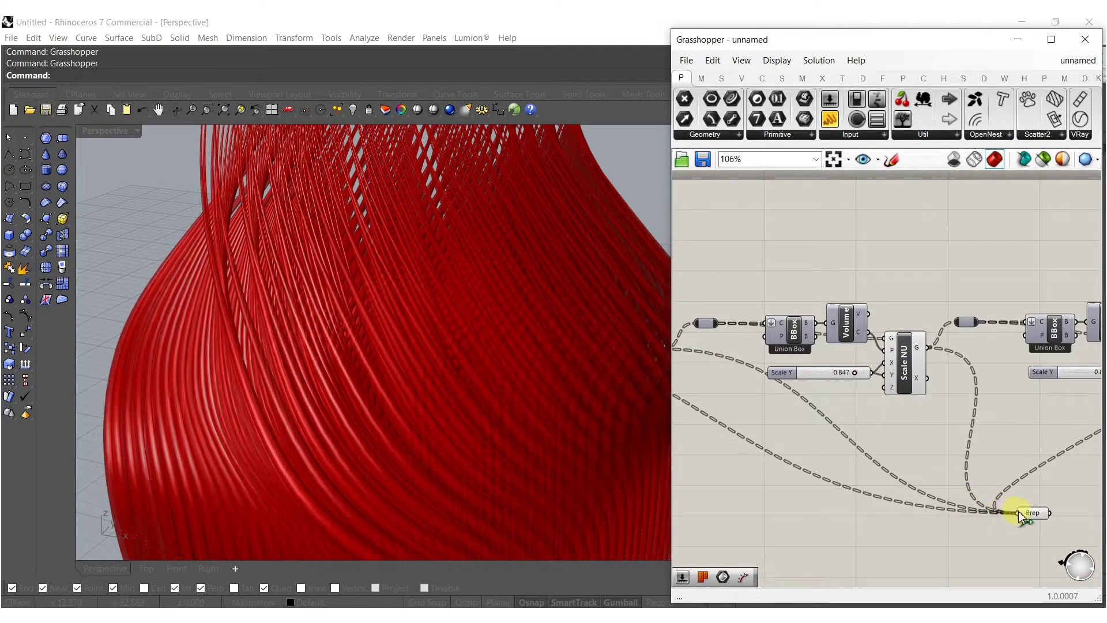
pyautogui.scroll(-4, 1020, 510)
# Step: Turn off the preview of the Variable Pipe components and the three scaling groups that feed the Brep parameter
pyautogui.click(1026, 510)
pyautogui.scroll(-3, 1026, 510)
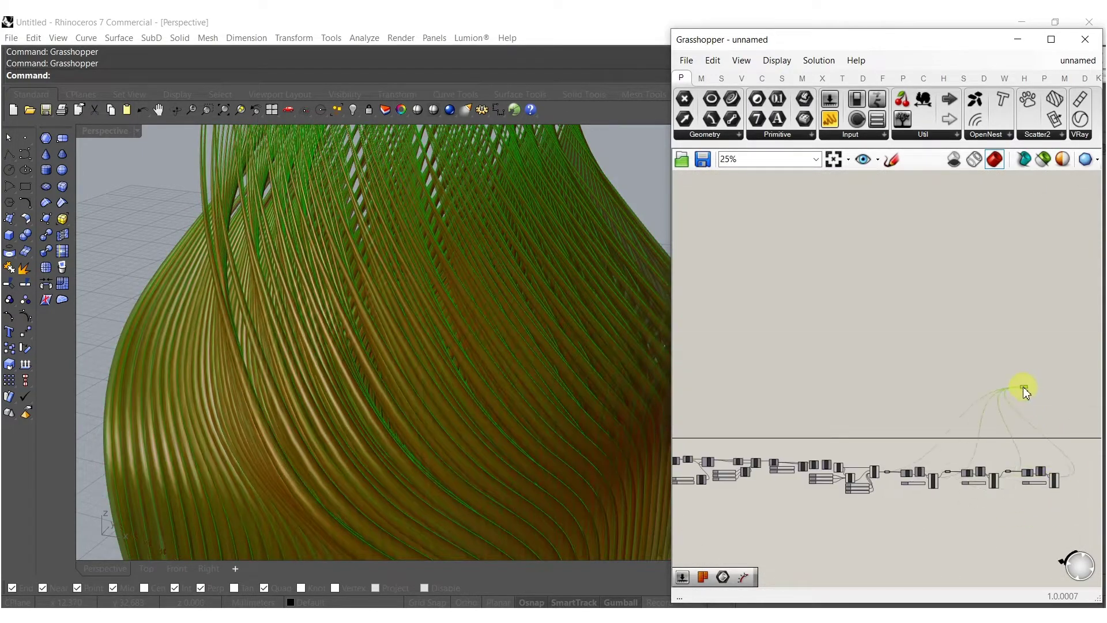
pyautogui.moveTo(1087, 494); pyautogui.dragTo(859, 464)
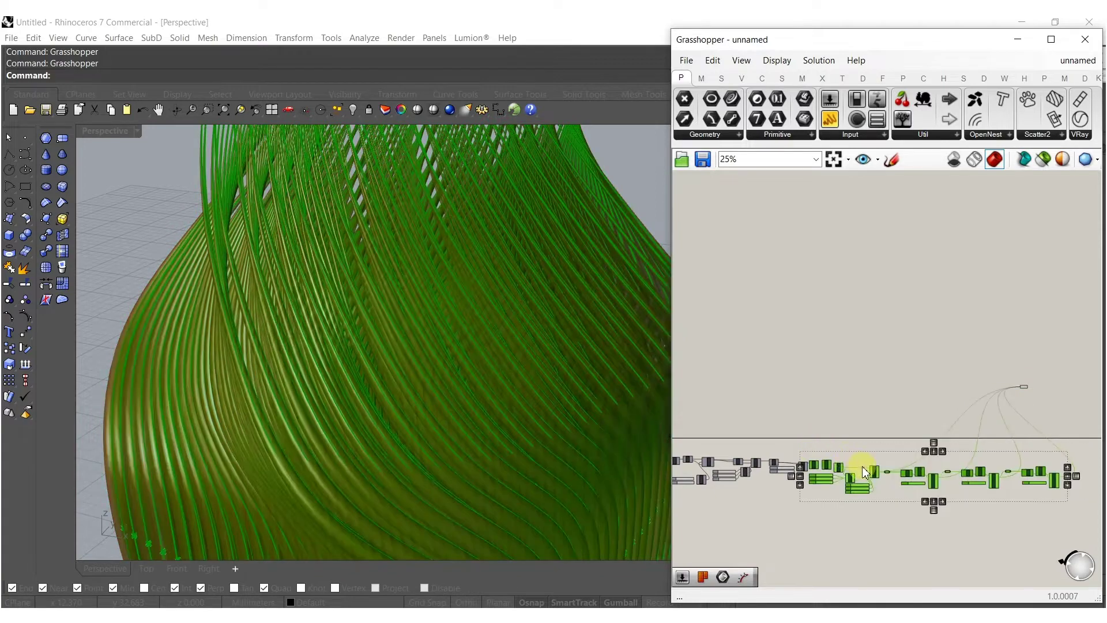
pyautogui.middleClick(860, 467)
pyautogui.click(903, 432)
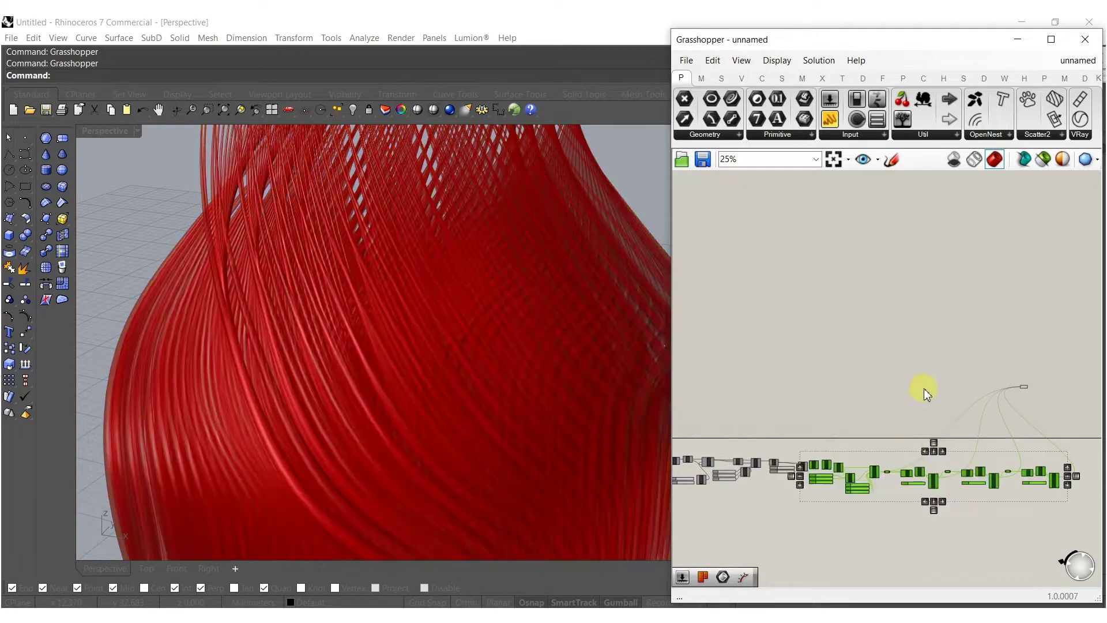
# Step: Bake the Brep parameter's nested pipes into Rhino and close the Grasshopper editor
pyautogui.scroll(3, 922, 426)
pyautogui.click(937, 402)
pyautogui.middleClick(939, 403)
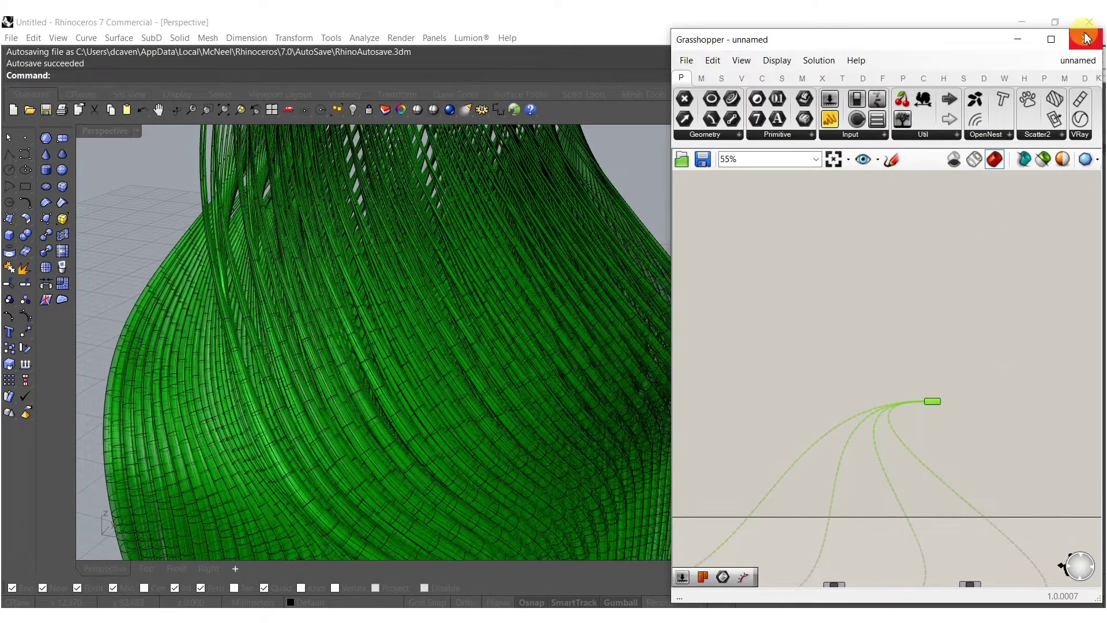
pyautogui.click(1087, 39)
# Step: Set the Perspective viewport to Rendered display and inspect the baked pipes from several angles
pyautogui.middleClick(450, 354)
pyautogui.click(416, 354)
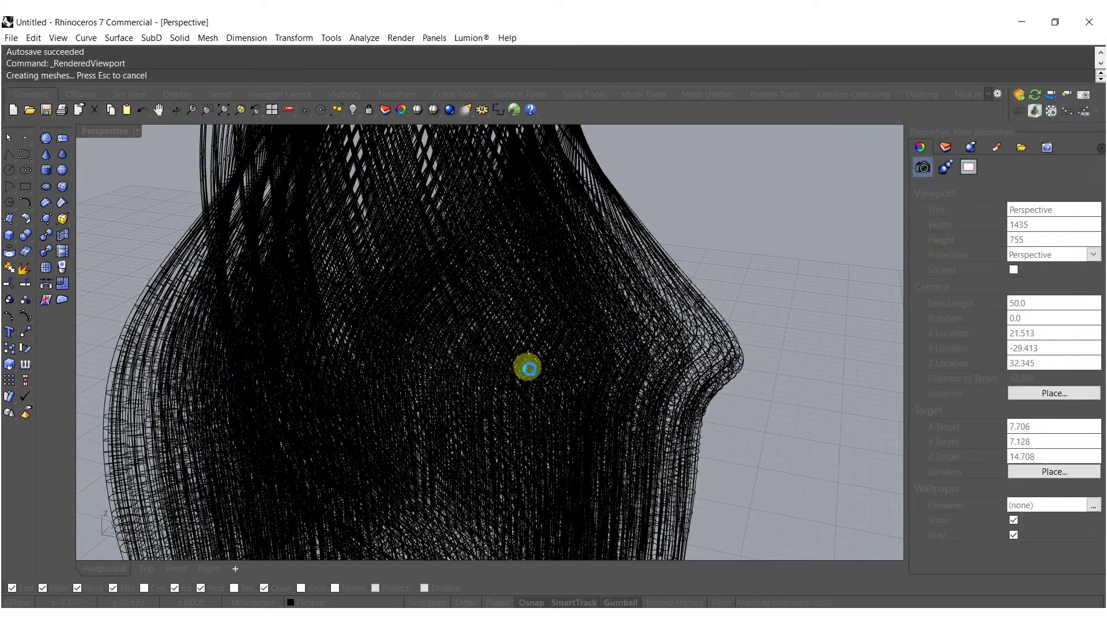
pyautogui.moveTo(521, 381); pyautogui.dragTo(517, 352, button='right')
pyautogui.scroll(-12, 624, 392)
pyautogui.moveTo(624, 392); pyautogui.dragTo(400, 370, button='right')
pyautogui.scroll(7, 421, 381)
pyautogui.keyDown('shift'); pyautogui.moveTo(454, 403); pyautogui.dragTo(503, 330, button='right'); pyautogui.keyUp('shift')
pyautogui.moveTo(550, 349); pyautogui.dragTo(414, 209, button='right')
pyautogui.moveTo(629, 215); pyautogui.dragTo(569, 358, button='right')
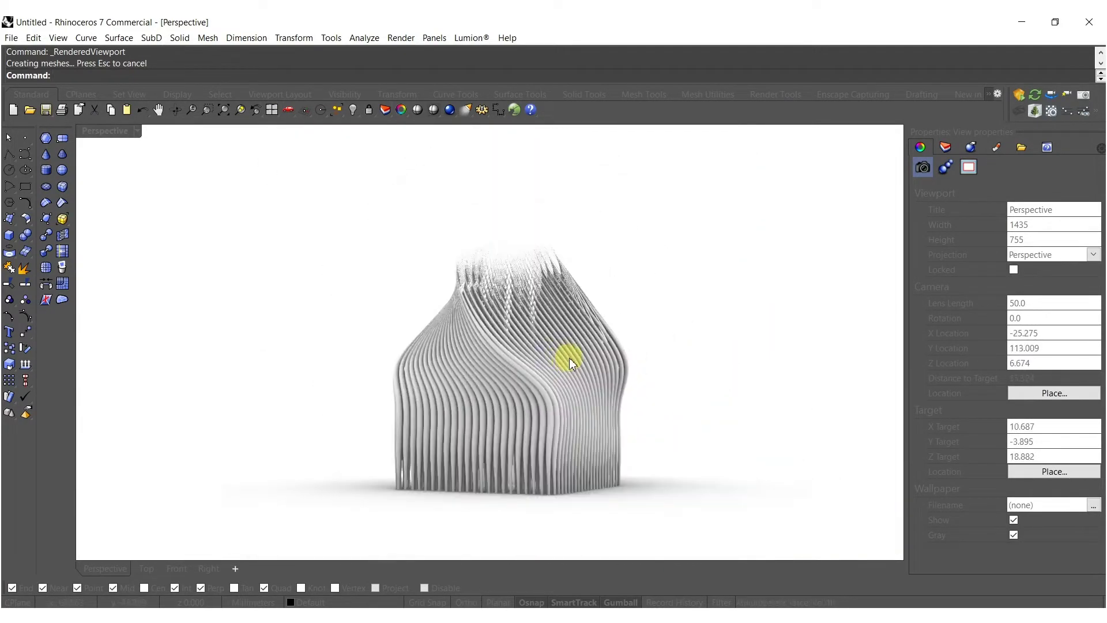
# Step: Undo the bake and reopen the Grasshopper editor
pyautogui.hotkey('ctrl', 'z')
pyautogui.press('Return')
# Step: Reduce the middle Radii slider to 0.279 and check the pipe thickness in the viewport
pyautogui.moveTo(851, 323); pyautogui.dragTo(952, 293, button='right')
pyautogui.scroll(-3, 952, 292)
pyautogui.scroll(3, 864, 522)
pyautogui.moveTo(810, 432); pyautogui.dragTo(951, 433, button='right')
pyautogui.scroll(10, 804, 458)
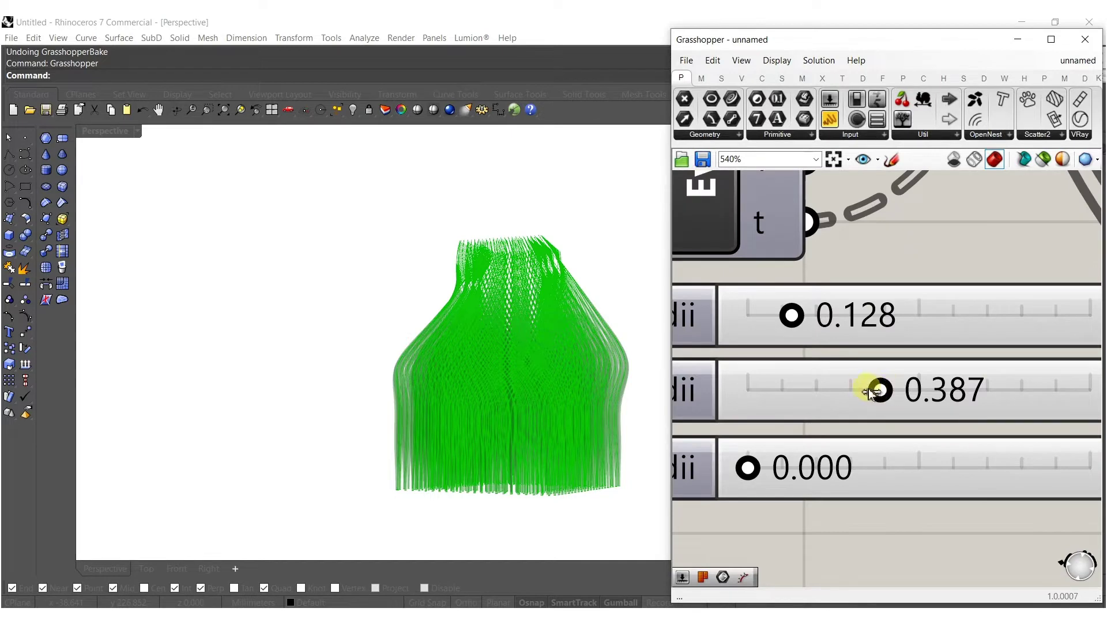
pyautogui.moveTo(857, 388); pyautogui.dragTo(852, 388)
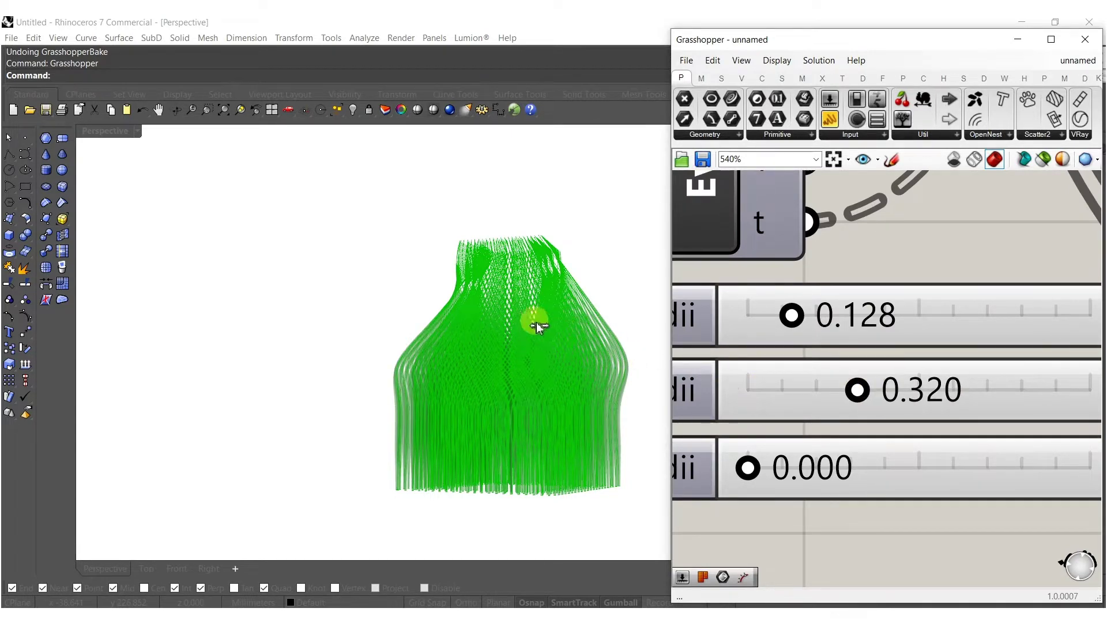
pyautogui.moveTo(506, 301); pyautogui.dragTo(833, 299, button='right')
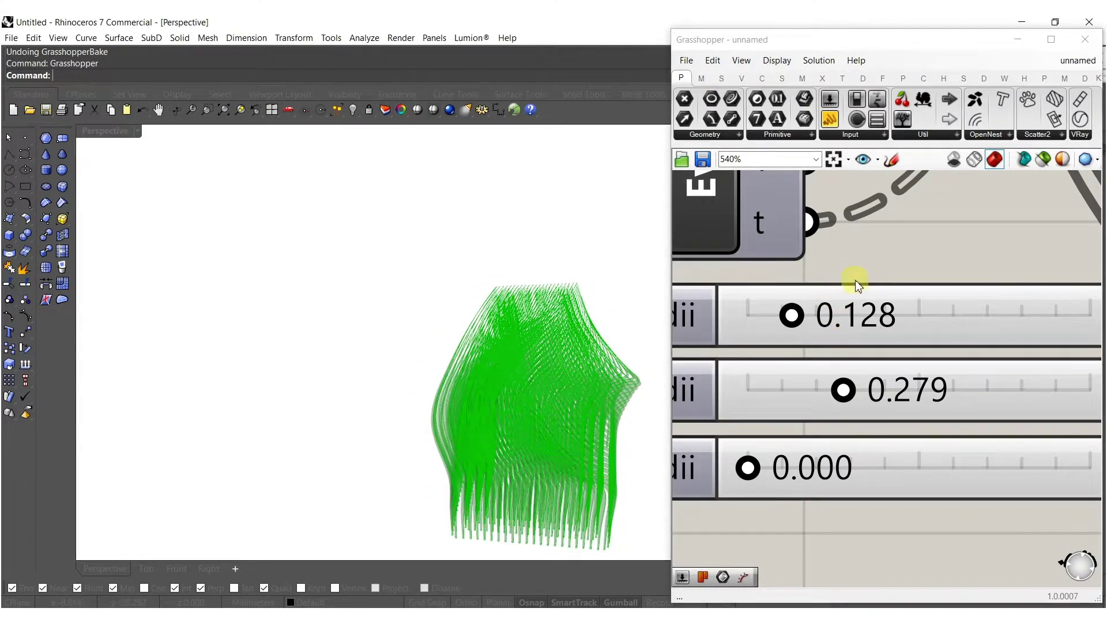
# Step: Fine-tune the first Radii slider slightly upward
pyautogui.scroll(-3, 856, 284)
pyautogui.scroll(2, 830, 309)
pyautogui.click(829, 309)
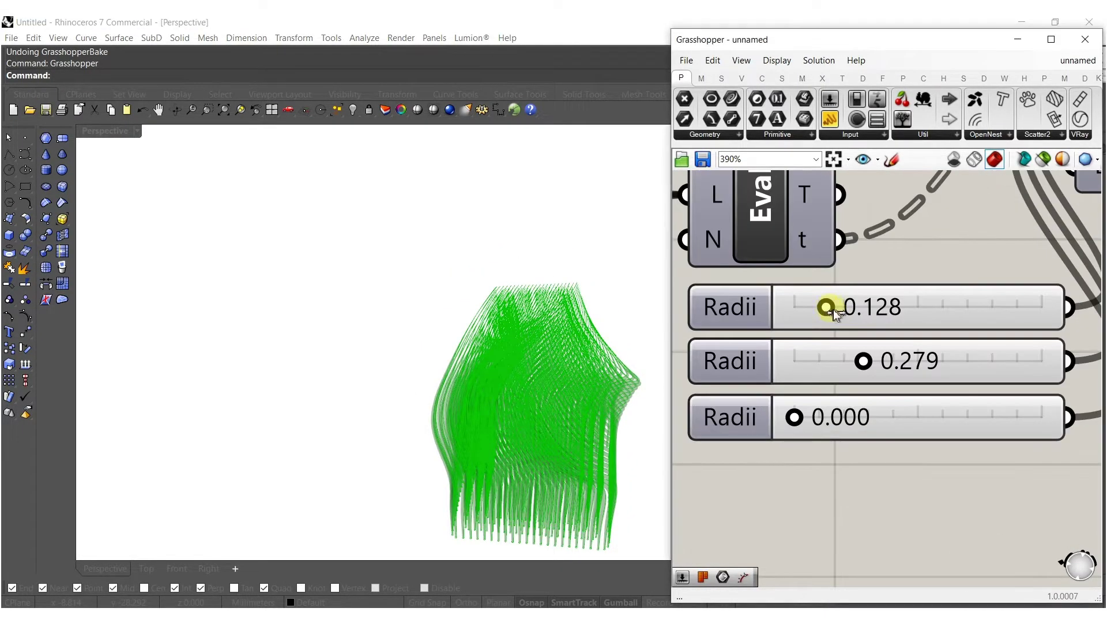
pyautogui.moveTo(832, 309); pyautogui.dragTo(835, 309)
# Step: Bake the Brep parameter with the adjusted radii, close Grasshopper, and inspect the rendered pipes from several sides
pyautogui.scroll(-8, 888, 282)
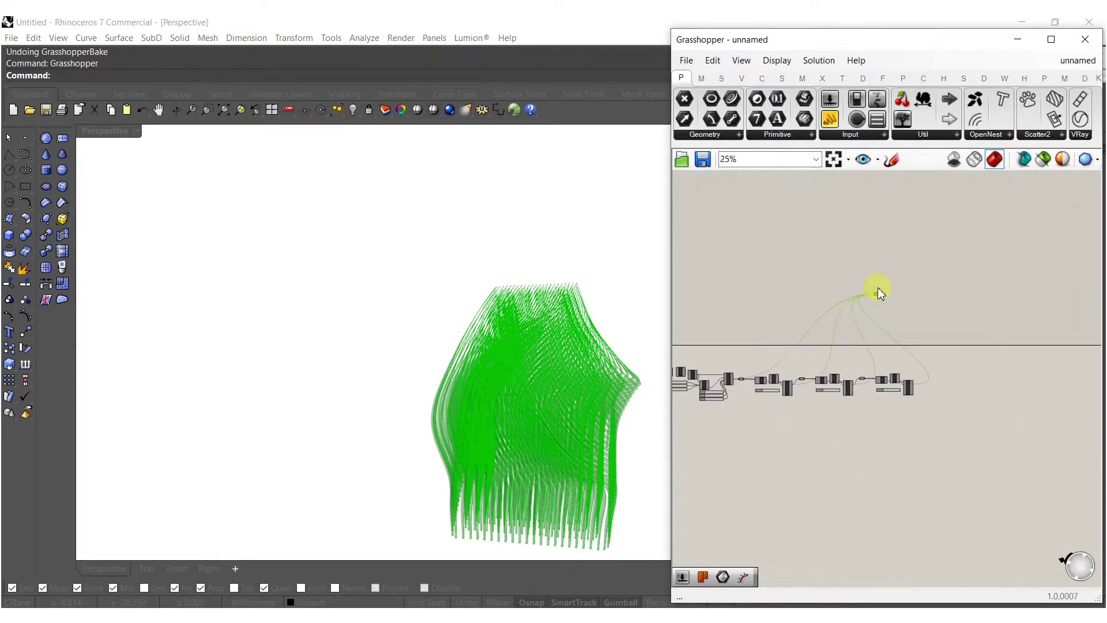
pyautogui.middleClick(877, 287)
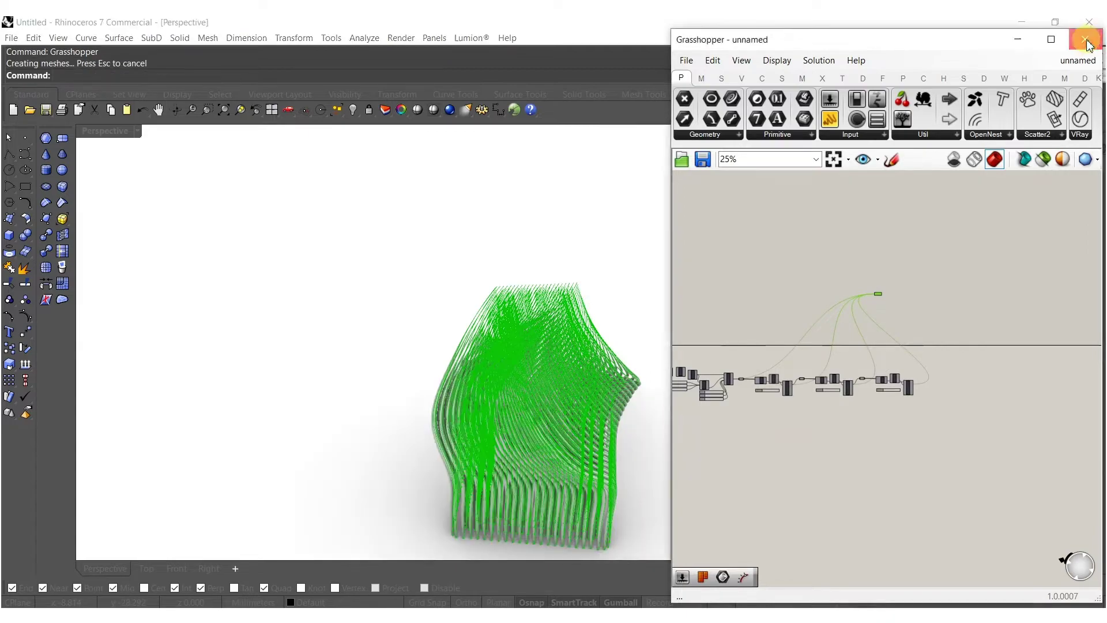
pyautogui.click(1085, 39)
pyautogui.moveTo(597, 513); pyautogui.dragTo(479, 365, button='right')
pyautogui.scroll(6, 482, 380)
pyautogui.moveTo(486, 428); pyautogui.dragTo(628, 423, button='right')
pyautogui.scroll(-5, 552, 362)
pyautogui.moveTo(552, 362); pyautogui.dragTo(586, 392, button='right')
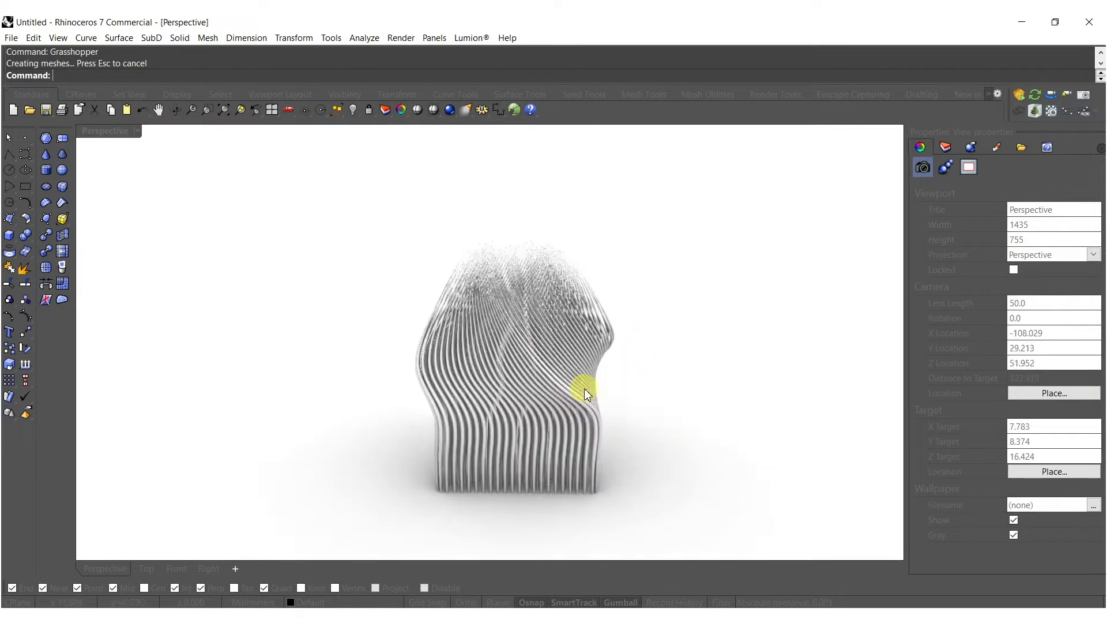
# Step: Undo the second bake and bring the Grasshopper editor back
pyautogui.hotkey('ctrl', 'z')
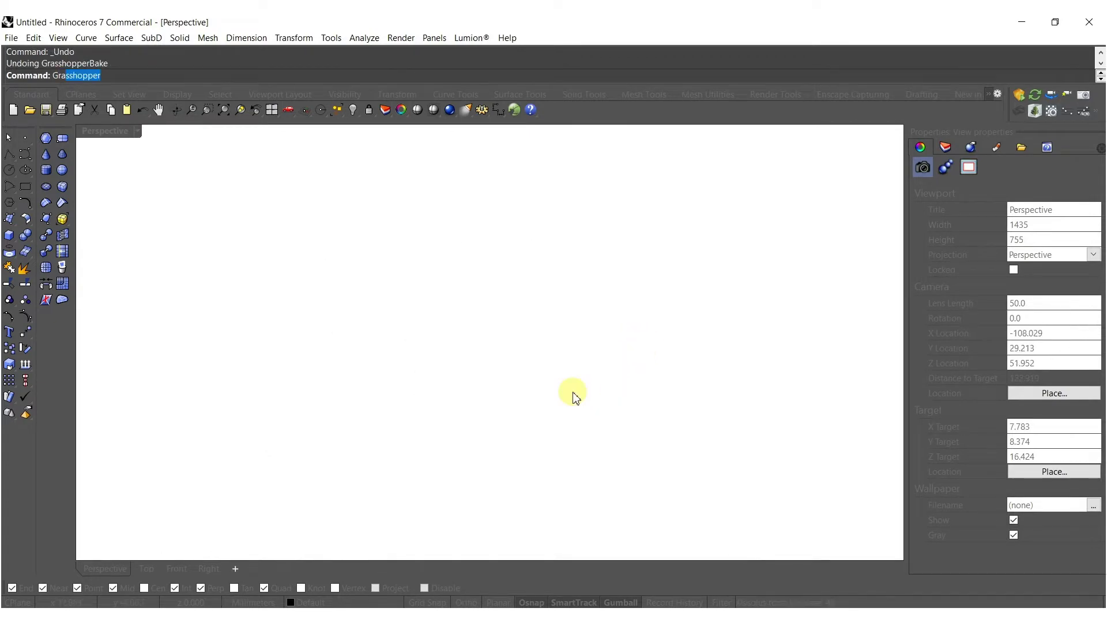
pyautogui.write('Gra')
pyautogui.press('Return')
# Step: Set the Step slider of the Series driving the Rotate angle to 33 and view the twist
pyautogui.moveTo(734, 378); pyautogui.dragTo(1057, 403, button='right')
pyautogui.scroll(10, 855, 396)
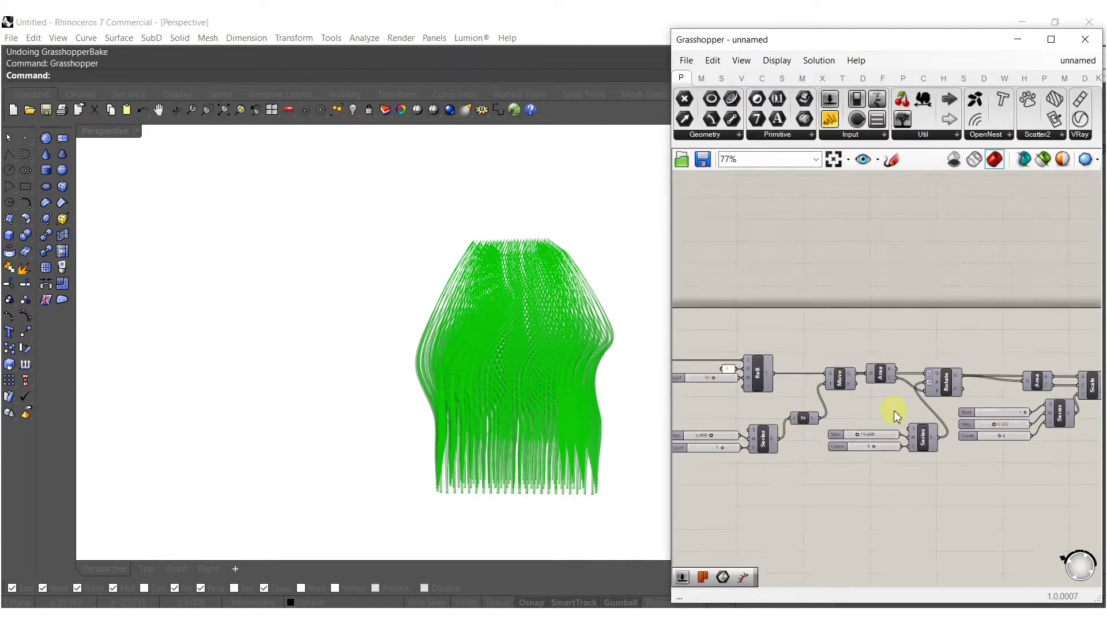
pyautogui.click(828, 451)
pyautogui.doubleClick(827, 451)
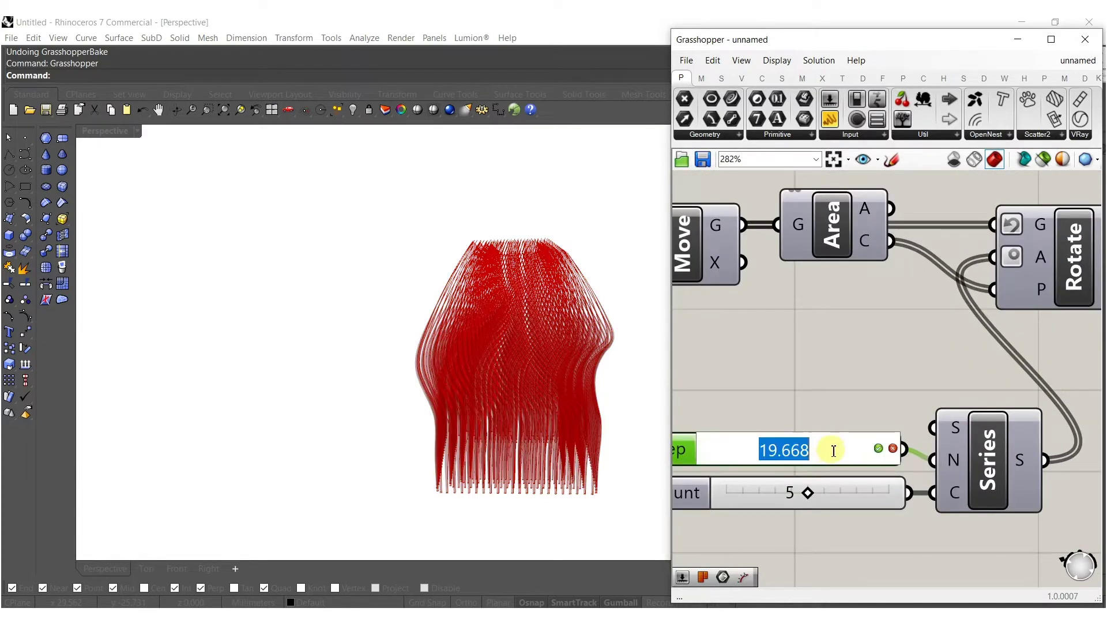
pyautogui.write('33')
pyautogui.press('Return')
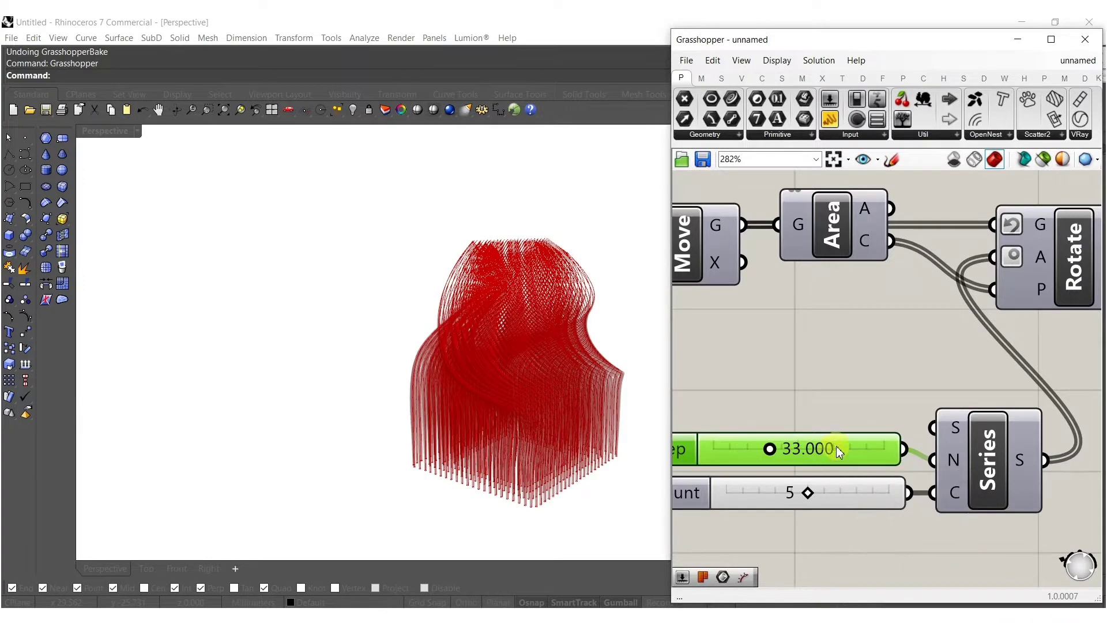
pyautogui.moveTo(506, 328); pyautogui.dragTo(448, 382, button='right')
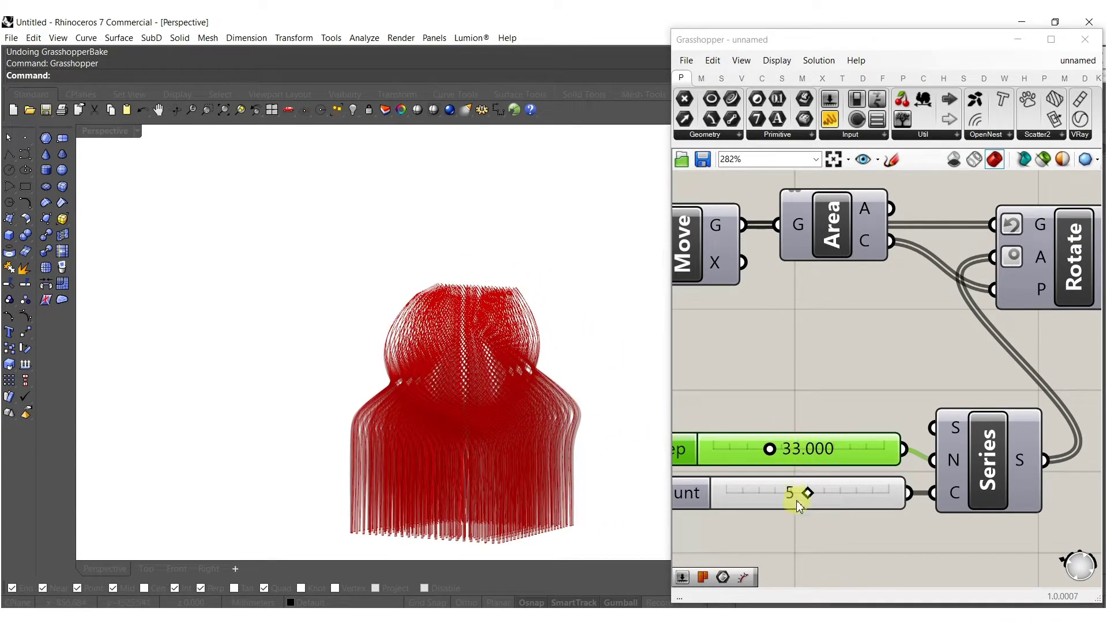
# Step: Set the Count slider of the rotation Series to 4 and view the changed form
pyautogui.doubleClick(776, 492)
pyautogui.write('4')
pyautogui.press('Return')
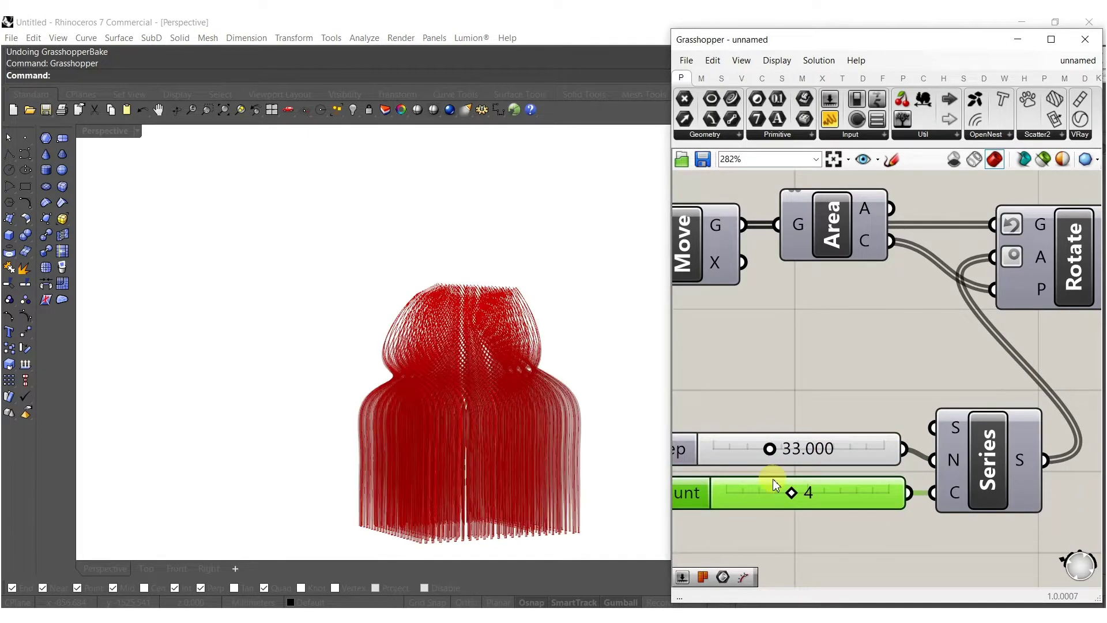
pyautogui.moveTo(469, 378)
pyautogui.mouseDown(button='right')
pyautogui.moveTo(452, 351)
pyautogui.moveTo(365, 354)
pyautogui.moveTo(434, 365)
pyautogui.moveTo(430, 388)
pyautogui.moveTo(533, 416)
pyautogui.mouseUp(button='right')
# Step: Set the Step slider of the Series driving the vertical Move to 3 and view the shortened form
pyautogui.moveTo(761, 335); pyautogui.dragTo(1022, 390, button='right')
pyautogui.moveTo(811, 462); pyautogui.dragTo(1035, 329, button='right')
pyautogui.moveTo(849, 417); pyautogui.dragTo(931, 414, button='right')
pyautogui.scroll(3, 821, 399)
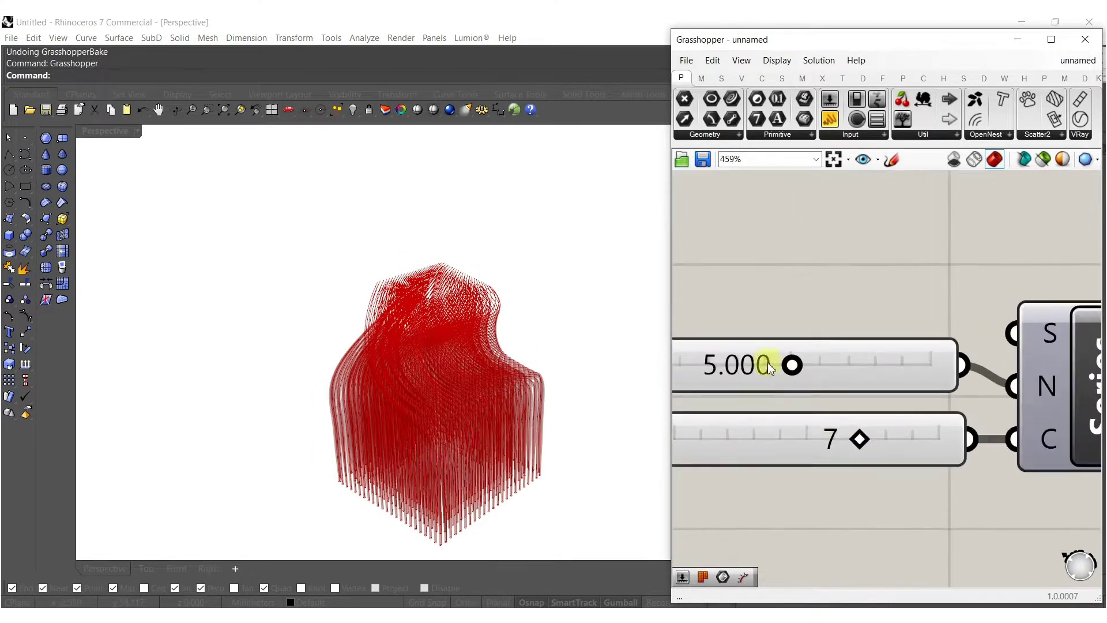
pyautogui.doubleClick(753, 370)
pyautogui.write('3')
pyautogui.press('Return')
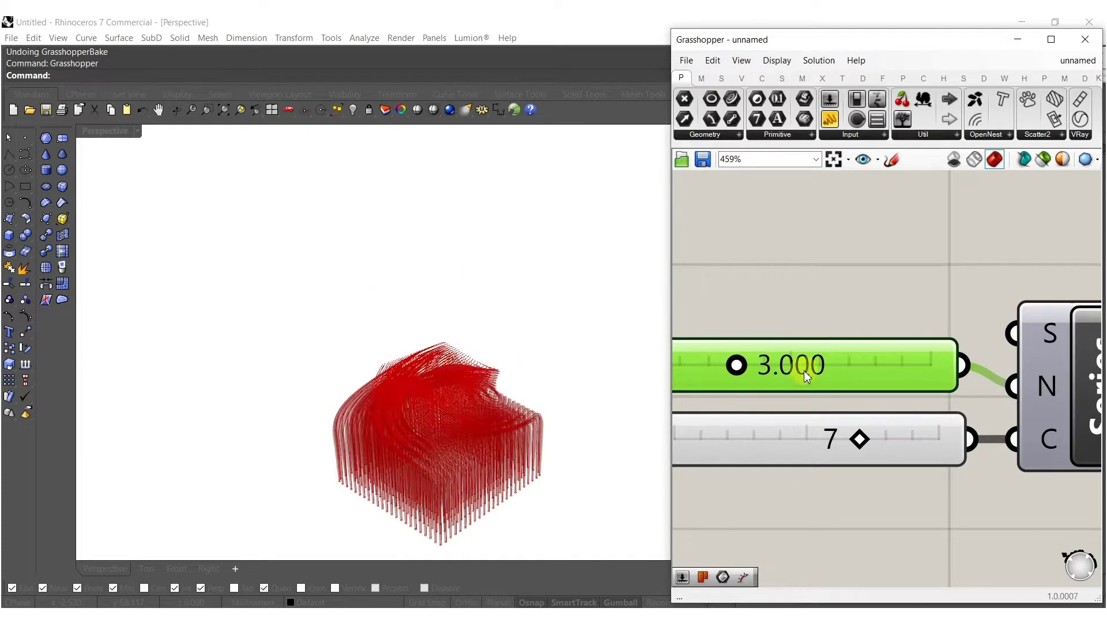
pyautogui.moveTo(479, 406); pyautogui.dragTo(528, 464, button='right')
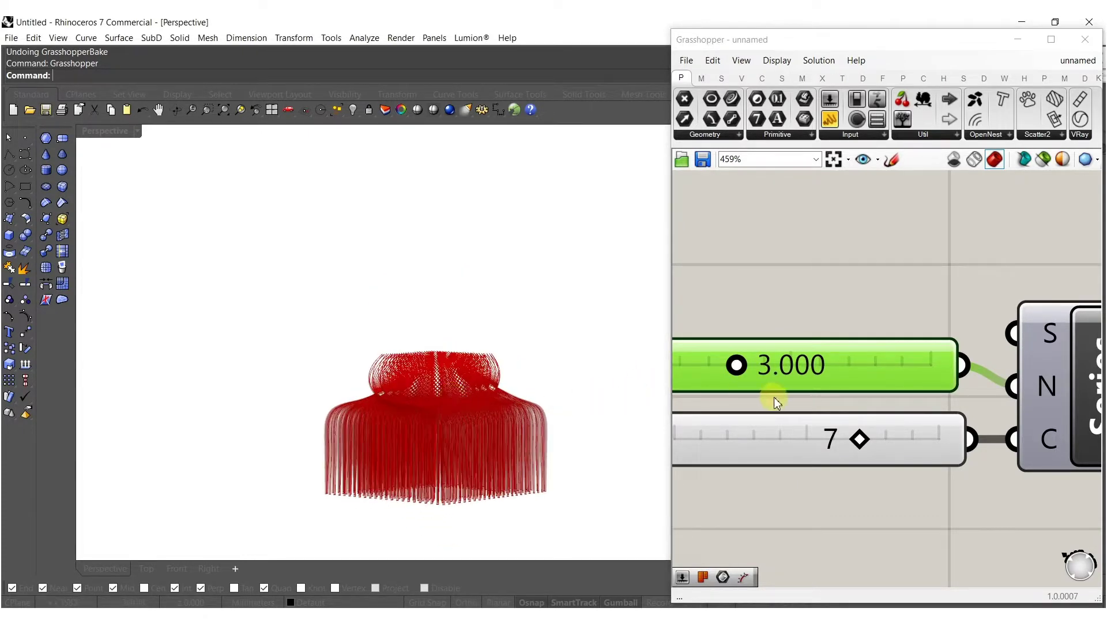
# Step: Set the Count slider of the rotation Series back to 5 and view the form
pyautogui.scroll(-5, 773, 397)
pyautogui.moveTo(1087, 410); pyautogui.dragTo(918, 396, button='right')
pyautogui.scroll(4, 917, 395)
pyautogui.click(960, 403)
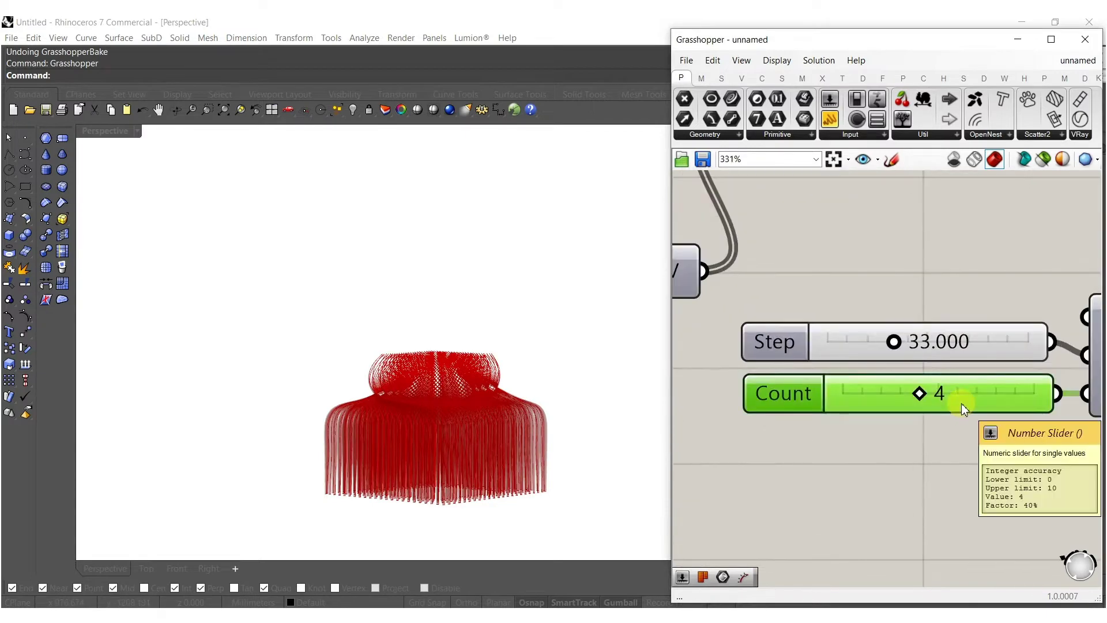
pyautogui.doubleClick(954, 394)
pyautogui.write('5')
pyautogui.press('Return')
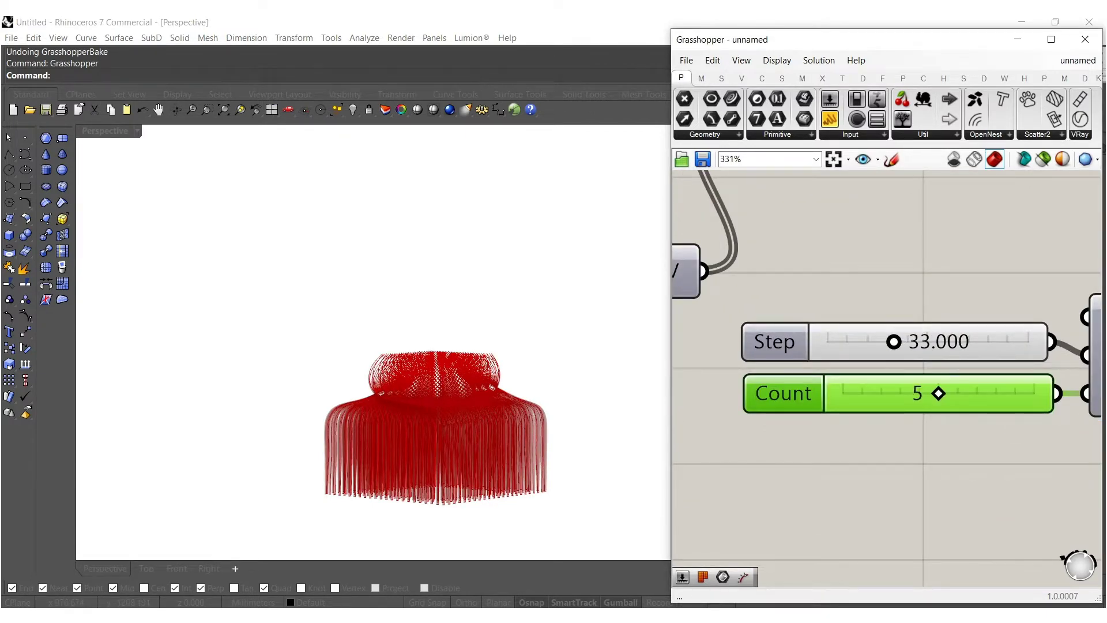
pyautogui.moveTo(326, 474); pyautogui.dragTo(421, 443, button='right')
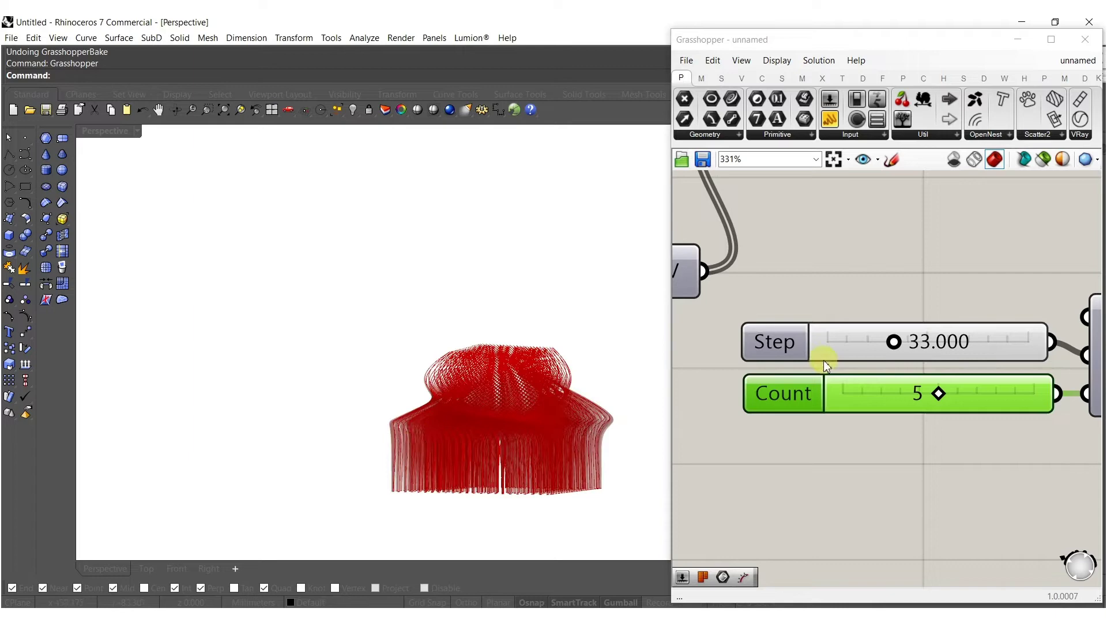
# Step: Set the Step slider of the rotation Series to 15 and view the softened twist
pyautogui.doubleClick(866, 342)
pyautogui.write('15')
pyautogui.press('Return')
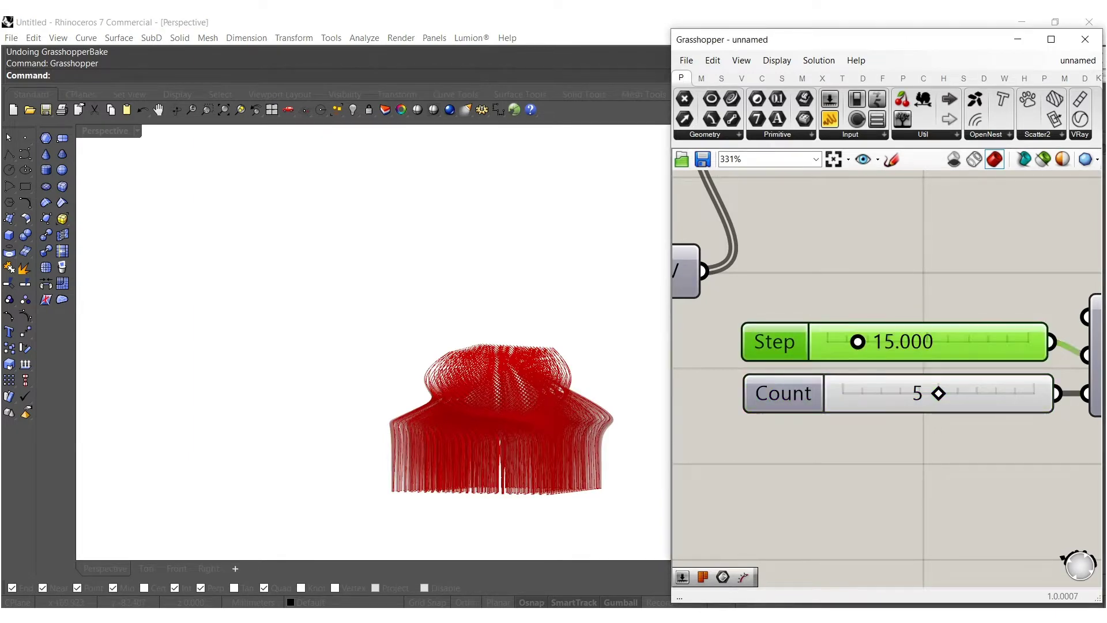
pyautogui.moveTo(504, 397); pyautogui.dragTo(404, 398, button='right')
# Step: Add a Mirror component beside the Brep parameter and wire the Brep output into its geometry input
pyautogui.scroll(-6, 836, 346)
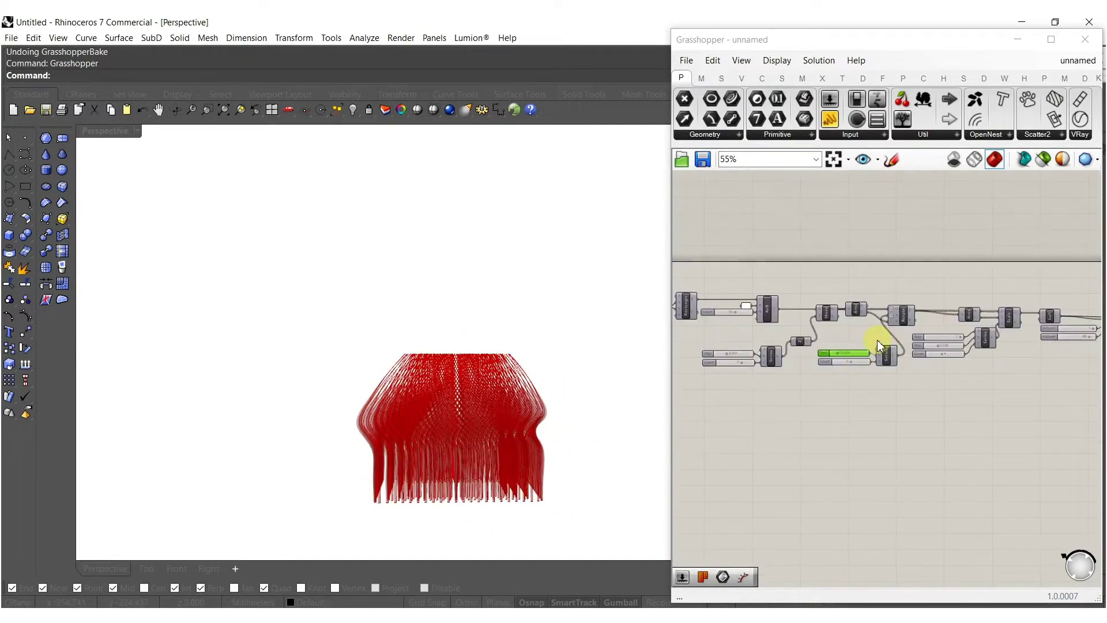
pyautogui.scroll(-5, 877, 340)
pyautogui.moveTo(1011, 331); pyautogui.dragTo(870, 395, button='right')
pyautogui.moveTo(1038, 303); pyautogui.dragTo(964, 318, button='right')
pyautogui.scroll(4, 964, 318)
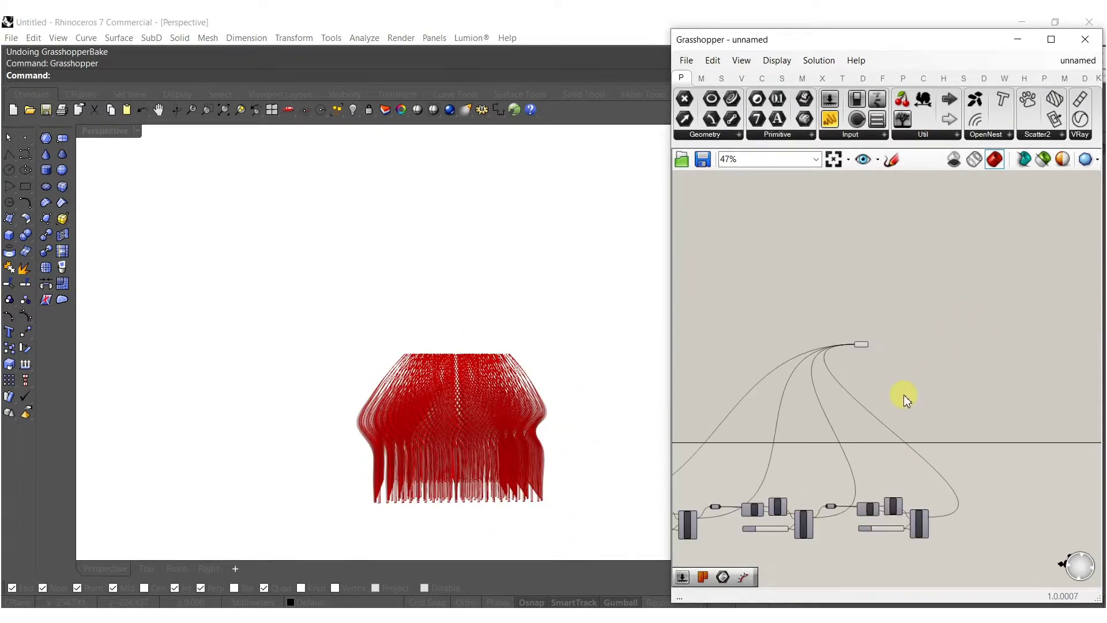
pyautogui.doubleClick(904, 395)
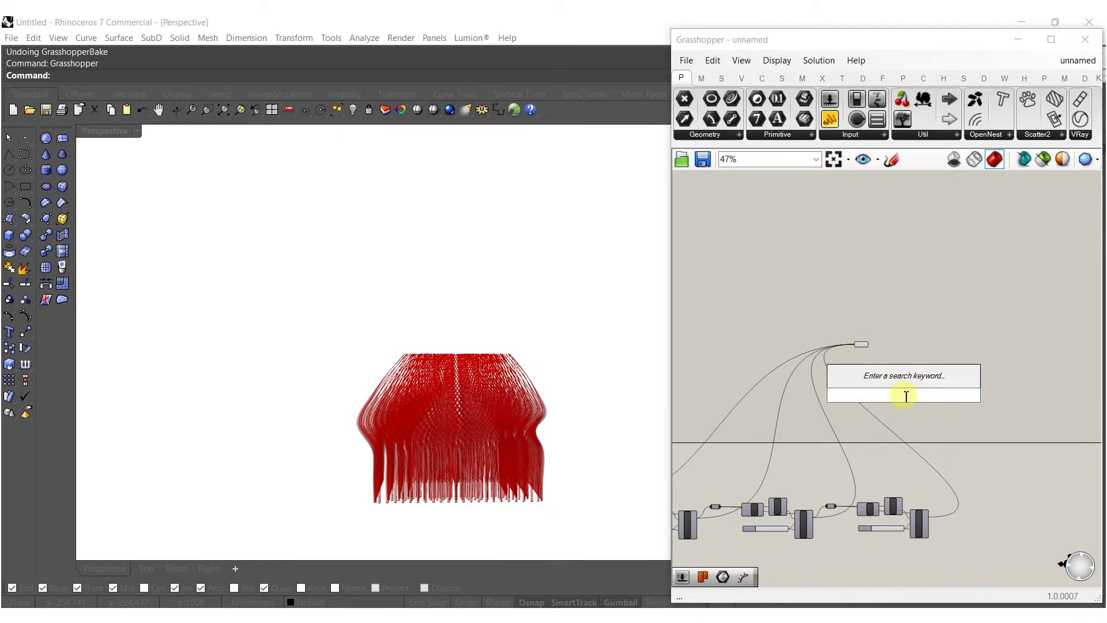
pyautogui.write('mir')
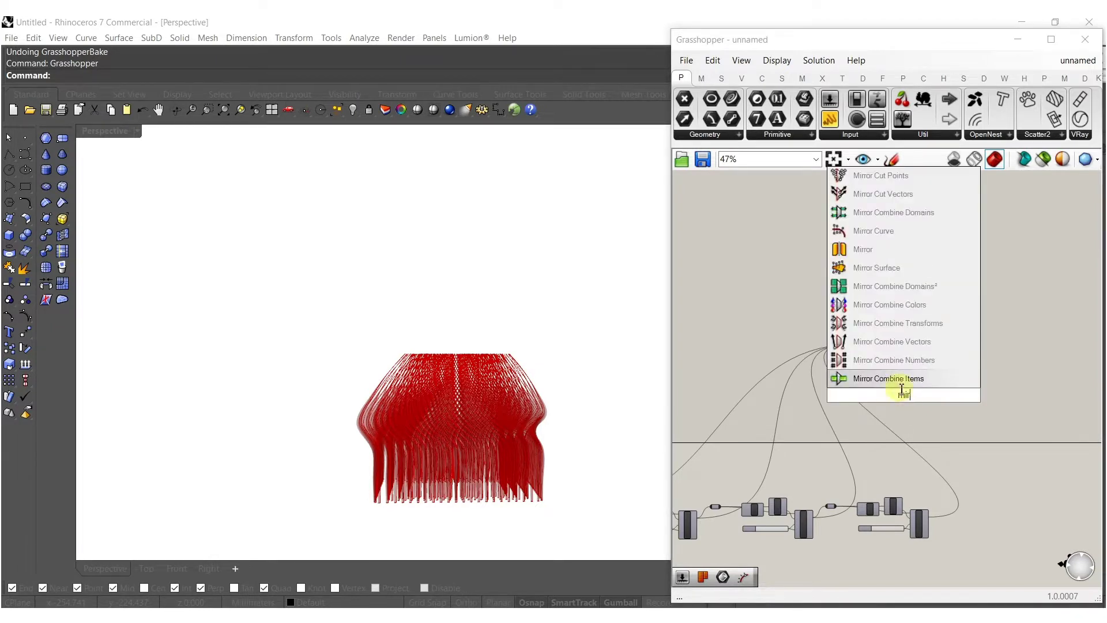
pyautogui.click(891, 251)
pyautogui.scroll(5, 908, 378)
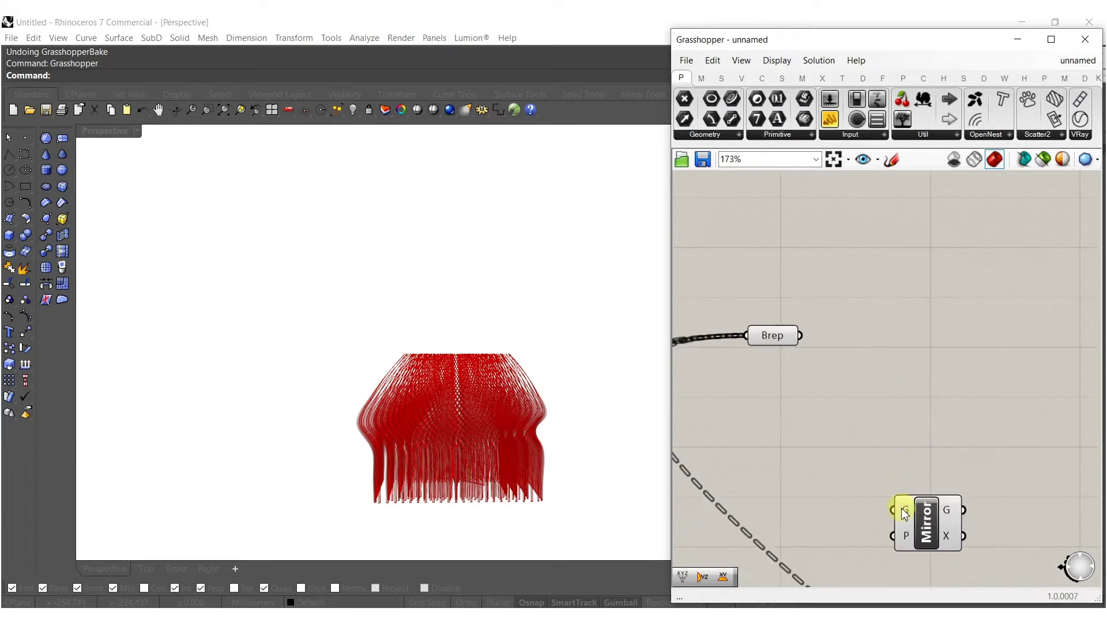
pyautogui.moveTo(922, 528); pyautogui.dragTo(926, 359)
pyautogui.moveTo(435, 437)
pyautogui.mouseDown(button='right')
pyautogui.moveTo(415, 501)
pyautogui.moveTo(430, 459)
pyautogui.mouseUp(button='right')
# Step: Add an XY Plane component, wire it into Mirror's plane input, and align it beside the Mirror component
pyautogui.click(849, 412)
pyautogui.doubleClick(849, 413)
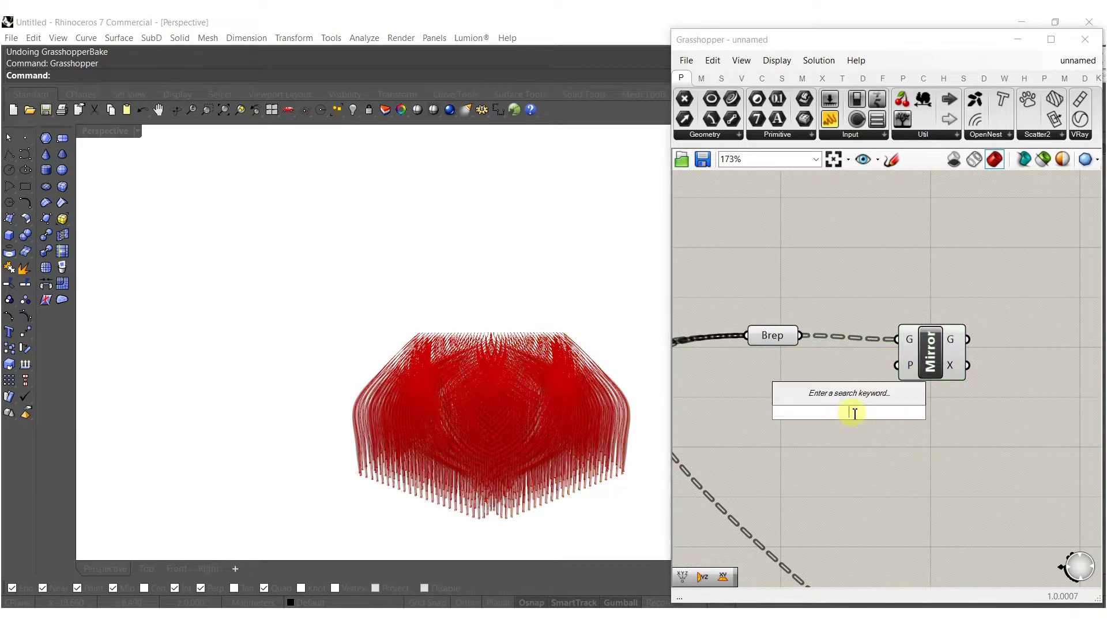
pyautogui.write('xy')
pyautogui.press('Return')
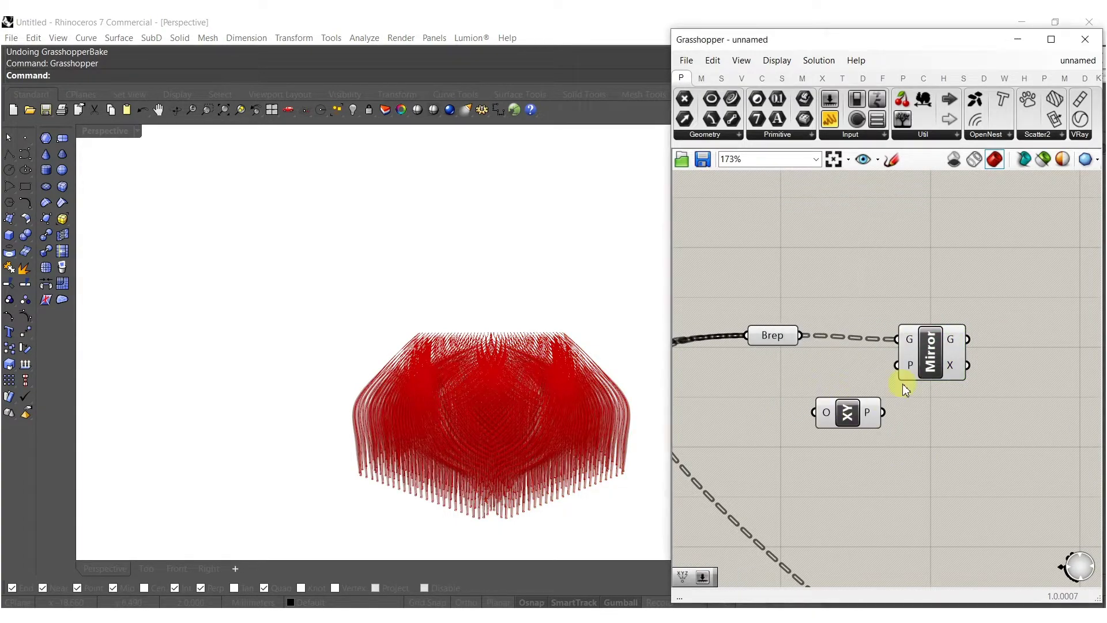
pyautogui.moveTo(852, 421); pyautogui.dragTo(847, 372)
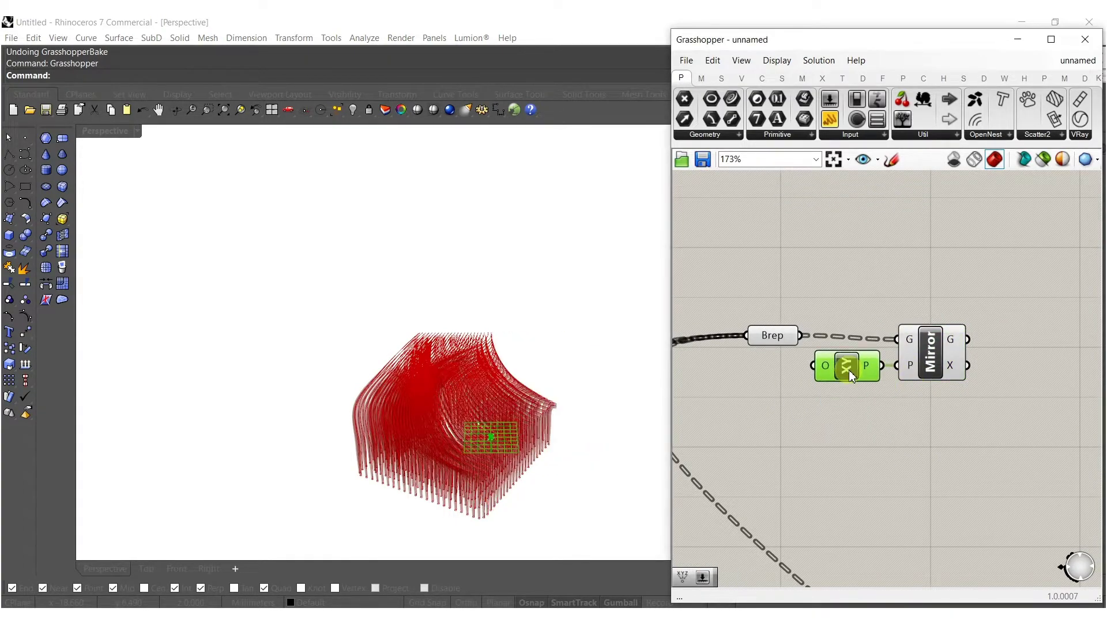
# Step: Add a Construct Point component and feed its Z input from a new number slider set to 5.000
pyautogui.doubleClick(827, 420)
pyautogui.write('xyz')
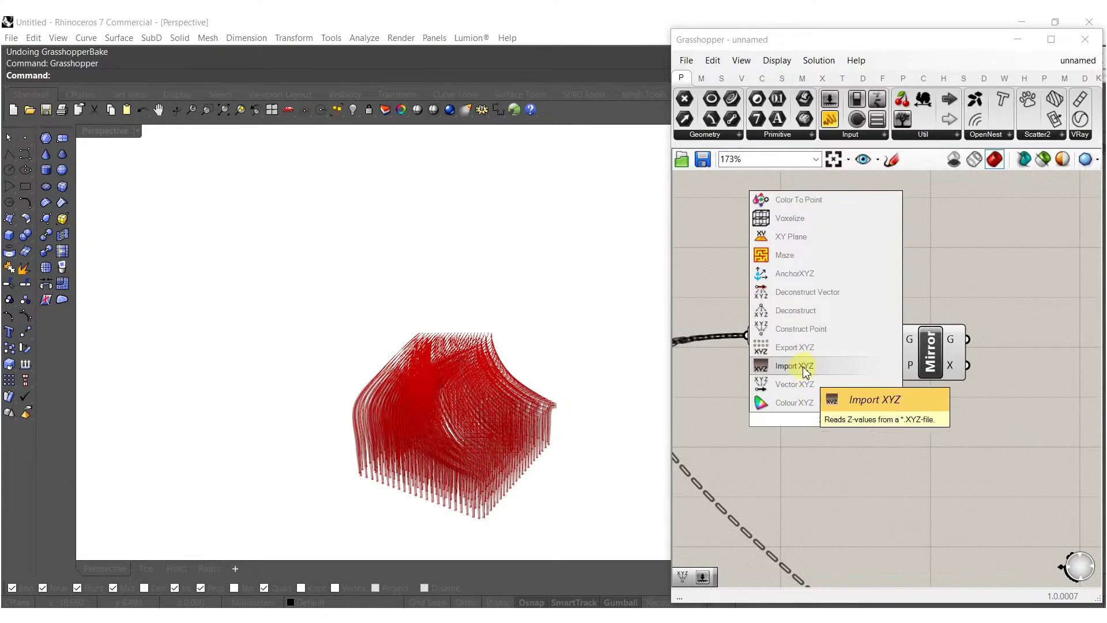
pyautogui.click(779, 328)
pyautogui.doubleClick(760, 461)
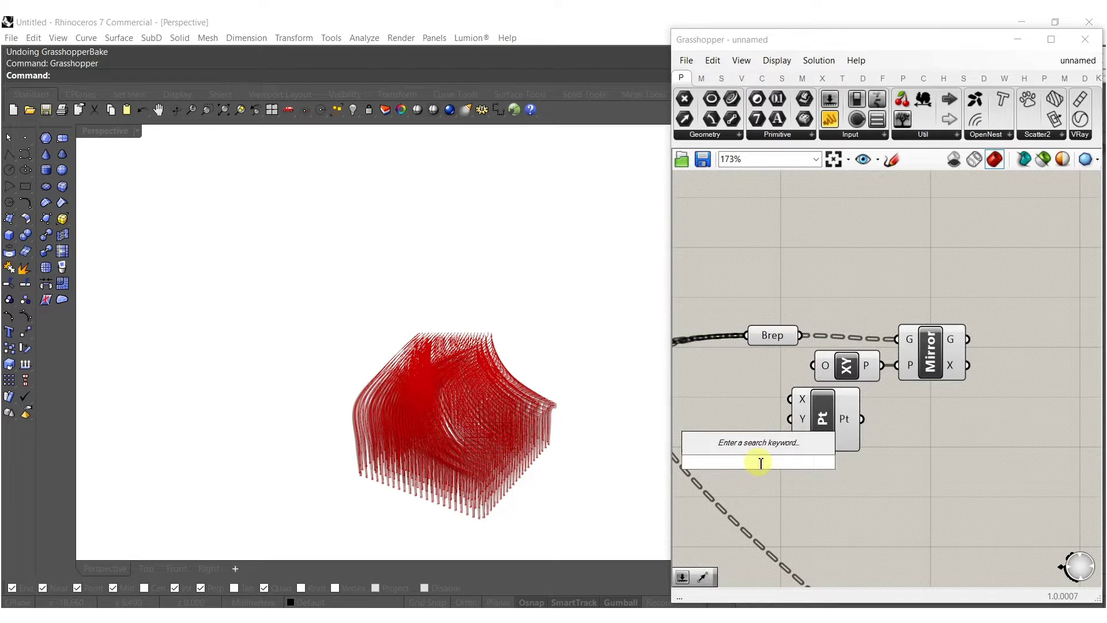
pyautogui.write('5')
pyautogui.press('Return')
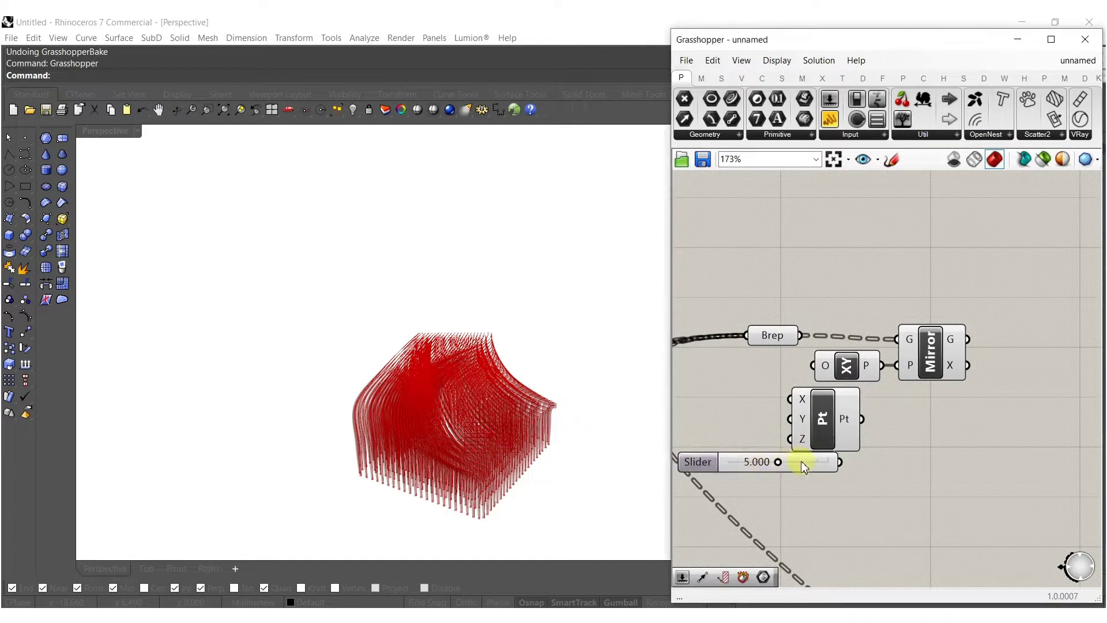
pyautogui.moveTo(791, 438); pyautogui.dragTo(836, 461)
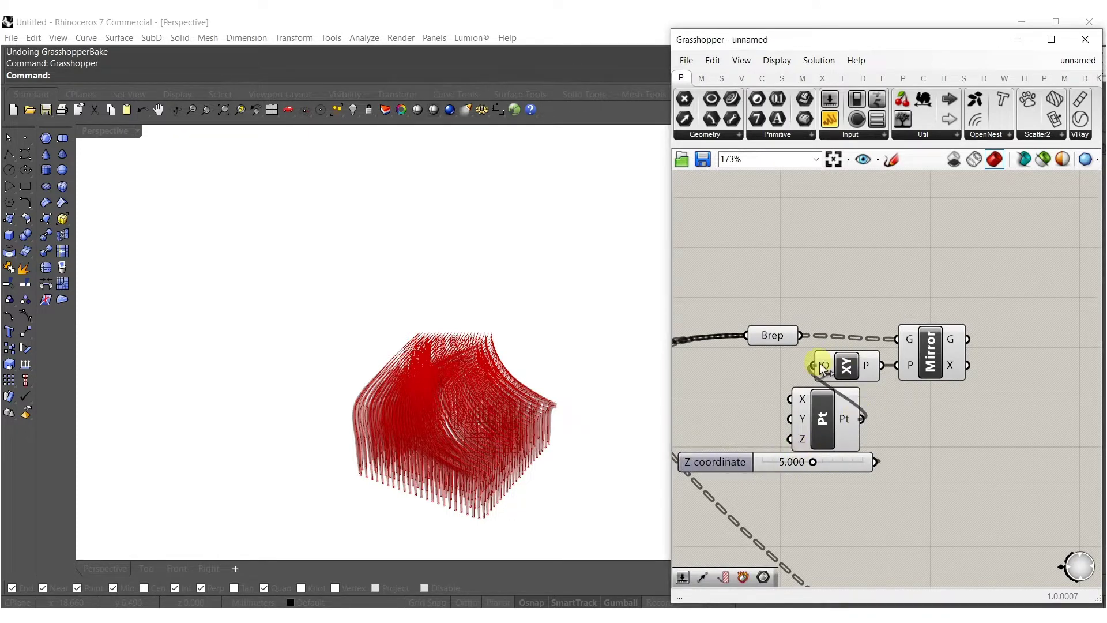
# Step: Wire the constructed point into the XY Plane's origin and raise the Z coordinate slider to 10.000
pyautogui.moveTo(855, 405); pyautogui.dragTo(862, 418)
pyautogui.click(928, 369)
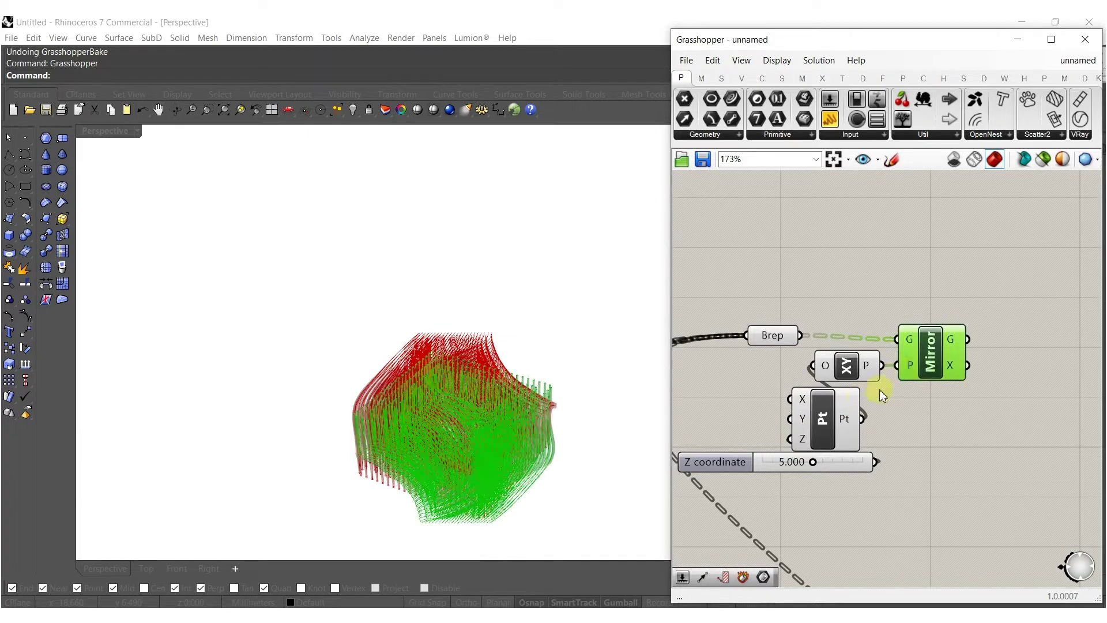
pyautogui.moveTo(519, 452); pyautogui.dragTo(662, 476, button='right')
pyautogui.moveTo(814, 462); pyautogui.dragTo(1098, 435)
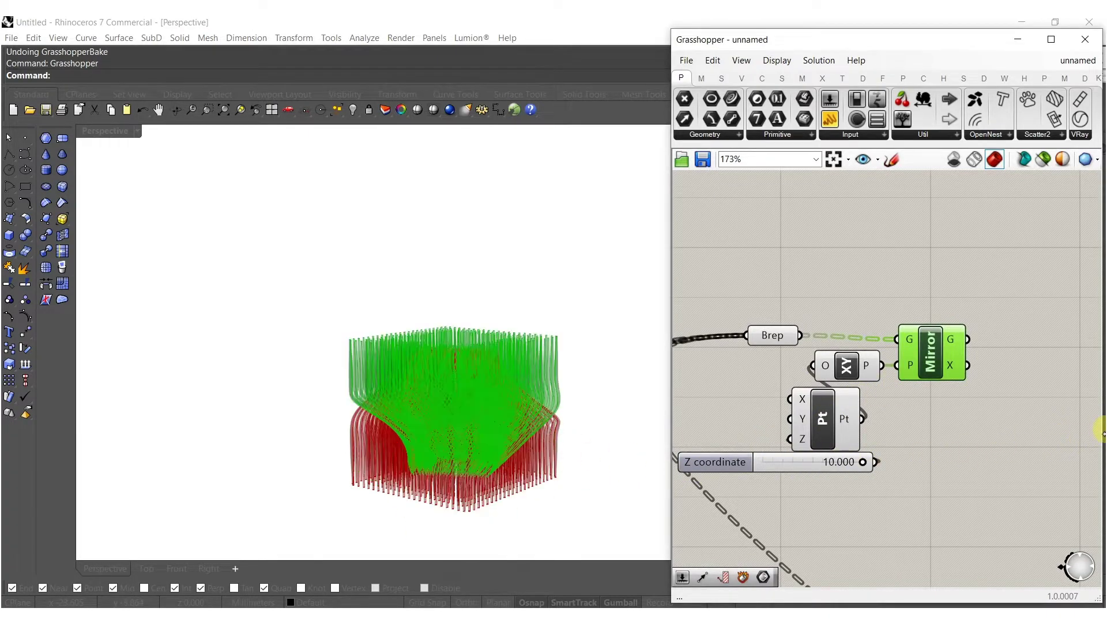
# Step: Extend the Z coordinate slider's maximum and set its value to 17.803
pyautogui.doubleClick(724, 462)
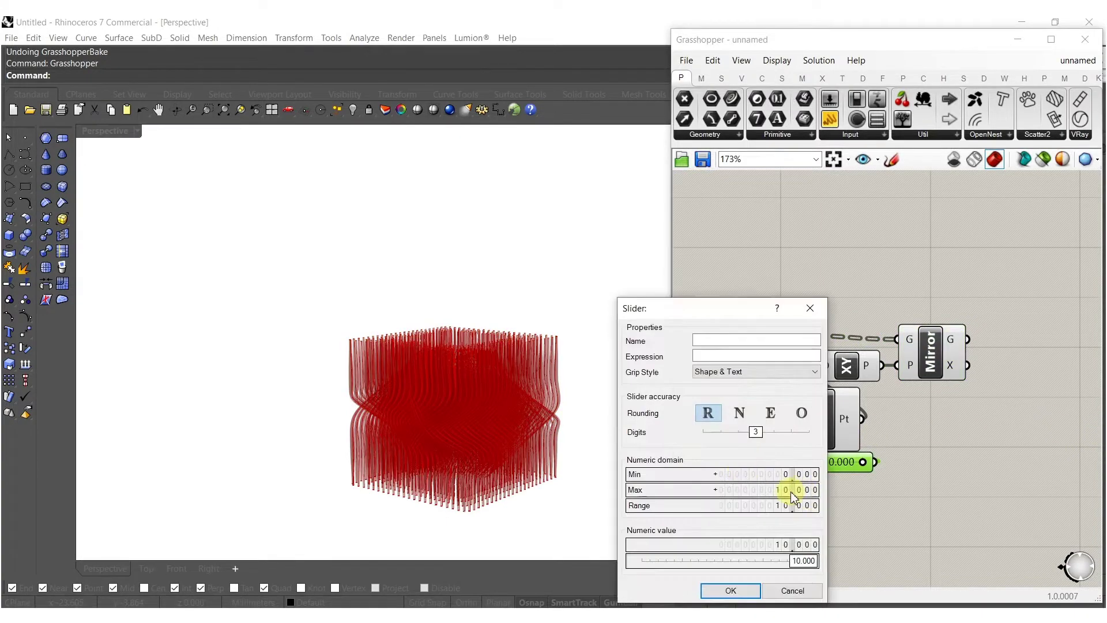
pyautogui.click(731, 591)
pyautogui.moveTo(804, 462); pyautogui.dragTo(823, 462)
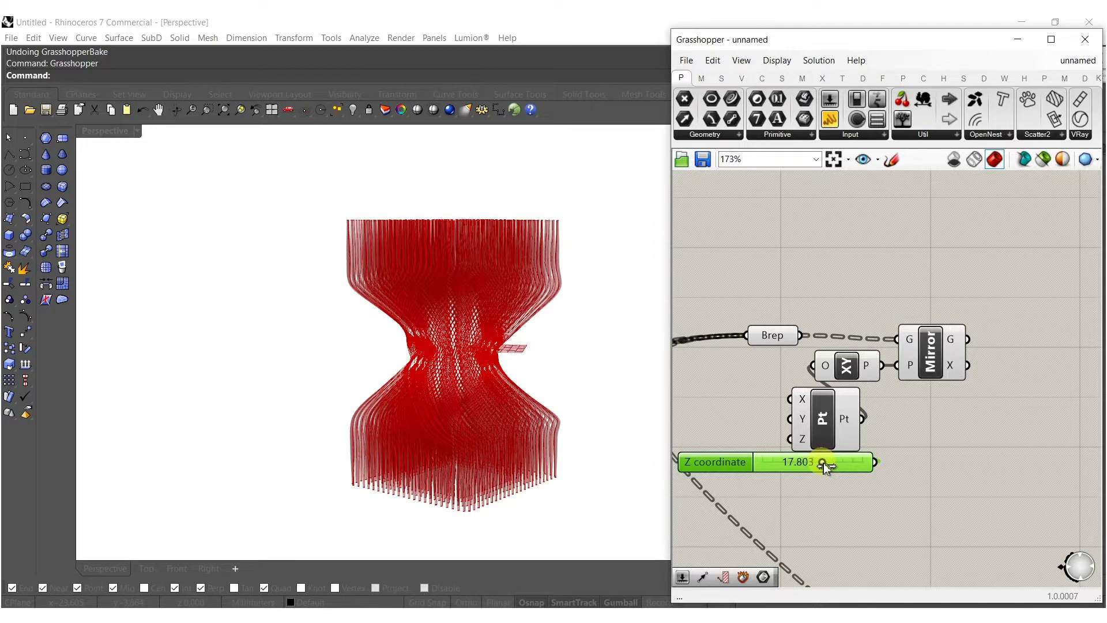
pyautogui.click(942, 413)
# Step: Bake the Brep and Mirror geometry together into Rhino and close the Grasshopper window
pyautogui.moveTo(775, 337); pyautogui.dragTo(767, 342)
pyautogui.keyDown('shift'); pyautogui.click(933, 348); pyautogui.keyUp('shift')
pyautogui.middleClick(931, 347)
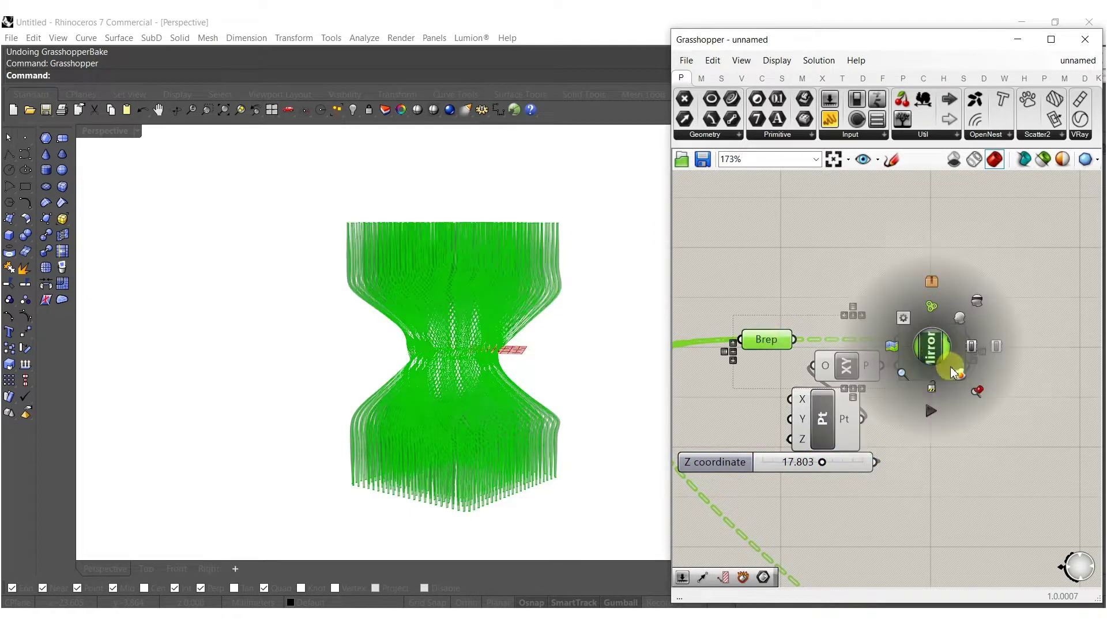
pyautogui.click(391, 383)
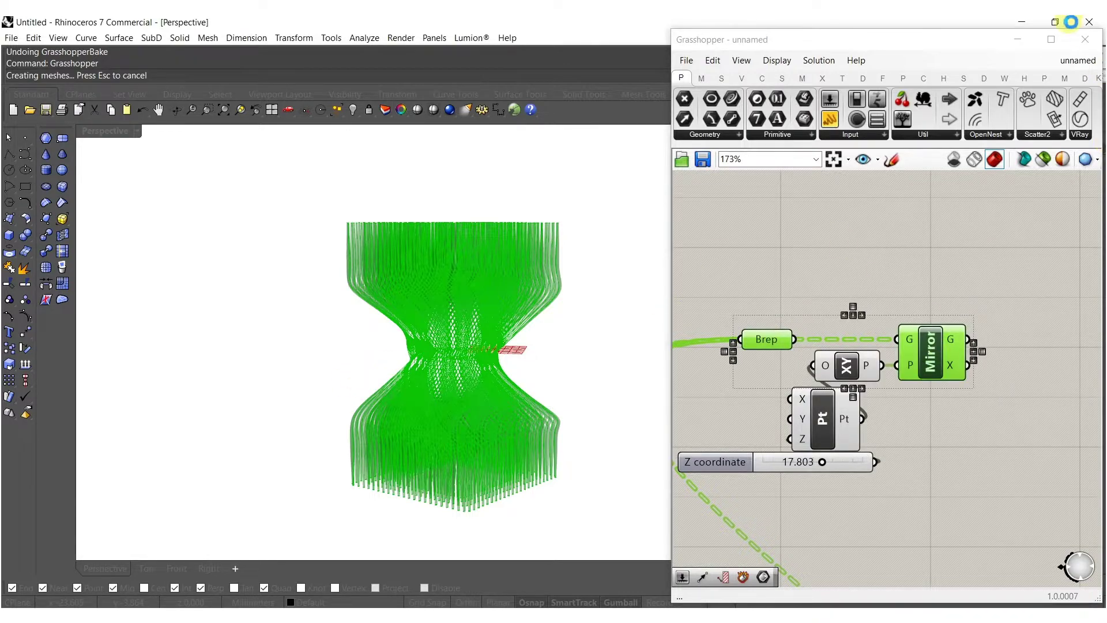
pyautogui.click(1088, 39)
# Step: Select the baked upper half of the form and move it slightly down along Z
pyautogui.moveTo(643, 289); pyautogui.dragTo(649, 263, button='right')
pyautogui.moveTo(680, 260); pyautogui.dragTo(160, 169)
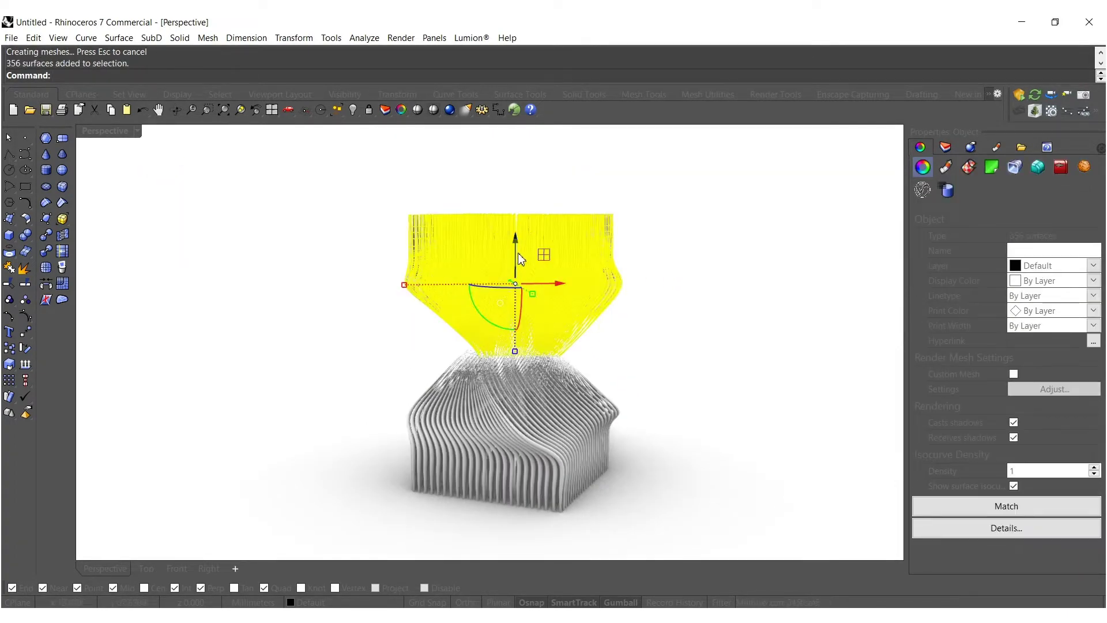
pyautogui.moveTo(515, 240); pyautogui.dragTo(514, 246)
pyautogui.click(704, 329)
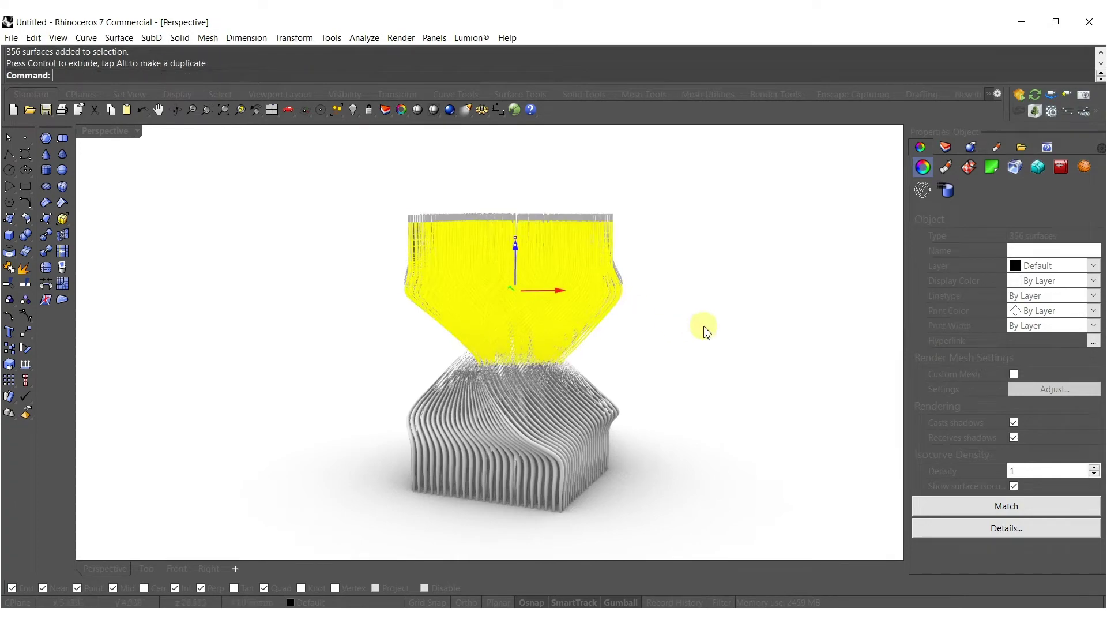
# Step: Undo the upper half's move and the bake, and reopen Grasshopper
pyautogui.moveTo(621, 402); pyautogui.dragTo(727, 371, button='right')
pyautogui.moveTo(558, 324); pyautogui.dragTo(452, 409, button='right')
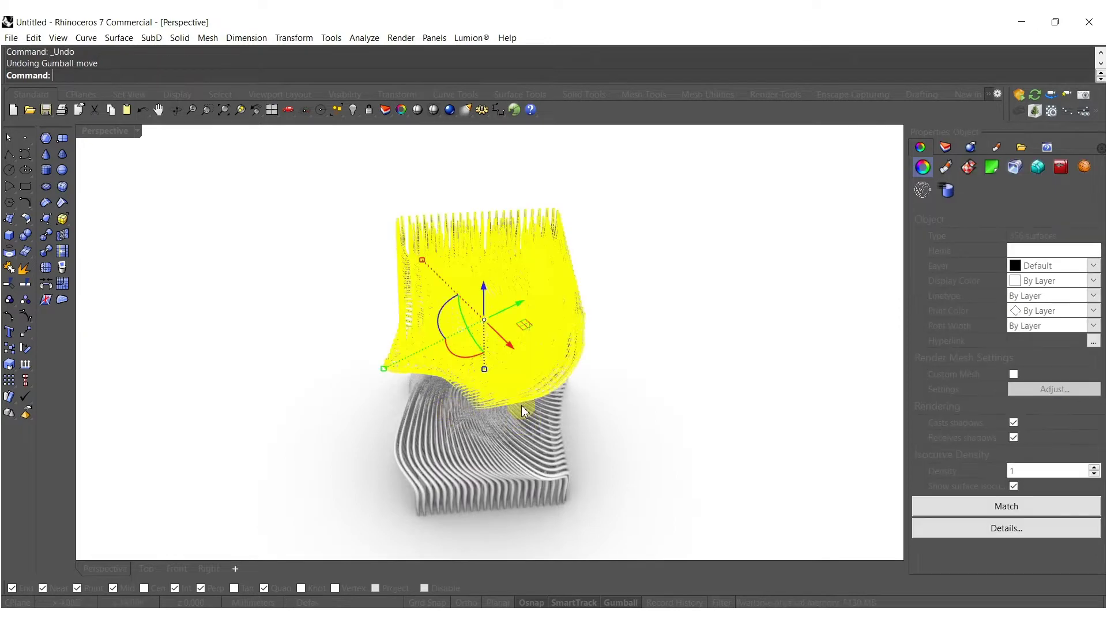
pyautogui.hotkey('ctrl', 'z')
pyautogui.press('Return')
# Step: Turn off Reverse on the Rotate component's geometry input
pyautogui.moveTo(749, 393); pyautogui.dragTo(946, 366, button='right')
pyautogui.scroll(-6, 946, 366)
pyautogui.scroll(3, 835, 421)
pyautogui.moveTo(726, 383); pyautogui.dragTo(922, 331, button='right')
pyautogui.scroll(5, 923, 331)
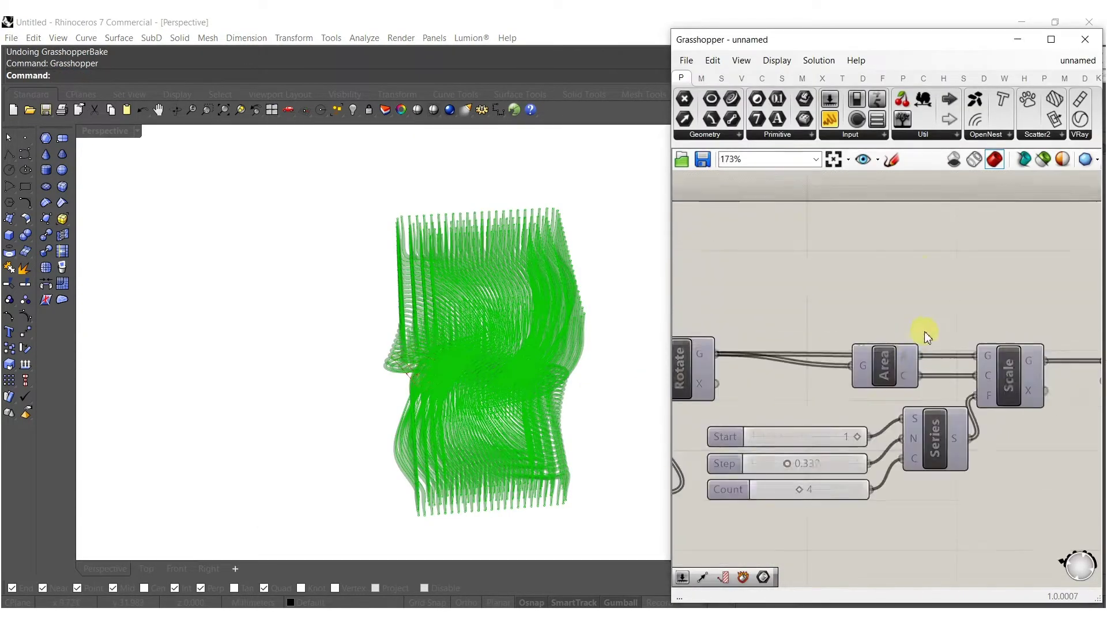
pyautogui.moveTo(835, 378); pyautogui.dragTo(1045, 363, button='right')
pyautogui.scroll(4, 914, 333)
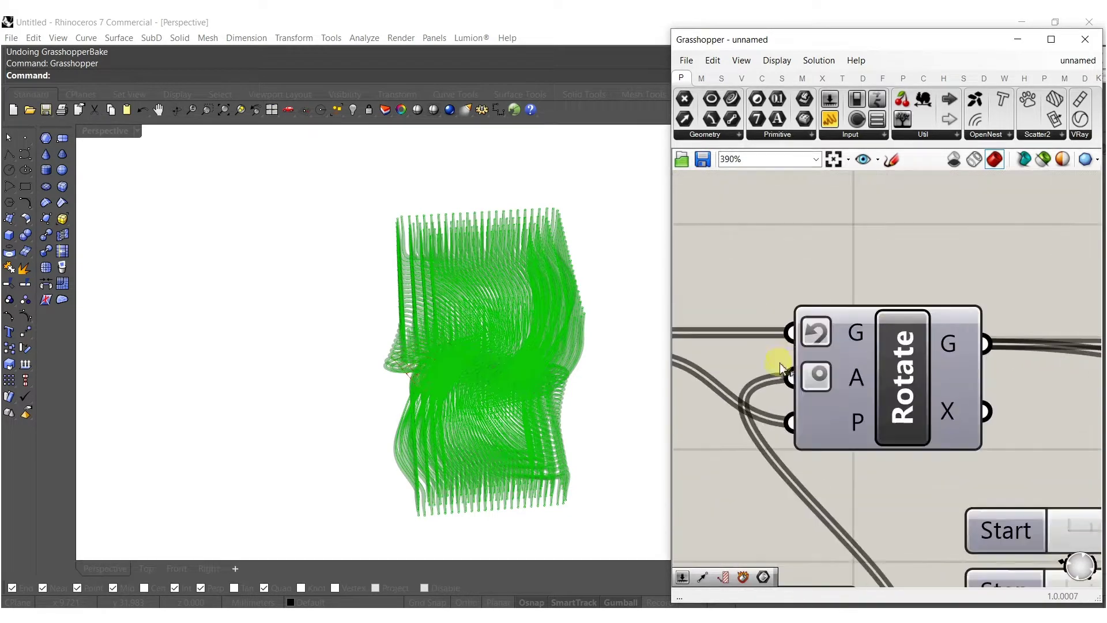
pyautogui.rightClick(818, 336)
pyautogui.click(875, 425)
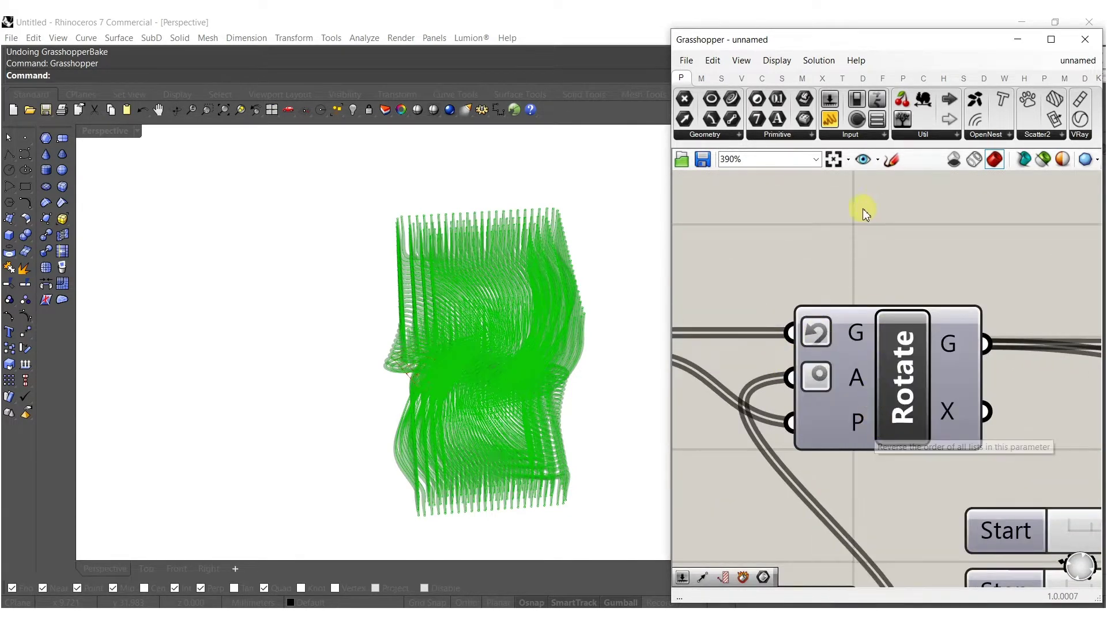
pyautogui.hotkey('ctrl', 'z')
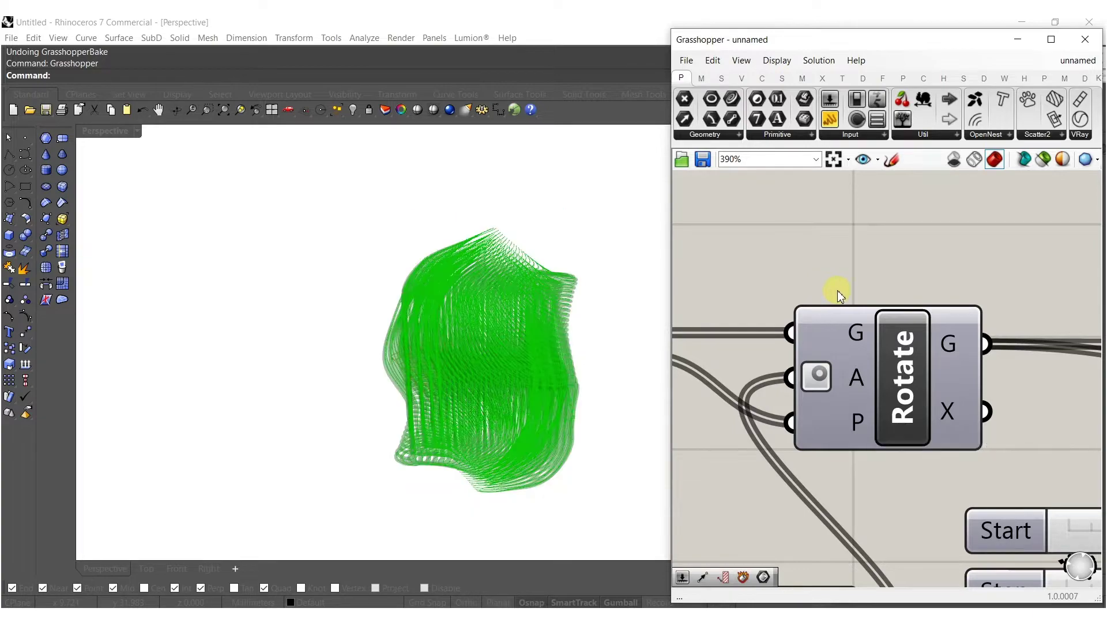
# Step: Inspect the mirrored form's middle seam and set the first Radii slider to 0.000
pyautogui.moveTo(329, 450); pyautogui.dragTo(462, 300, button='right')
pyautogui.scroll(8, 477, 309)
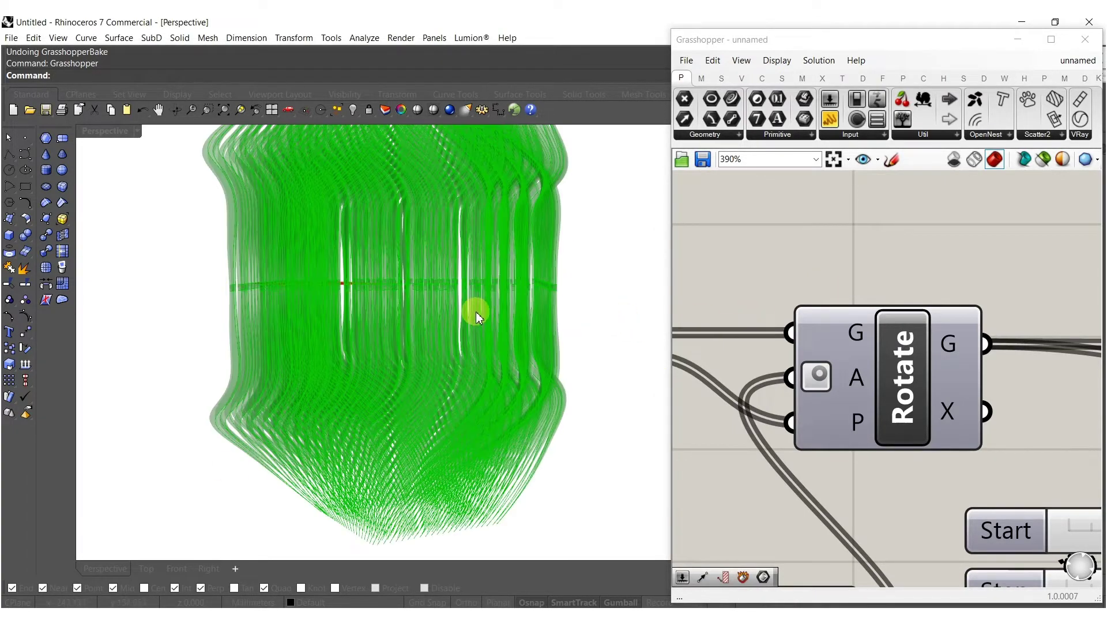
pyautogui.scroll(-10, 1025, 266)
pyautogui.scroll(3, 865, 371)
pyautogui.moveTo(832, 424); pyautogui.dragTo(901, 372, button='right')
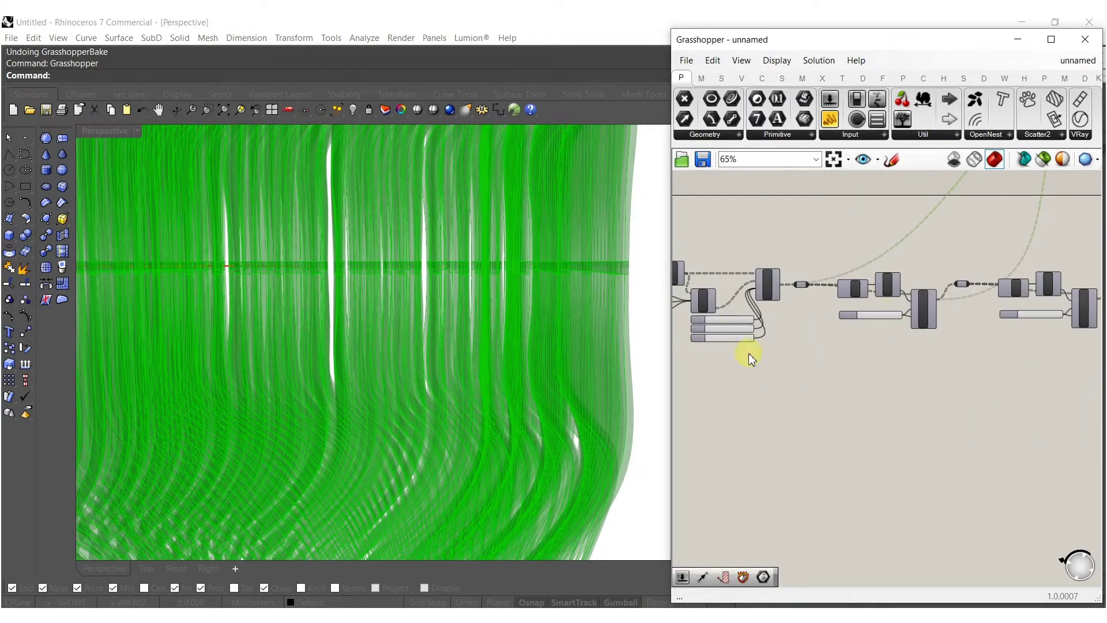
pyautogui.scroll(6, 751, 358)
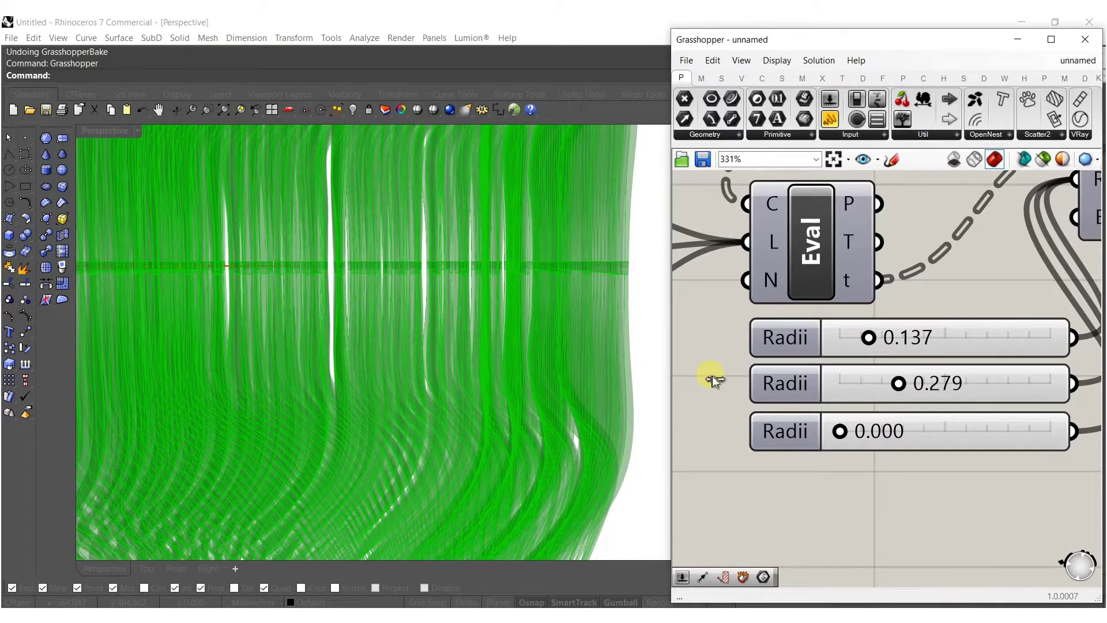
pyautogui.hotkey('ctrl', 'z')
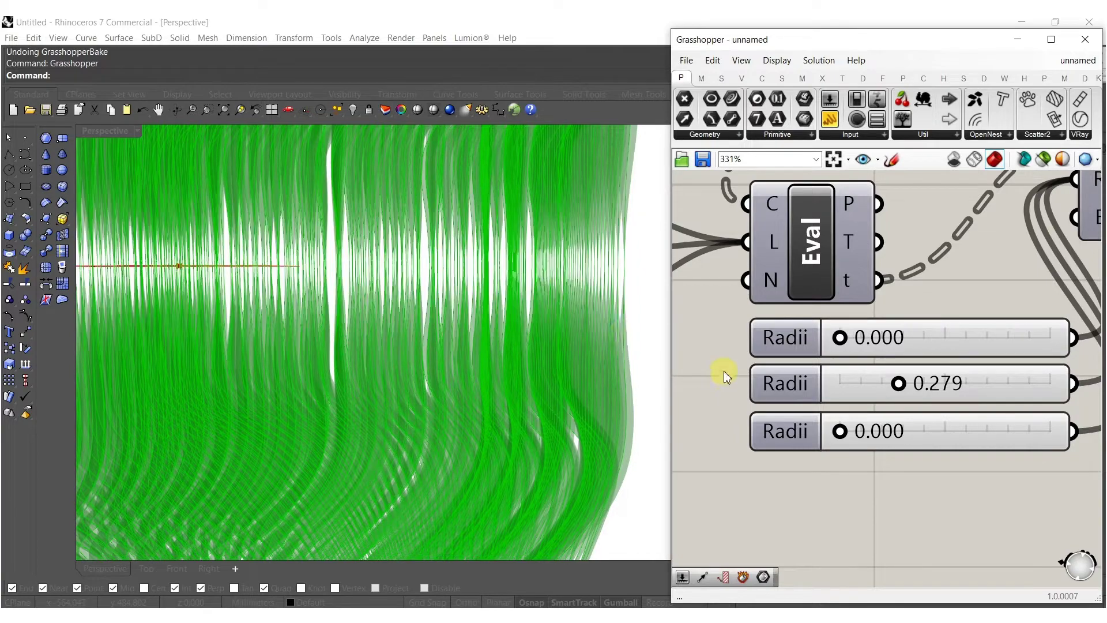
# Step: Set the middle Length slider feeding the Evaluate Length component to 0.400
pyautogui.moveTo(573, 297); pyautogui.dragTo(611, 335, button='right')
pyautogui.scroll(-2, 923, 337)
pyautogui.scroll(-1, 922, 336)
pyautogui.moveTo(850, 332); pyautogui.dragTo(965, 339, button='right')
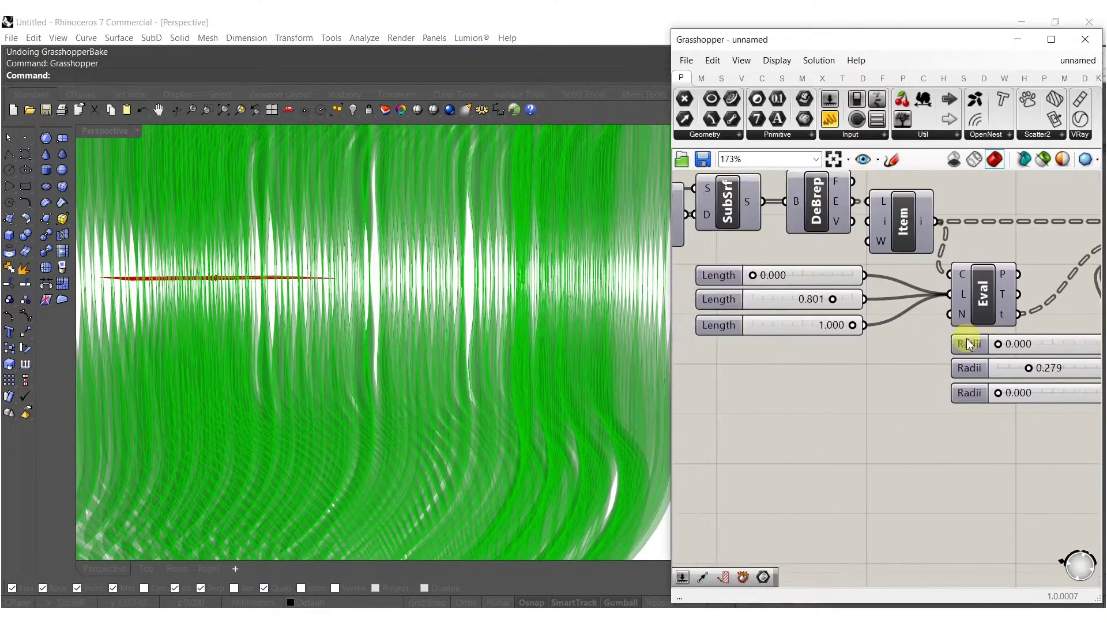
pyautogui.scroll(5, 864, 299)
pyautogui.moveTo(777, 306); pyautogui.dragTo(871, 305, button='right')
pyautogui.doubleClick(813, 309)
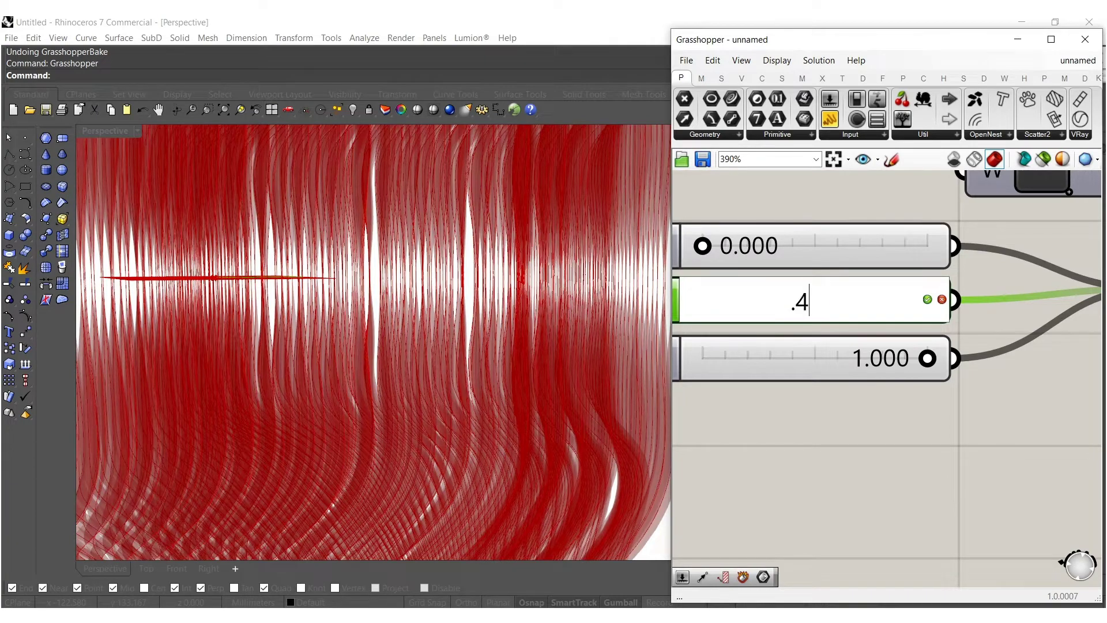
pyautogui.press('Return')
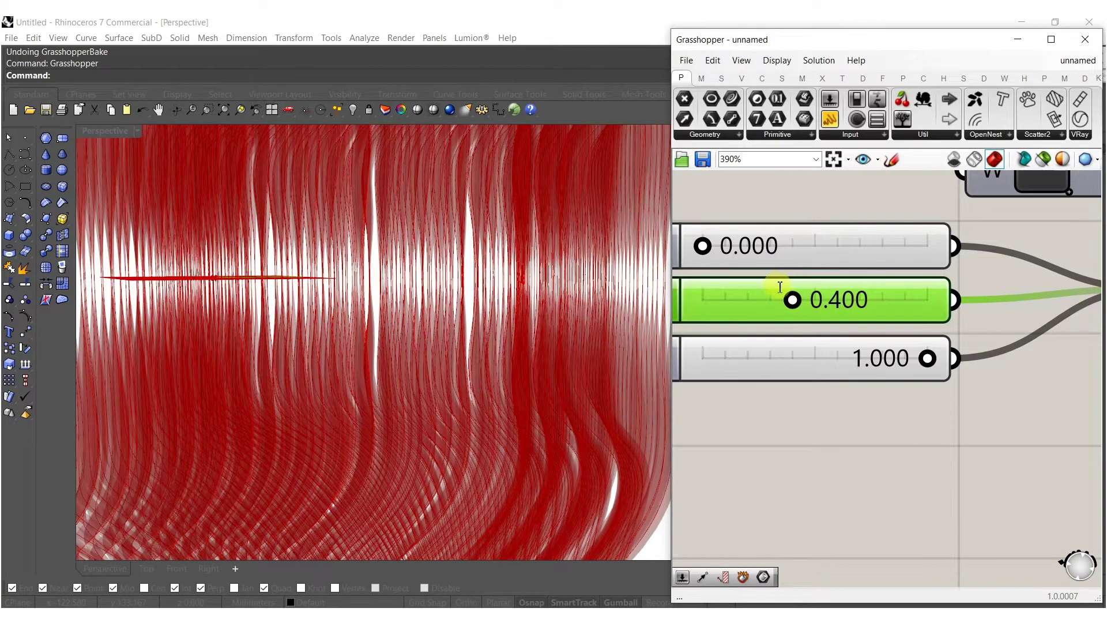
# Step: Set the Count slider of the rotation Series to 4
pyautogui.scroll(-5, 474, 346)
pyautogui.moveTo(474, 346); pyautogui.dragTo(576, 336, button='right')
pyautogui.scroll(-6, 490, 331)
pyautogui.scroll(-4, 840, 353)
pyautogui.scroll(-3, 779, 358)
pyautogui.moveTo(778, 358); pyautogui.dragTo(1034, 367, button='right')
pyautogui.scroll(6, 849, 345)
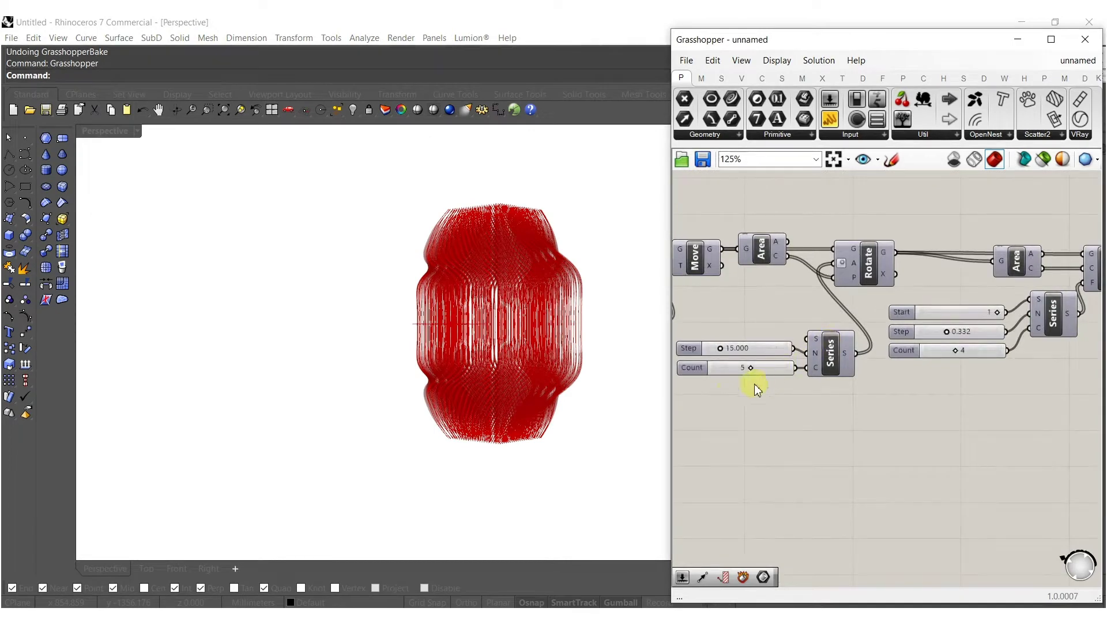
pyautogui.doubleClick(735, 360)
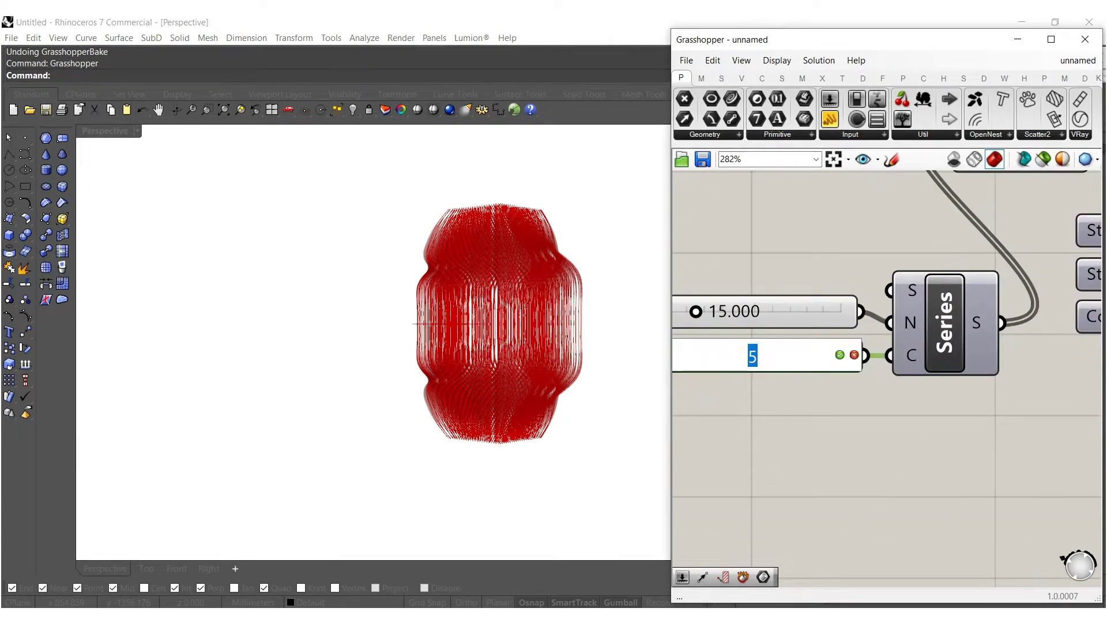
pyautogui.write('4')
pyautogui.press('Return')
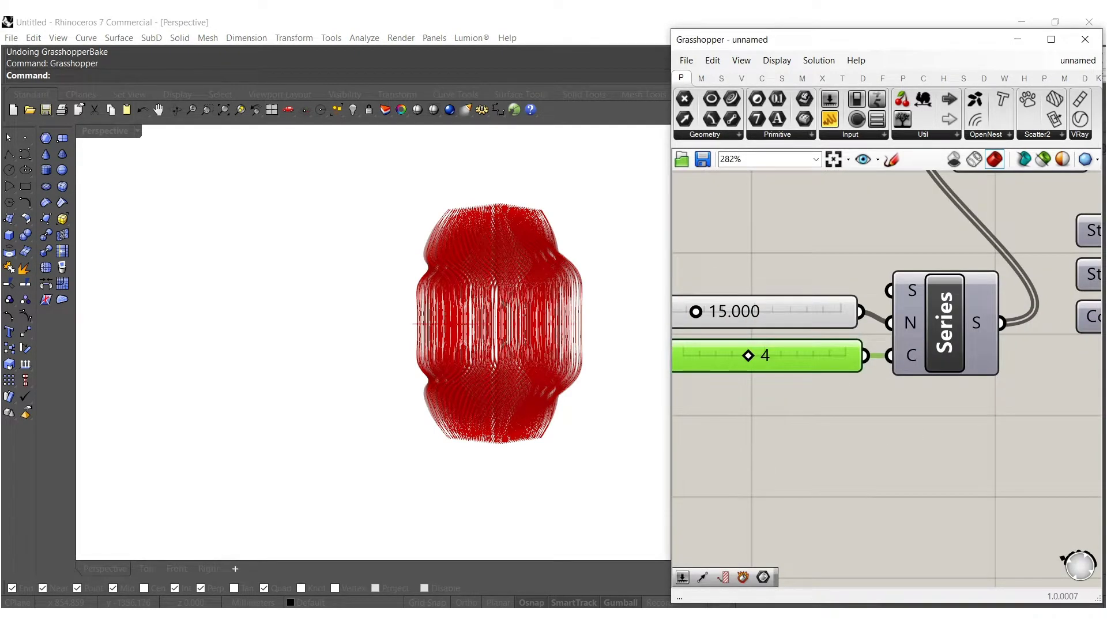
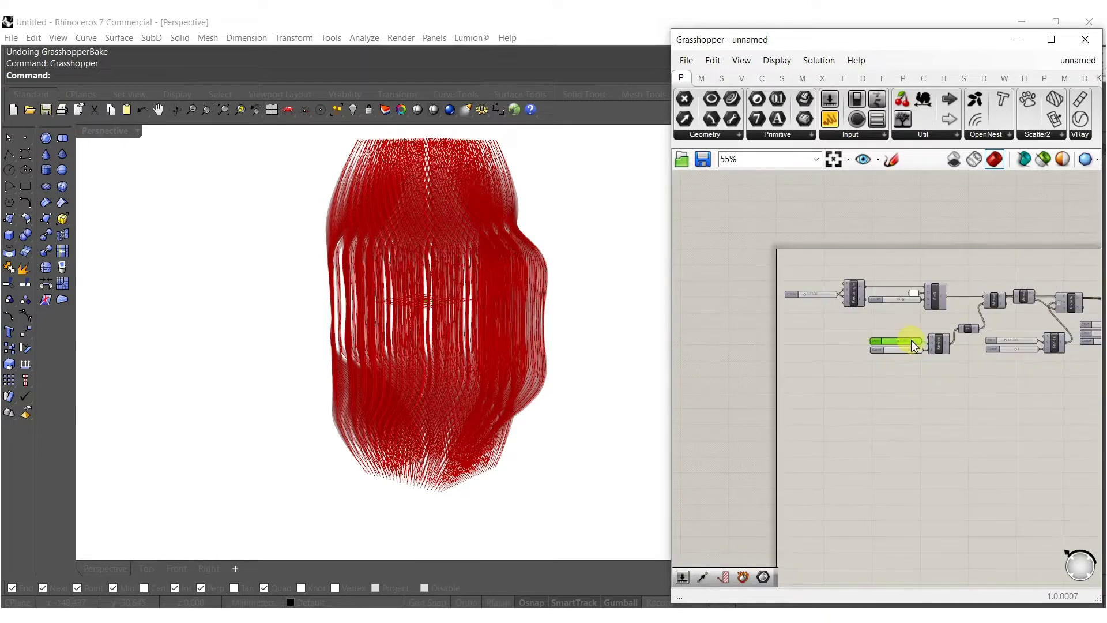
# Step: Raise the Z coordinate slider of the mirror plane's point to 22.719
pyautogui.scroll(10, 773, 354)
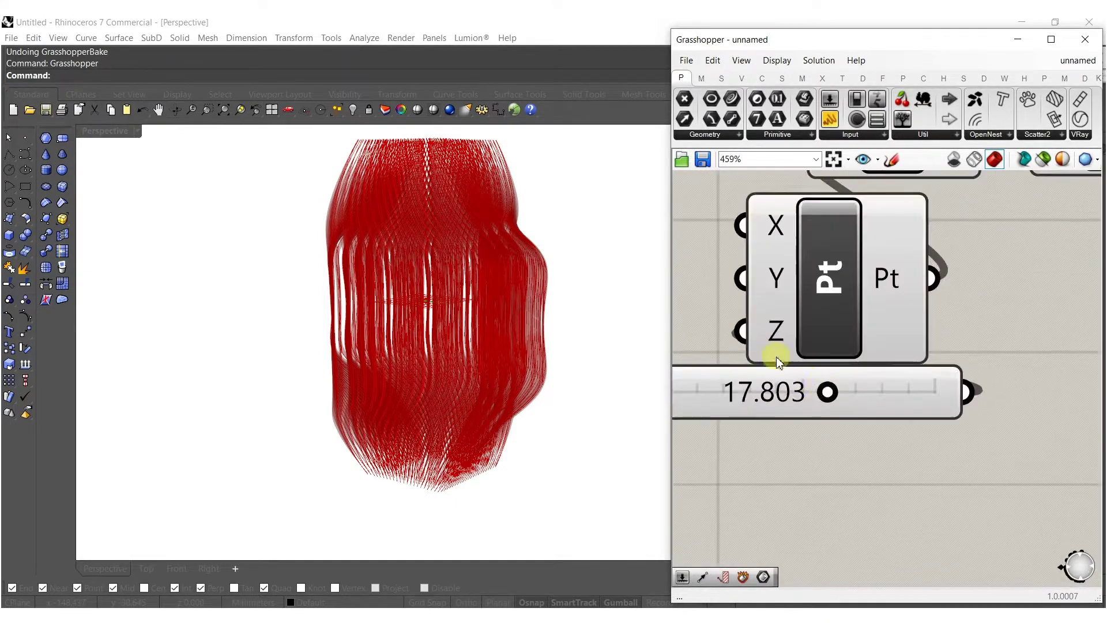
pyautogui.moveTo(829, 393); pyautogui.dragTo(908, 398)
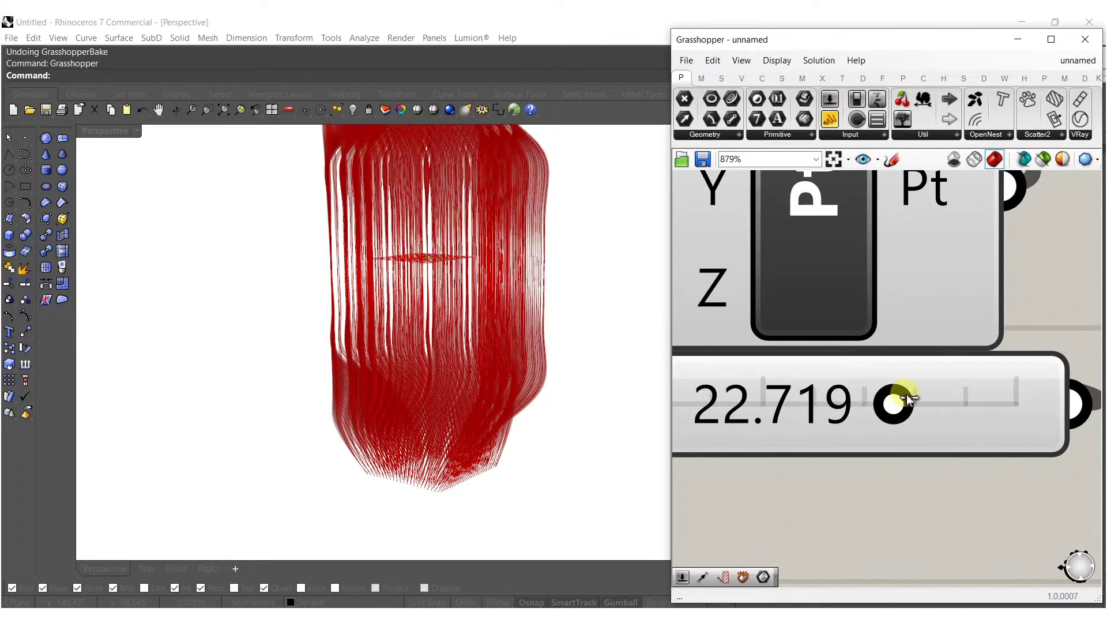
# Step: Bake the updated Mirror and Brep geometry into Rhino and close Grasshopper
pyautogui.scroll(-8, 905, 346)
pyautogui.moveTo(962, 306); pyautogui.dragTo(872, 392, button='right')
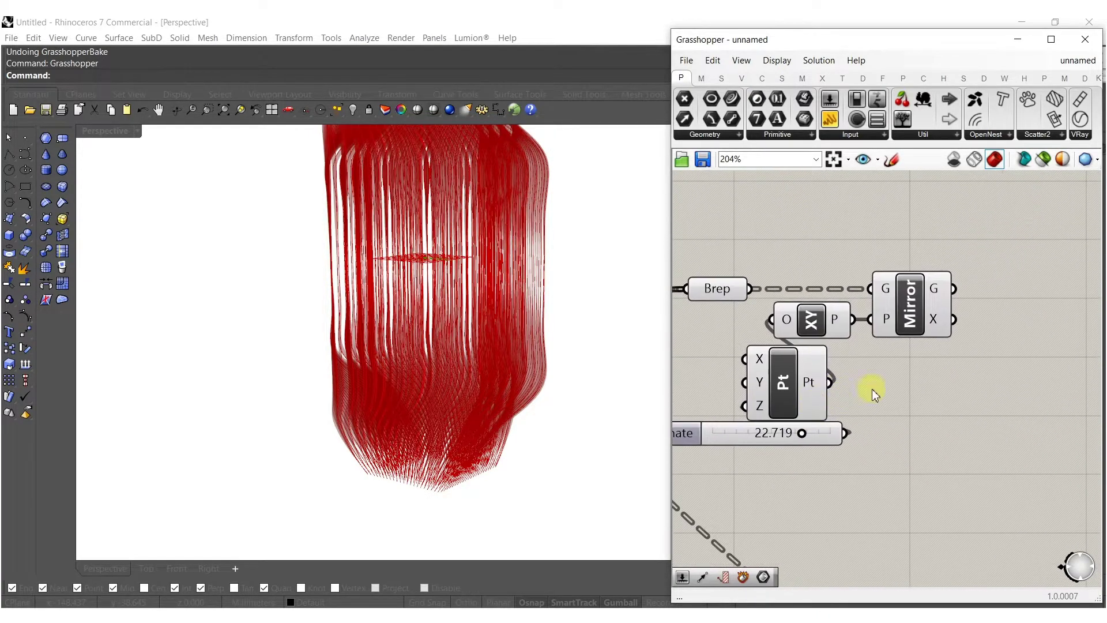
pyautogui.click(912, 306)
pyautogui.keyDown('shift'); pyautogui.click(718, 288); pyautogui.keyUp('shift')
pyautogui.middleClick(718, 288)
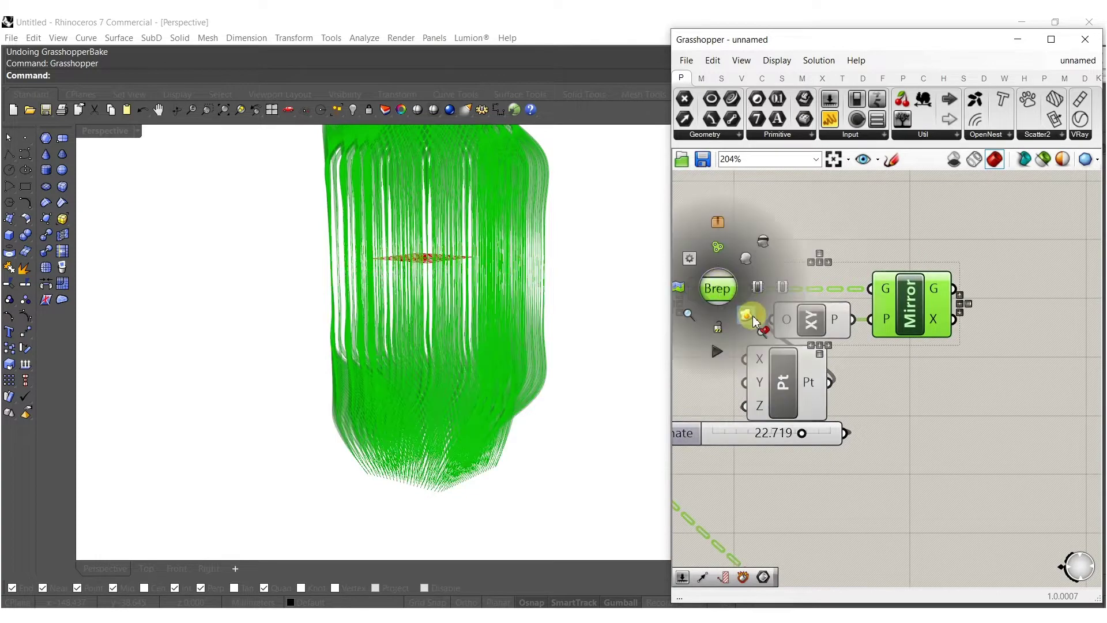
pyautogui.click(1086, 41)
pyautogui.click(1085, 39)
# Step: Examine the baked mirrored form from several angles, including close views of its pipes and tapered ends
pyautogui.moveTo(646, 306); pyautogui.dragTo(552, 330, button='right')
pyautogui.moveTo(553, 330); pyautogui.dragTo(650, 359, button='right')
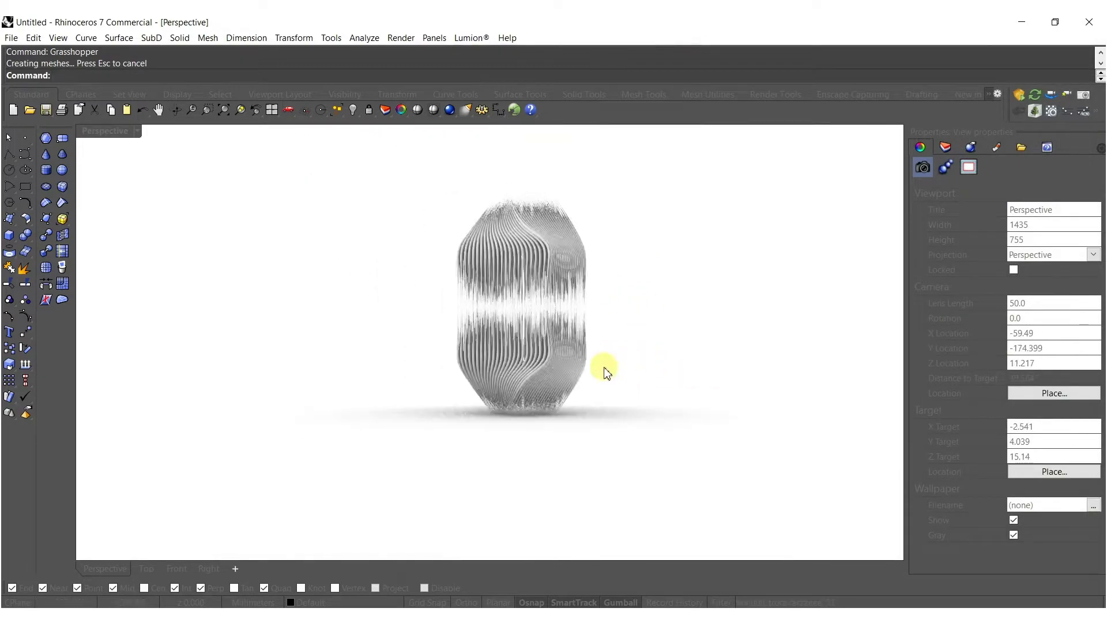
pyautogui.scroll(7, 558, 380)
pyautogui.keyDown('shift'); pyautogui.moveTo(490, 420); pyautogui.dragTo(510, 456, button='right'); pyautogui.keyUp('shift')
pyautogui.moveTo(510, 456); pyautogui.dragTo(474, 564, button='right')
pyautogui.scroll(12, 538, 323)
pyautogui.keyDown('shift'); pyautogui.moveTo(506, 472); pyautogui.dragTo(589, 326, button='right'); pyautogui.keyUp('shift')
pyautogui.scroll(-15, 490, 302)
pyautogui.moveTo(490, 301); pyautogui.dragTo(655, 265, button='right')
# Step: Delete all the baked geometry and reopen Grasshopper
pyautogui.moveTo(734, 261); pyautogui.dragTo(349, 361)
pyautogui.press('Delete')
pyautogui.press('Return')
# Step: Set the step slider of the rotation's Series component to 33
pyautogui.moveTo(683, 380); pyautogui.dragTo(967, 369, button='right')
pyautogui.scroll(-12, 909, 392)
pyautogui.scroll(7, 715, 462)
pyautogui.moveTo(566, 437); pyautogui.dragTo(869, 416, button='right')
pyautogui.scroll(4, 780, 437)
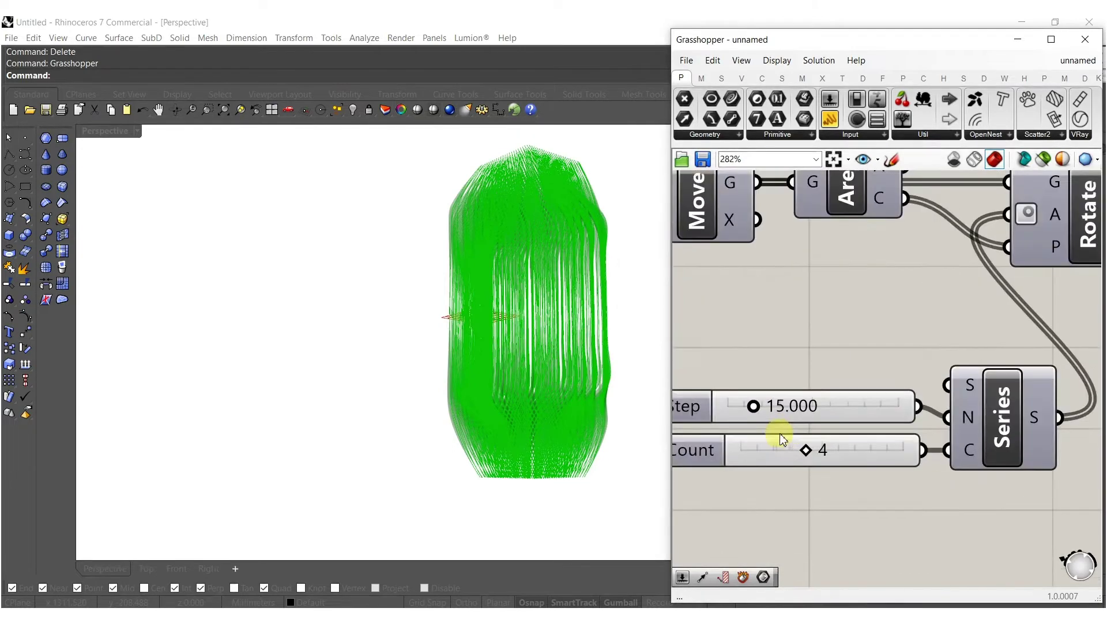
pyautogui.doubleClick(849, 406)
pyautogui.write('33')
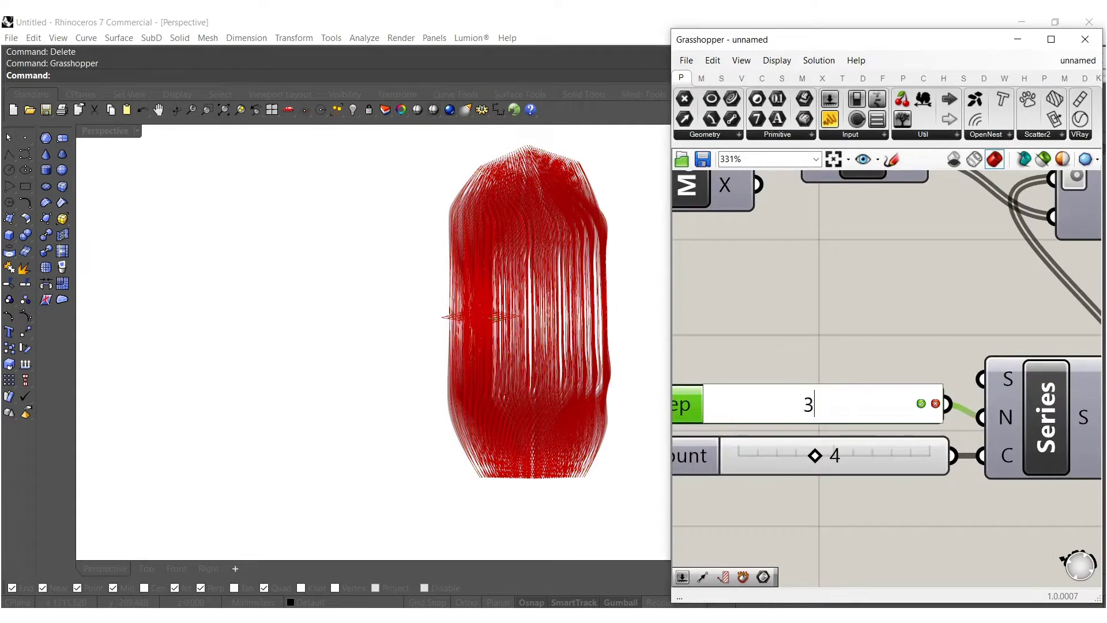
pyautogui.press('Return')
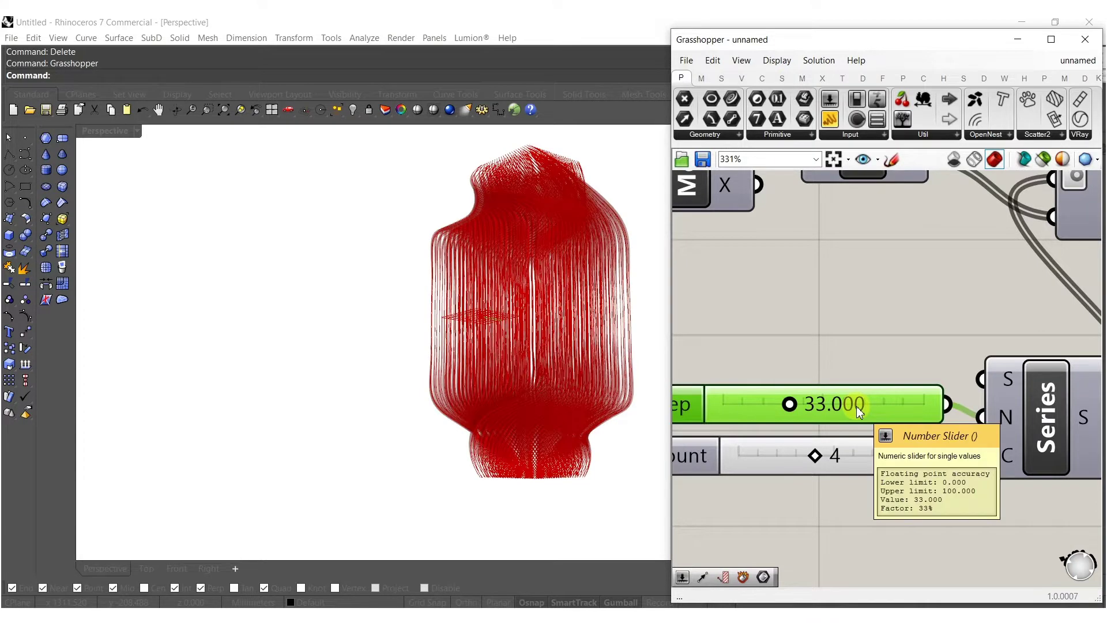
# Step: Set the Series component's count to 5 and inspect the twisted form from another side
pyautogui.doubleClick(863, 454)
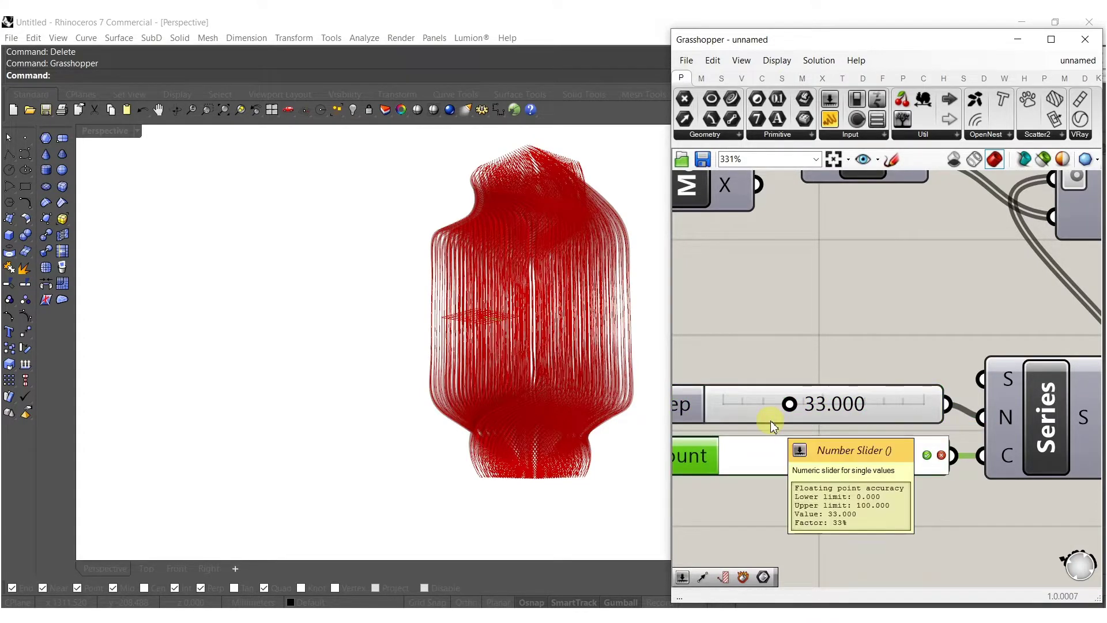
pyautogui.press('Return')
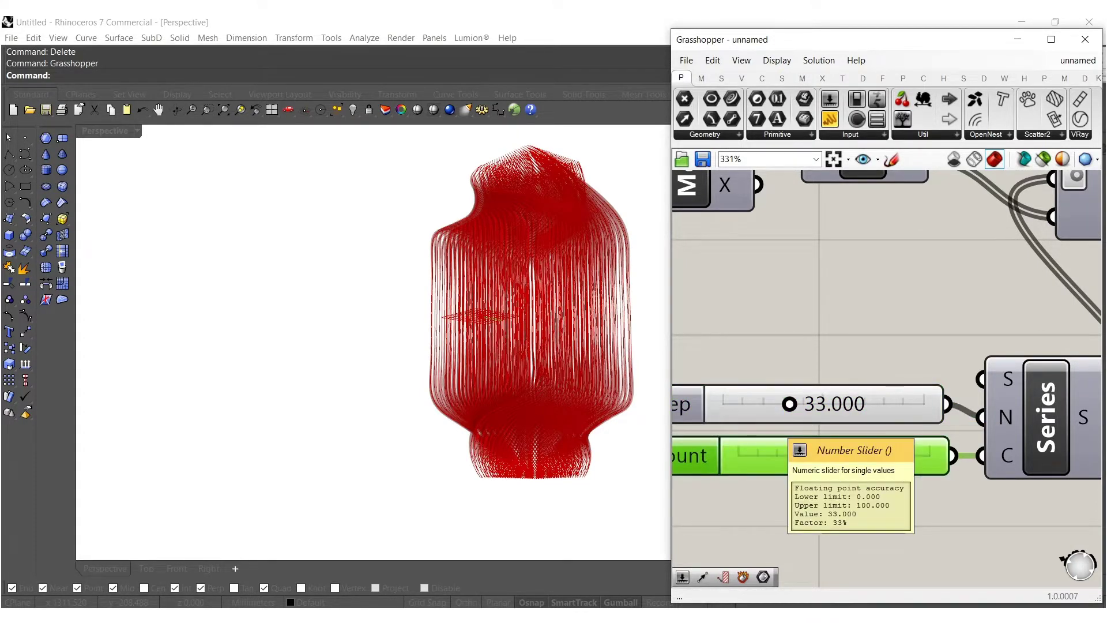
pyautogui.moveTo(613, 365); pyautogui.dragTo(306, 328, button='right')
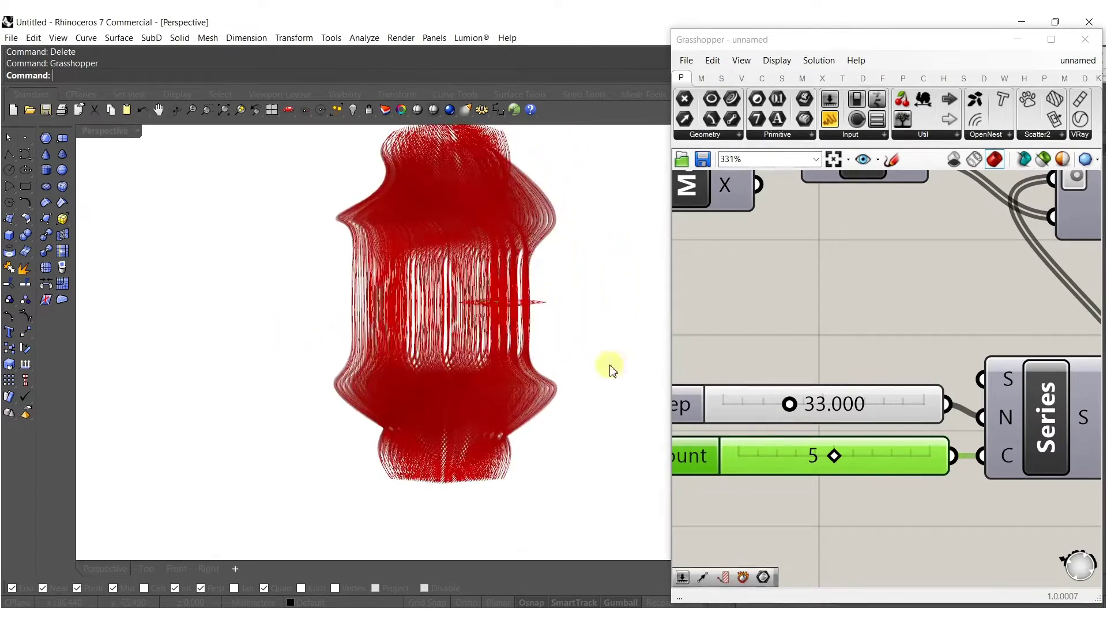
# Step: Set the Series component's step to 20 and check the reshaped preview
pyautogui.click(850, 414)
pyautogui.doubleClick(850, 414)
pyautogui.write('20')
pyautogui.press('Return')
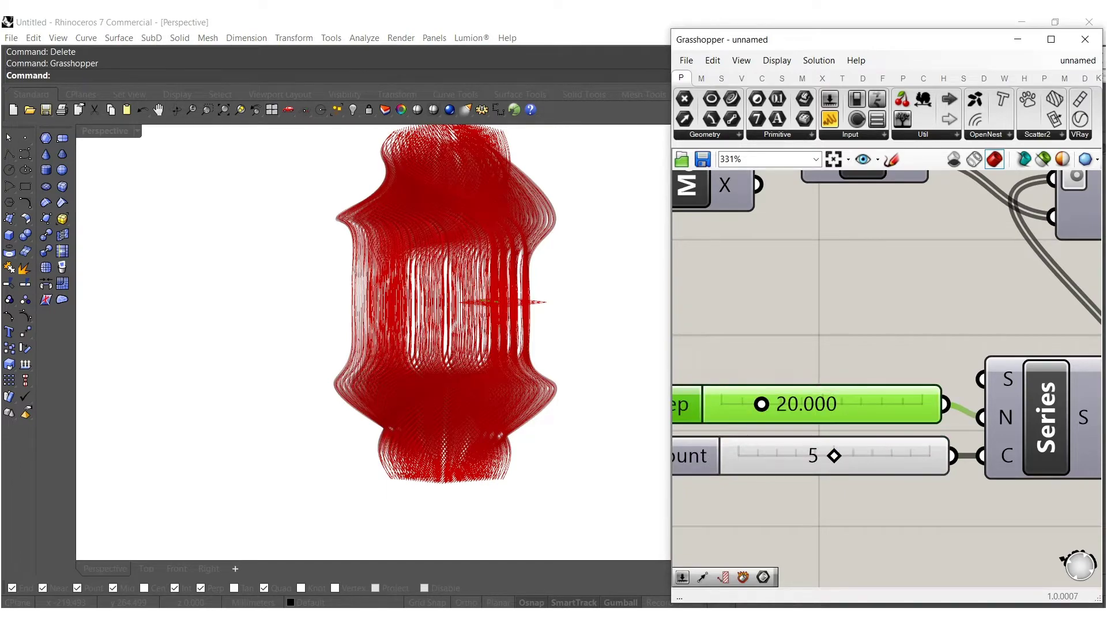
pyautogui.click(699, 389)
pyautogui.moveTo(586, 339); pyautogui.dragTo(633, 332, button='right')
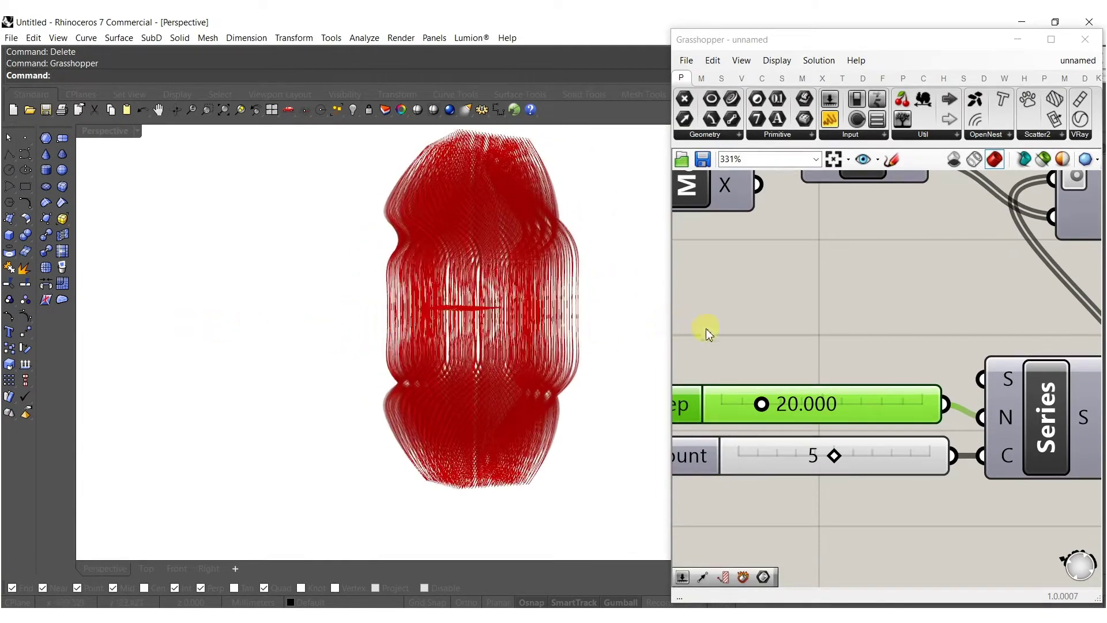
# Step: Bake the Brep and Mirror geometry into Rhino and close Grasshopper
pyautogui.scroll(-10, 925, 393)
pyautogui.moveTo(1042, 413); pyautogui.dragTo(744, 431, button='right')
pyautogui.scroll(10, 1018, 338)
pyautogui.moveTo(897, 384); pyautogui.dragTo(761, 326)
pyautogui.moveTo(847, 362); pyautogui.dragTo(903, 407, button='right')
pyautogui.moveTo(934, 455); pyautogui.dragTo(870, 375)
pyautogui.moveTo(870, 373); pyautogui.dragTo(929, 373, button='right')
pyautogui.click(749, 374)
pyautogui.middleClick(748, 375)
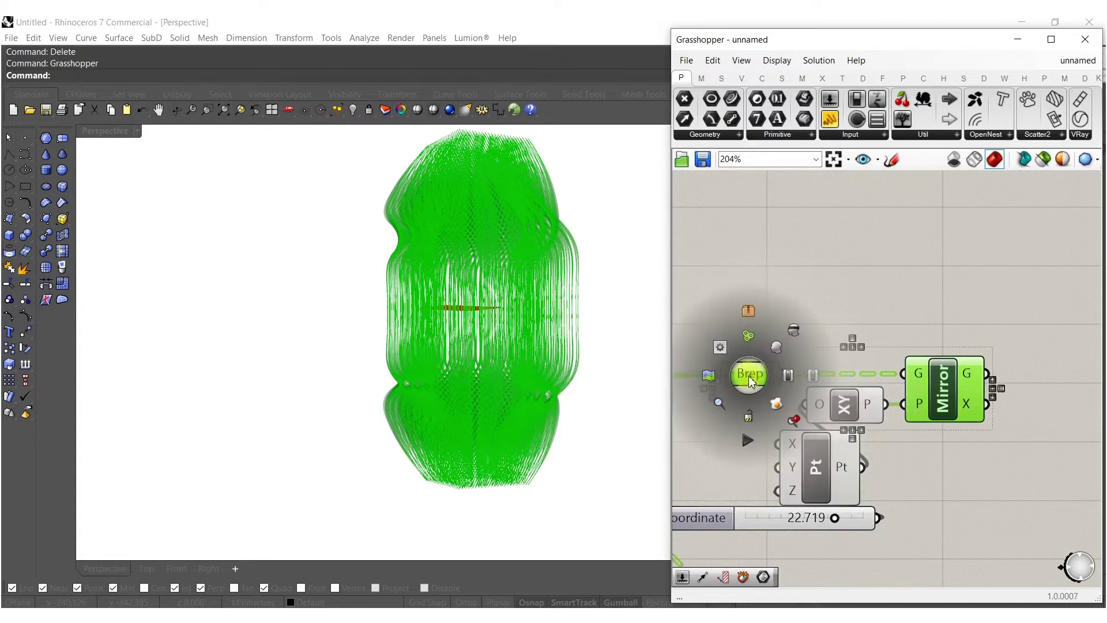
pyautogui.click(1086, 42)
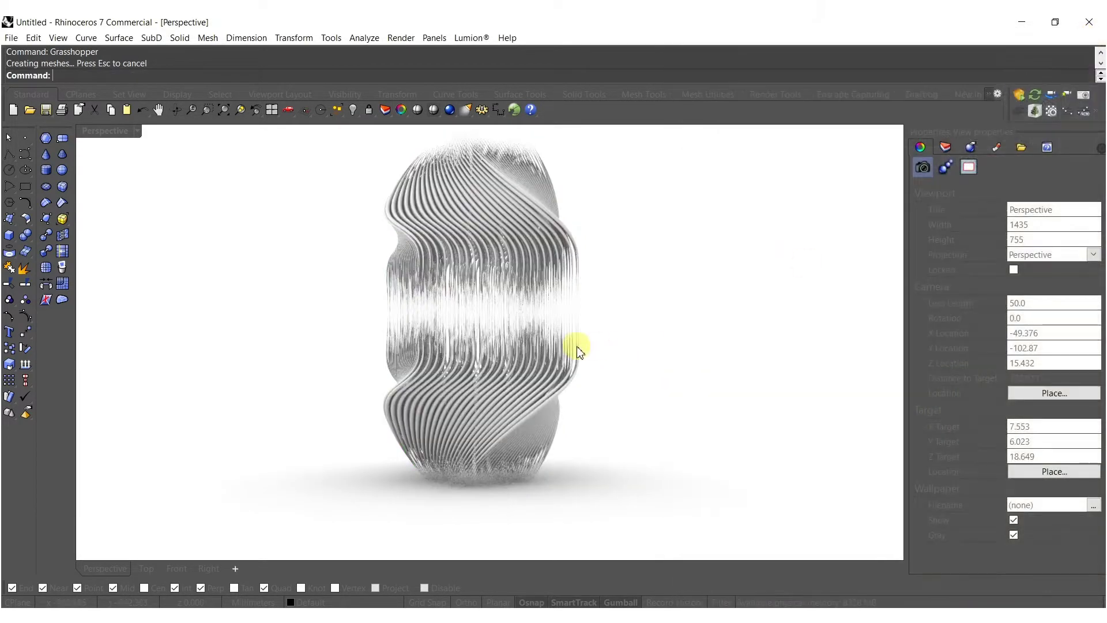
# Step: Orbit around the baked form, delete all of its surfaces and reopen Grasshopper
pyautogui.moveTo(576, 349); pyautogui.dragTo(662, 297, button='right')
pyautogui.moveTo(692, 266); pyautogui.dragTo(482, 309)
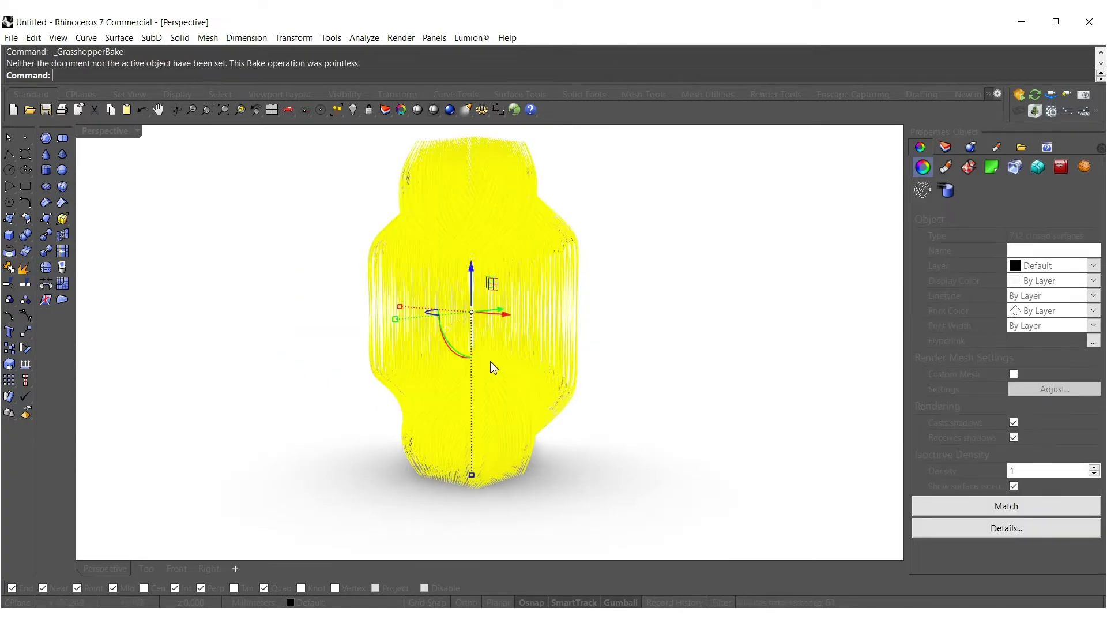
pyautogui.click(491, 360)
pyautogui.moveTo(640, 273); pyautogui.dragTo(344, 380)
pyautogui.press('Delete')
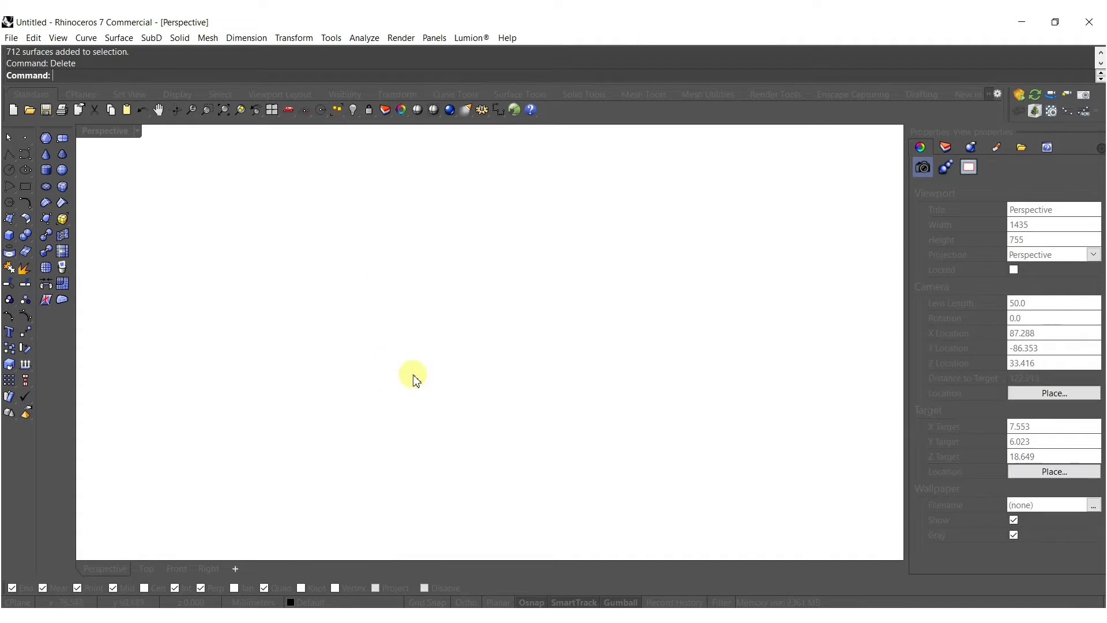
pyautogui.press('Return')
# Step: Set the 10.268 slider near the start of the definition to 7 to narrow the form
pyautogui.moveTo(801, 445); pyautogui.dragTo(929, 412, button='right')
pyautogui.scroll(-7, 928, 412)
pyautogui.moveTo(686, 504); pyautogui.dragTo(970, 406, button='right')
pyautogui.moveTo(841, 450); pyautogui.dragTo(960, 427, button='right')
pyautogui.moveTo(739, 442); pyautogui.dragTo(934, 436, button='right')
pyautogui.moveTo(740, 418); pyautogui.dragTo(934, 416, button='right')
pyautogui.scroll(12, 934, 416)
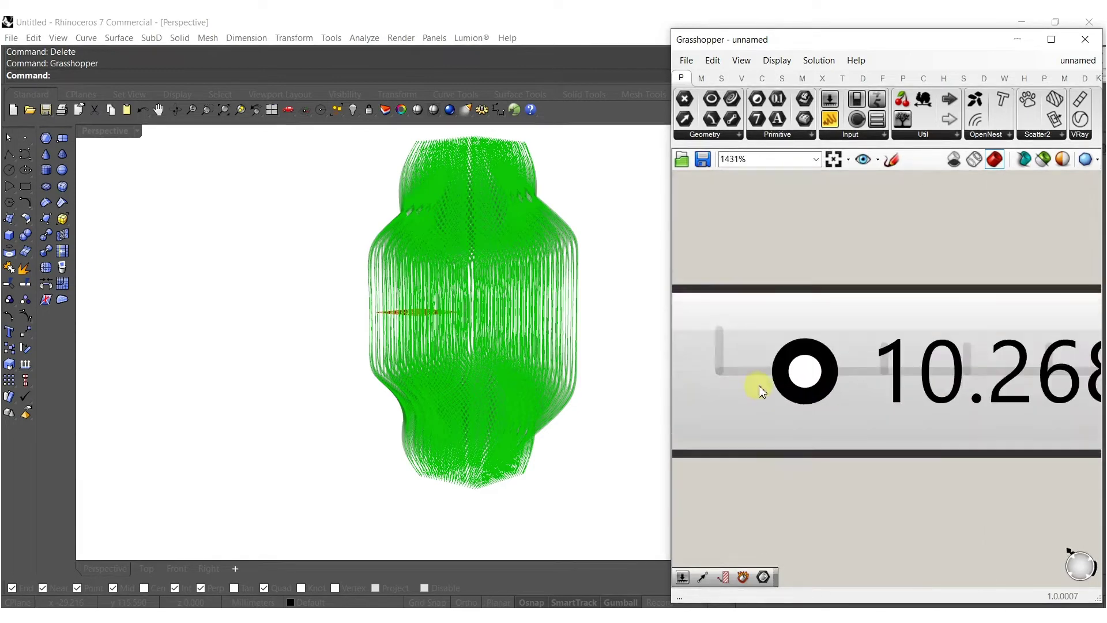
pyautogui.click(766, 376)
pyautogui.doubleClick(766, 375)
pyautogui.write('7')
pyautogui.press('Return')
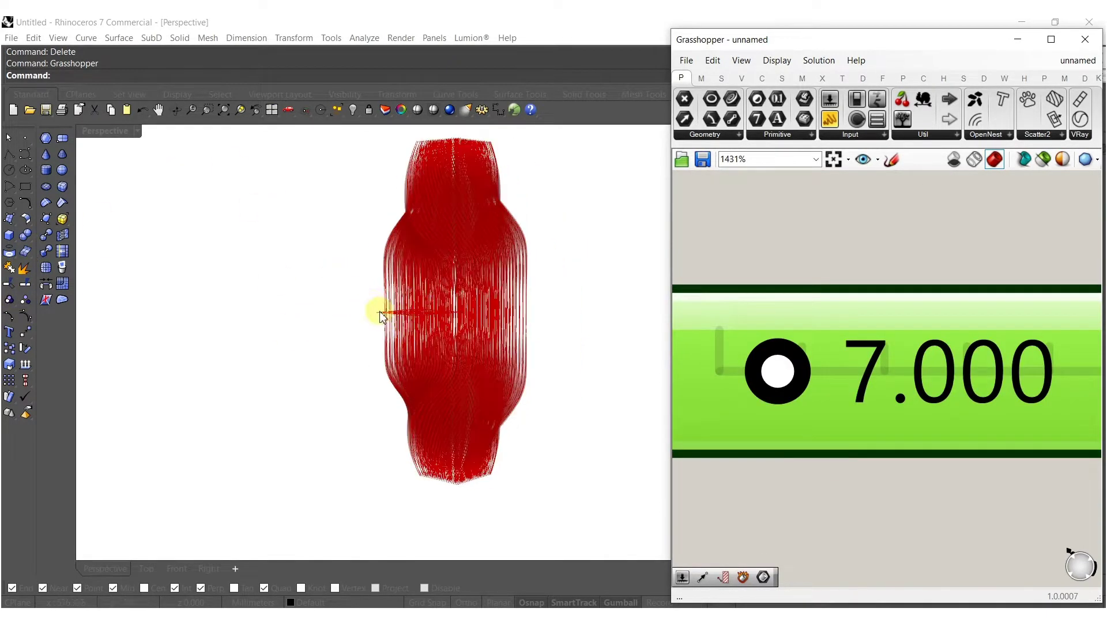
# Step: Set the middle Length slider feeding the Evaluate Length component to 0.35
pyautogui.scroll(4, 456, 317)
pyautogui.moveTo(485, 349); pyautogui.dragTo(576, 371, button='right')
pyautogui.scroll(-10, 813, 386)
pyautogui.scroll(-5, 822, 377)
pyautogui.moveTo(934, 403); pyautogui.dragTo(830, 417, button='right')
pyautogui.scroll(7, 964, 412)
pyautogui.scroll(-6, 798, 444)
pyautogui.moveTo(735, 467); pyautogui.dragTo(929, 434, button='right')
pyautogui.scroll(4, 853, 386)
pyautogui.scroll(4, 782, 403)
pyautogui.scroll(3, 780, 403)
pyautogui.doubleClick(775, 394)
pyautogui.write('.35')
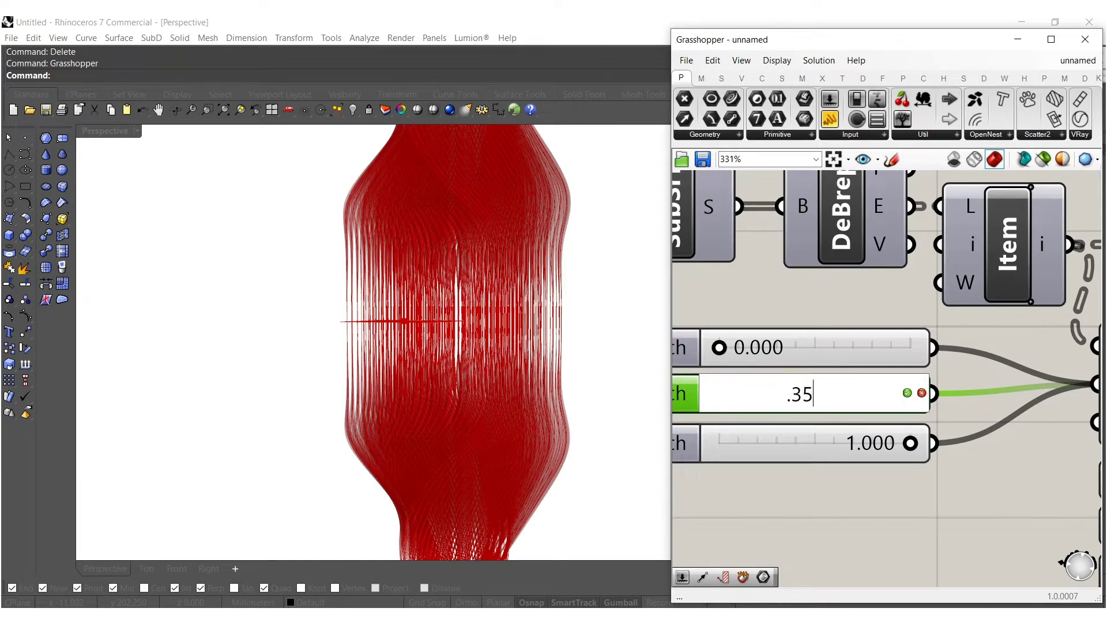
pyautogui.press('Return')
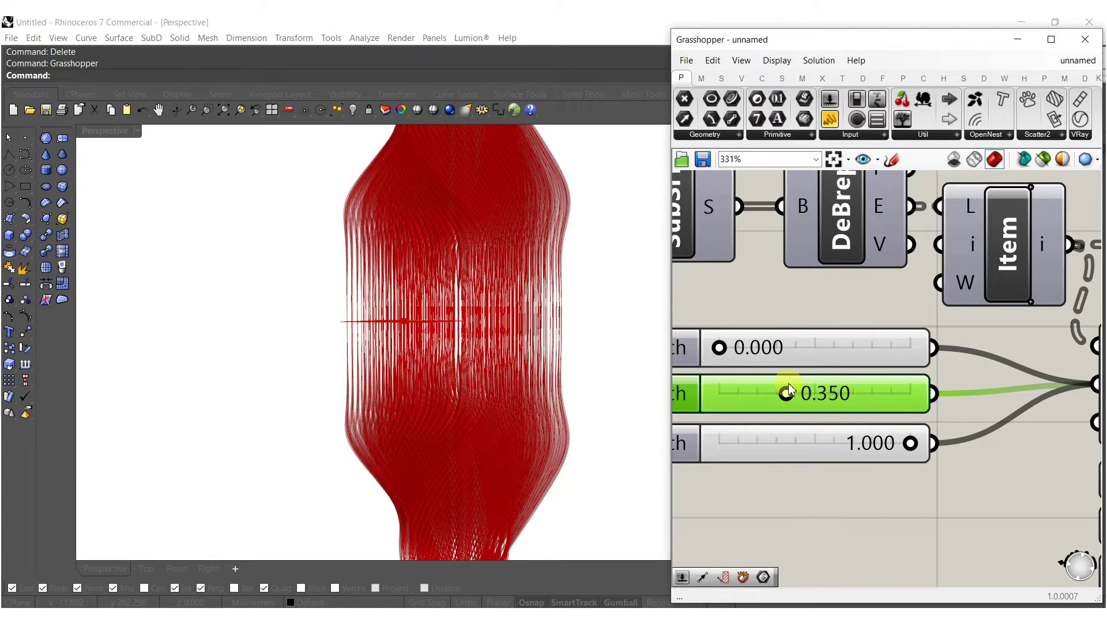
# Step: Select the Brep and Mirror components, bake them into Rhino and close Grasshopper
pyautogui.scroll(-10, 810, 370)
pyautogui.scroll(5, 973, 371)
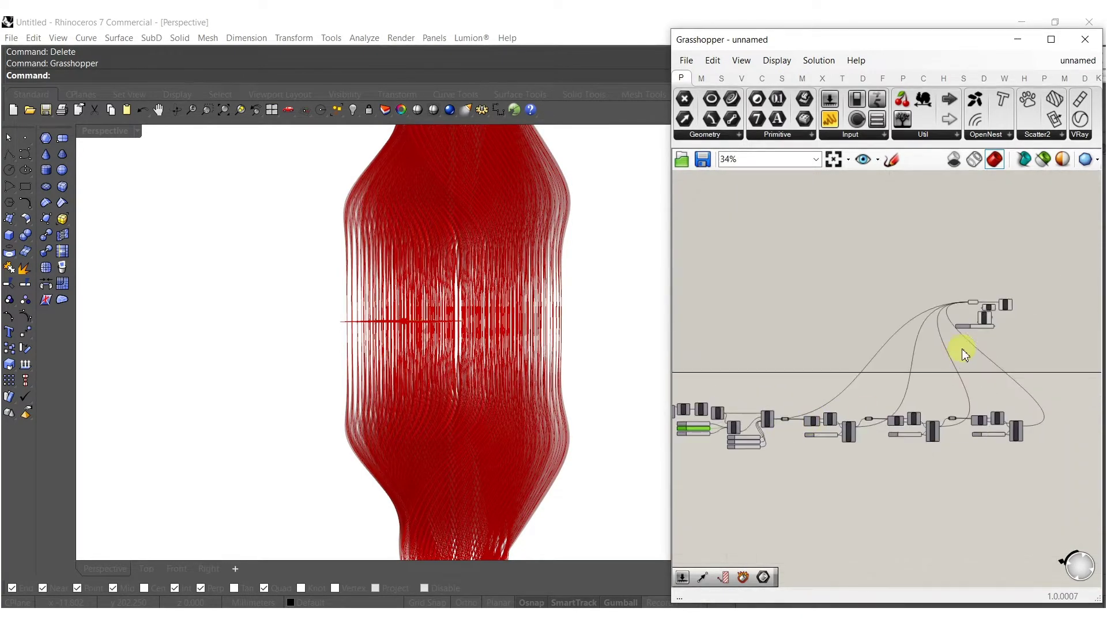
pyautogui.moveTo(939, 341); pyautogui.dragTo(780, 340)
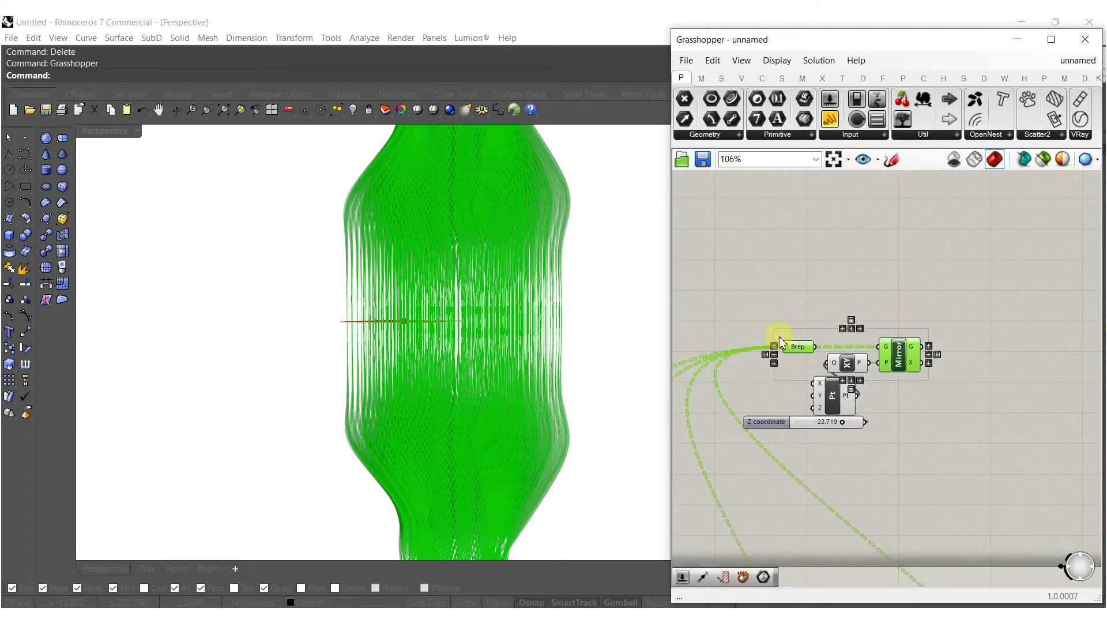
pyautogui.middleClick(802, 365)
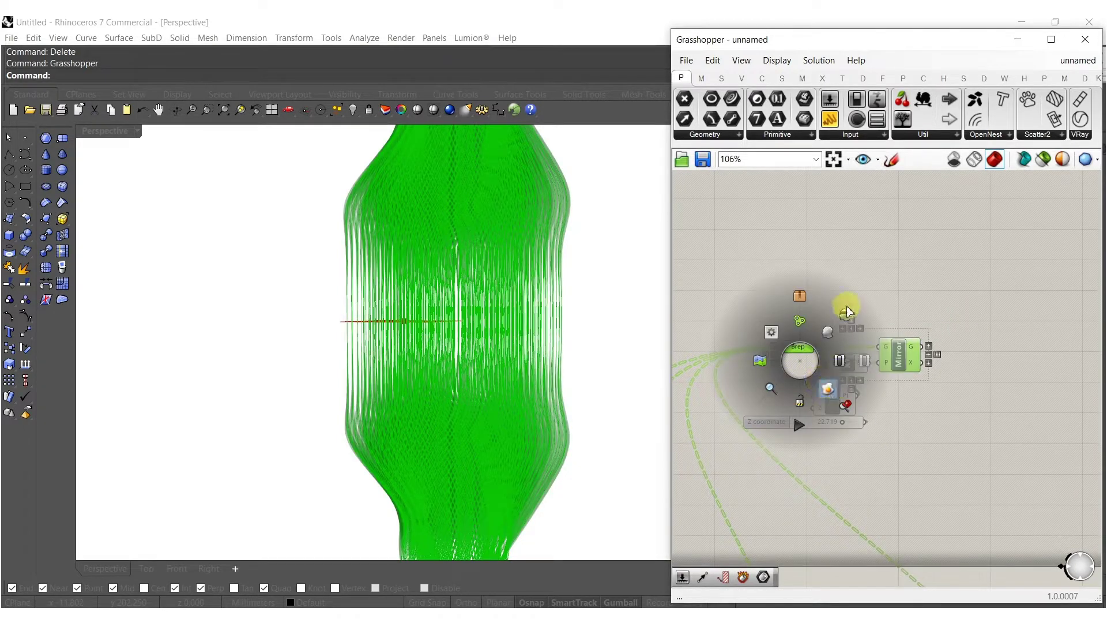
pyautogui.click(832, 322)
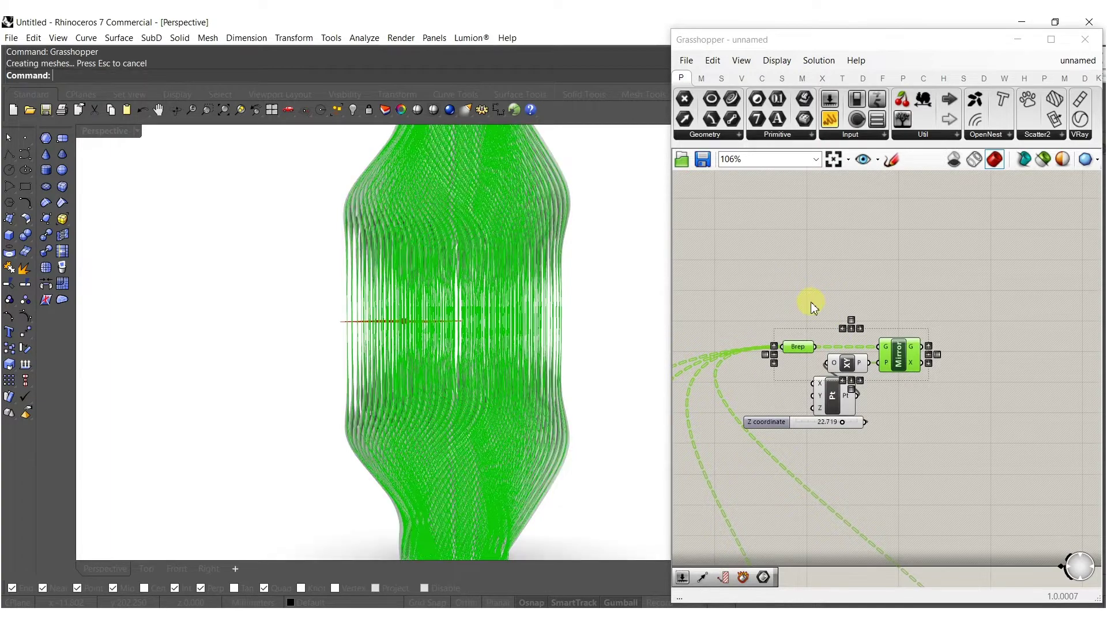
pyautogui.click(1087, 37)
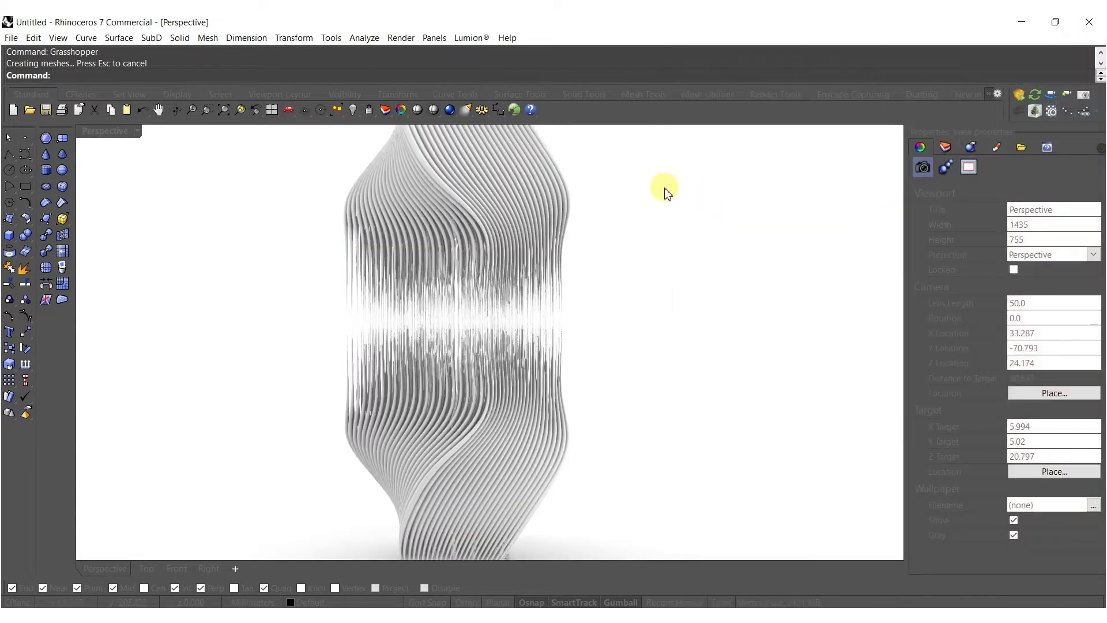
# Step: View the baked narrow form from several sides, delete all of it and reopen Grasshopper
pyautogui.moveTo(632, 397); pyautogui.dragTo(536, 361, button='right')
pyautogui.scroll(-4, 473, 385)
pyautogui.scroll(4, 491, 353)
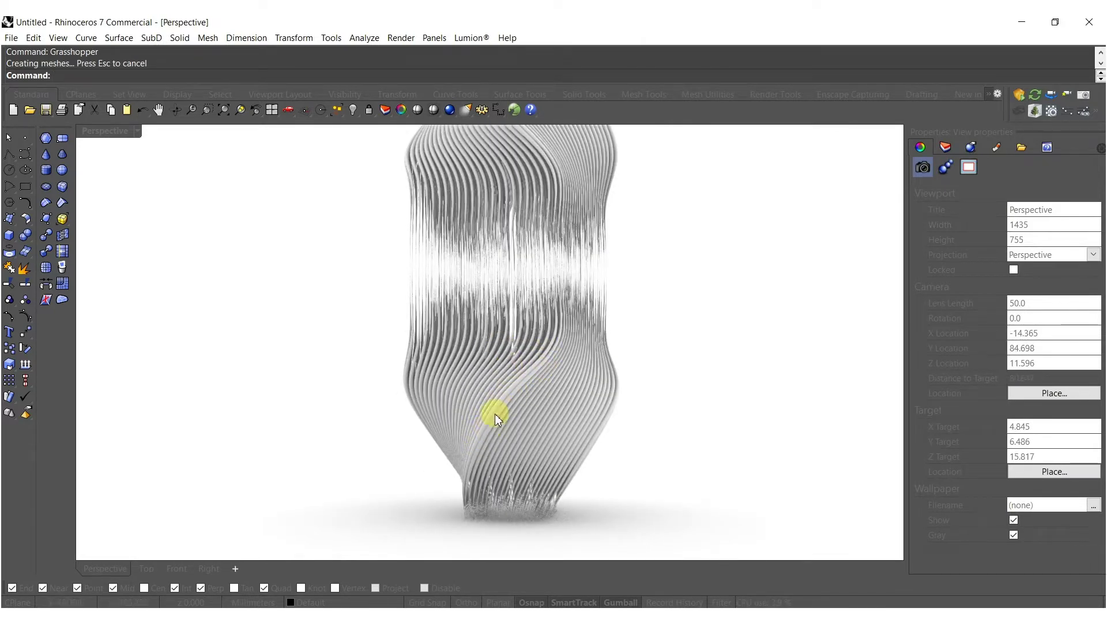
pyautogui.moveTo(489, 429); pyautogui.dragTo(553, 440, button='right')
pyautogui.moveTo(667, 380); pyautogui.dragTo(382, 238)
pyautogui.press('Delete')
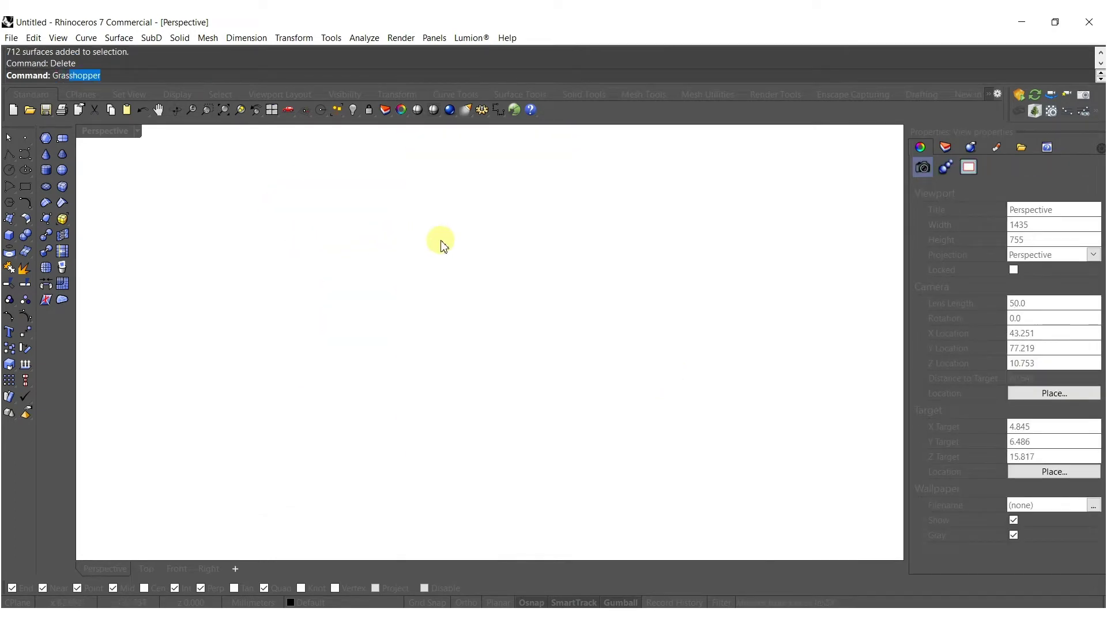
pyautogui.press('Return')
# Step: Adjust the middle Length slider of the Evaluate Length component to 0.227
pyautogui.moveTo(736, 380); pyautogui.dragTo(1006, 347, button='right')
pyautogui.moveTo(861, 423); pyautogui.dragTo(972, 322, button='right')
pyautogui.scroll(-7, 964, 325)
pyautogui.scroll(6, 821, 402)
pyautogui.moveTo(804, 372); pyautogui.dragTo(797, 372)
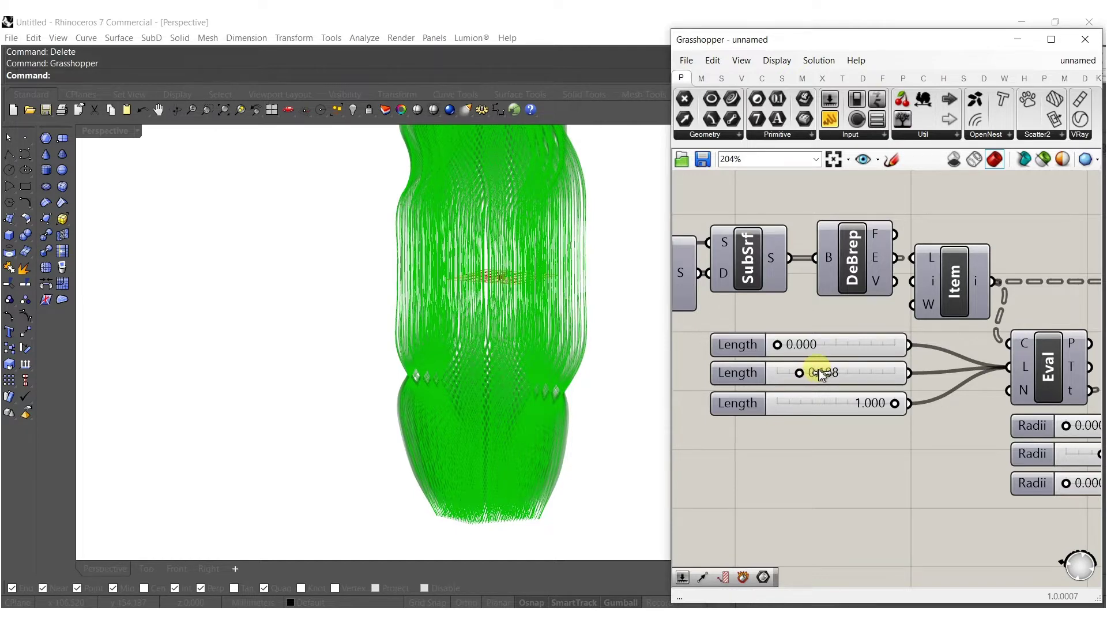
pyautogui.moveTo(821, 369); pyautogui.dragTo(802, 390)
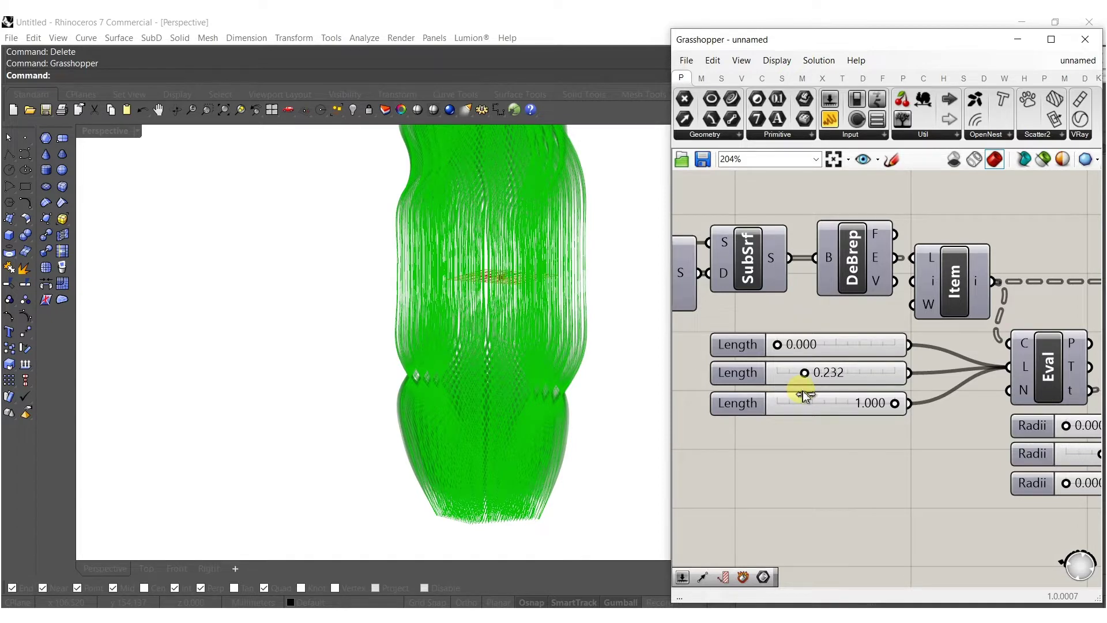
pyautogui.moveTo(821, 438); pyautogui.dragTo(821, 439)
# Step: Bake the updated mirrored pipe form into Rhino and close Grasshopper
pyautogui.middleClick(818, 439)
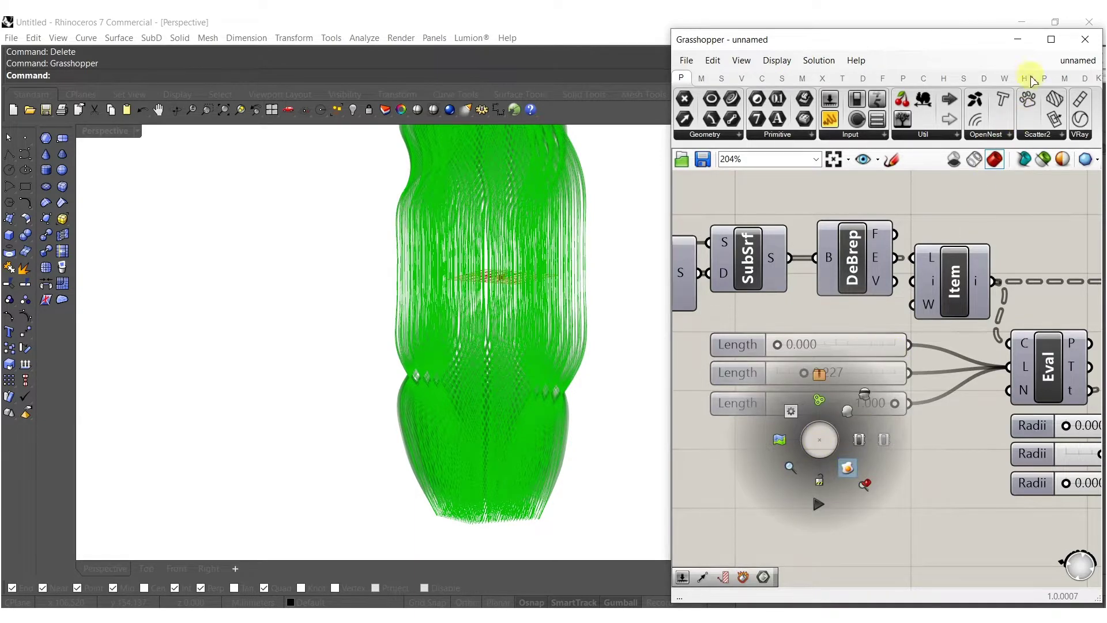
pyautogui.click(1086, 41)
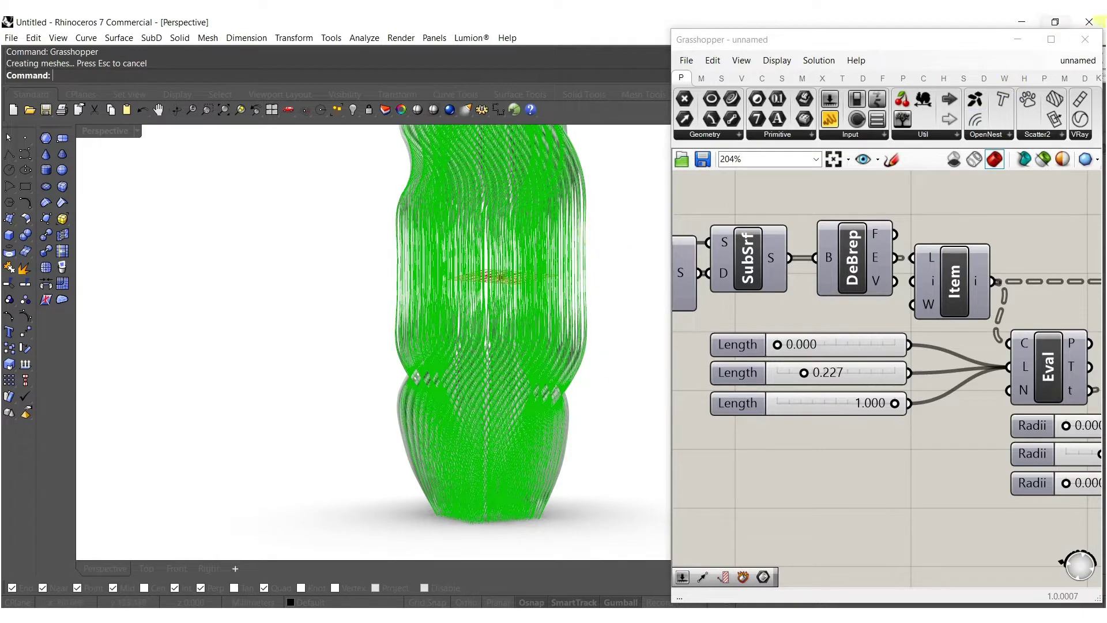
pyautogui.click(1085, 40)
# Step: Select the upper mirrored half of the baked pipes and shift it slightly down along Z toward the lower half
pyautogui.moveTo(587, 277); pyautogui.dragTo(475, 165, button='right')
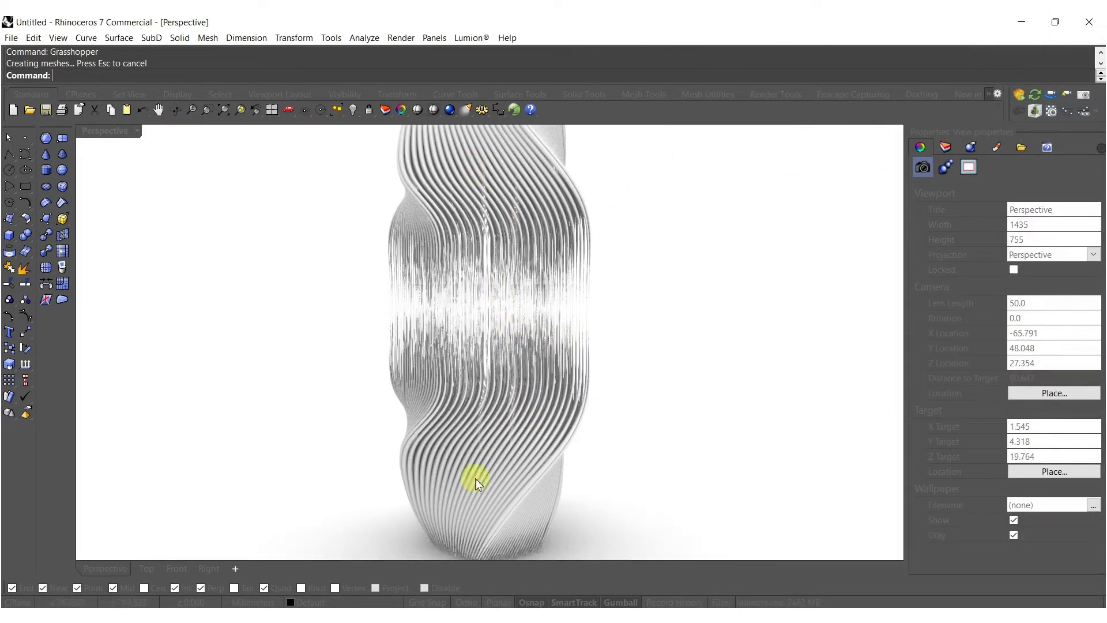
pyautogui.scroll(-3, 519, 461)
pyautogui.moveTo(563, 439); pyautogui.dragTo(575, 343, button='right')
pyautogui.moveTo(556, 278); pyautogui.dragTo(661, 301, button='right')
pyautogui.moveTo(660, 301); pyautogui.dragTo(326, 196)
pyautogui.scroll(3, 537, 224)
pyautogui.moveTo(531, 200); pyautogui.dragTo(389, 255)
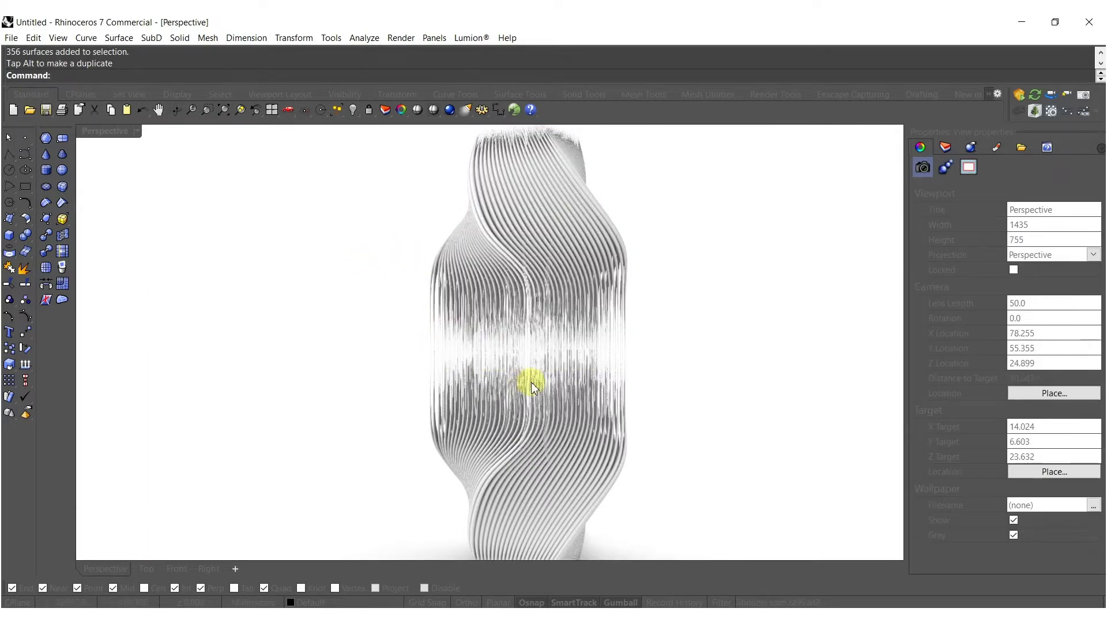
pyautogui.moveTo(531, 388); pyautogui.dragTo(600, 336, button='right')
pyautogui.moveTo(682, 330); pyautogui.dragTo(313, 169)
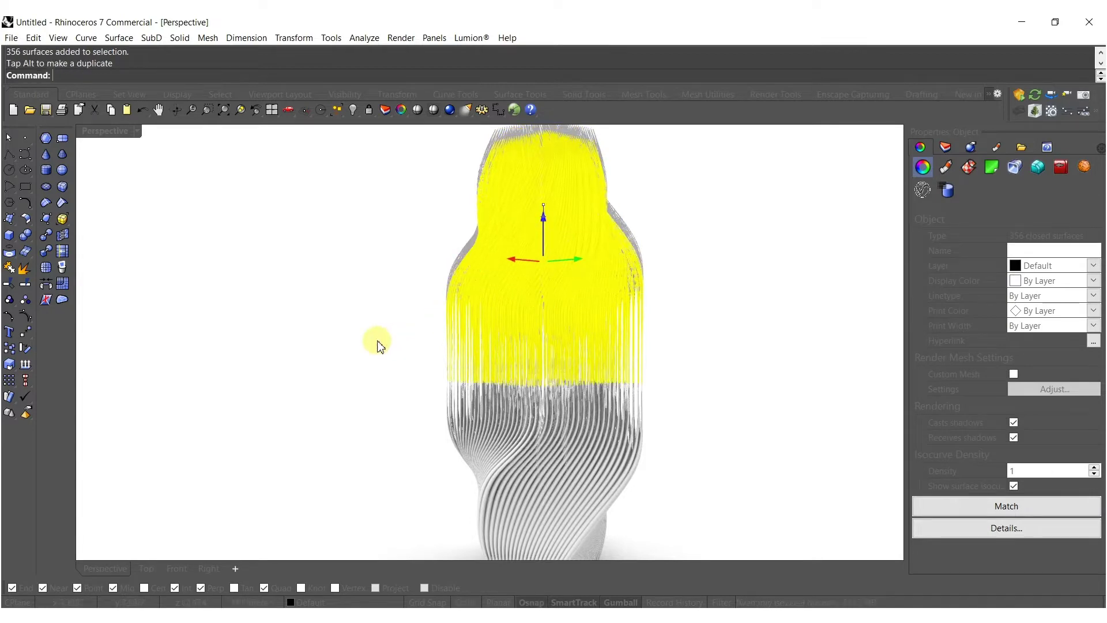
pyautogui.click(339, 349)
pyautogui.keyDown('shift'); pyautogui.moveTo(509, 381); pyautogui.dragTo(563, 339, button='right'); pyautogui.keyUp('shift')
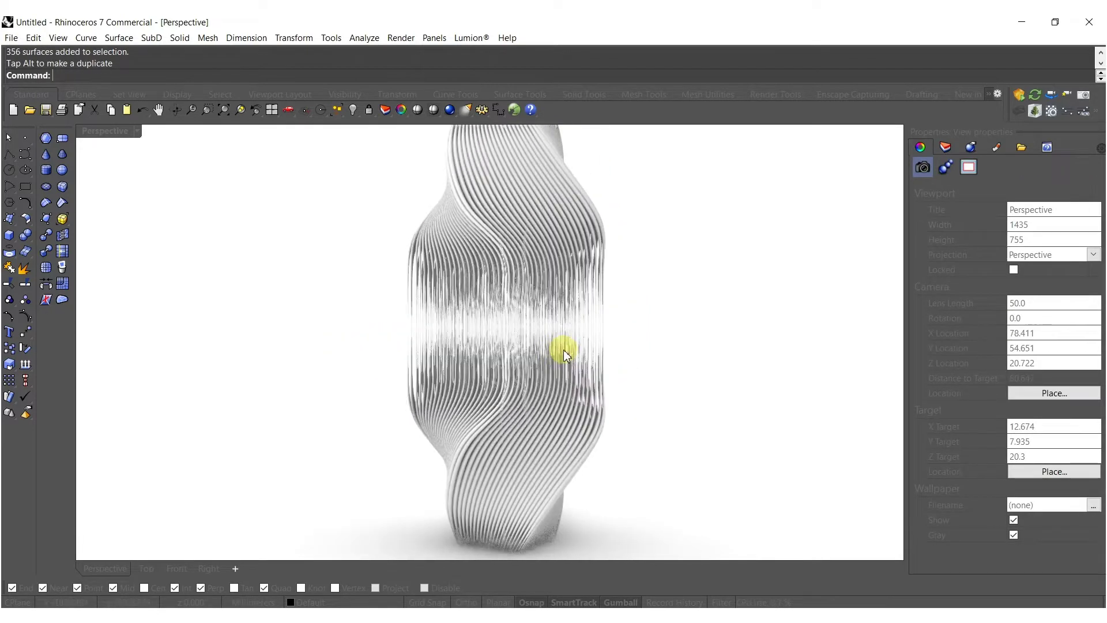
# Step: Zoom to the whole baked form and preview it rotating with the Turntable command
pyautogui.scroll(-4, 533, 349)
pyautogui.moveTo(637, 447); pyautogui.dragTo(368, 162)
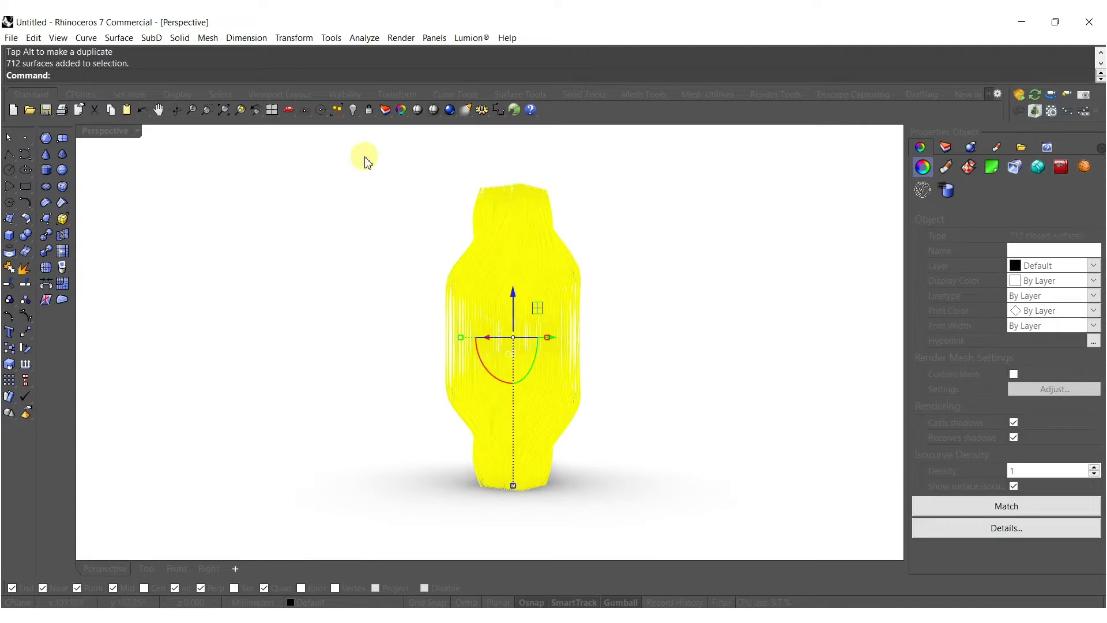
pyautogui.hotkey('ctrl', 'shift', 'e')
pyautogui.press('Escape')
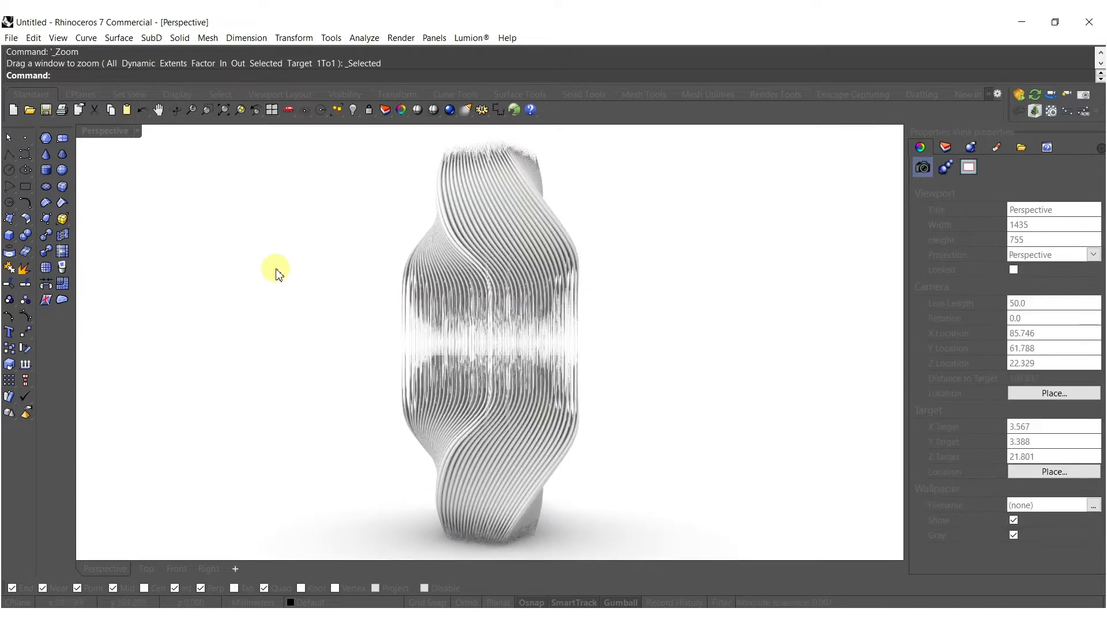
pyautogui.write('Turn')
pyautogui.press('Return')
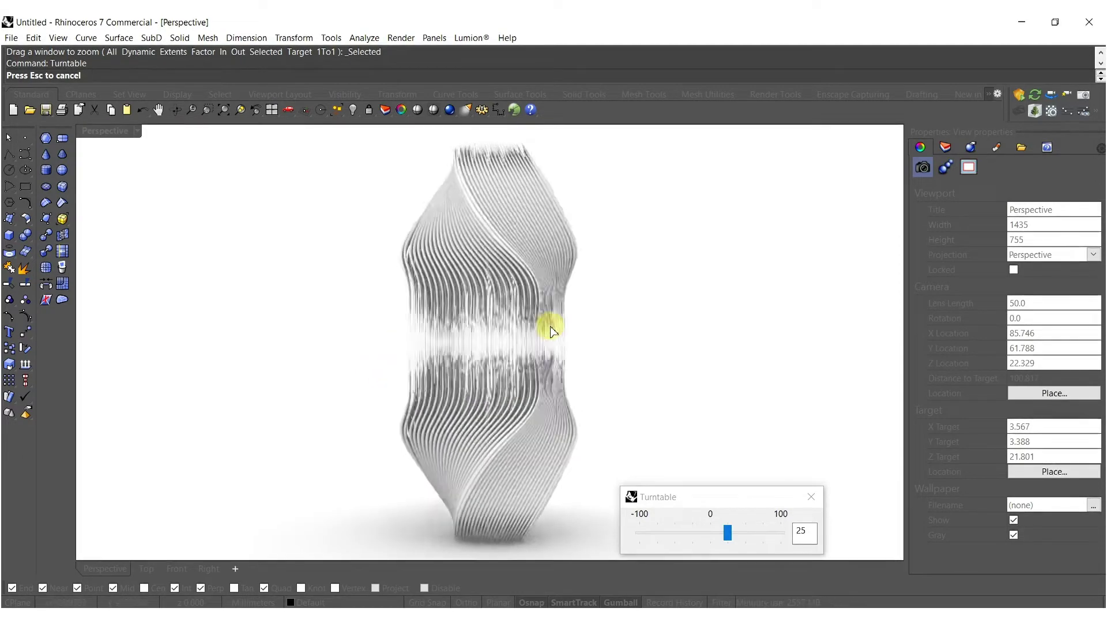
pyautogui.click(810, 496)
# Step: Convert all the baked pipe surfaces to polygon meshes, keeping the preset low polygon density, and delete the original surfaces
pyautogui.moveTo(638, 265); pyautogui.dragTo(630, 397, button='right')
pyautogui.scroll(-6, 630, 398)
pyautogui.moveTo(660, 469); pyautogui.dragTo(473, 236)
pyautogui.scroll(-5, 573, 358)
pyautogui.moveTo(571, 359); pyautogui.dragTo(536, 358, button='right')
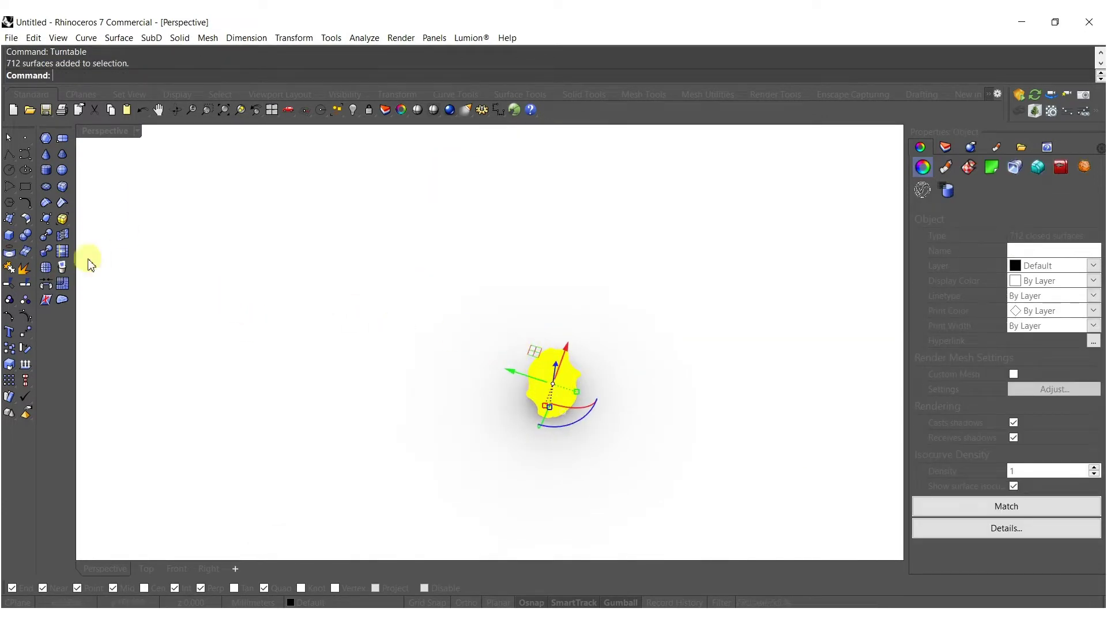
pyautogui.click(26, 252)
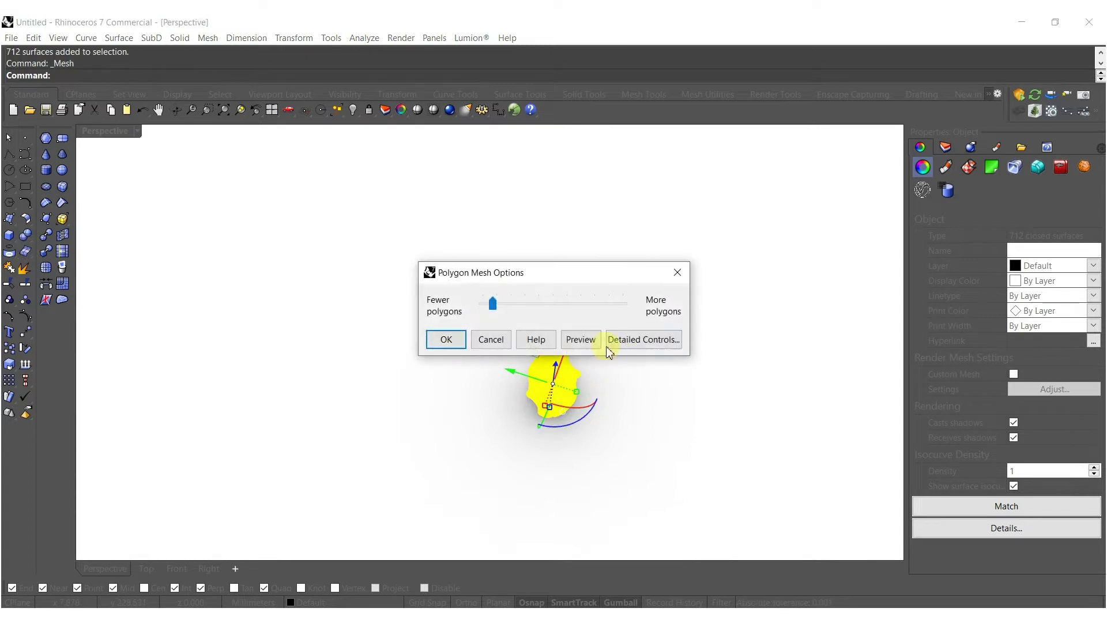
pyautogui.click(446, 340)
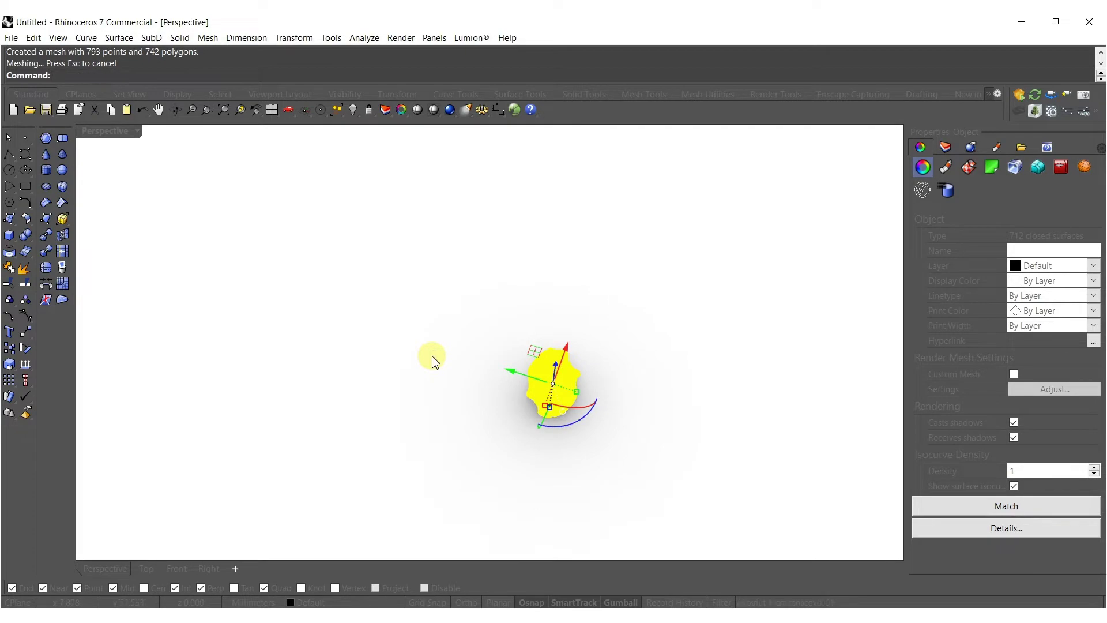
pyautogui.press('Delete')
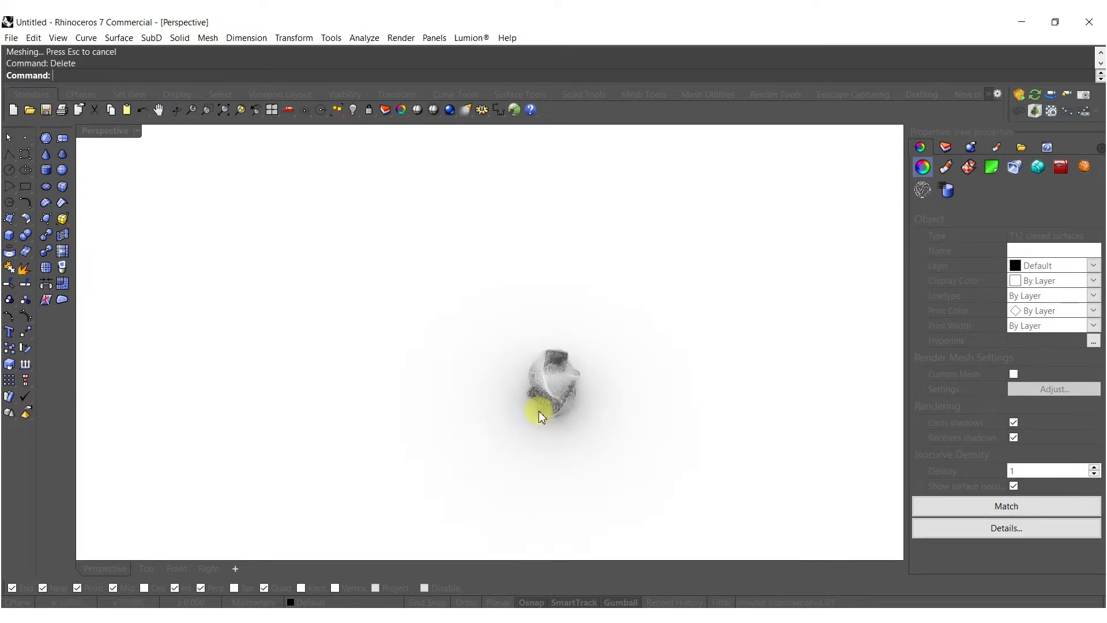
# Step: Select all the pipe meshes of the form and join them into a single mesh
pyautogui.scroll(10, 568, 363)
pyautogui.scroll(5, 555, 261)
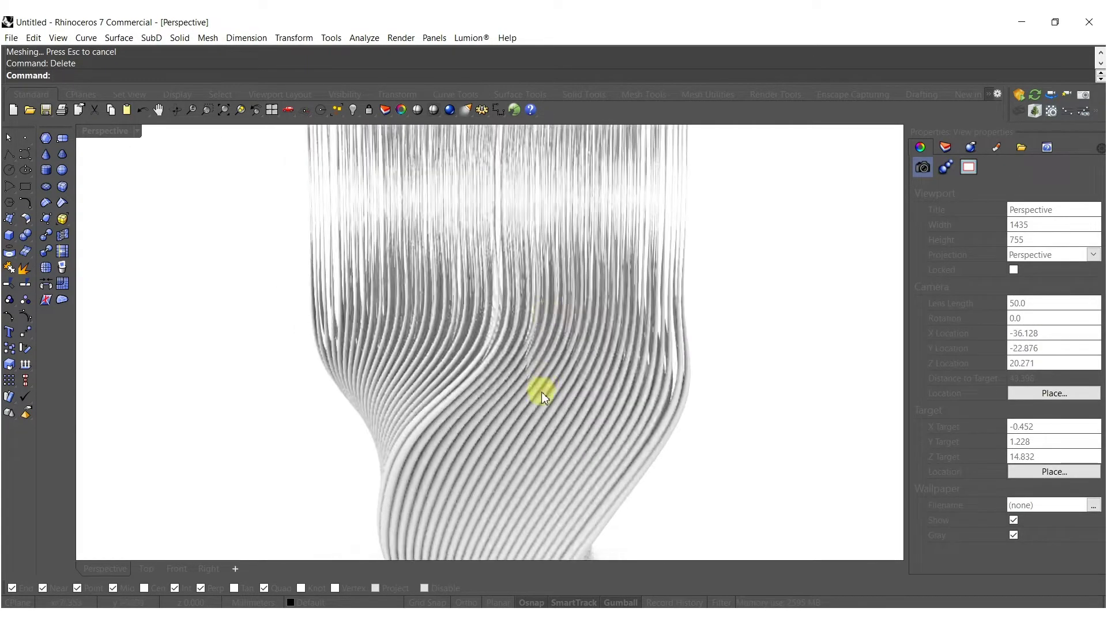
pyautogui.scroll(-10, 490, 323)
pyautogui.moveTo(684, 441); pyautogui.dragTo(213, 172)
pyautogui.moveTo(500, 353); pyautogui.dragTo(513, 367, button='right')
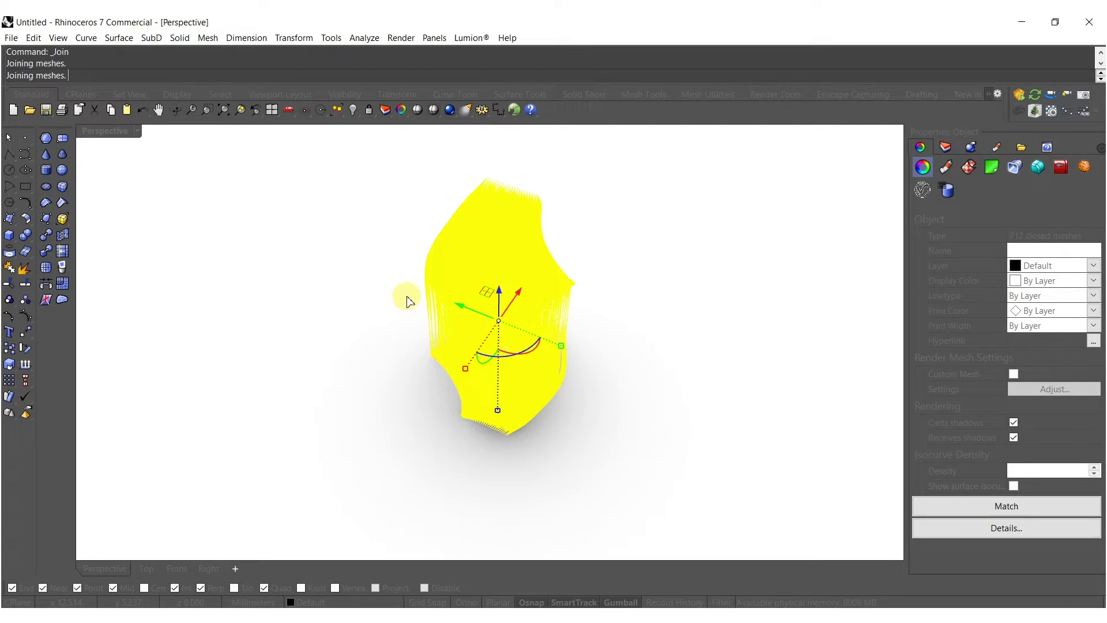
# Step: Check the joined mesh in Shaded display and return the perspective view to Rendered display
pyautogui.moveTo(324, 222)
pyautogui.mouseDown(button='right')
pyautogui.moveTo(484, 398)
pyautogui.moveTo(444, 229)
pyautogui.mouseUp(button='right')
pyautogui.middleClick(385, 327)
pyautogui.click(399, 331)
pyautogui.scroll(-9, 477, 398)
pyautogui.press('Escape')
pyautogui.scroll(9, 478, 413)
pyautogui.click(452, 354)
pyautogui.moveTo(462, 388); pyautogui.dragTo(511, 392, button='right')
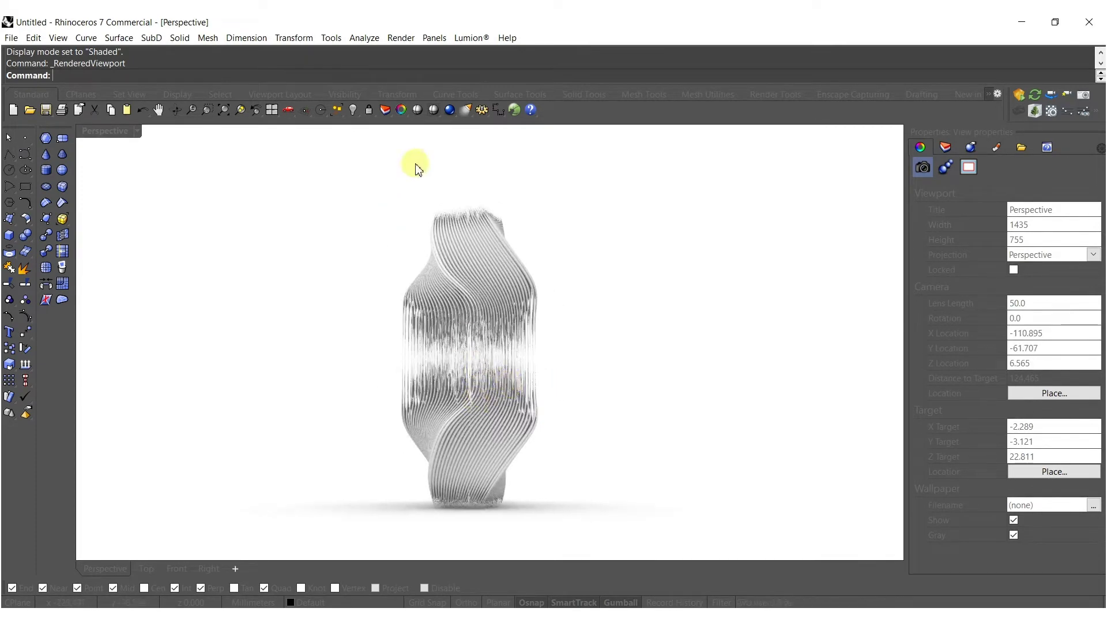
# Step: Place two spaced-out copies of the joined mesh on the ground plane, making a loose triangle of three forms
pyautogui.click(511, 392)
pyautogui.moveTo(511, 392); pyautogui.dragTo(488, 302, button='right')
pyautogui.moveTo(465, 245); pyautogui.dragTo(599, 252)
pyautogui.moveTo(600, 252); pyautogui.dragTo(622, 233, button='right')
pyautogui.moveTo(646, 227); pyautogui.dragTo(345, 222)
pyautogui.moveTo(360, 272); pyautogui.dragTo(361, 272)
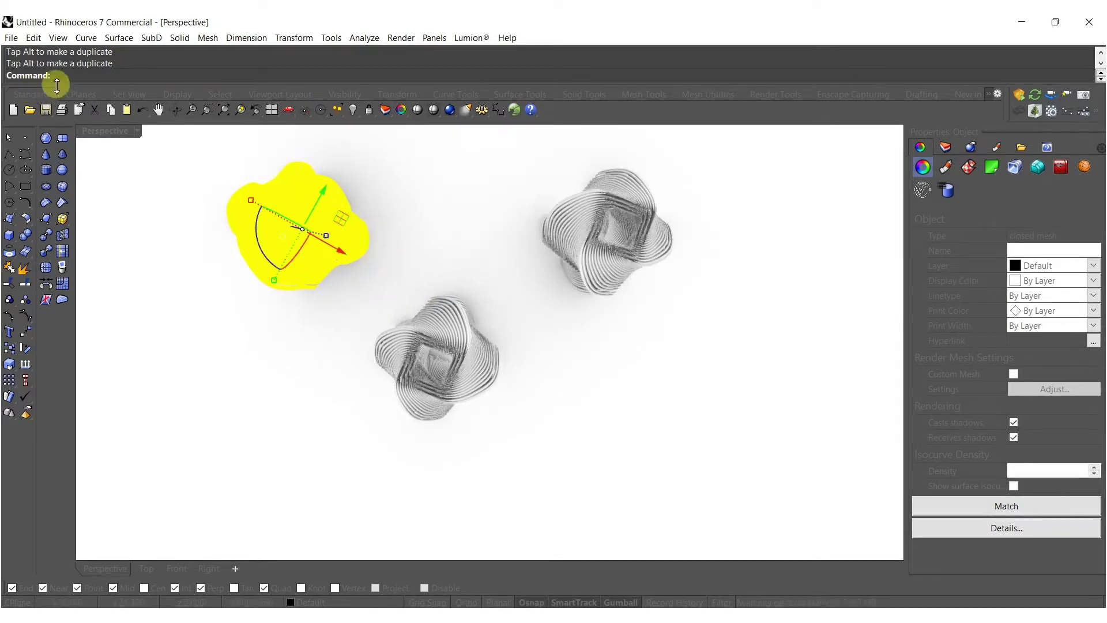
# Step: In the maximized Top view, rotate the copy furthest along positive Y clockwise about its own centre
pyautogui.doubleClick(87, 134)
pyautogui.doubleClick(87, 134)
pyautogui.scroll(-4, 336, 277)
pyautogui.moveTo(455, 336); pyautogui.dragTo(454, 379, button='right')
pyautogui.press('Escape')
pyautogui.click(402, 230)
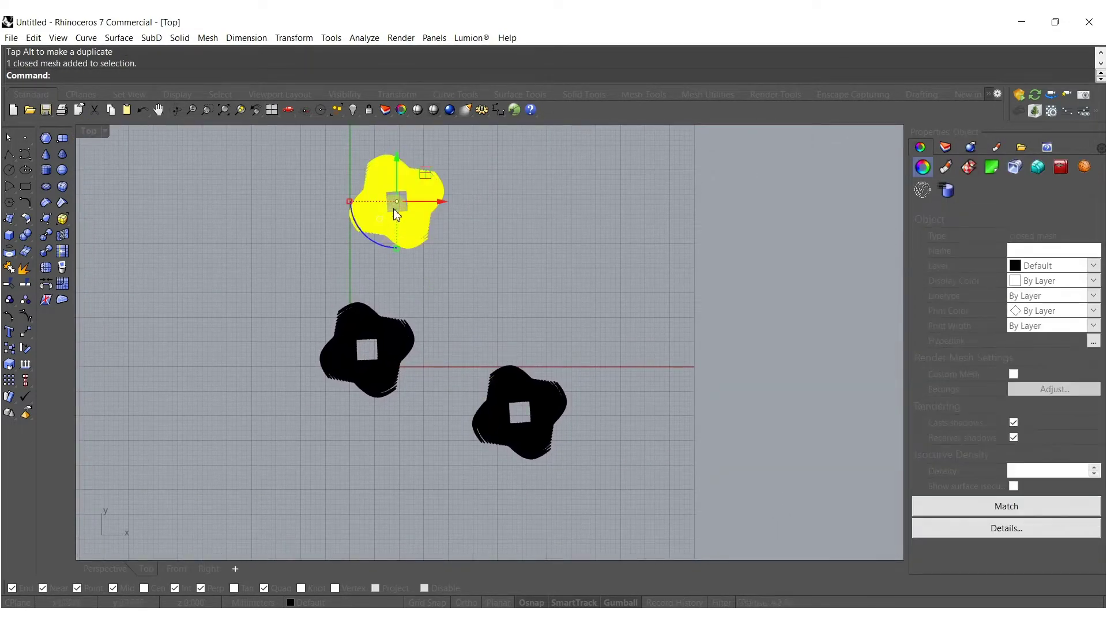
pyautogui.moveTo(378, 249); pyautogui.dragTo(354, 245)
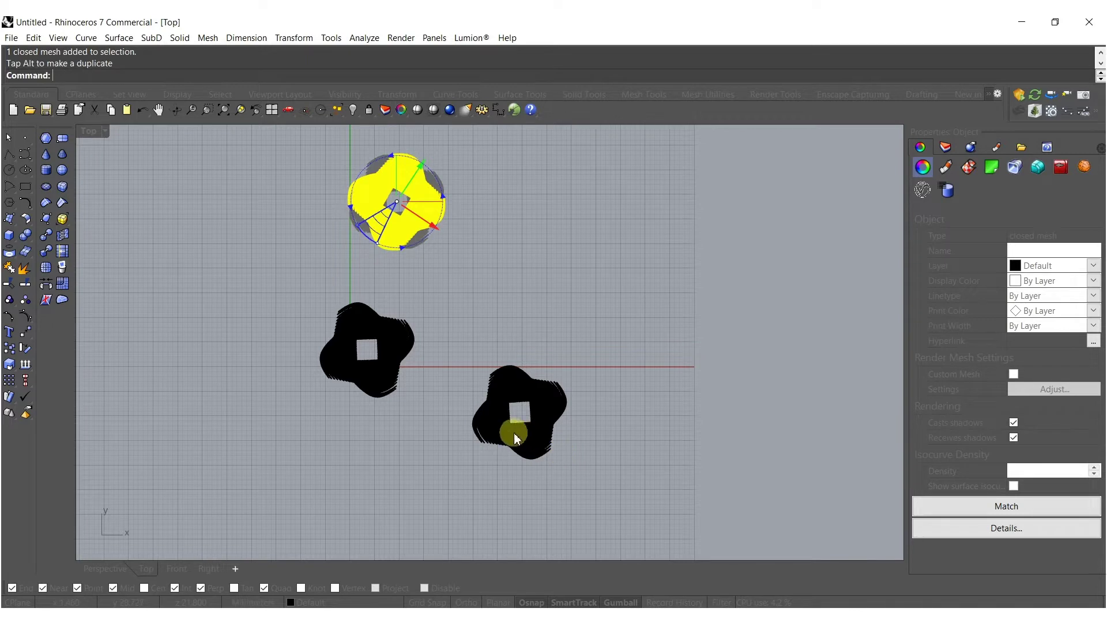
# Step: Rotate the copy nearest the X axis's far end slightly counterclockwise about its own centre and deselect it
pyautogui.click(489, 450)
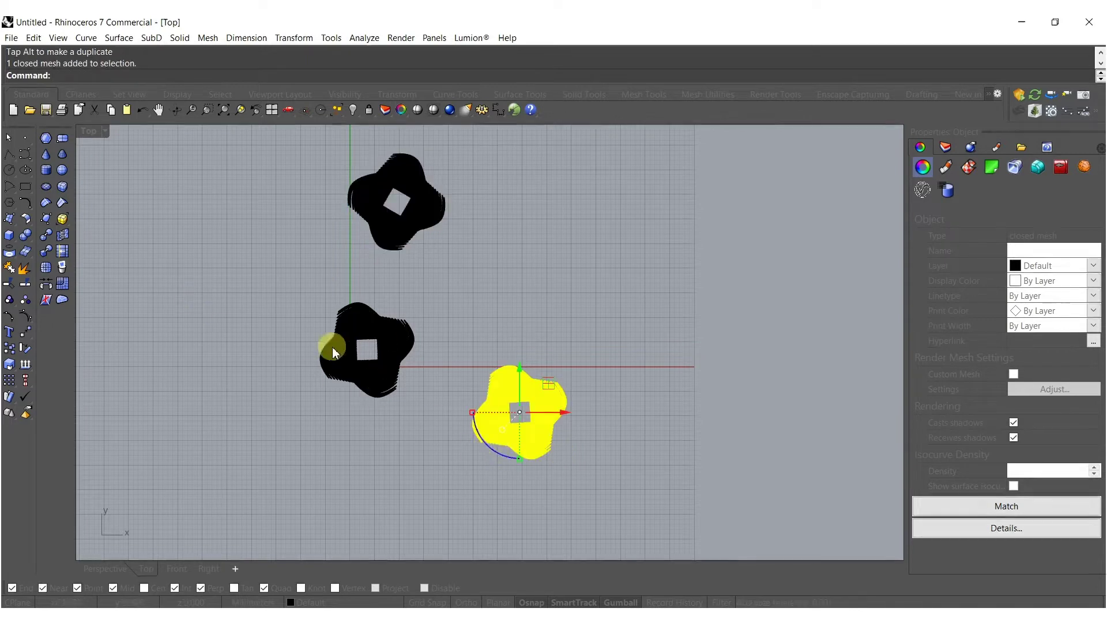
pyautogui.moveTo(498, 458); pyautogui.dragTo(515, 464)
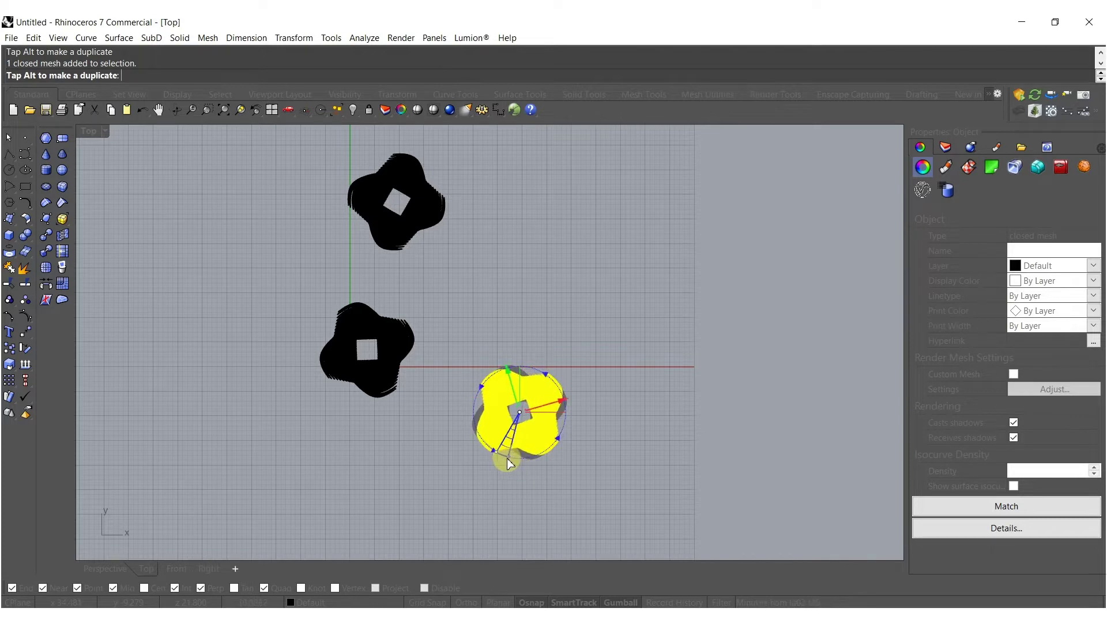
pyautogui.moveTo(507, 463); pyautogui.dragTo(506, 461)
pyautogui.click(475, 297)
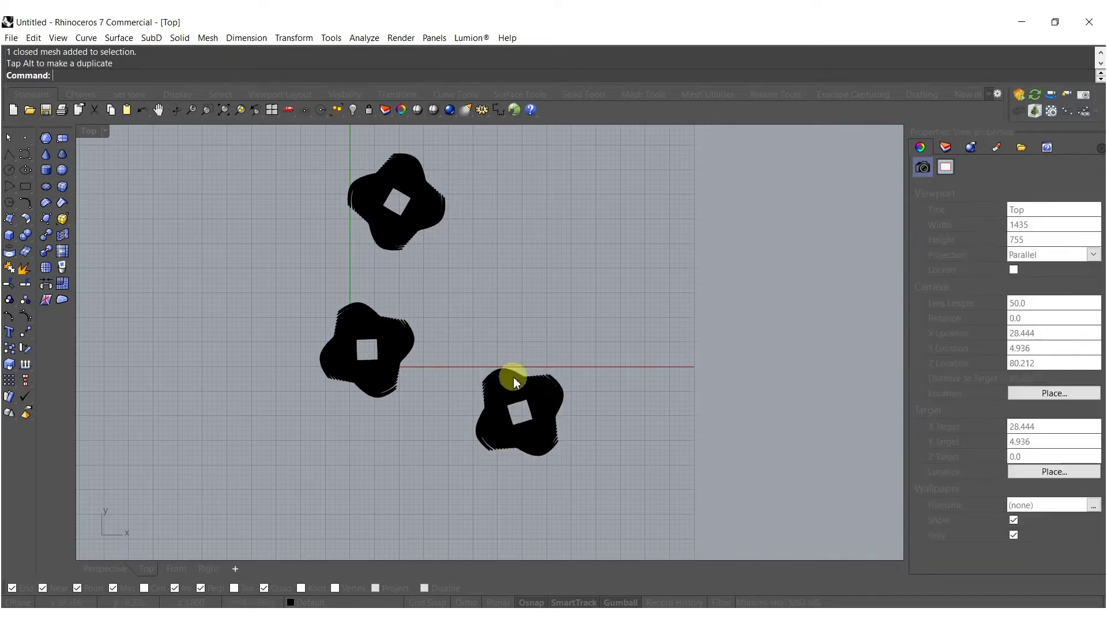
# Step: Move the copy furthest along positive Y slightly further away from the others and restore the four-viewport layout
pyautogui.click(413, 217)
pyautogui.moveTo(413, 216); pyautogui.dragTo(413, 203)
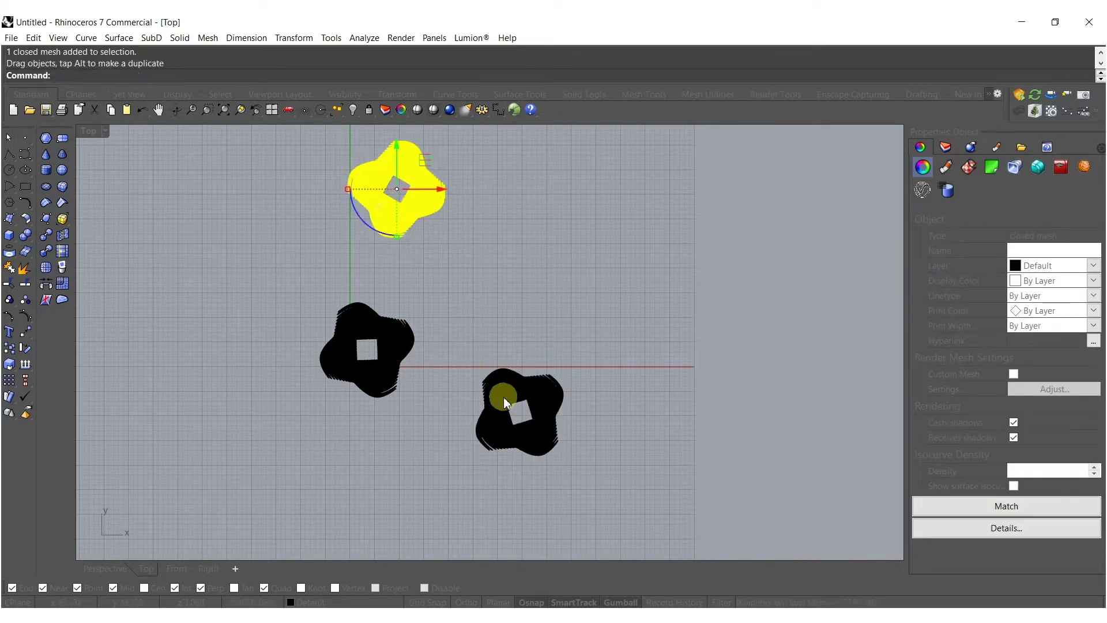
pyautogui.click(509, 297)
pyautogui.doubleClick(89, 135)
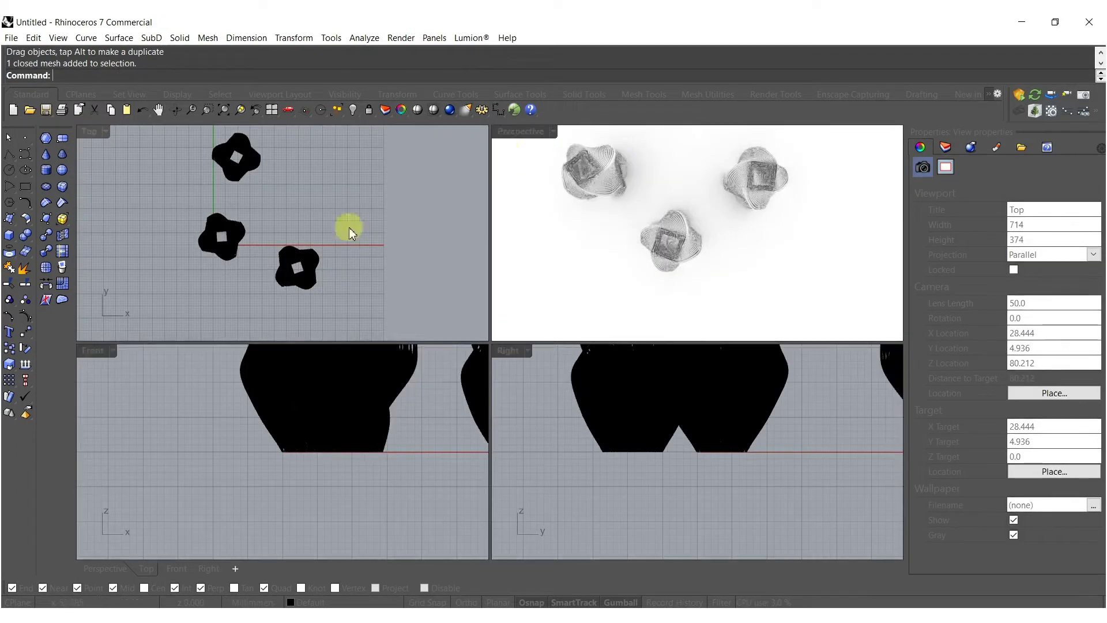
# Step: Move the two outer twisted towers outward, farther from the central tower
pyautogui.moveTo(649, 281); pyautogui.dragTo(644, 253, button='right')
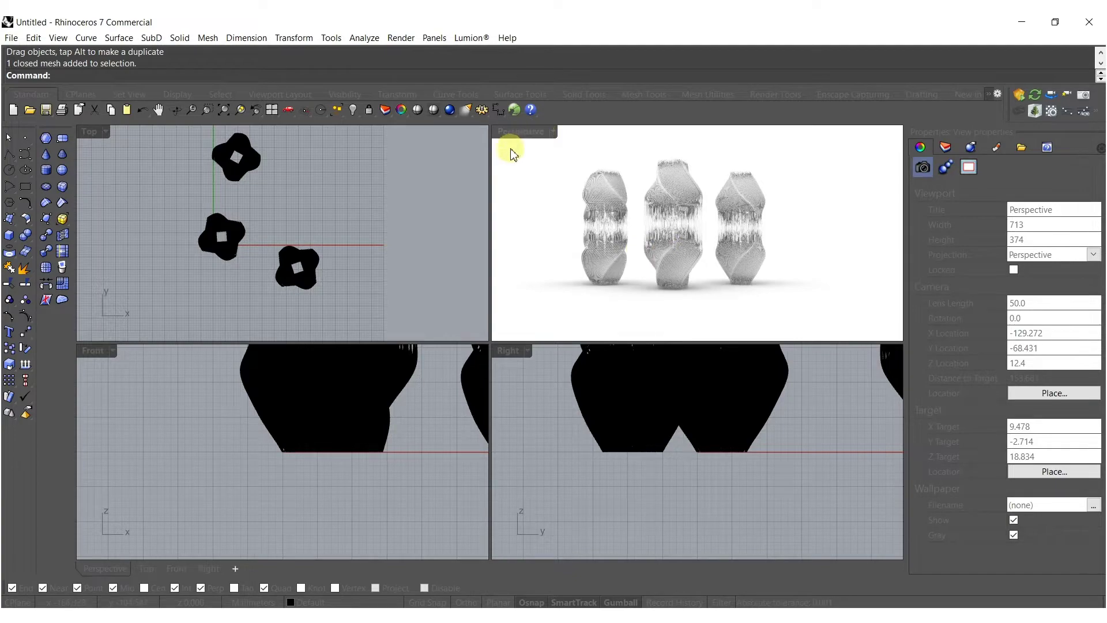
pyautogui.doubleClick(519, 131)
pyautogui.scroll(4, 507, 323)
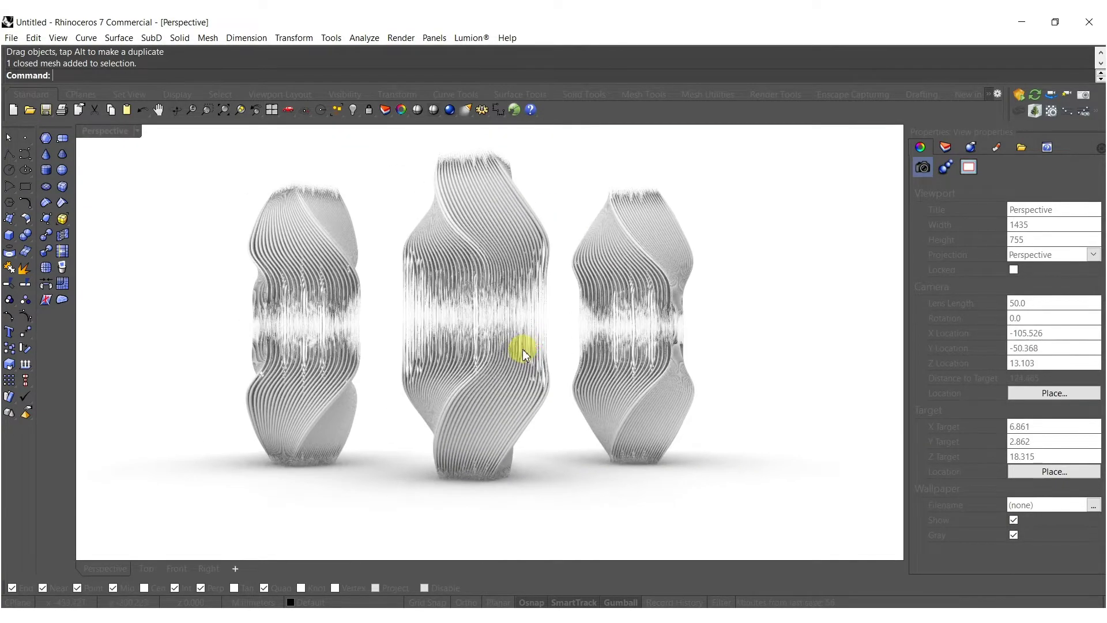
pyautogui.keyDown('shift'); pyautogui.moveTo(562, 333); pyautogui.dragTo(637, 340, button='right'); pyautogui.keyUp('shift')
pyautogui.moveTo(584, 362); pyautogui.dragTo(542, 358, button='right')
pyautogui.click(596, 410)
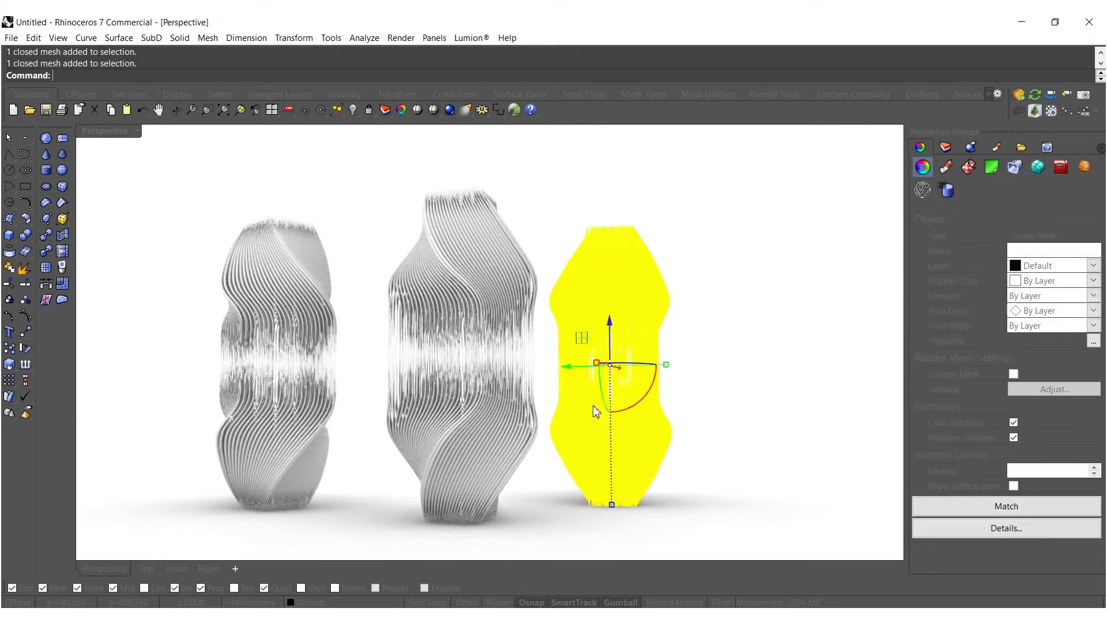
pyautogui.moveTo(564, 372); pyautogui.dragTo(476, 454)
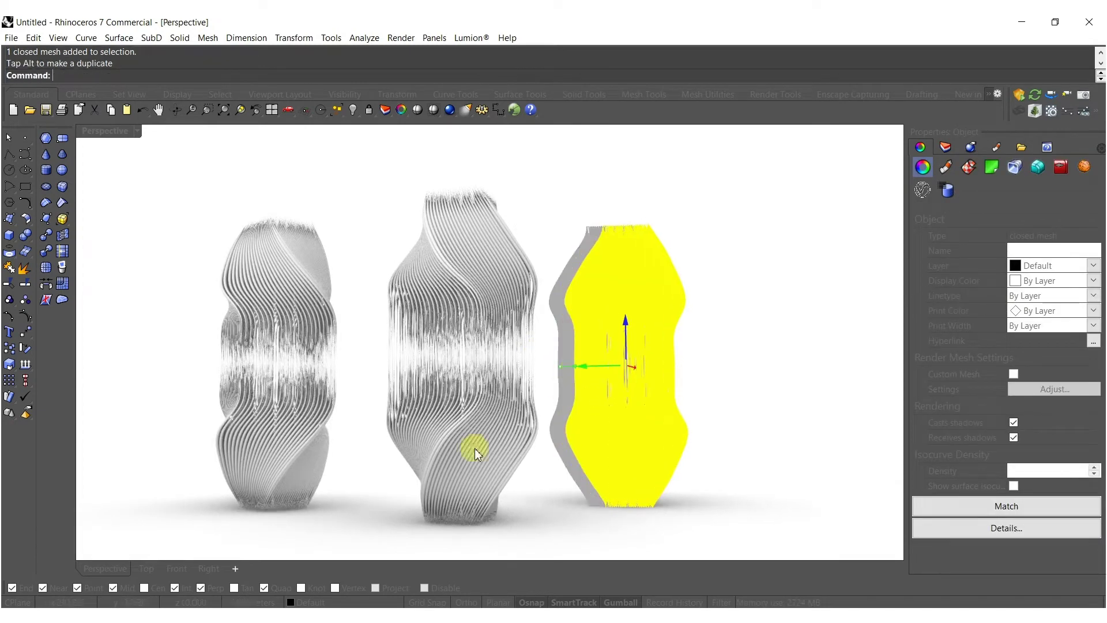
pyautogui.click(265, 395)
pyautogui.click(230, 376)
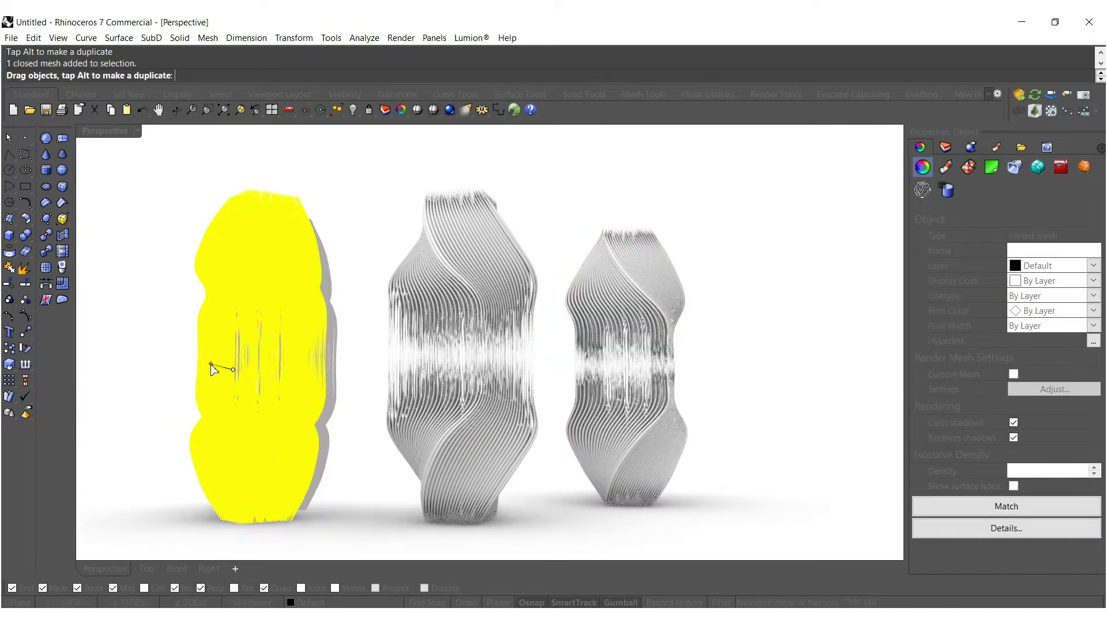
pyautogui.click(379, 357)
# Step: Create a bounding box solid around all three tower meshes
pyautogui.moveTo(502, 374); pyautogui.dragTo(507, 336, button='right')
pyautogui.scroll(-10, 507, 340)
pyautogui.moveTo(630, 376); pyautogui.dragTo(407, 196)
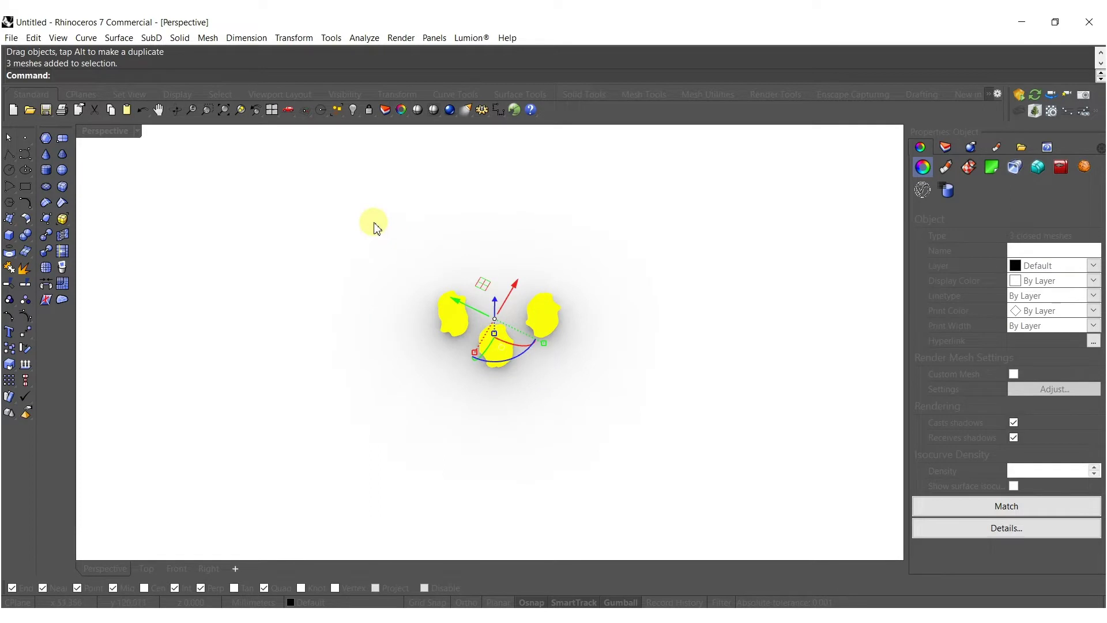
pyautogui.press('Return')
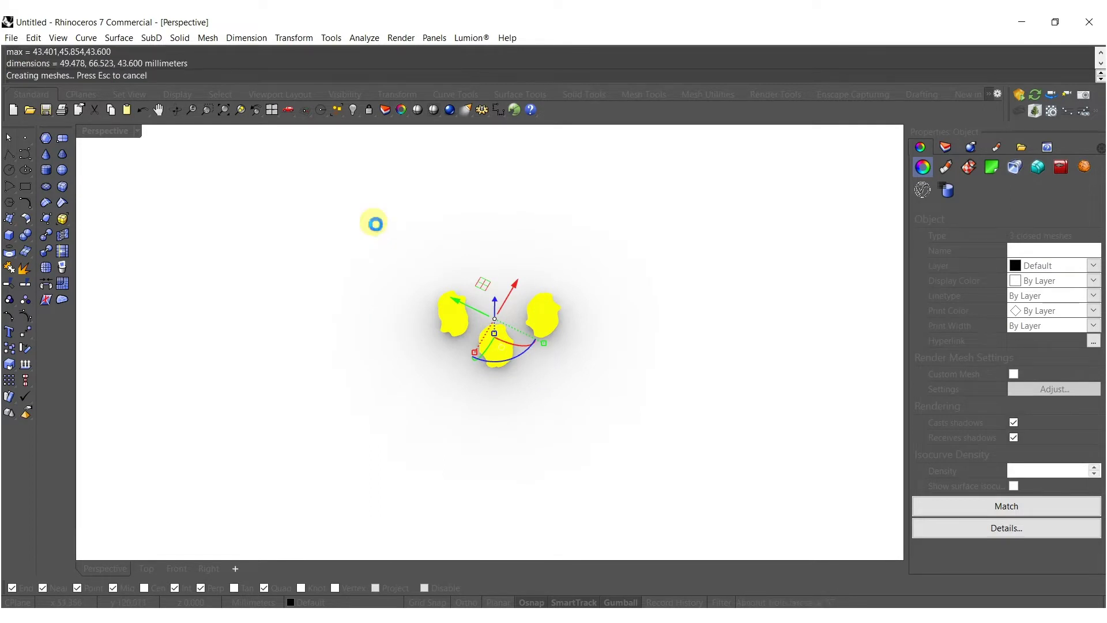
pyautogui.press('Return')
pyautogui.moveTo(375, 226); pyautogui.dragTo(547, 249, button='right')
pyautogui.press('Escape')
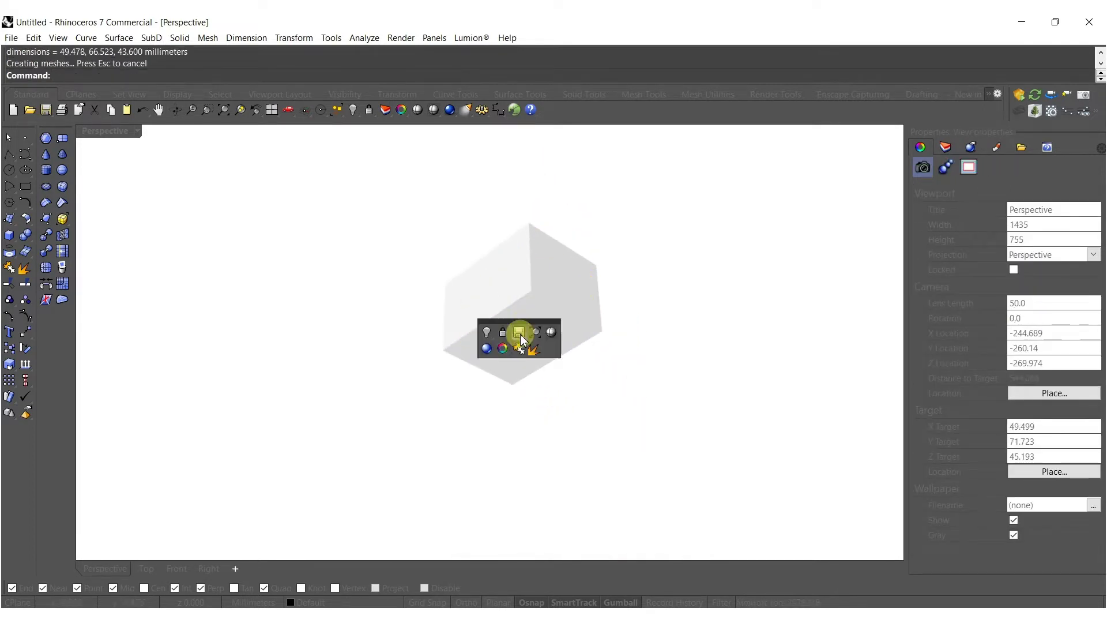
# Step: Switch the view to shaded display, explode the bounding box and delete every face except the bottom one
pyautogui.click(551, 333)
pyautogui.keyDown('ctrl'); pyautogui.keyDown('shift'); pyautogui.click(526, 358); pyautogui.keyUp('shift'); pyautogui.keyUp('ctrl')
pyautogui.click(527, 267)
pyautogui.middleClick(528, 275)
pyautogui.click(551, 281)
pyautogui.scroll(5, 542, 357)
pyautogui.keyDown('ctrl'); pyautogui.click(546, 364); pyautogui.keyUp('ctrl')
pyautogui.press('Delete')
pyautogui.scroll(-8, 524, 311)
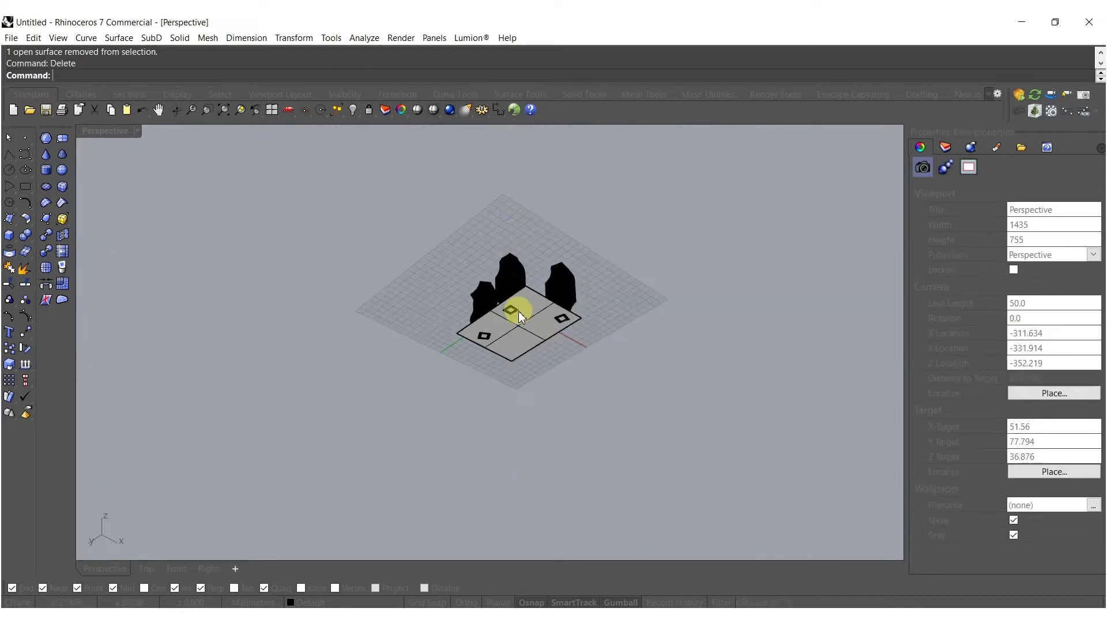
# Step: Scale the remaining bottom surface up into a large ground plane extending well beyond the towers
pyautogui.moveTo(519, 314); pyautogui.dragTo(545, 416, button='right')
pyautogui.scroll(6, 542, 460)
pyautogui.click(548, 503)
pyautogui.keyDown('shift'); pyautogui.moveTo(549, 507); pyautogui.dragTo(548, 413, button='right'); pyautogui.keyUp('shift')
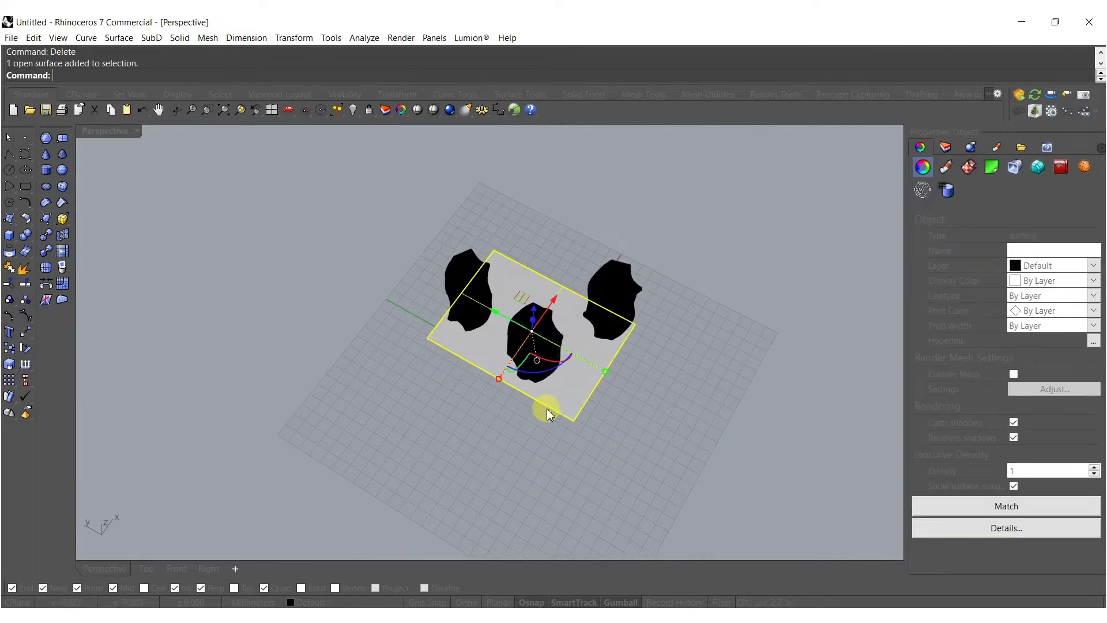
pyautogui.moveTo(499, 379); pyautogui.dragTo(314, 455)
pyautogui.scroll(-3, 410, 440)
# Step: Rebuild the ground surface with 124 U points and 125 V points at degree 3 in both directions
pyautogui.press('Return')
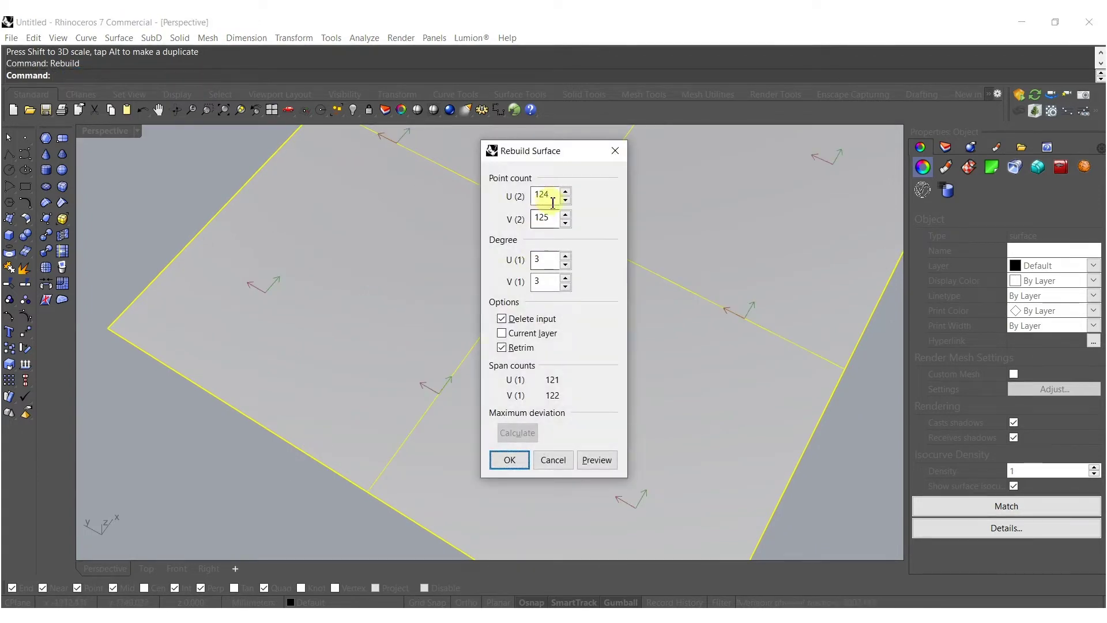
pyautogui.click(511, 462)
pyautogui.keyDown('shift'); pyautogui.moveTo(536, 317); pyautogui.dragTo(563, 287, button='right'); pyautogui.keyUp('shift')
pyautogui.scroll(7, 530, 317)
pyautogui.moveTo(483, 300); pyautogui.dragTo(519, 257, button='right')
pyautogui.press('Escape')
# Step: Rescale the rebuilt ground surface in both directions so it forms a broad site around the three towers
pyautogui.scroll(-8, 438, 362)
pyautogui.click(438, 362)
pyautogui.scroll(-6, 446, 346)
pyautogui.moveTo(518, 257); pyautogui.dragTo(479, 390, button='right')
pyautogui.moveTo(474, 398); pyautogui.dragTo(521, 306)
pyautogui.scroll(10, 555, 221)
pyautogui.press('Escape')
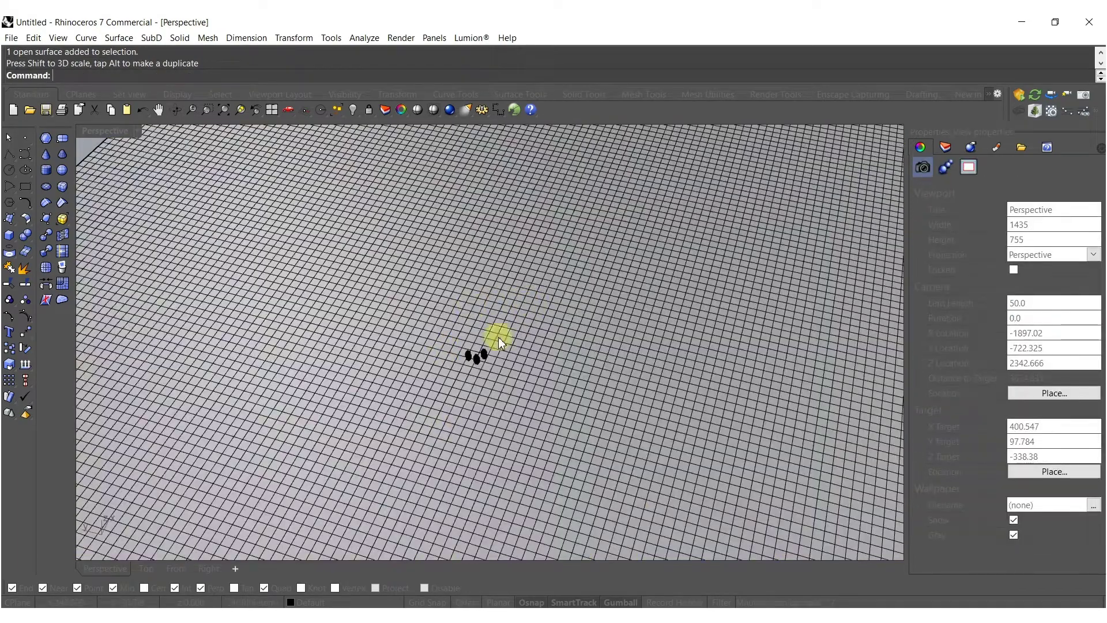
pyautogui.scroll(-5, 459, 401)
pyautogui.click(395, 327)
pyautogui.moveTo(361, 267); pyautogui.dragTo(410, 285)
pyautogui.scroll(10, 509, 323)
pyautogui.moveTo(470, 292); pyautogui.dragTo(545, 305, button='right')
pyautogui.moveTo(197, 415); pyautogui.dragTo(290, 351)
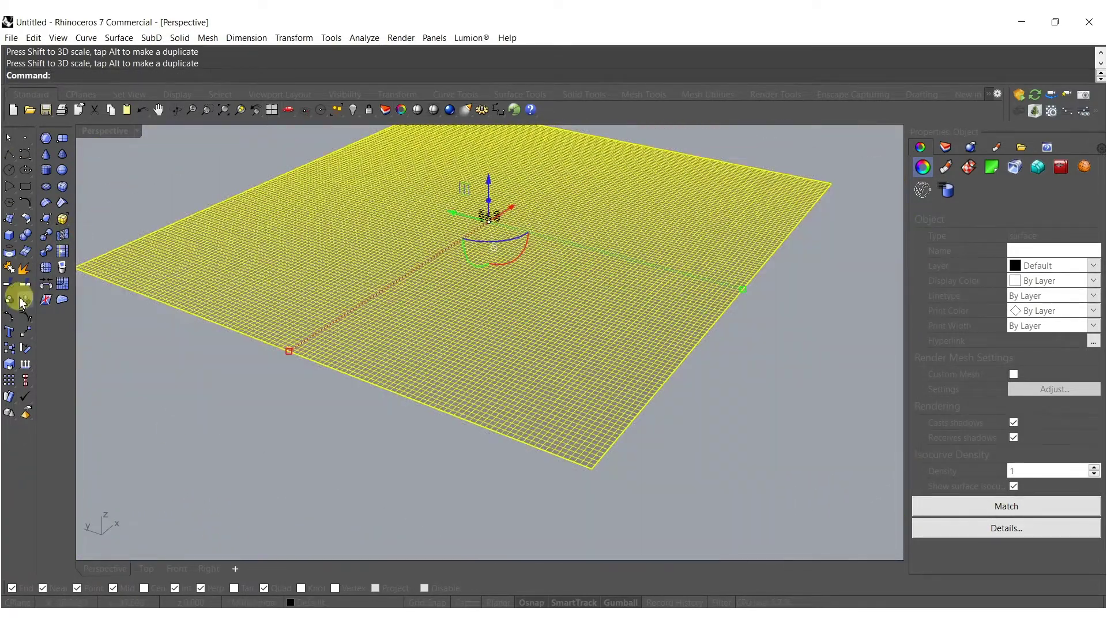
# Step: Show the ground surface's control points and brush-select a winding band of them across the site in front of the towers
pyautogui.click(20, 301)
pyautogui.moveTo(178, 302); pyautogui.dragTo(543, 279, button='right')
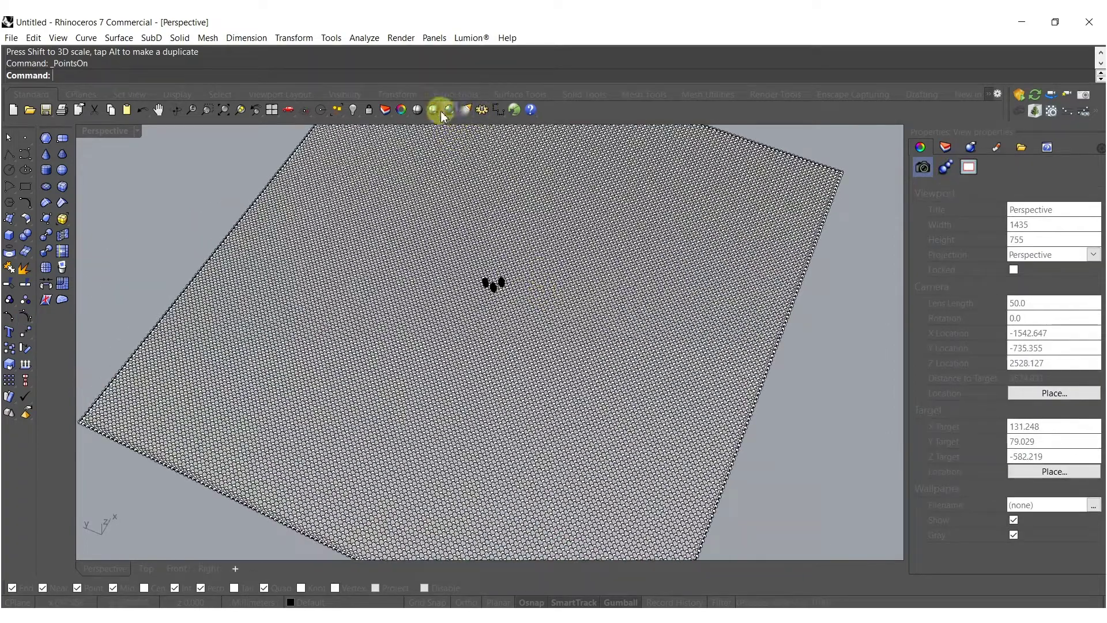
pyautogui.click(213, 97)
pyautogui.click(502, 110)
pyautogui.scroll(-3, 484, 263)
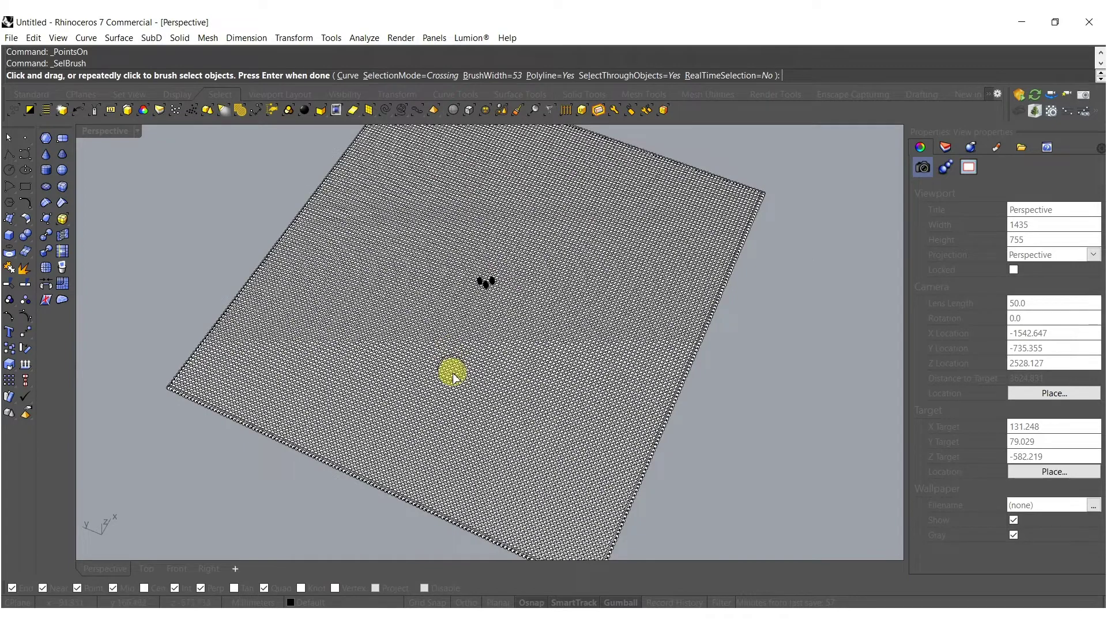
pyautogui.keyDown('shift'); pyautogui.moveTo(450, 423); pyautogui.dragTo(413, 361, button='right'); pyautogui.keyUp('shift')
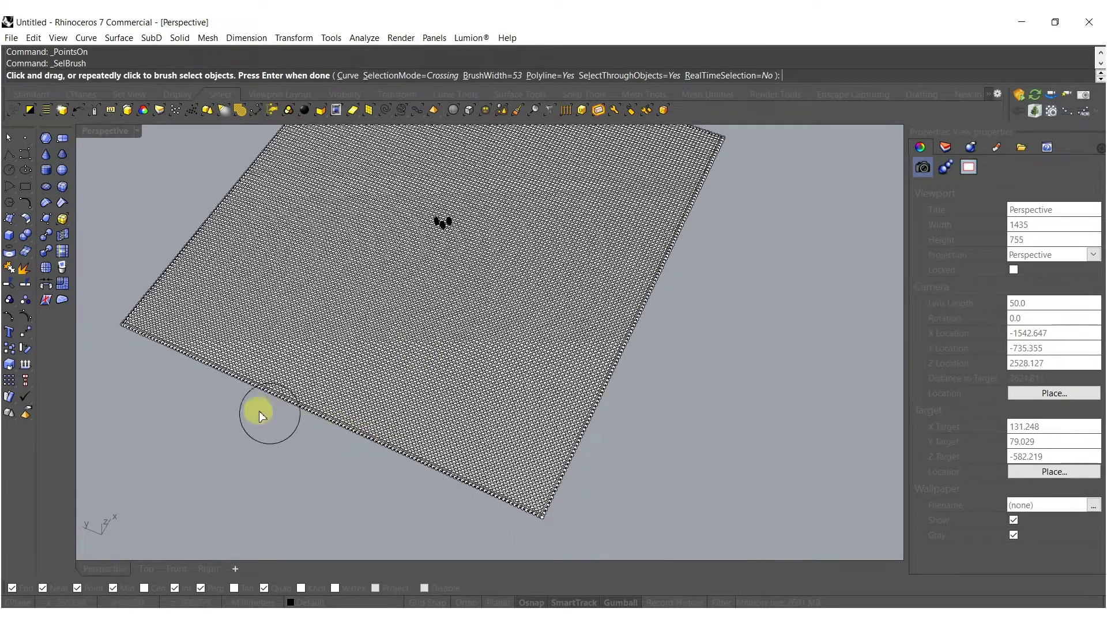
pyautogui.moveTo(145, 355)
pyautogui.mouseDown()
pyautogui.moveTo(286, 351)
pyautogui.moveTo(411, 276)
pyautogui.moveTo(542, 299)
pyautogui.moveTo(699, 260)
pyautogui.moveTo(759, 187)
pyautogui.mouseUp()
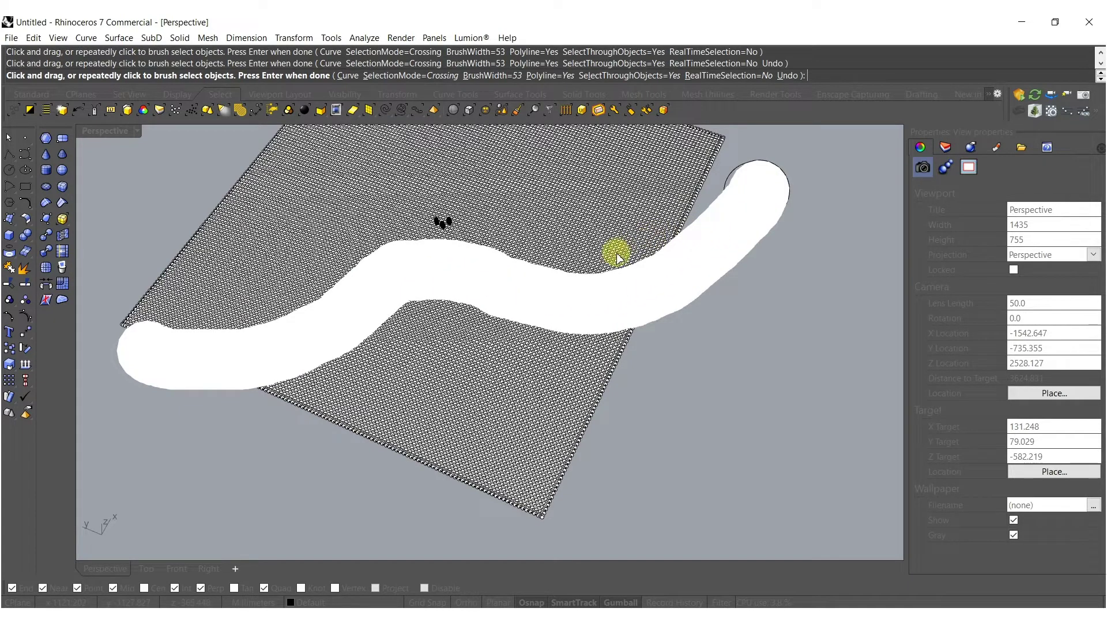
pyautogui.press('Return')
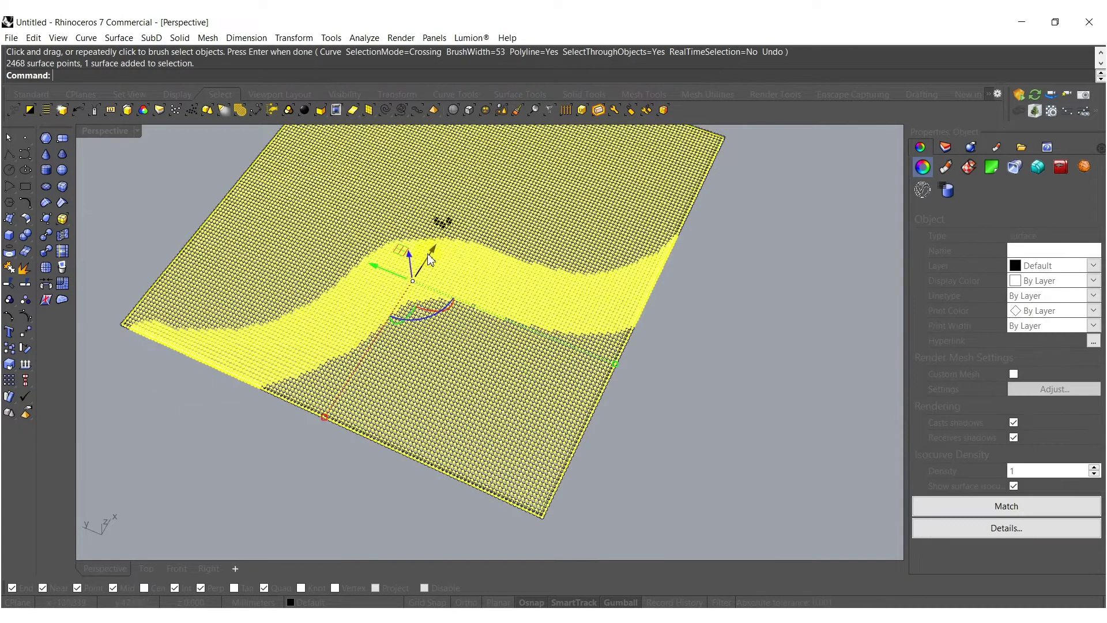
# Step: Extend the brush selection with a band toward the far corner and all control points on the near side of the winding band
pyautogui.press('Return')
pyautogui.moveTo(402, 282); pyautogui.dragTo(425, 271)
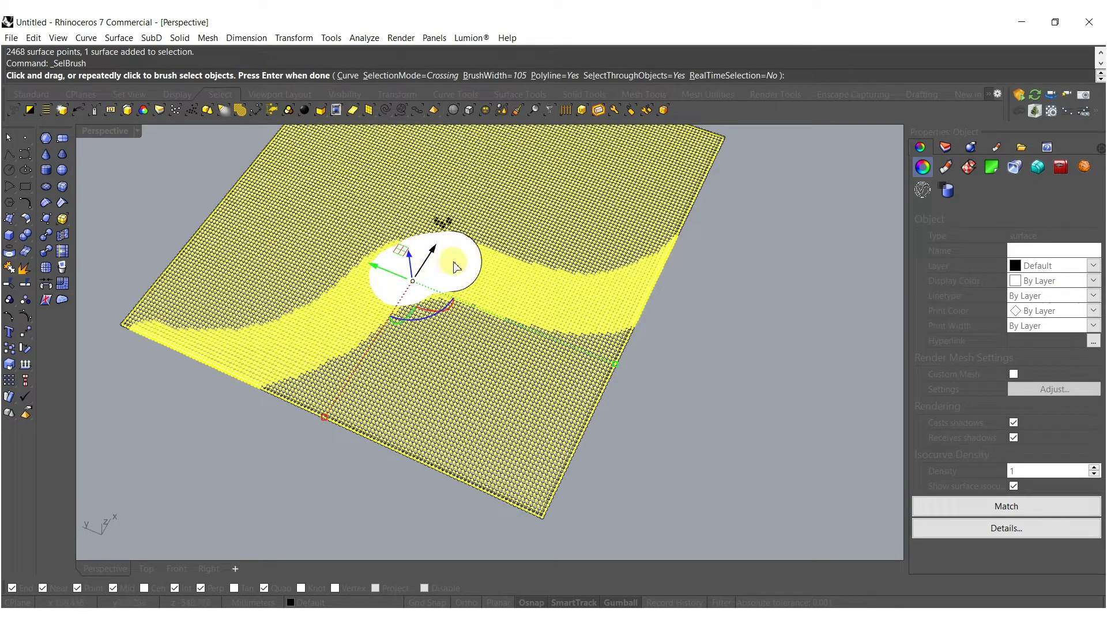
pyautogui.moveTo(505, 277)
pyautogui.mouseDown()
pyautogui.moveTo(567, 258)
pyautogui.moveTo(622, 171)
pyautogui.moveTo(709, 145)
pyautogui.moveTo(786, 157)
pyautogui.mouseUp()
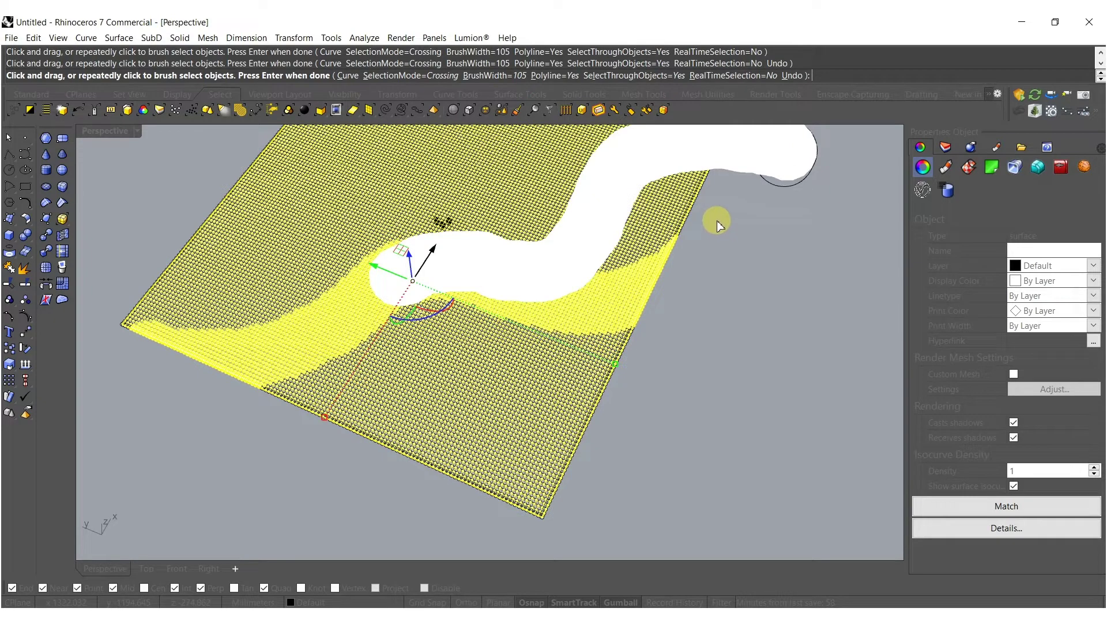
pyautogui.press('Return')
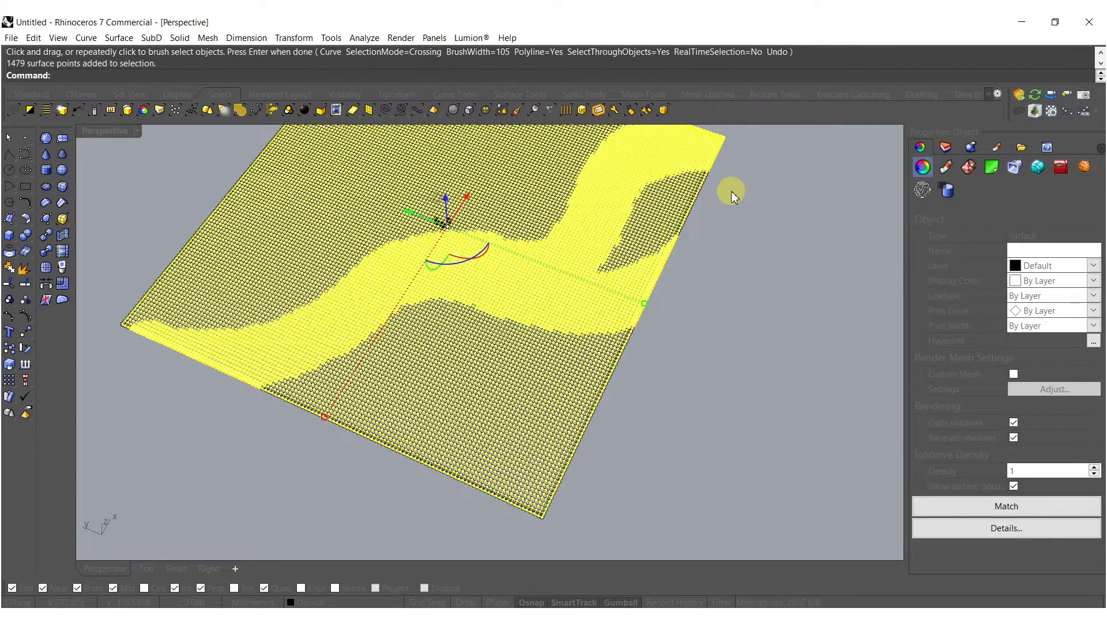
pyautogui.press('Return')
pyautogui.moveTo(729, 190)
pyautogui.mouseDown()
pyautogui.moveTo(655, 213)
pyautogui.moveTo(643, 247)
pyautogui.moveTo(719, 234)
pyautogui.mouseUp()
pyautogui.press('Return')
pyautogui.moveTo(440, 366)
pyautogui.mouseDown(button='right')
pyautogui.moveTo(511, 354)
pyautogui.moveTo(462, 407)
pyautogui.mouseUp(button='right')
pyautogui.press('Return')
pyautogui.moveTo(492, 452)
pyautogui.mouseDown()
pyautogui.moveTo(501, 334)
pyautogui.moveTo(647, 178)
pyautogui.moveTo(536, 369)
pyautogui.moveTo(684, 249)
pyautogui.moveTo(721, 339)
pyautogui.moveTo(781, 316)
pyautogui.moveTo(747, 367)
pyautogui.mouseUp()
pyautogui.press('Return')
# Step: Lower the selected control points slightly to form a winding slope in the ground
pyautogui.moveTo(747, 368); pyautogui.dragTo(419, 278, button='right')
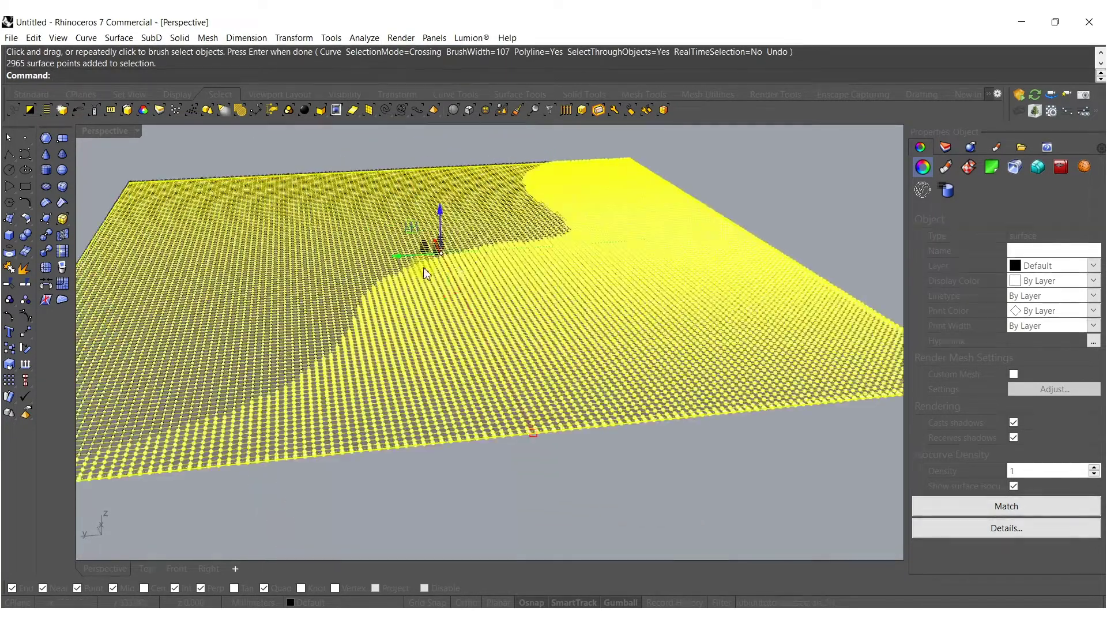
pyautogui.moveTo(441, 211); pyautogui.dragTo(442, 225)
pyautogui.scroll(-8, 495, 300)
pyautogui.moveTo(496, 300)
pyautogui.mouseDown(button='right')
pyautogui.moveTo(440, 334)
pyautogui.moveTo(391, 427)
pyautogui.mouseUp(button='right')
pyautogui.press('Escape')
pyautogui.rightClick(385, 427)
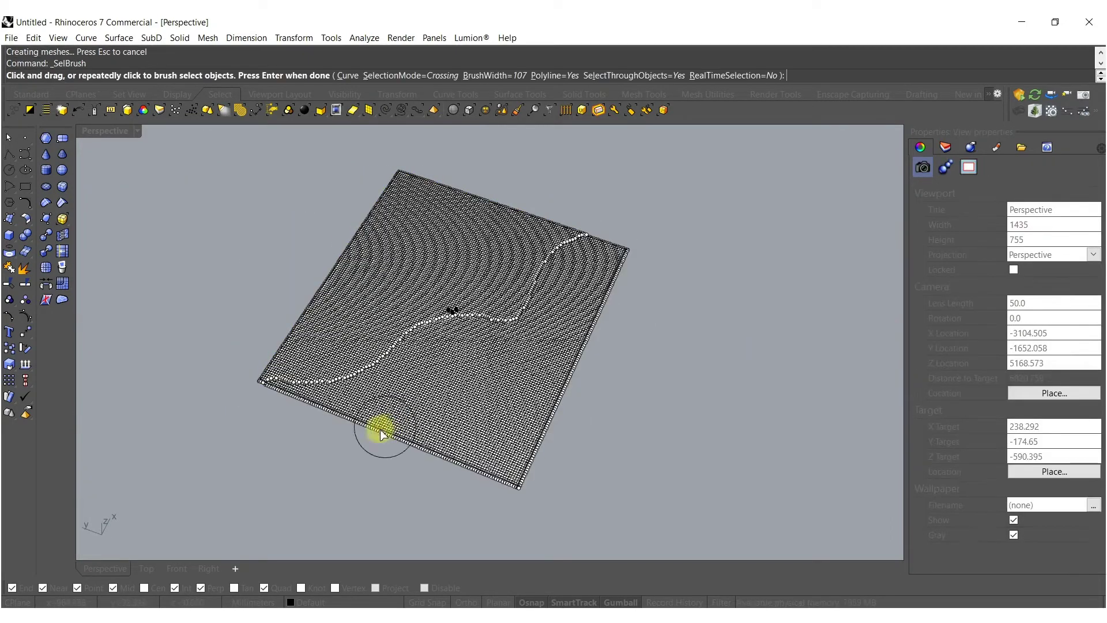
pyautogui.moveTo(326, 443)
pyautogui.mouseDown()
pyautogui.moveTo(445, 380)
pyautogui.moveTo(493, 374)
pyautogui.moveTo(588, 312)
pyautogui.mouseUp()
pyautogui.press('Return')
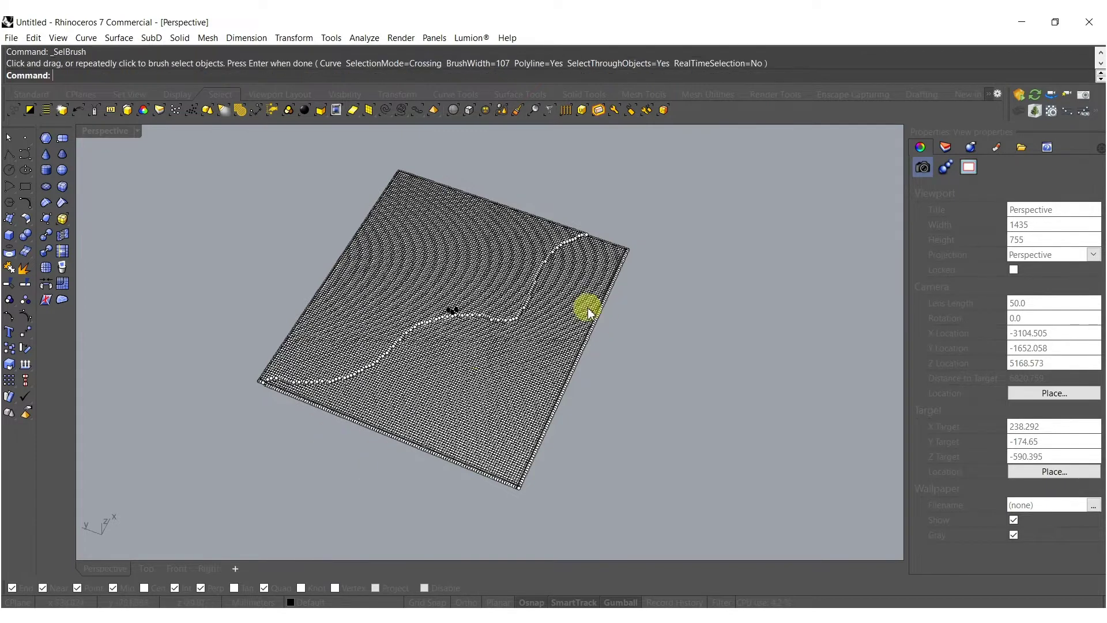
# Step: Brush-select the lowered area's control points set back from the first slope and lower them again as a second terrace
pyautogui.press('Return')
pyautogui.moveTo(317, 432)
pyautogui.mouseDown()
pyautogui.moveTo(548, 355)
pyautogui.moveTo(576, 301)
pyautogui.moveTo(598, 316)
pyautogui.moveTo(512, 475)
pyautogui.moveTo(393, 461)
pyautogui.moveTo(476, 441)
pyautogui.mouseUp()
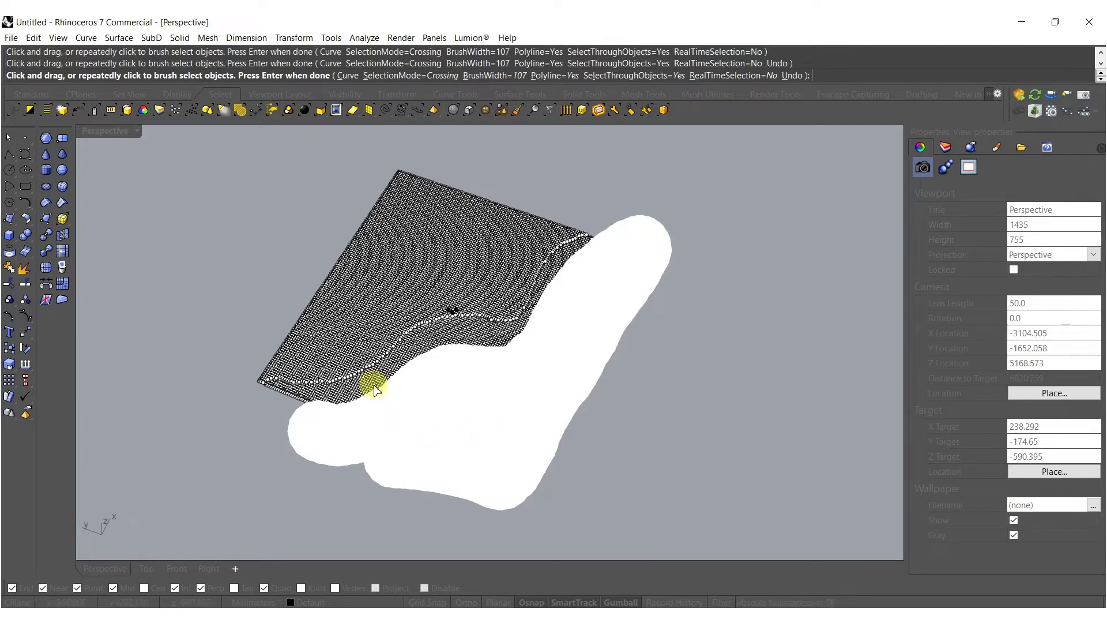
pyautogui.press('Return')
pyautogui.moveTo(443, 373)
pyautogui.mouseDown(button='right')
pyautogui.moveTo(536, 309)
pyautogui.moveTo(490, 262)
pyautogui.mouseUp(button='right')
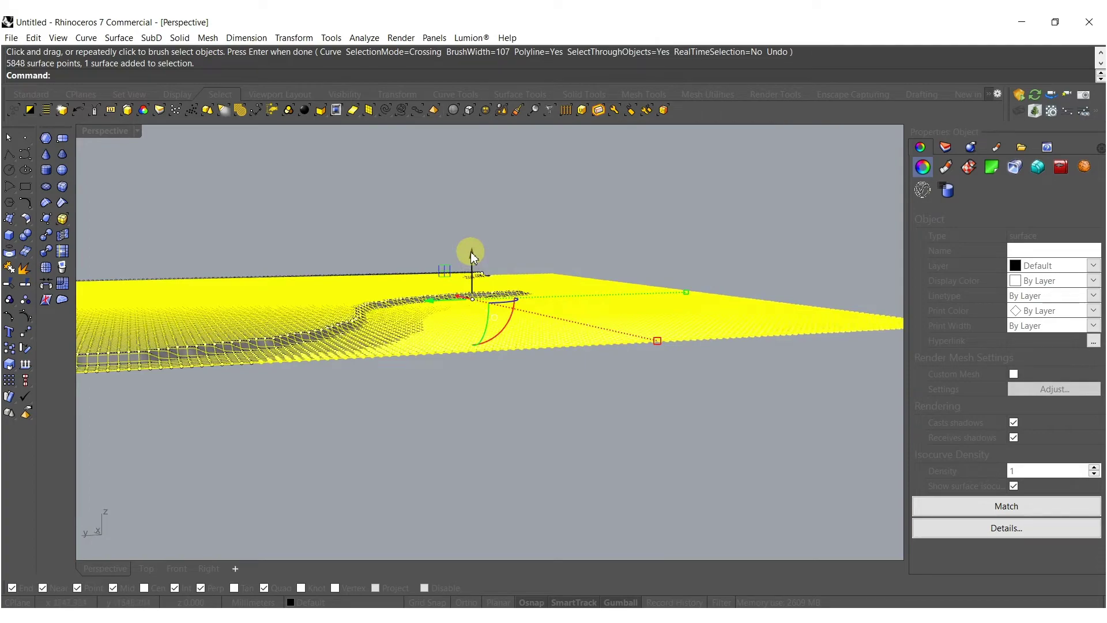
pyautogui.moveTo(472, 252); pyautogui.dragTo(472, 272)
pyautogui.press('Escape')
pyautogui.moveTo(519, 306); pyautogui.dragTo(573, 359, button='right')
# Step: Smooth the terraced ground surface twice with a factor of 0.0305792 per step and 49 smooth steps
pyautogui.click(597, 320)
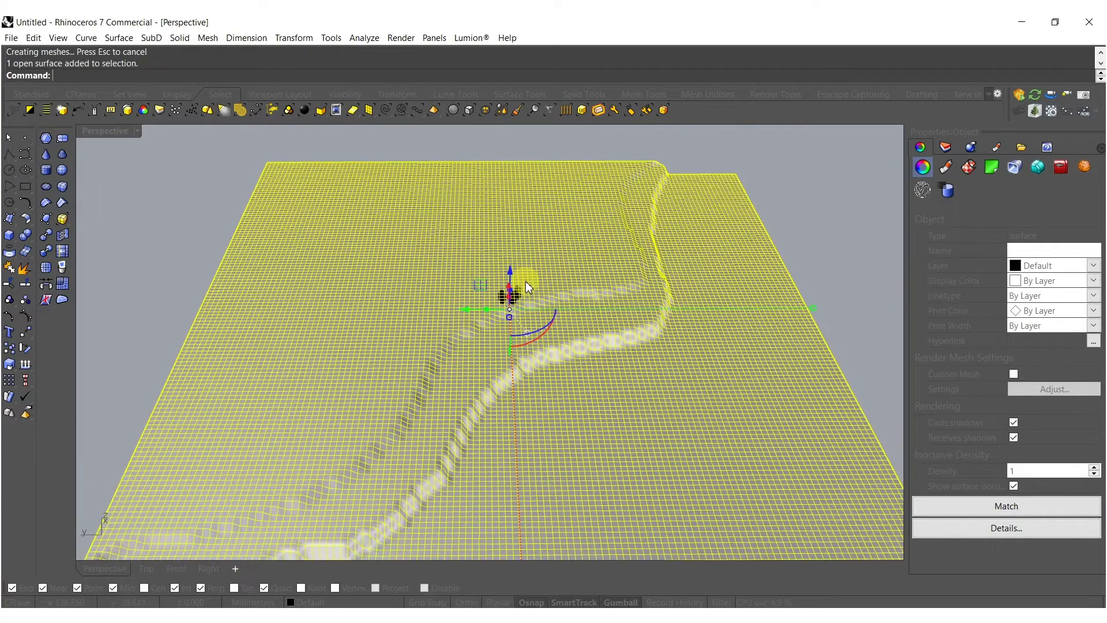
pyautogui.press('Return')
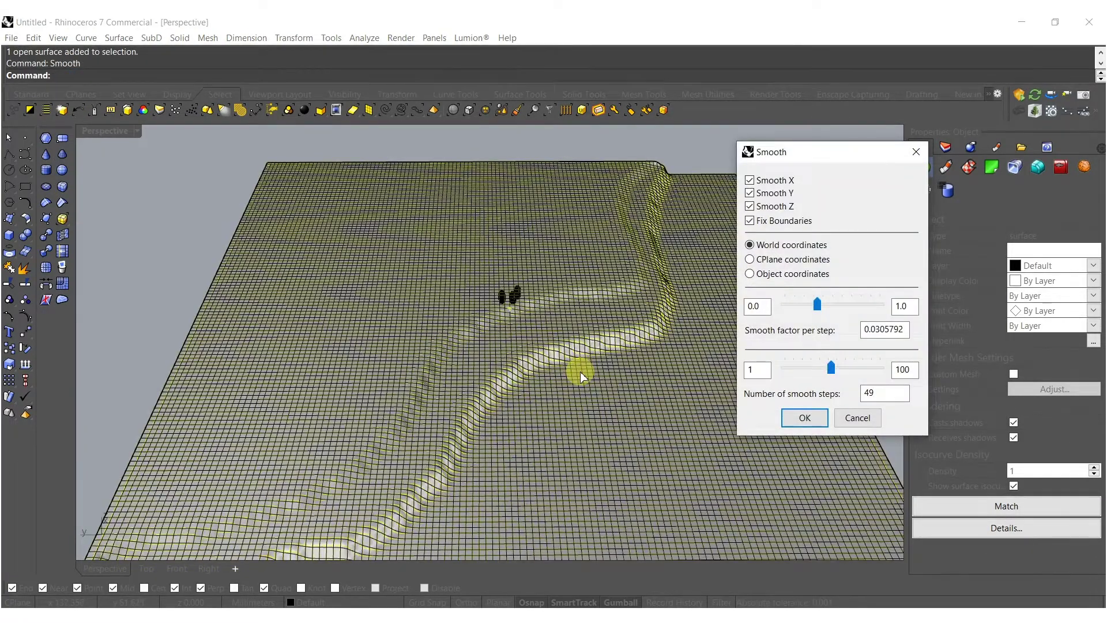
pyautogui.press('Return')
pyautogui.scroll(5, 576, 346)
pyautogui.press('Return')
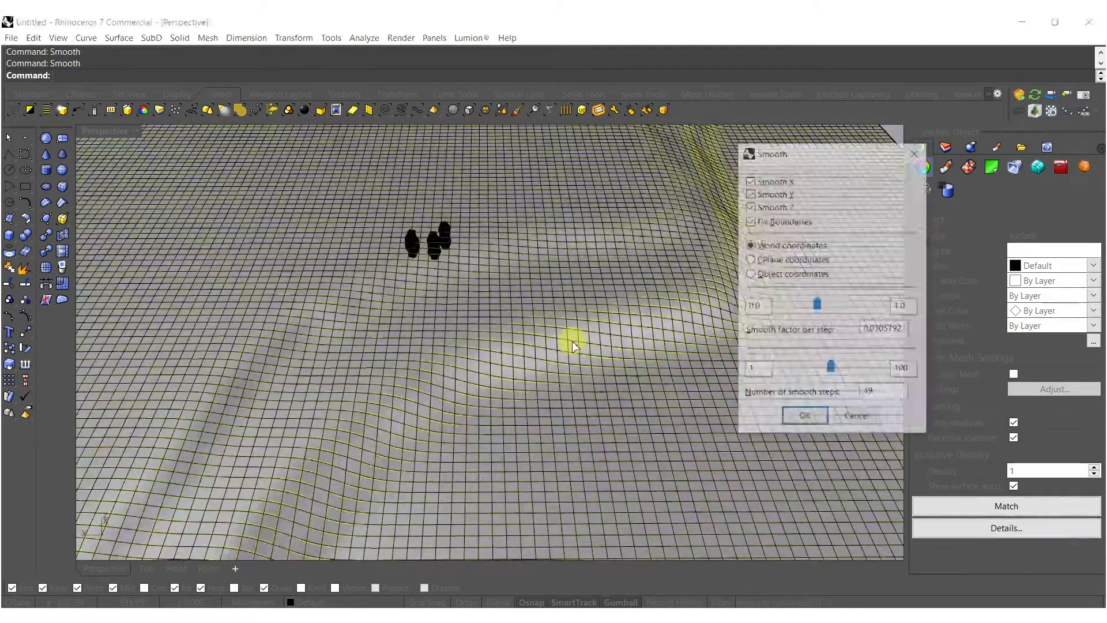
pyautogui.press('Return')
# Step: Smooth the ground surface once more with a higher smooth factor per step
pyautogui.press('Return')
pyautogui.moveTo(818, 304); pyautogui.dragTo(860, 306)
pyautogui.click(804, 419)
# Step: Move the smoothed terrain relative to the three towers
pyautogui.moveTo(551, 327); pyautogui.dragTo(400, 340, button='right')
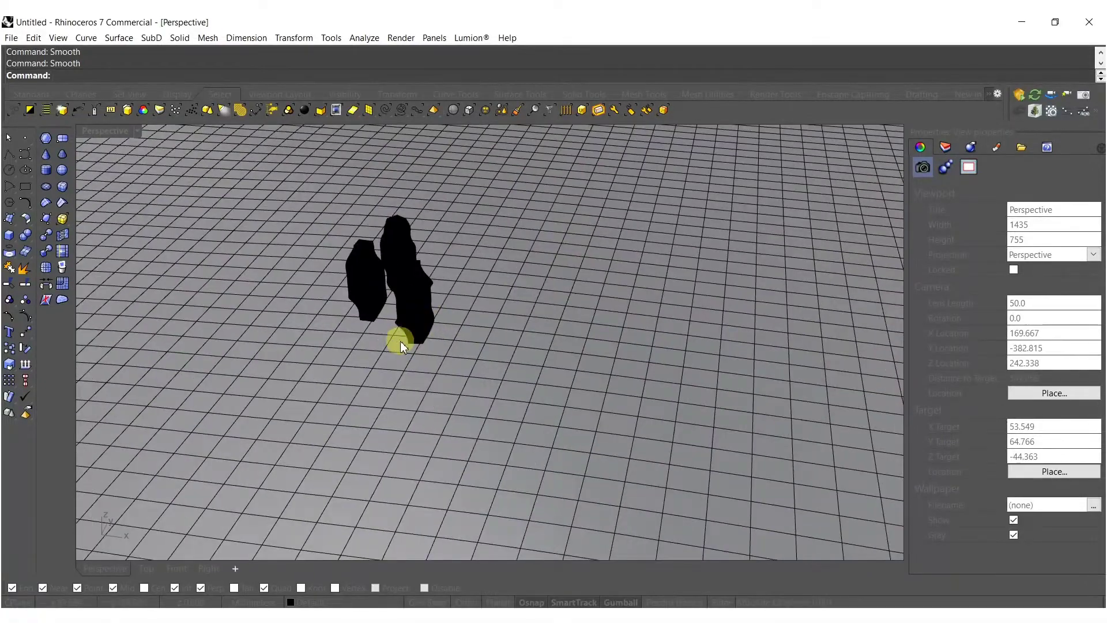
pyautogui.click(468, 382)
pyautogui.moveTo(584, 323); pyautogui.dragTo(329, 378)
pyautogui.scroll(7, 373, 340)
pyautogui.moveTo(365, 417); pyautogui.dragTo(513, 345, button='right')
pyautogui.scroll(-10, 479, 285)
pyautogui.press('Escape')
# Step: Draw a flat rectangular plane between two opposite corners of the terrain
pyautogui.click(9, 219)
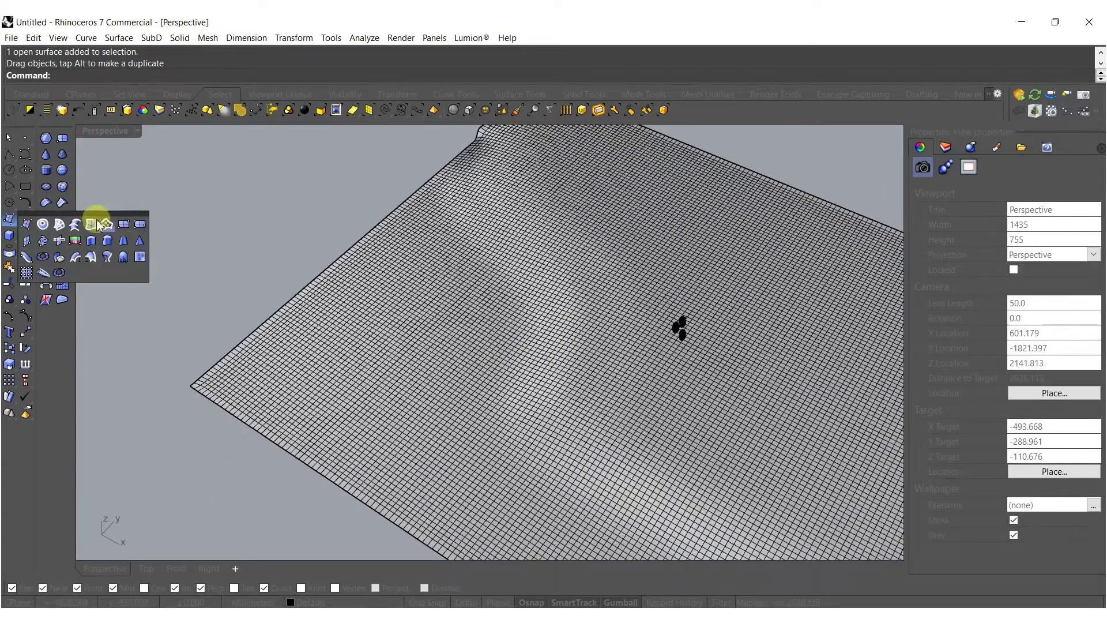
pyautogui.click(124, 226)
pyautogui.scroll(-5, 334, 305)
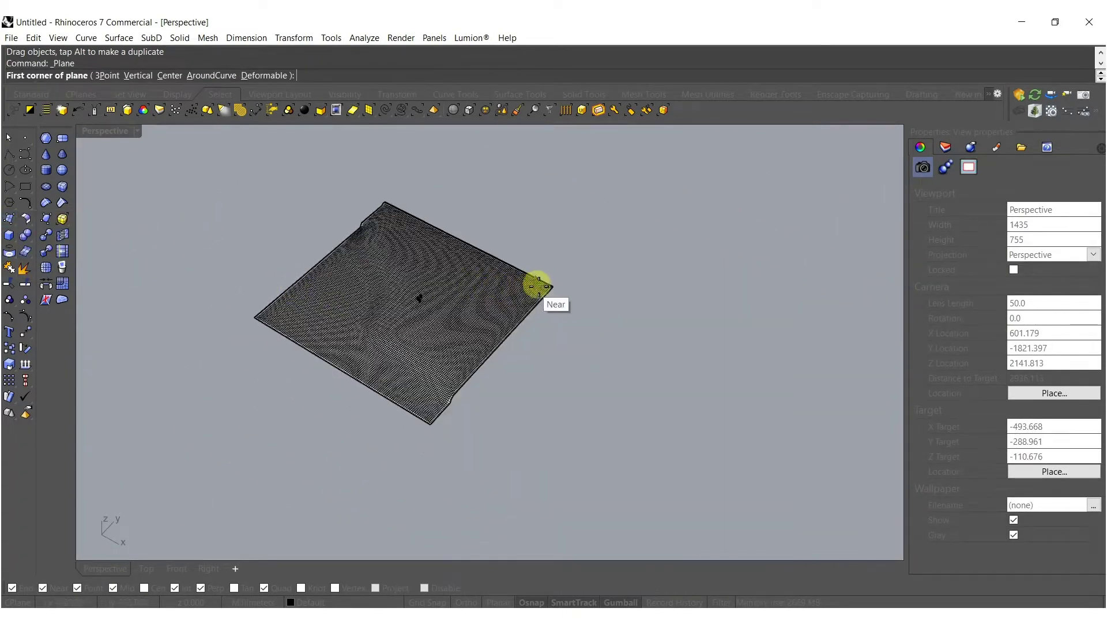
pyautogui.click(259, 316)
pyautogui.scroll(14, 395, 312)
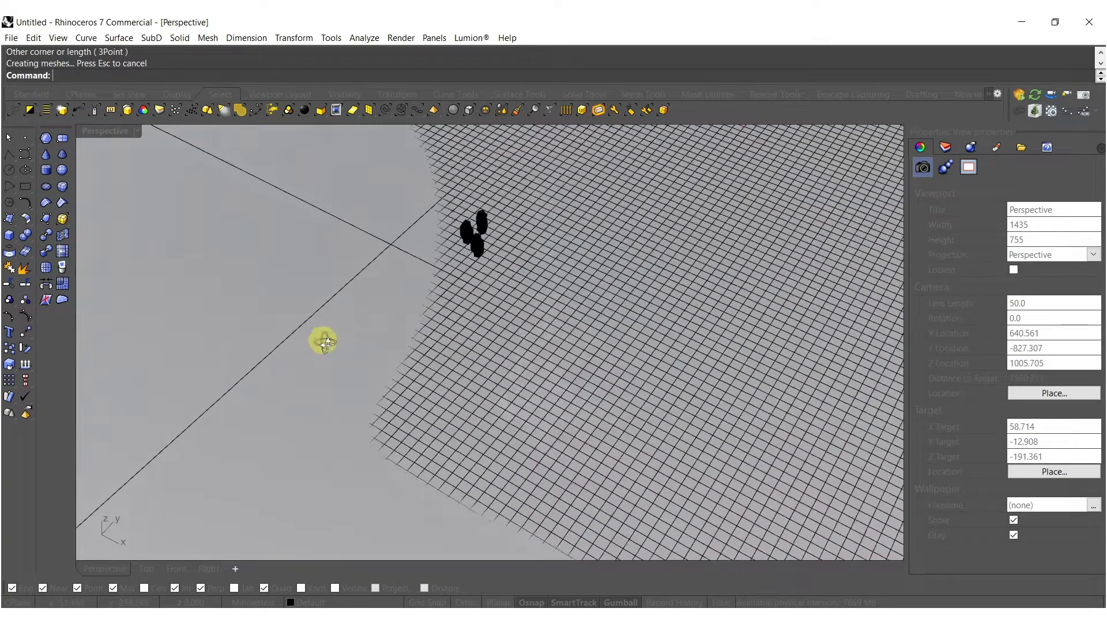
pyautogui.moveTo(321, 341); pyautogui.dragTo(419, 330, button='right')
# Step: Move the terrain and the flat plane together so the towers stand near the shoreline
pyautogui.click(451, 300)
pyautogui.keyDown('shift'); pyautogui.click(520, 313); pyautogui.keyUp('shift')
pyautogui.scroll(6, 503, 303)
pyautogui.moveTo(479, 292); pyautogui.dragTo(580, 289)
# Step: Assign the flat plane beside the terrain to the WATER layer
pyautogui.click(494, 378)
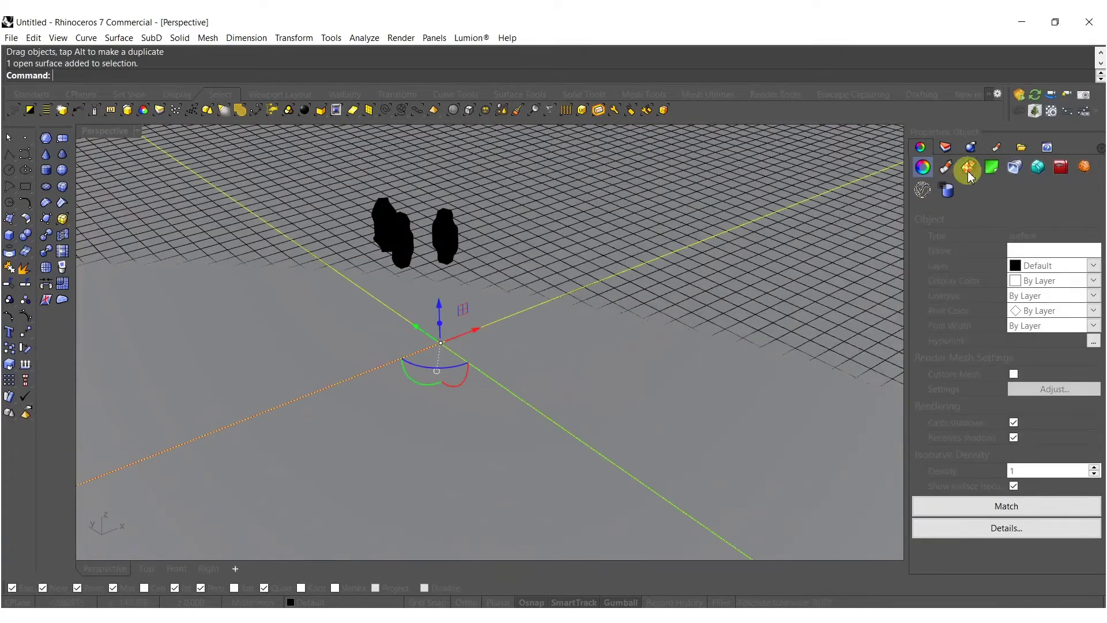
pyautogui.click(946, 147)
pyautogui.scroll(-3, 968, 510)
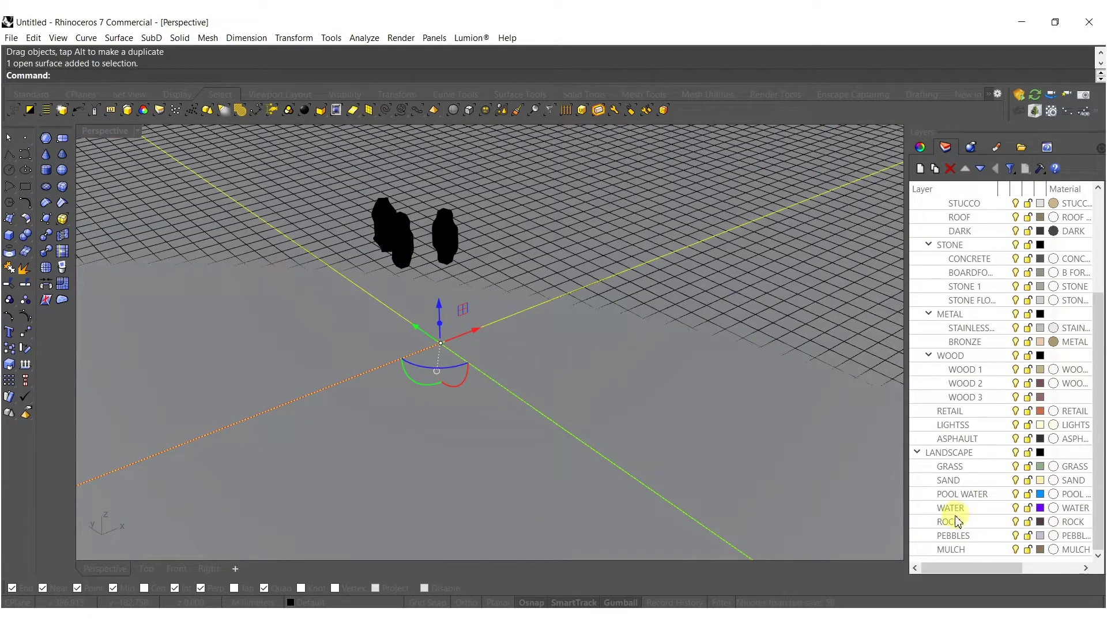
pyautogui.rightClick(955, 511)
pyautogui.click(986, 459)
pyautogui.moveTo(378, 390); pyautogui.dragTo(481, 347, button='right')
# Step: Move the terrain relative to the three towers so they stand close to the shoreline
pyautogui.click(298, 320)
pyautogui.moveTo(343, 320); pyautogui.dragTo(354, 329)
pyautogui.moveTo(354, 328); pyautogui.dragTo(503, 303, button='right')
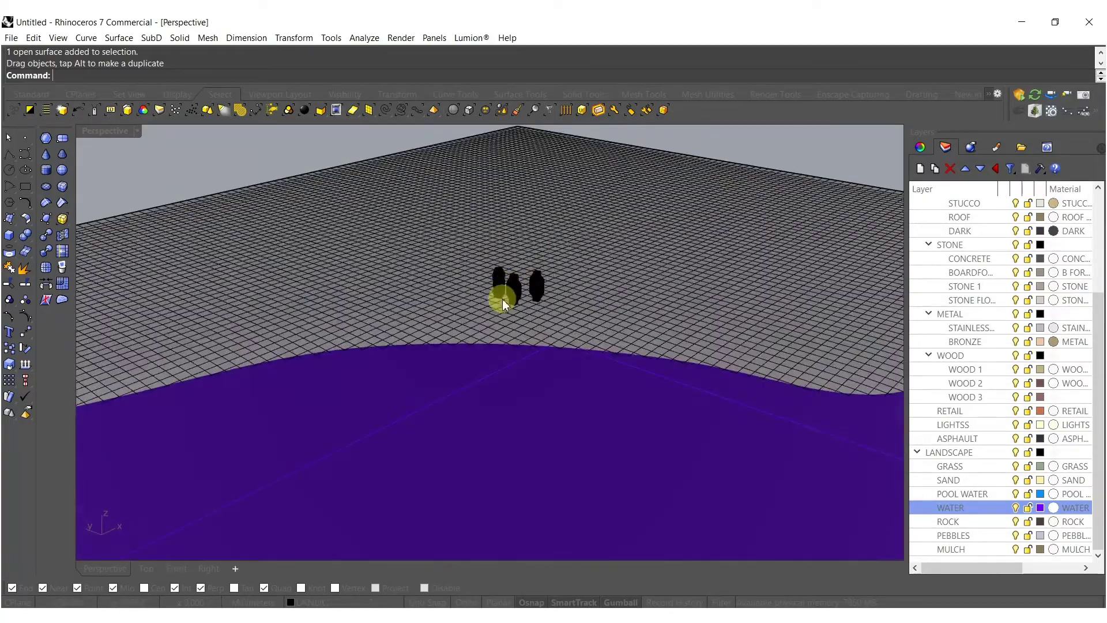
pyautogui.click(564, 348)
pyautogui.moveTo(533, 416); pyautogui.dragTo(550, 313, button='right')
pyautogui.moveTo(550, 313); pyautogui.dragTo(663, 294)
pyautogui.scroll(6, 479, 235)
pyautogui.moveTo(479, 234); pyautogui.dragTo(567, 416, button='right')
pyautogui.scroll(10, 565, 420)
pyautogui.moveTo(552, 504); pyautogui.dragTo(576, 263)
pyautogui.moveTo(576, 262); pyautogui.dragTo(513, 318, button='right')
# Step: Turn on the terrain's control points and brush-select a wide curved band of them inland of the towers
pyautogui.click(513, 318)
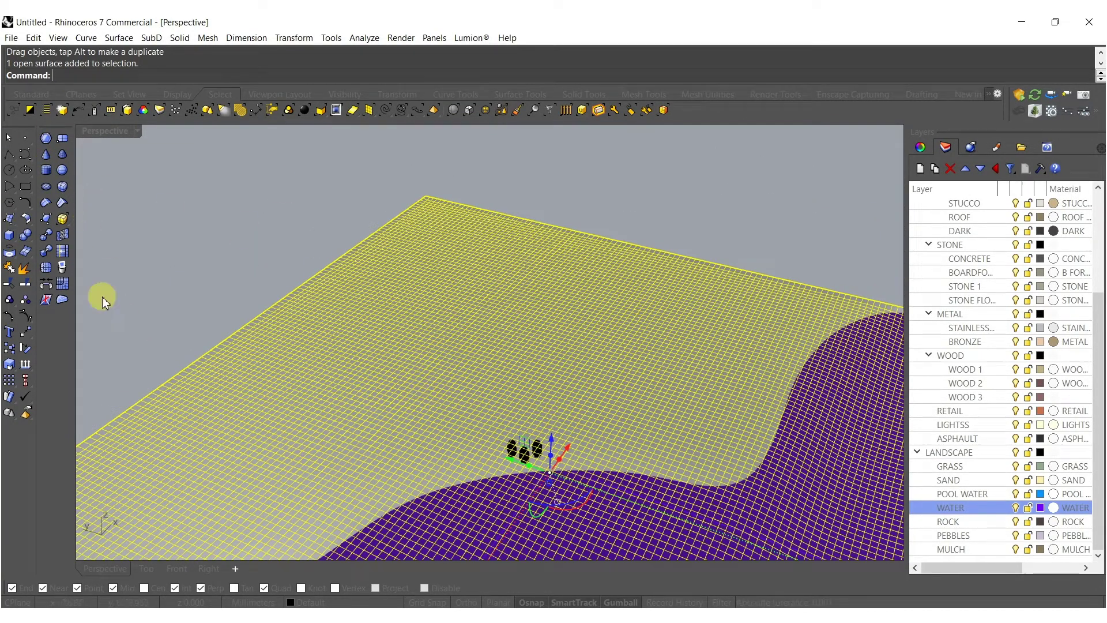
pyautogui.click(516, 116)
pyautogui.moveTo(148, 486)
pyautogui.mouseDown()
pyautogui.moveTo(328, 358)
pyautogui.moveTo(608, 324)
pyautogui.moveTo(747, 333)
pyautogui.mouseUp()
pyautogui.moveTo(529, 276); pyautogui.dragTo(390, 290)
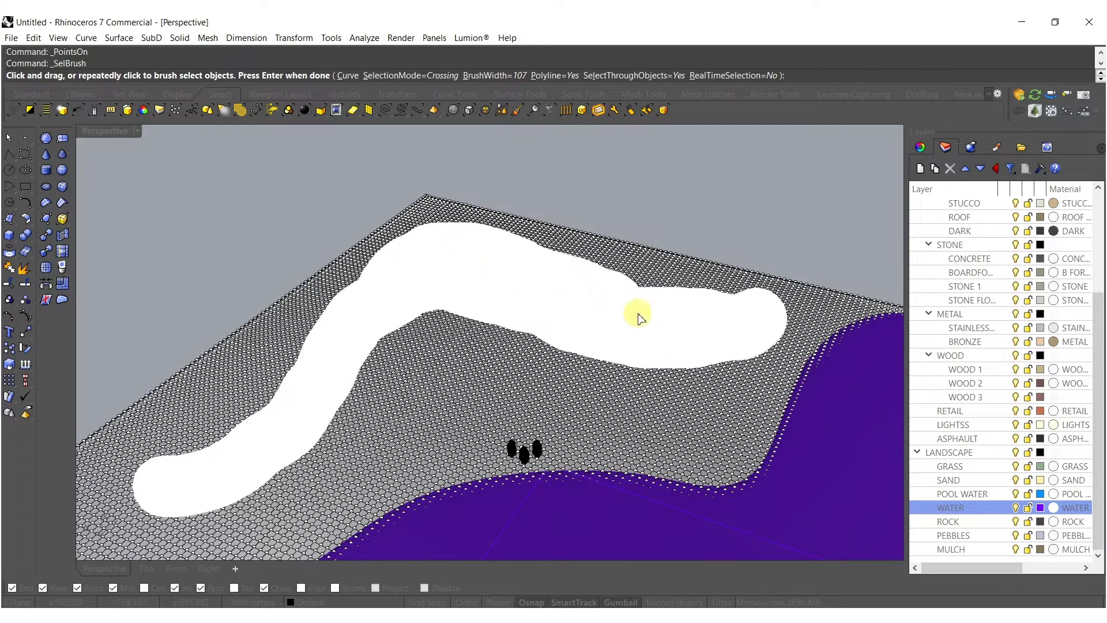
pyautogui.rightClick(468, 356)
# Step: Remove the two surfaces from the selection and raise the brushed terrain points slightly into a ridge
pyautogui.keyDown('shift'); pyautogui.moveTo(538, 356); pyautogui.dragTo(557, 288, button='right'); pyautogui.keyUp('shift')
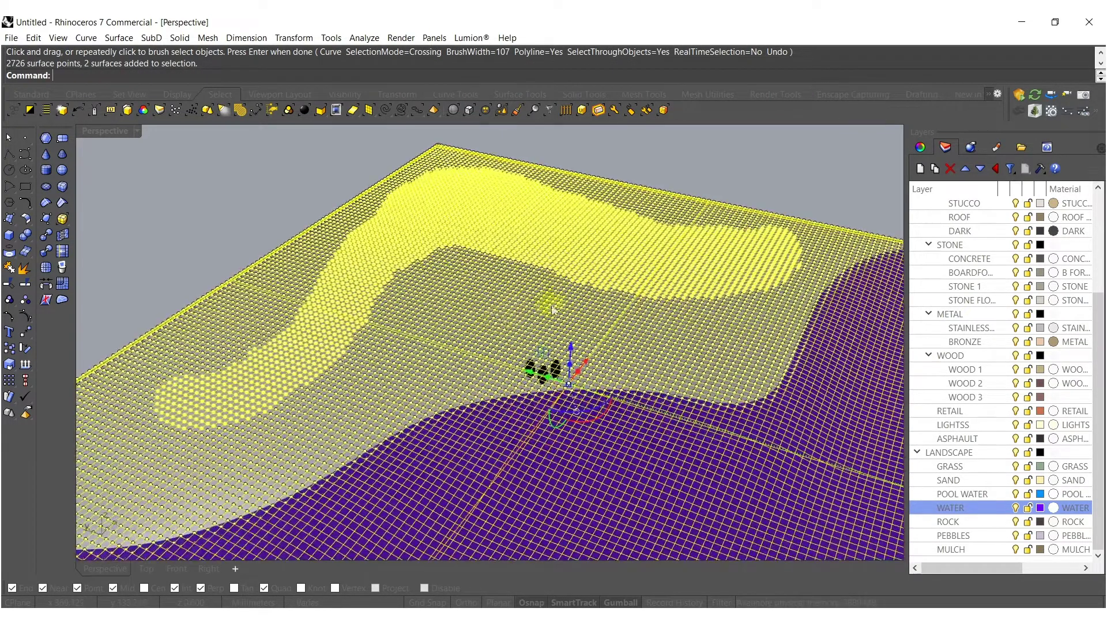
pyautogui.keyDown('ctrl'); pyautogui.click(507, 336); pyautogui.keyUp('ctrl')
pyautogui.moveTo(557, 366); pyautogui.dragTo(427, 374, button='right')
pyautogui.keyDown('ctrl'); pyautogui.click(413, 409); pyautogui.keyUp('ctrl')
pyautogui.scroll(4, 692, 320)
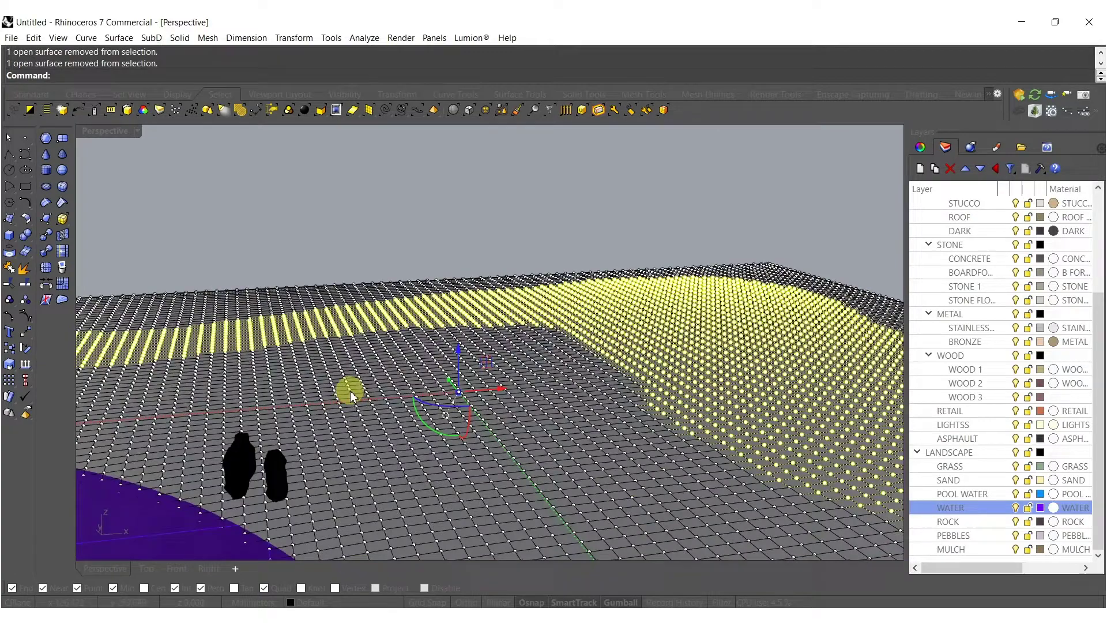
pyautogui.moveTo(459, 348); pyautogui.dragTo(459, 315)
pyautogui.press('Escape')
# Step: Smooth the whole terrain surface to soften the raised ridge
pyautogui.click(418, 301)
pyautogui.write('Smooth')
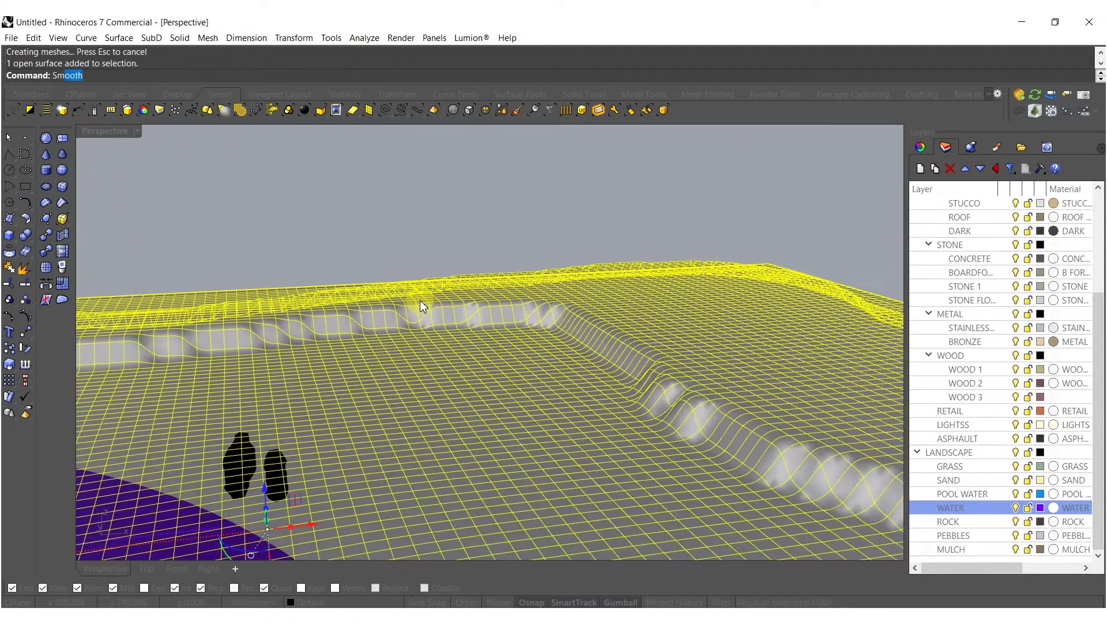
pyautogui.press('Return')
pyautogui.press('Return')
pyautogui.moveTo(379, 338); pyautogui.dragTo(399, 398, button='right')
pyautogui.press('Escape')
pyautogui.scroll(6, 346, 406)
pyautogui.moveTo(323, 403); pyautogui.dragTo(501, 336, button='right')
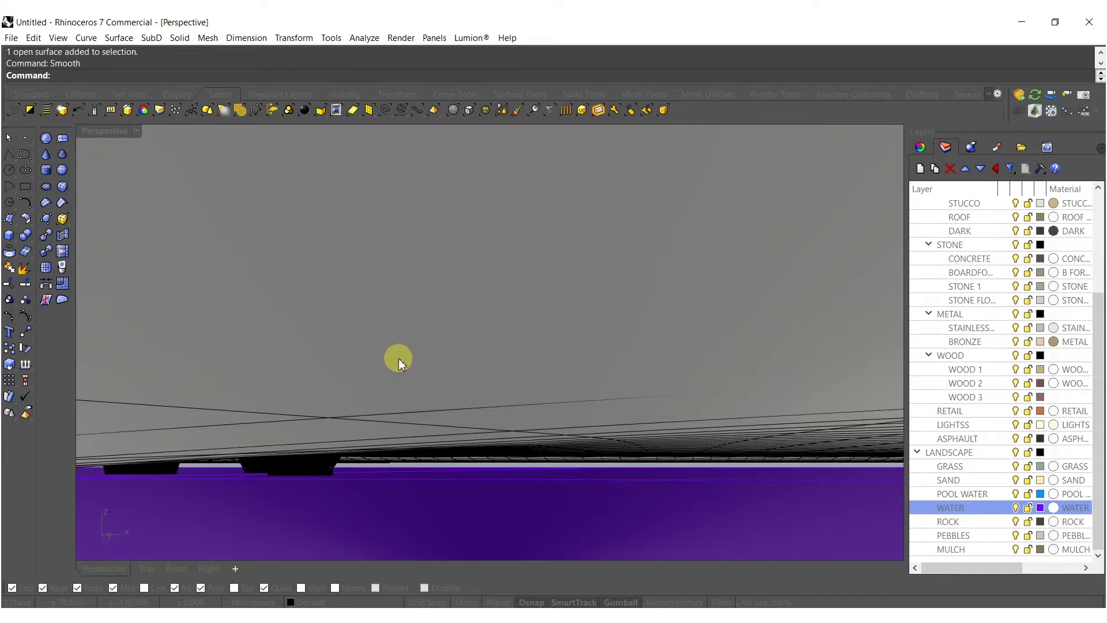
# Step: Lower the terrain and the water plane together to match the bases of the towers
pyautogui.click(423, 399)
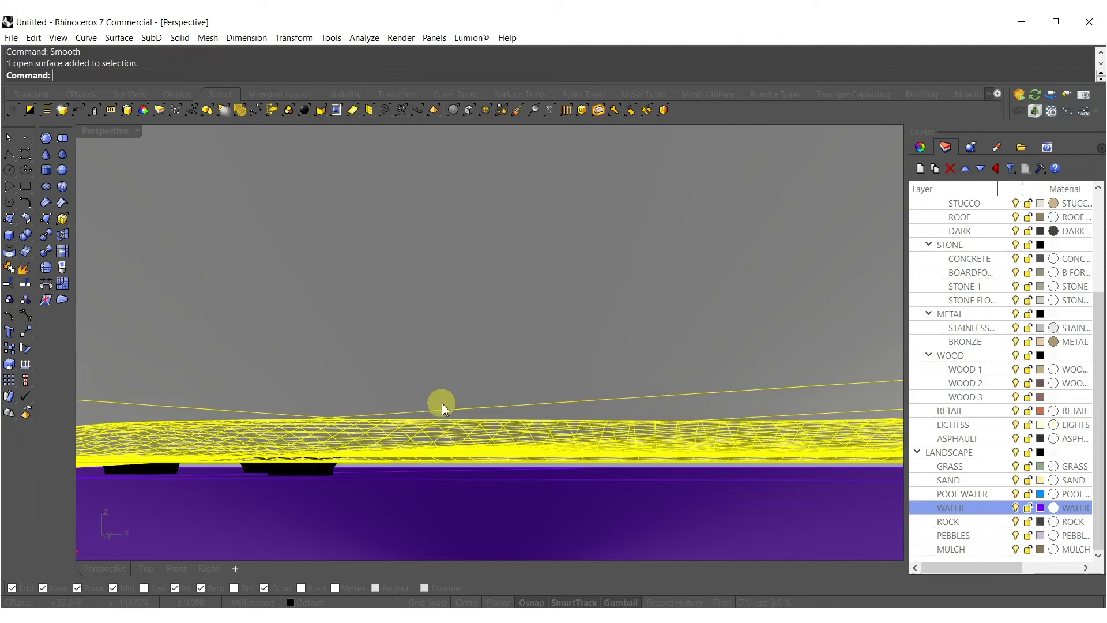
pyautogui.keyDown('shift'); pyautogui.click(431, 479); pyautogui.keyUp('shift')
pyautogui.moveTo(454, 400); pyautogui.dragTo(453, 446)
pyautogui.moveTo(227, 415); pyautogui.dragTo(512, 322, button='right')
pyautogui.scroll(3, 499, 391)
pyautogui.scroll(-3, 510, 337)
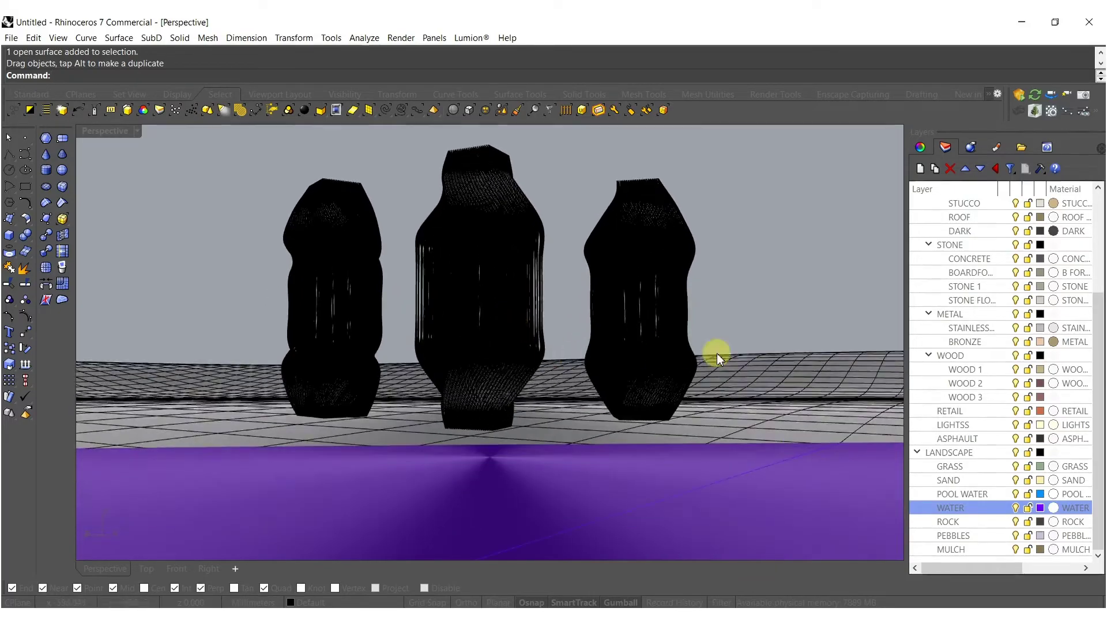
# Step: Assign the terrain surface to the SAND layer
pyautogui.click(789, 388)
pyautogui.scroll(-5, 692, 365)
pyautogui.moveTo(695, 371); pyautogui.dragTo(600, 392, button='right')
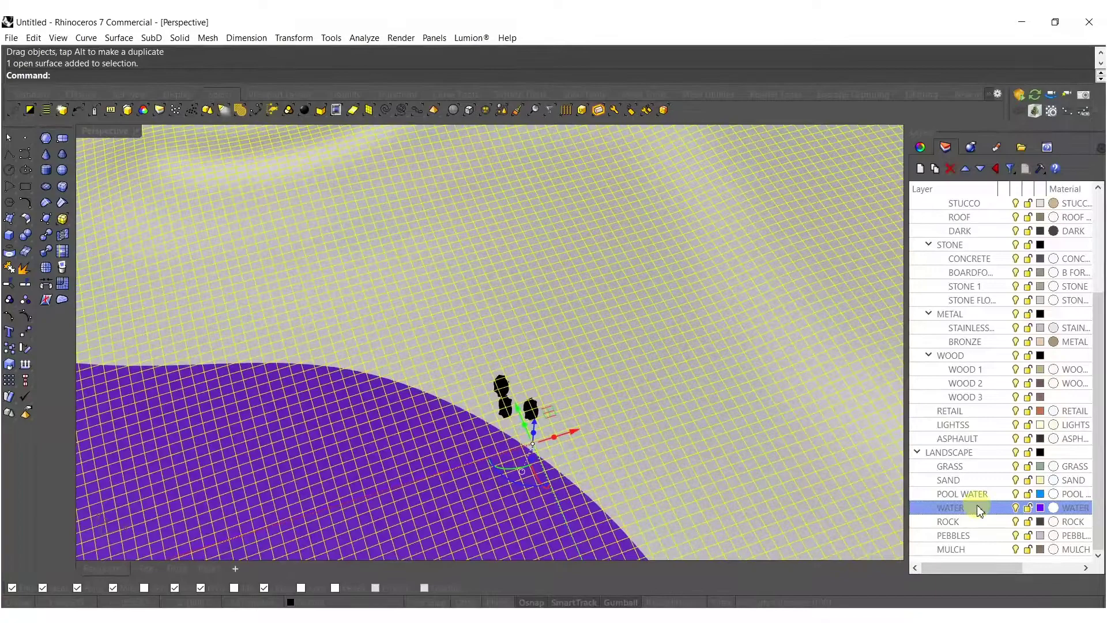
pyautogui.rightClick(955, 479)
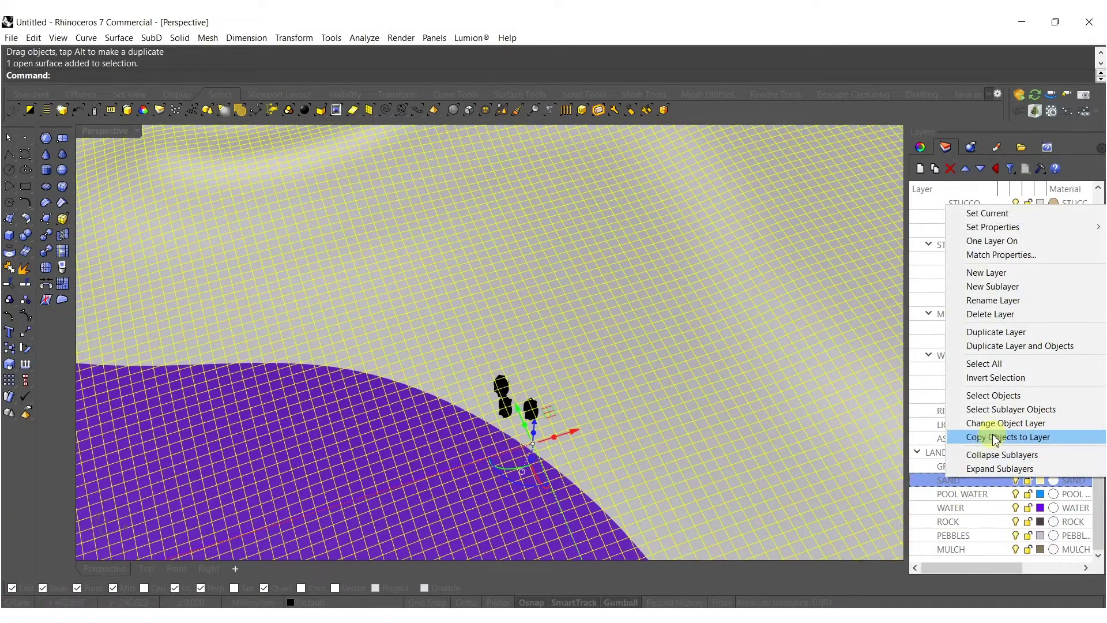
pyautogui.click(966, 423)
pyautogui.press('Escape')
# Step: Examine how the tower bases meet the sand and water, close up and from an overview of the terrain
pyautogui.scroll(5, 447, 412)
pyautogui.moveTo(440, 397); pyautogui.dragTo(528, 336, button='right')
pyautogui.scroll(8, 469, 357)
pyautogui.scroll(6, 532, 337)
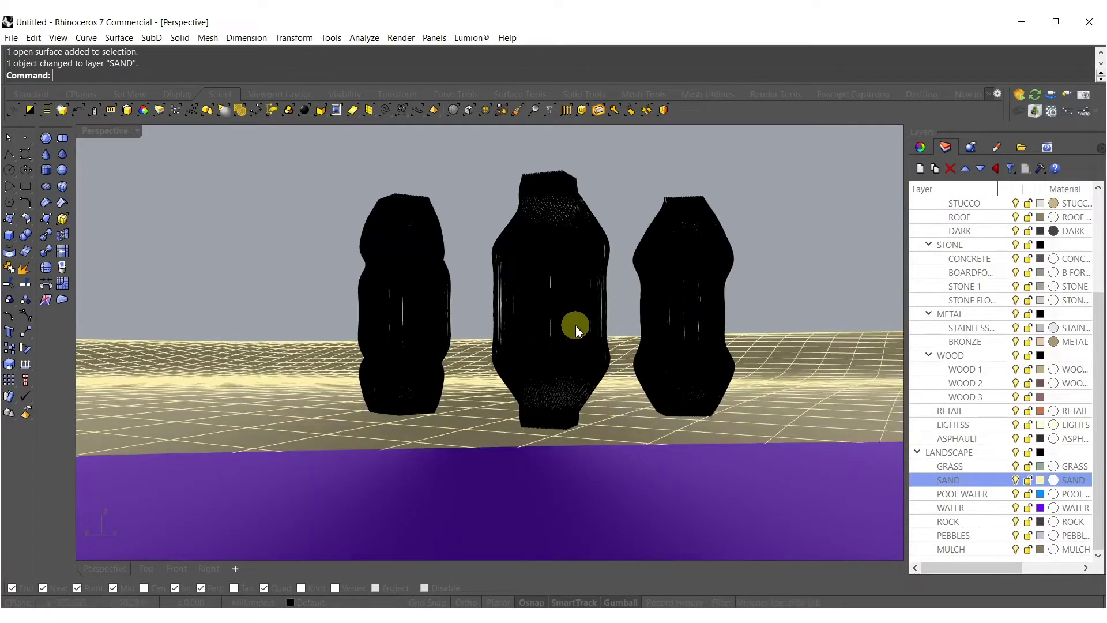
pyautogui.moveTo(554, 328); pyautogui.dragTo(559, 304, button='right')
pyautogui.scroll(3, 542, 337)
pyautogui.scroll(-8, 534, 292)
pyautogui.scroll(9, 531, 282)
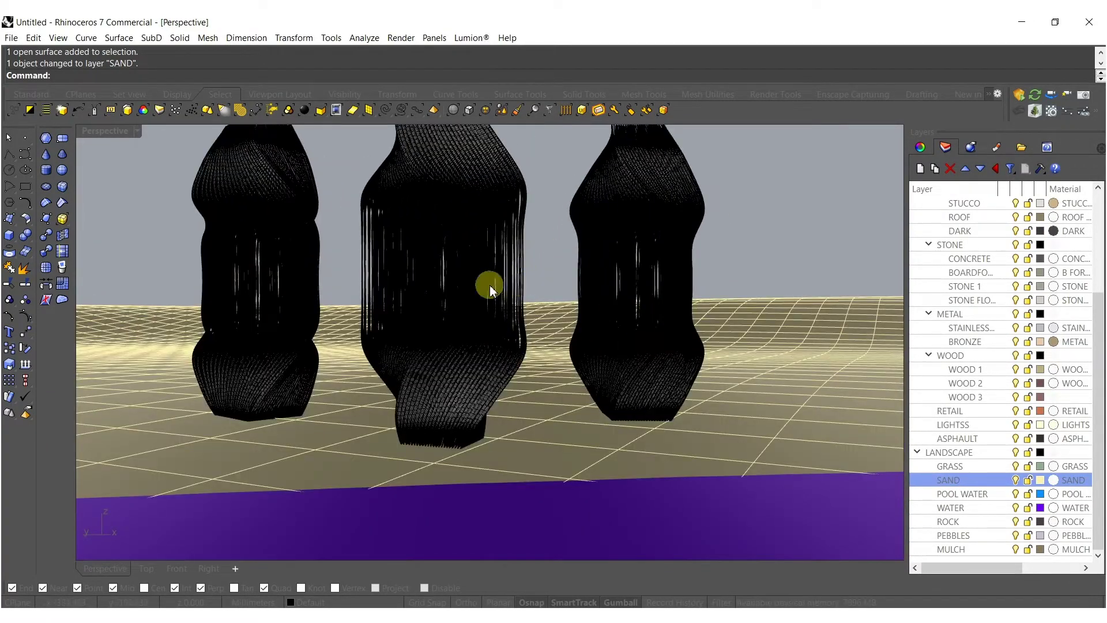
pyautogui.scroll(-7, 492, 288)
pyautogui.moveTo(502, 277); pyautogui.dragTo(557, 327, button='right')
pyautogui.scroll(-9, 461, 294)
pyautogui.scroll(-6, 501, 254)
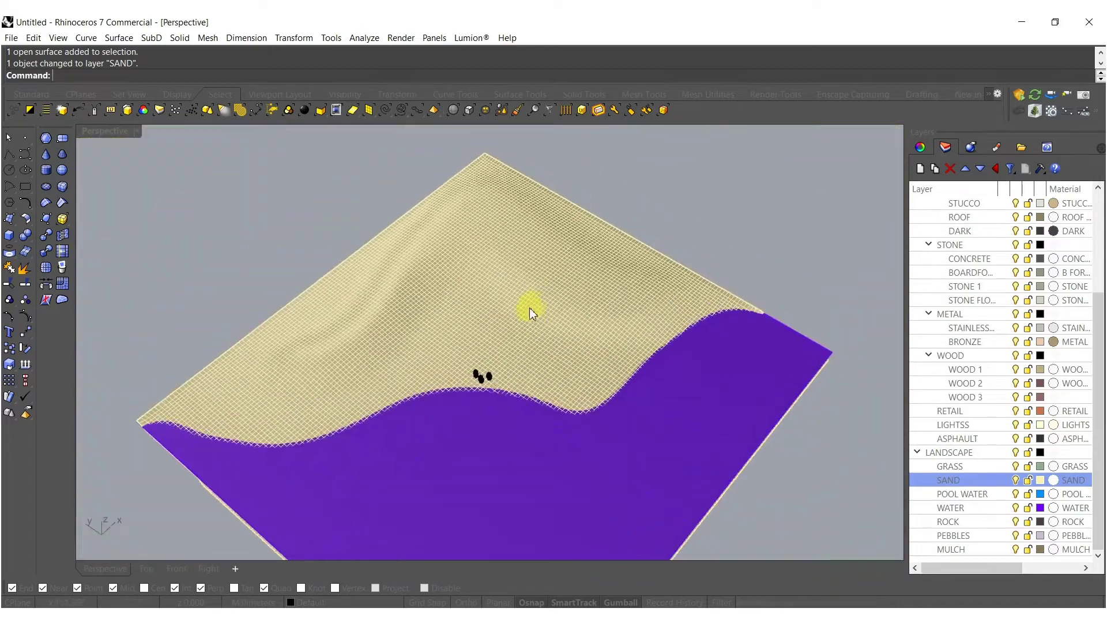
# Step: Copy the sand terrain, lock the existing objects and paste a duplicate in the same place
pyautogui.scroll(5, 490, 294)
pyautogui.click(460, 302)
pyautogui.moveTo(506, 291); pyautogui.dragTo(483, 357, button='right')
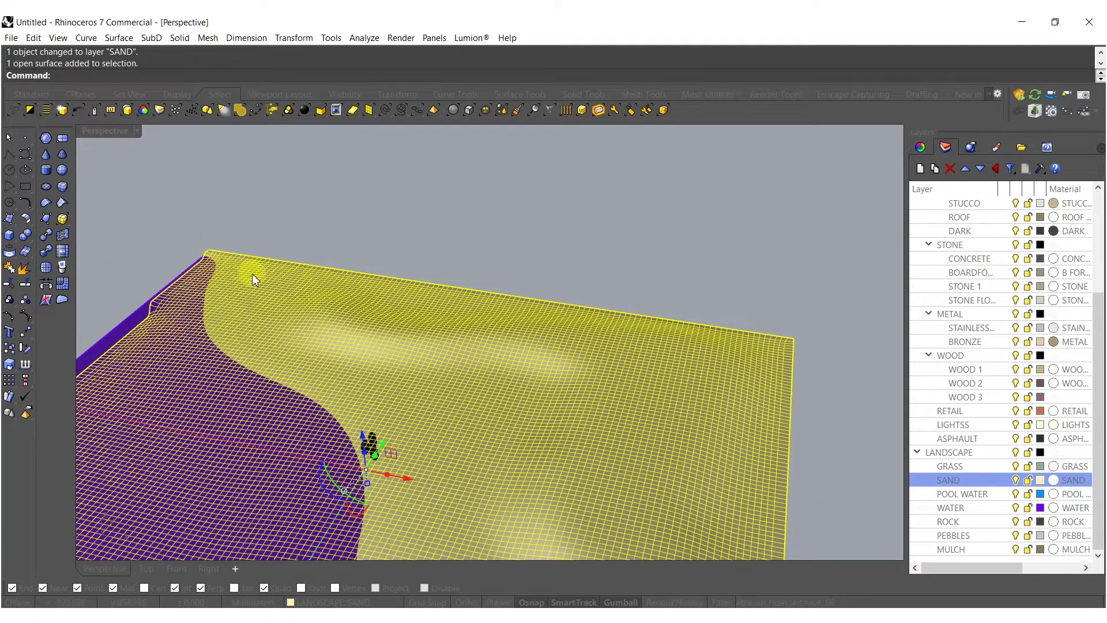
pyautogui.hotkey('ctrl', 'c')
pyautogui.hotkey('ctrl', 'v')
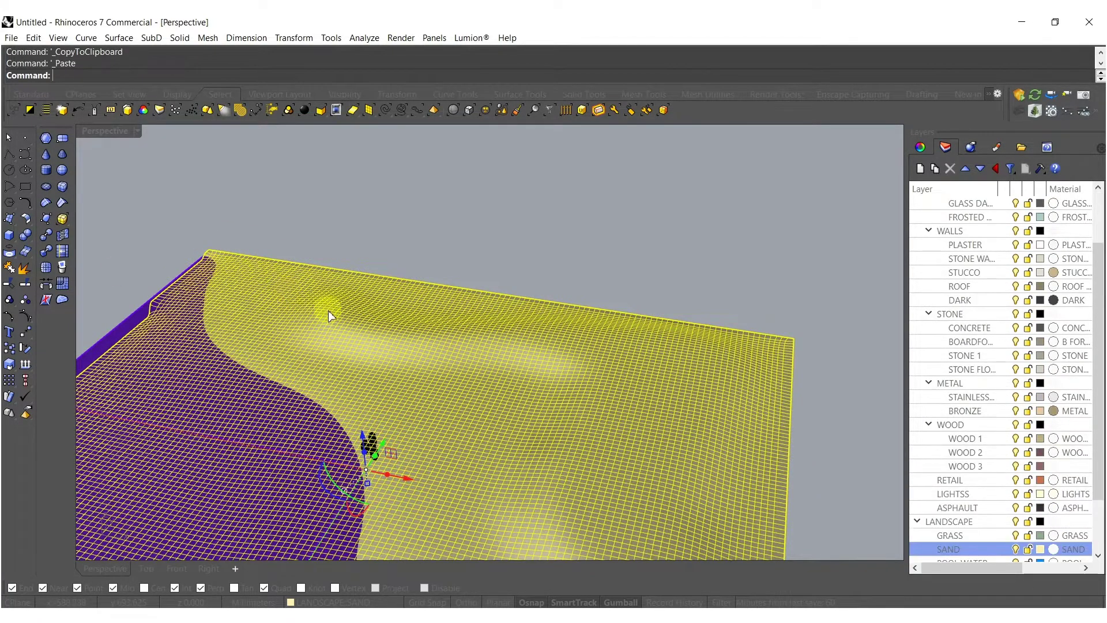
pyautogui.moveTo(328, 315); pyautogui.dragTo(433, 304, button='right')
pyautogui.keyDown('shift'); pyautogui.moveTo(509, 264); pyautogui.dragTo(518, 334, button='right'); pyautogui.keyUp('shift')
pyautogui.hotkey('ctrl', 'l')
pyautogui.hotkey('ctrl', 'z')
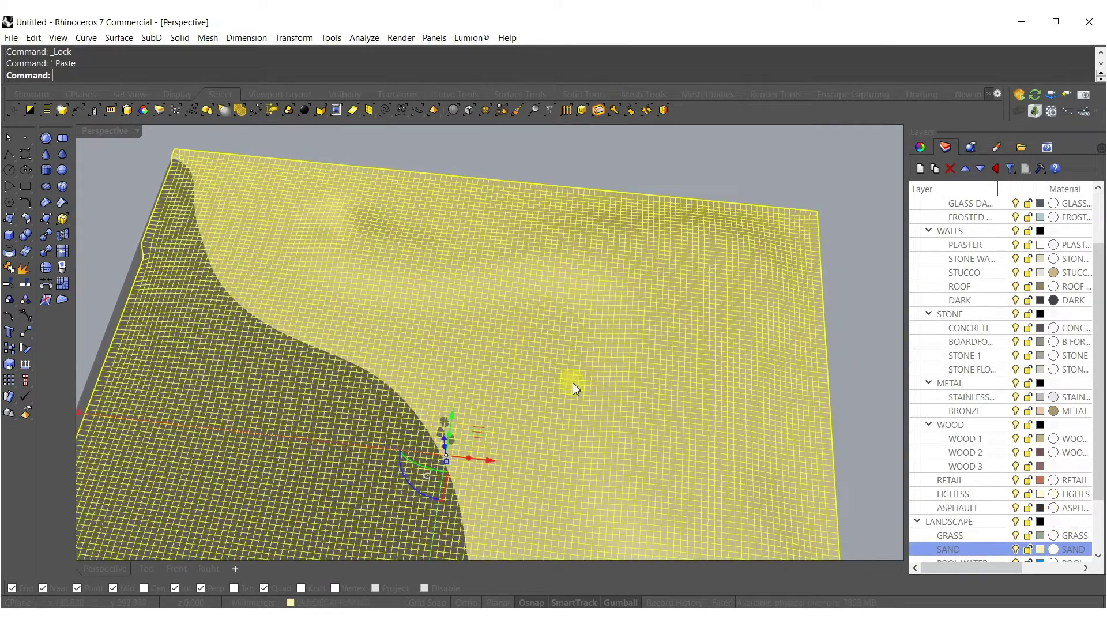
# Step: Assign the pasted terrain duplicate to the GRASS layer and deselect it
pyautogui.rightClick(959, 537)
pyautogui.click(980, 482)
pyautogui.keyDown('shift'); pyautogui.moveTo(516, 373); pyautogui.dragTo(478, 392, button='right'); pyautogui.keyUp('shift')
pyautogui.click(186, 221)
# Step: Draw a degree-3 curve in the Top view following the shoreline inland, passing behind the towers and extending beyond both terrain edges
pyautogui.doubleClick(111, 129)
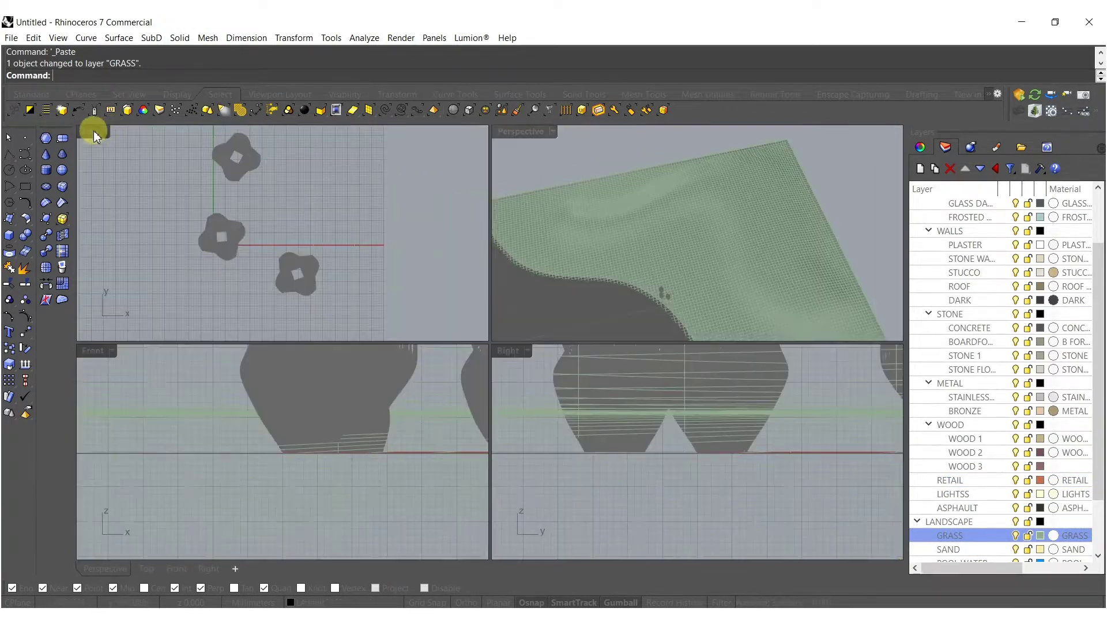
pyautogui.doubleClick(95, 130)
pyautogui.scroll(-5, 367, 293)
pyautogui.click(399, 282)
pyautogui.scroll(8, 469, 268)
pyautogui.scroll(-4, 577, 450)
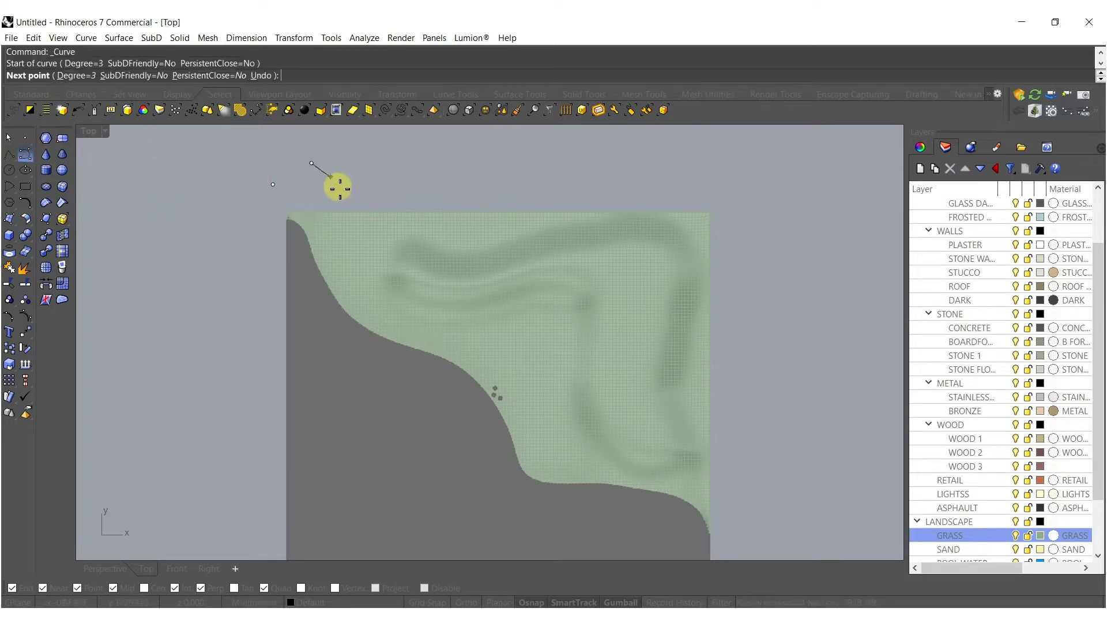
pyautogui.click(346, 258)
pyautogui.click(374, 309)
pyautogui.click(399, 332)
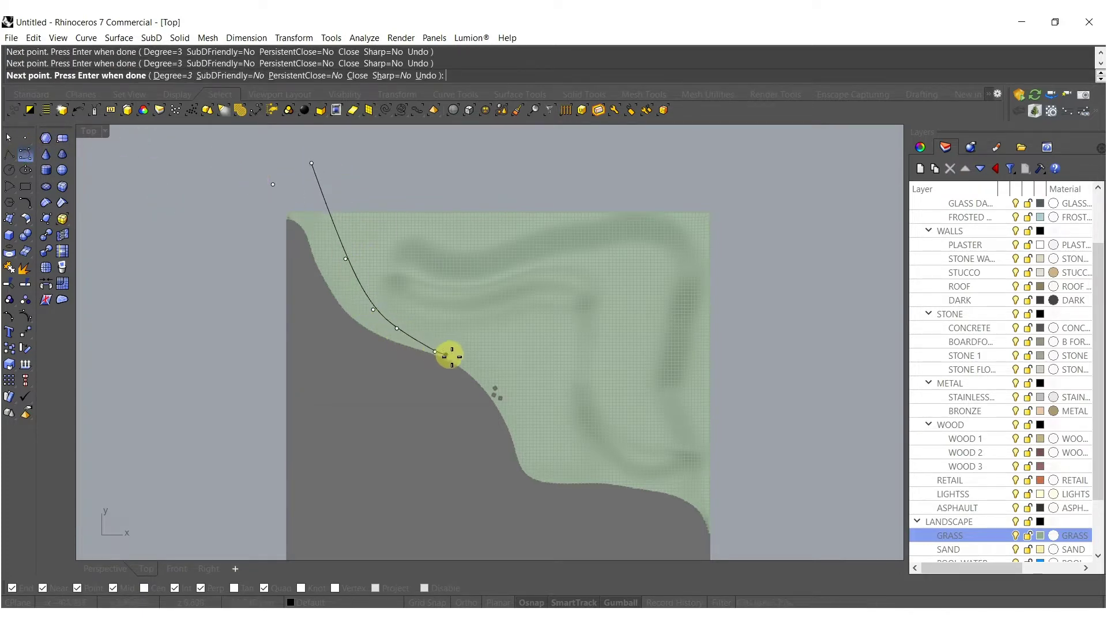
pyautogui.scroll(4, 471, 364)
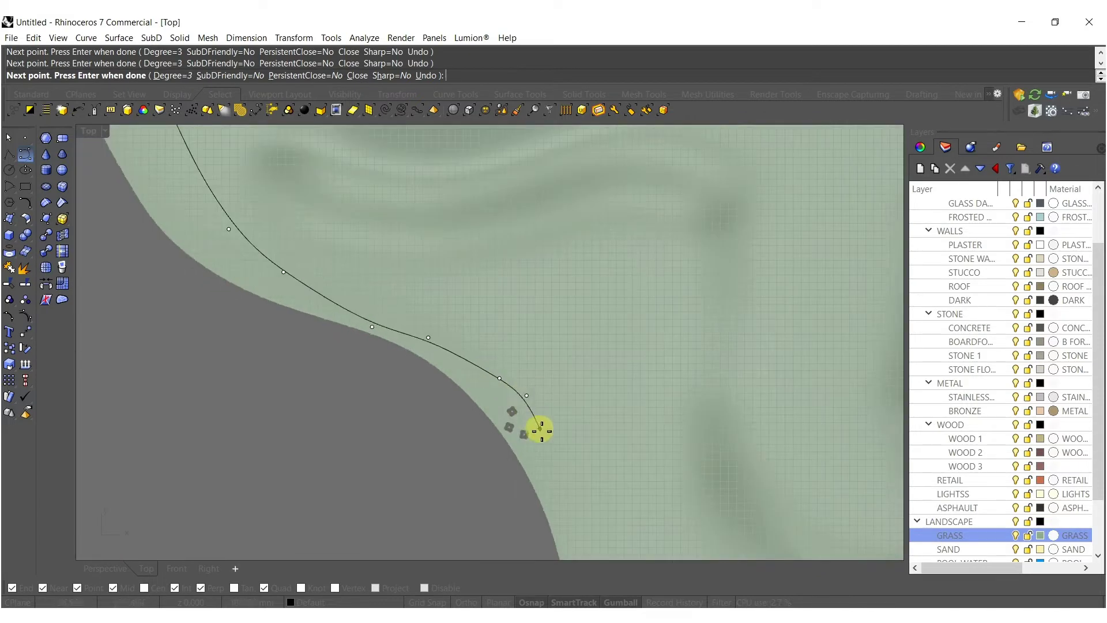
pyautogui.moveTo(552, 495); pyautogui.dragTo(516, 362, button='right')
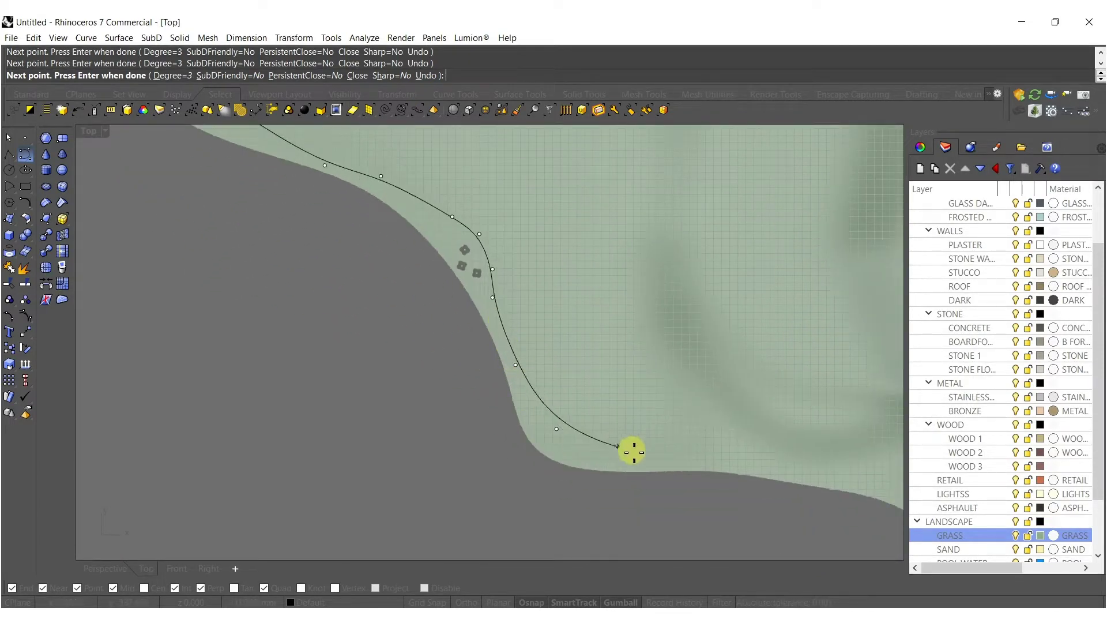
pyautogui.moveTo(798, 450); pyautogui.dragTo(621, 358, button='right')
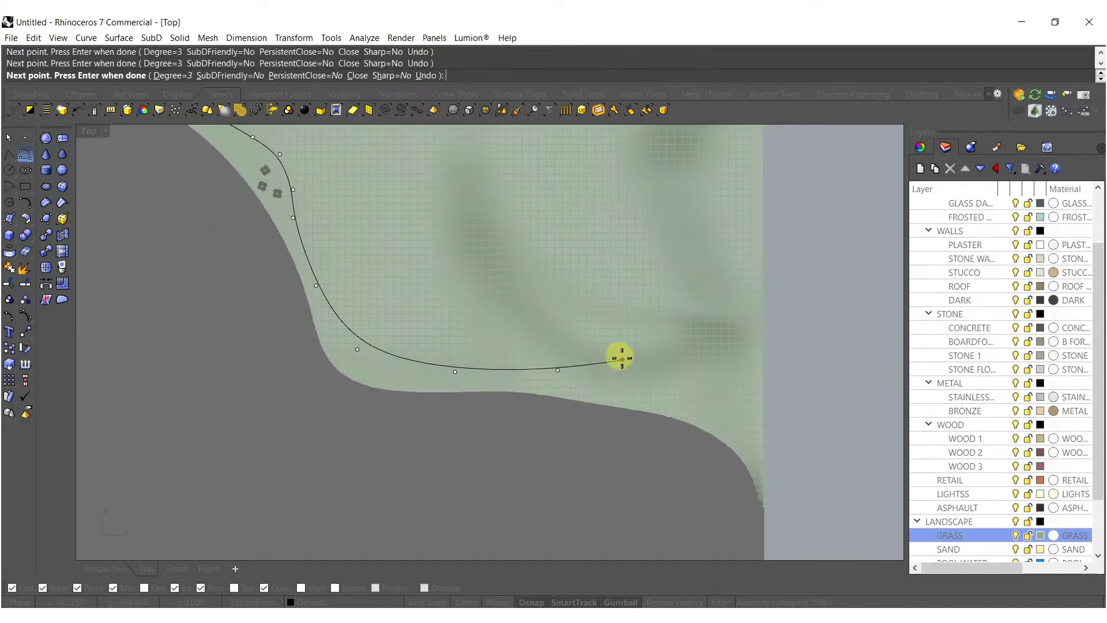
pyautogui.rightClick(811, 504)
# Step: Split the grass surface with the shoreline curve and delete the piece on the water side
pyautogui.click(690, 339)
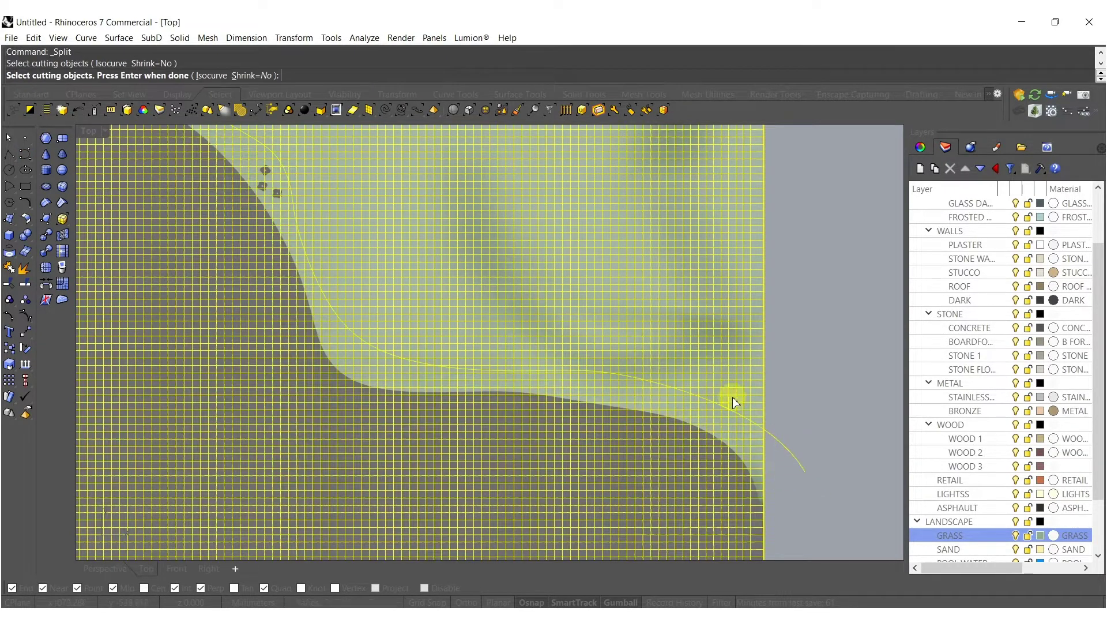
pyautogui.keyDown('ctrl'); pyautogui.click(672, 285); pyautogui.keyUp('ctrl')
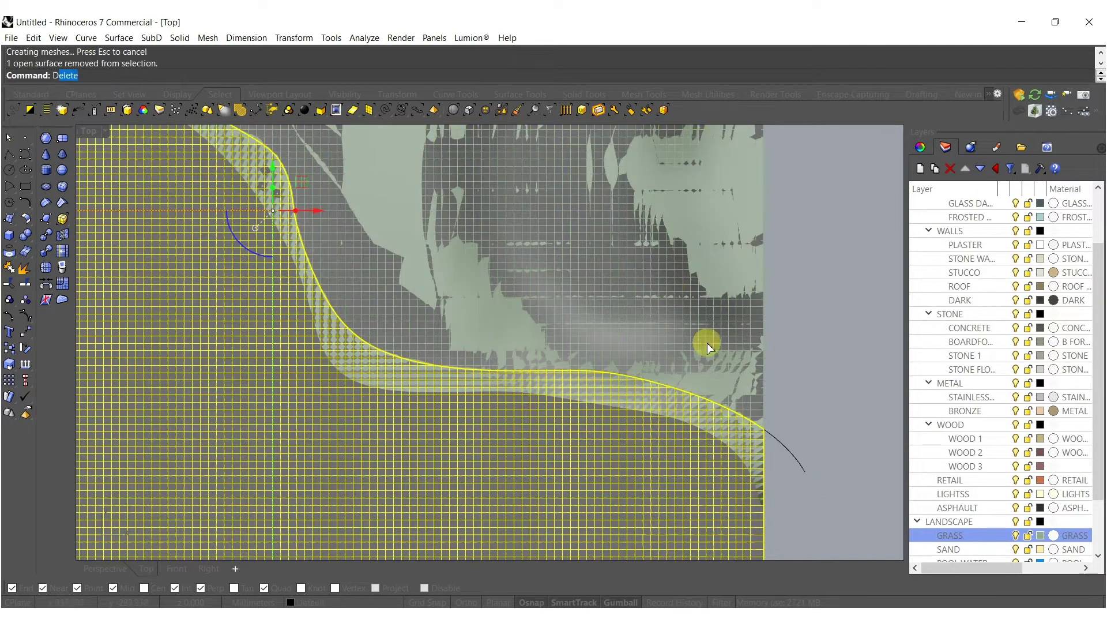
pyautogui.press('Delete')
pyautogui.scroll(-8, 274, 159)
pyautogui.moveTo(302, 239); pyautogui.dragTo(432, 431, button='right')
# Step: Turn on the remaining grass surface's control points and brush-select a curved band of them behind the towers in perspective
pyautogui.click(426, 299)
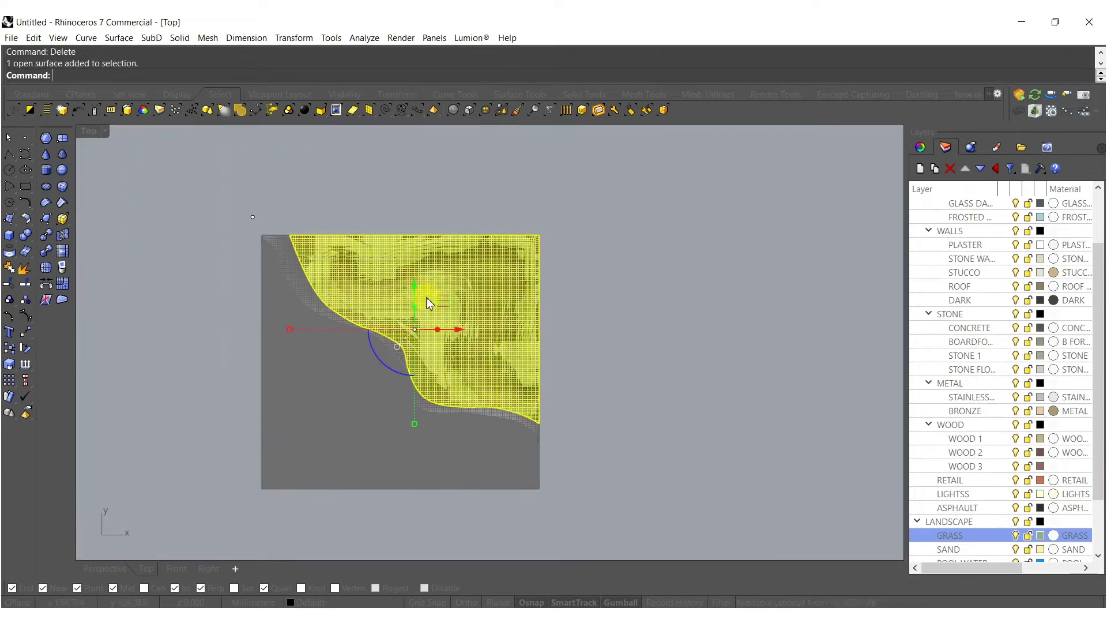
pyautogui.doubleClick(89, 132)
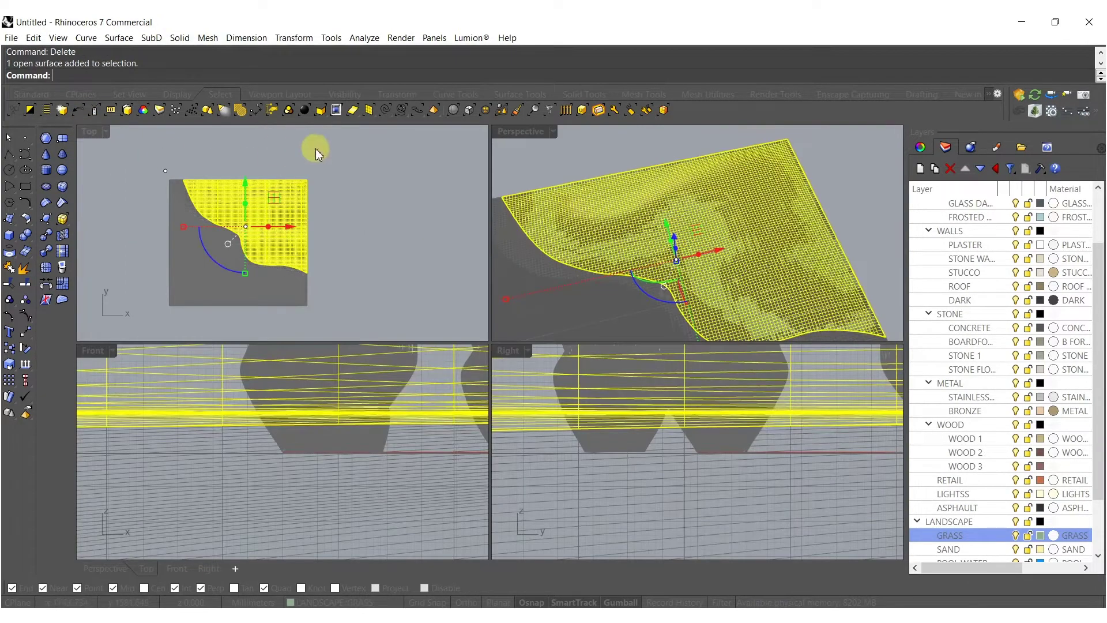
pyautogui.doubleClick(515, 132)
pyautogui.scroll(-2, 475, 324)
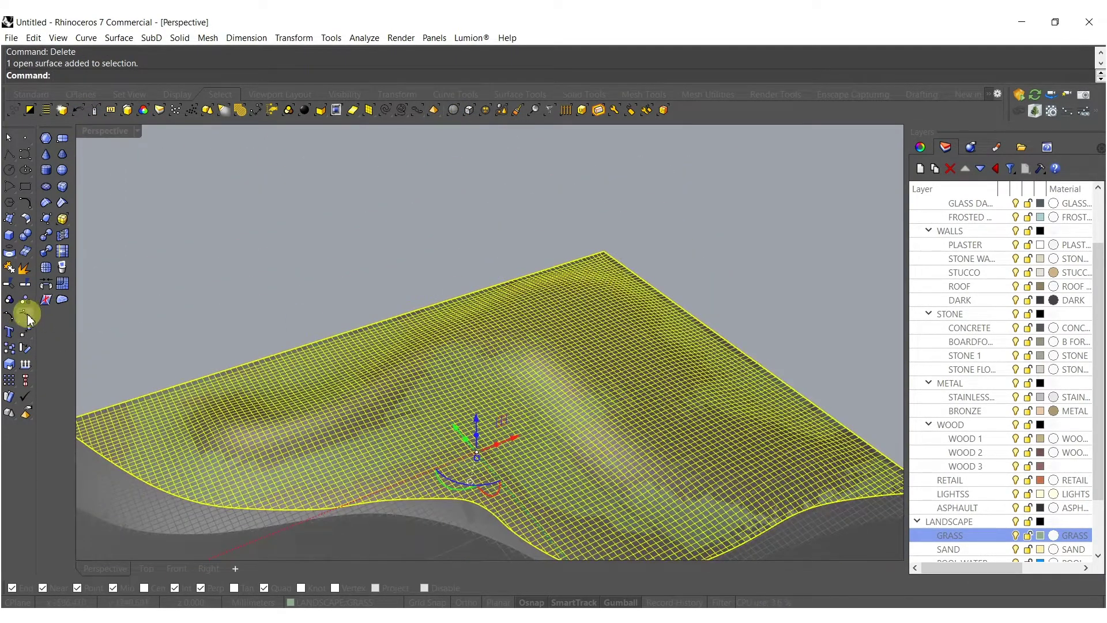
pyautogui.click(26, 315)
pyautogui.click(522, 113)
pyautogui.moveTo(413, 427)
pyautogui.keyDown('shift'); pyautogui.mouseDown(button='right')
pyautogui.moveTo(400, 371)
pyautogui.moveTo(413, 368)
pyautogui.moveTo(396, 392)
pyautogui.mouseUp(button='right'); pyautogui.keyUp('shift')
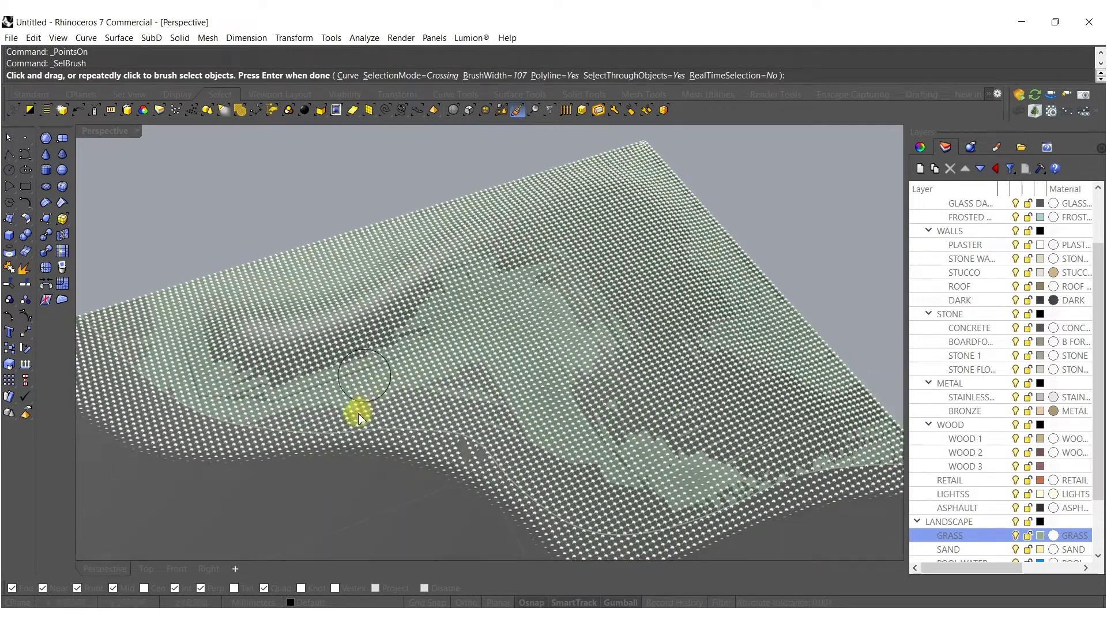
pyautogui.moveTo(376, 392)
pyautogui.mouseDown()
pyautogui.moveTo(568, 366)
pyautogui.moveTo(573, 403)
pyautogui.mouseUp()
pyautogui.press('Return')
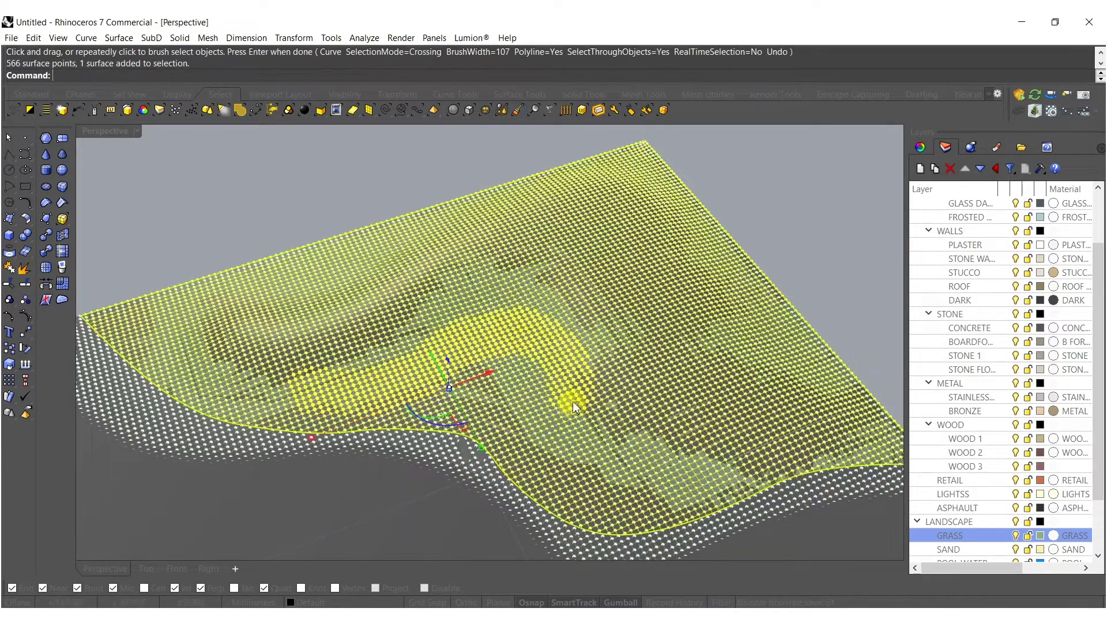
# Step: Add three more brushed bands of grass control points to the selection, near the shore and across the inland slopes
pyautogui.rightClick(546, 434)
pyautogui.moveTo(646, 484); pyautogui.dragTo(675, 317)
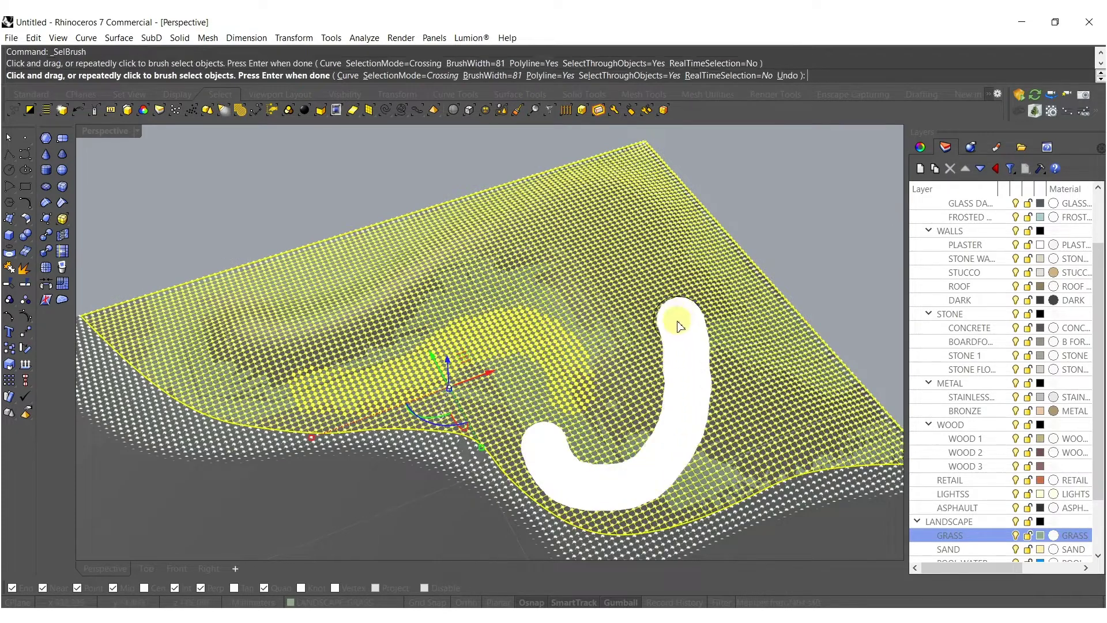
pyautogui.press('Return')
pyautogui.rightClick(747, 388)
pyautogui.moveTo(810, 429)
pyautogui.mouseDown()
pyautogui.moveTo(744, 320)
pyautogui.moveTo(582, 260)
pyautogui.mouseUp()
pyautogui.press('Return')
pyautogui.rightClick(457, 259)
pyautogui.moveTo(504, 254); pyautogui.dragTo(211, 348)
pyautogui.press('Return')
# Step: Raise the brushed grass control points slightly to form hills above the sand
pyautogui.moveTo(484, 404)
pyautogui.mouseDown(button='right')
pyautogui.moveTo(539, 326)
pyautogui.moveTo(535, 349)
pyautogui.mouseUp(button='right')
pyautogui.scroll(3, 535, 349)
pyautogui.moveTo(489, 337)
pyautogui.mouseDown()
pyautogui.moveTo(490, 392)
pyautogui.moveTo(491, 305)
pyautogui.moveTo(492, 320)
pyautogui.mouseUp()
# Step: Smooth the raised areas of the grass surface and turn off its control points
pyautogui.write('Smooth')
pyautogui.press('Return')
pyautogui.press('Return')
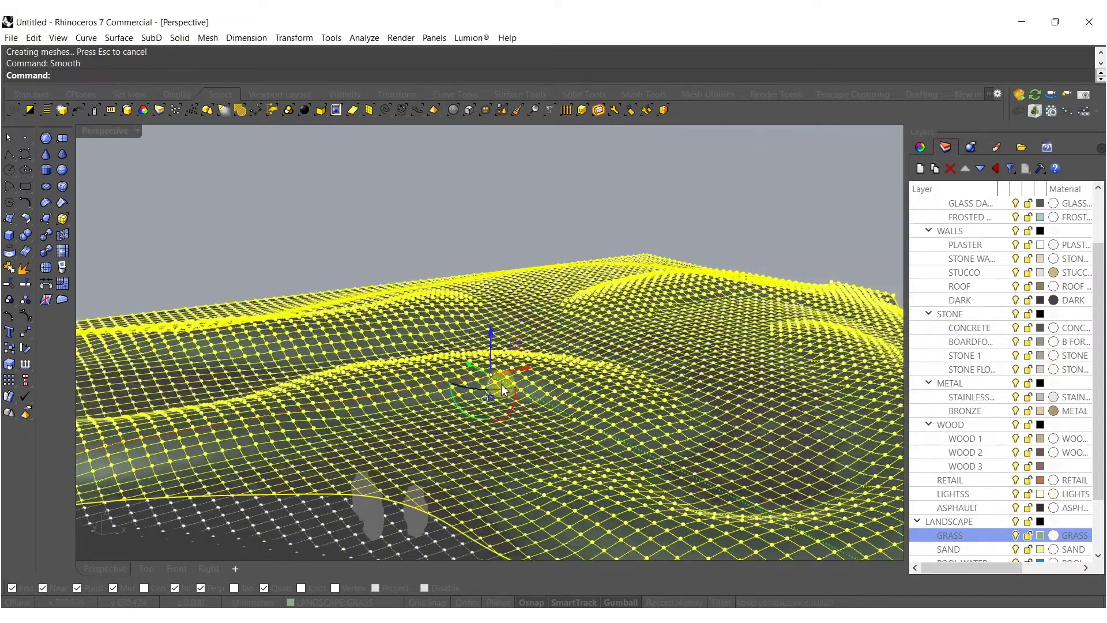
pyautogui.press('Escape')
# Step: Lower the grass surface slightly towards the sand in perspective and smooth it again, leaving only its hills above the sand
pyautogui.moveTo(476, 378); pyautogui.dragTo(410, 231, button='right')
pyautogui.click(404, 297)
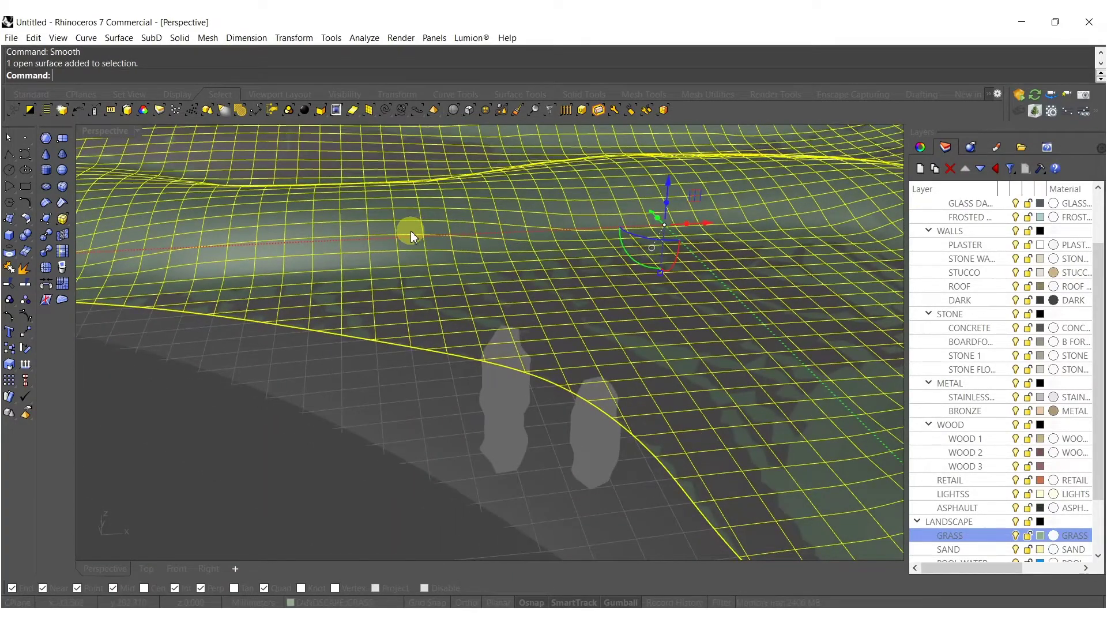
pyautogui.moveTo(410, 231); pyautogui.dragTo(413, 255)
pyautogui.press('Return')
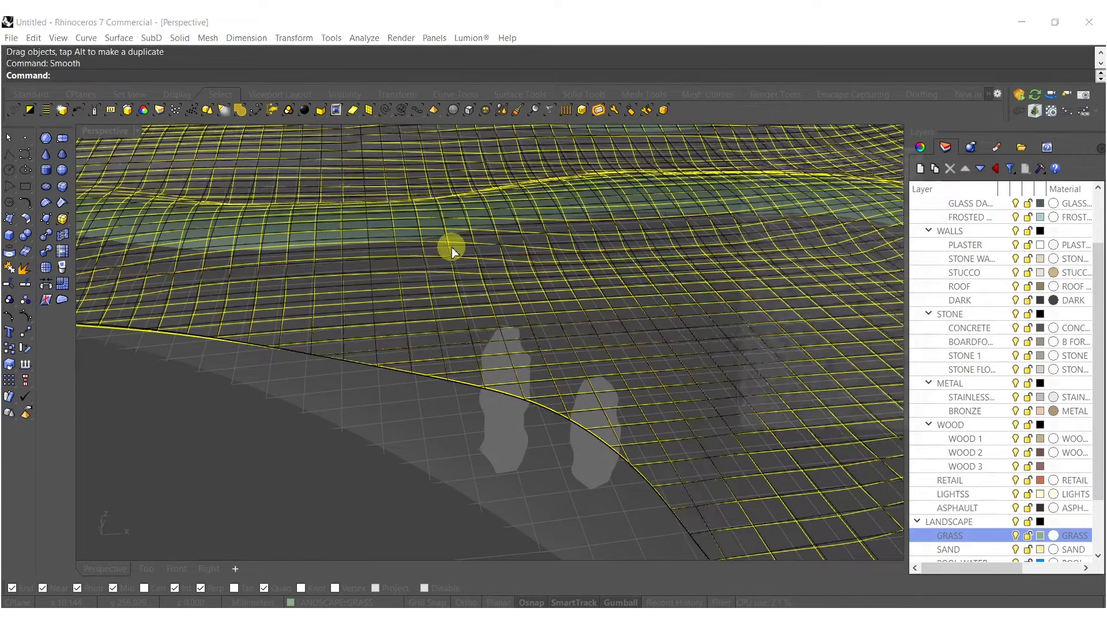
pyautogui.press('Return')
pyautogui.moveTo(486, 297); pyautogui.dragTo(476, 298)
pyautogui.scroll(-10, 526, 296)
pyautogui.keyDown('shift'); pyautogui.moveTo(525, 296); pyautogui.dragTo(513, 368, button='right'); pyautogui.keyUp('shift')
pyautogui.press('Escape')
pyautogui.scroll(-6, 496, 293)
pyautogui.keyDown('shift'); pyautogui.moveTo(495, 293); pyautogui.dragTo(545, 373, button='right'); pyautogui.keyUp('shift')
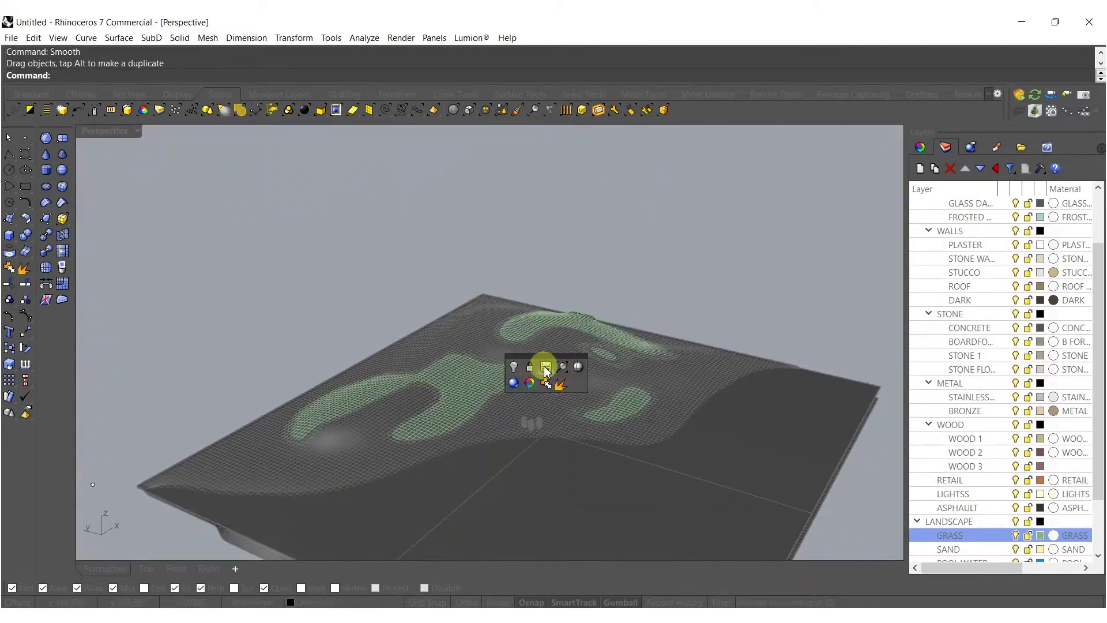
# Step: Unlock the locked objects and split the grass surface, using the sand surface as the cutting object
pyautogui.click(529, 369)
pyautogui.scroll(4, 462, 323)
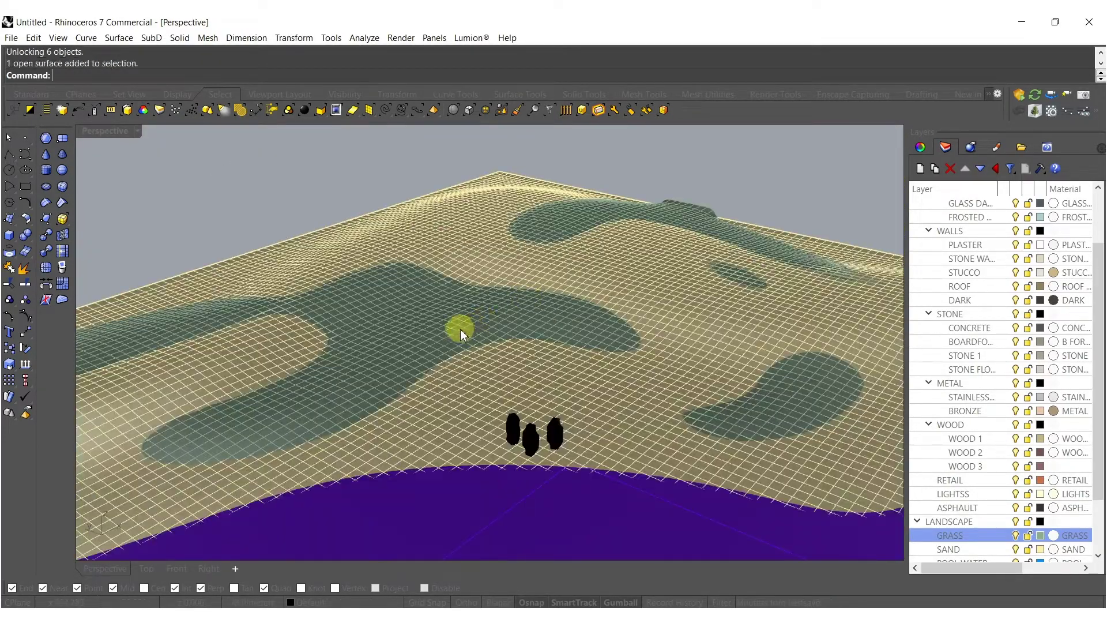
pyautogui.click(458, 356)
pyautogui.click(489, 406)
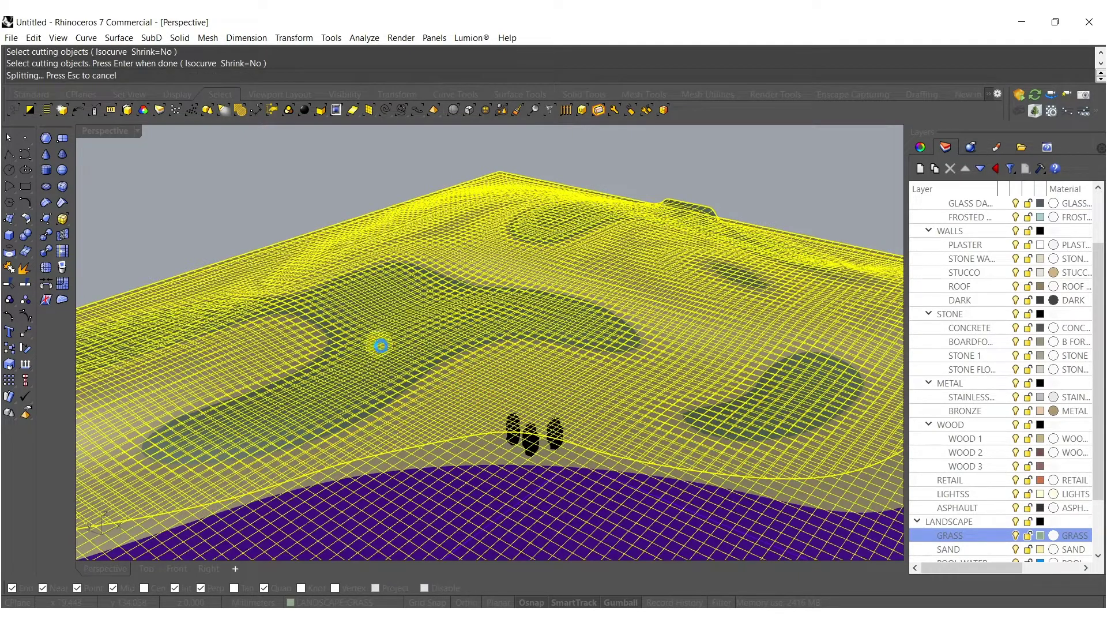
pyautogui.keyDown('ctrl'); pyautogui.click(459, 333); pyautogui.keyUp('ctrl')
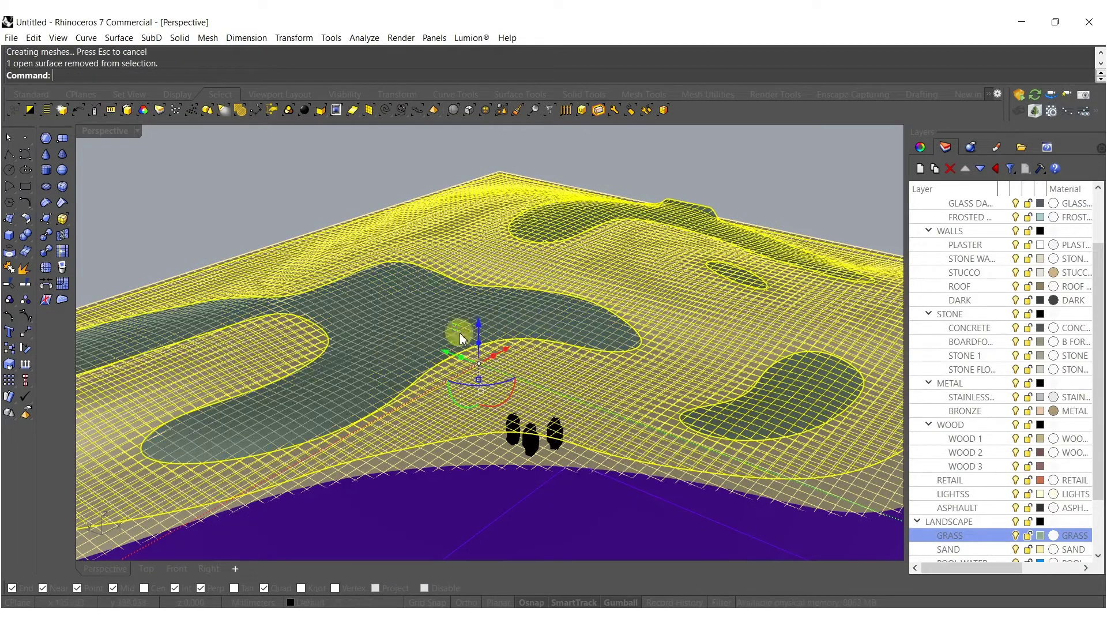
# Step: Delete the split-off piece of grass lying beneath the sand, keeping the grass patches that rise above it
pyautogui.keyDown('shift'); pyautogui.click(414, 324); pyautogui.keyUp('shift')
pyautogui.keyDown('ctrl'); pyautogui.click(585, 376); pyautogui.keyUp('ctrl')
pyautogui.press('Escape')
pyautogui.click(472, 385)
pyautogui.press('Escape')
pyautogui.moveTo(471, 413); pyautogui.dragTo(467, 305, button='right')
pyautogui.click(480, 194)
pyautogui.press('Delete')
pyautogui.moveTo(509, 248); pyautogui.dragTo(477, 316, button='right')
pyautogui.scroll(5, 404, 344)
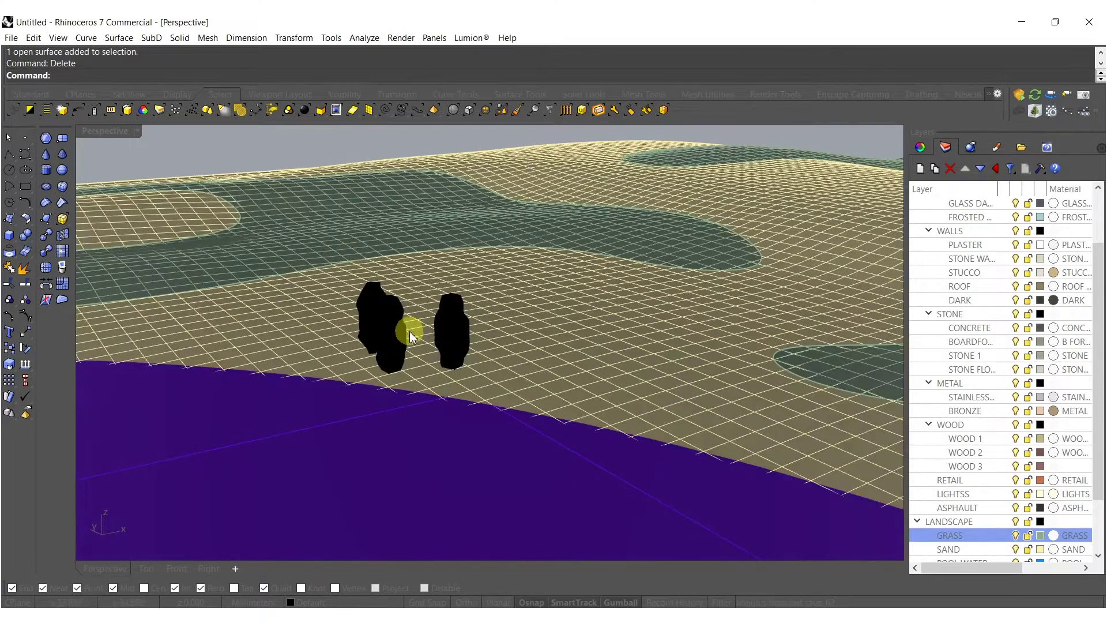
# Step: Switch to Lumion and open the material of the imported model's water surface in the Material Editor
pyautogui.click(949, 587)
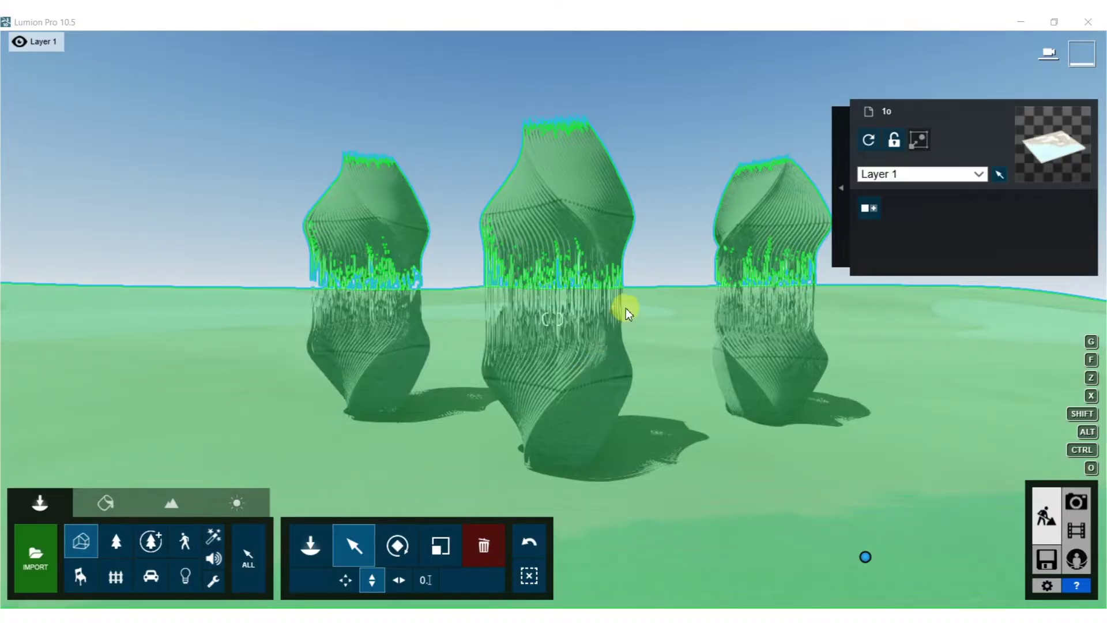
pyautogui.moveTo(627, 310)
pyautogui.mouseDown(button='right')
pyautogui.moveTo(552, 318)
pyautogui.moveTo(628, 275)
pyautogui.mouseUp(button='right')
pyautogui.press('s')
pyautogui.press('s')
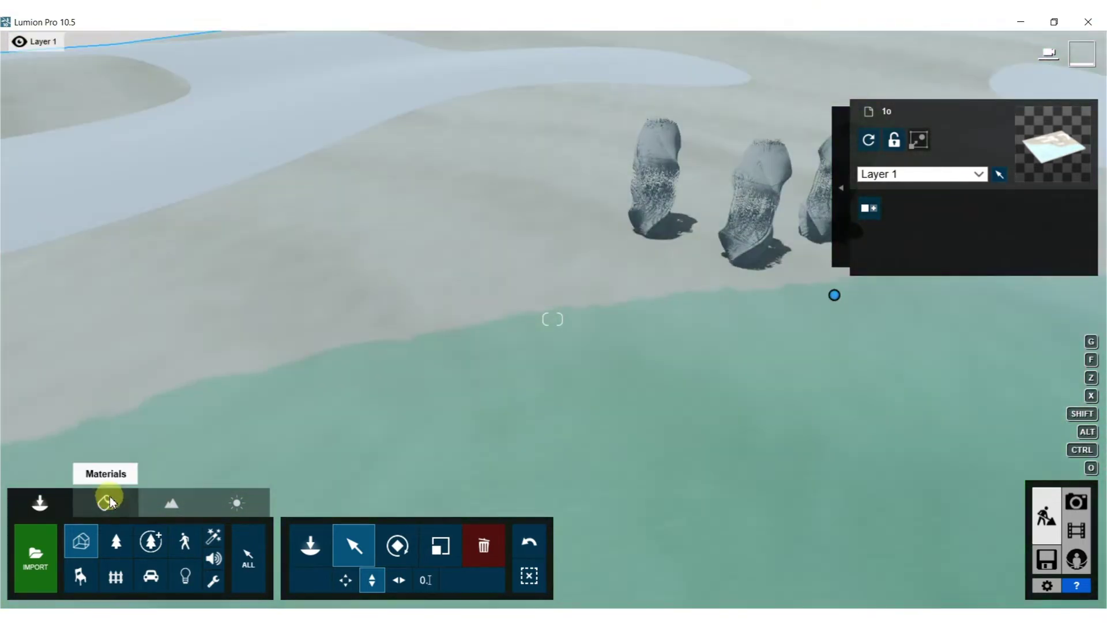
pyautogui.click(110, 502)
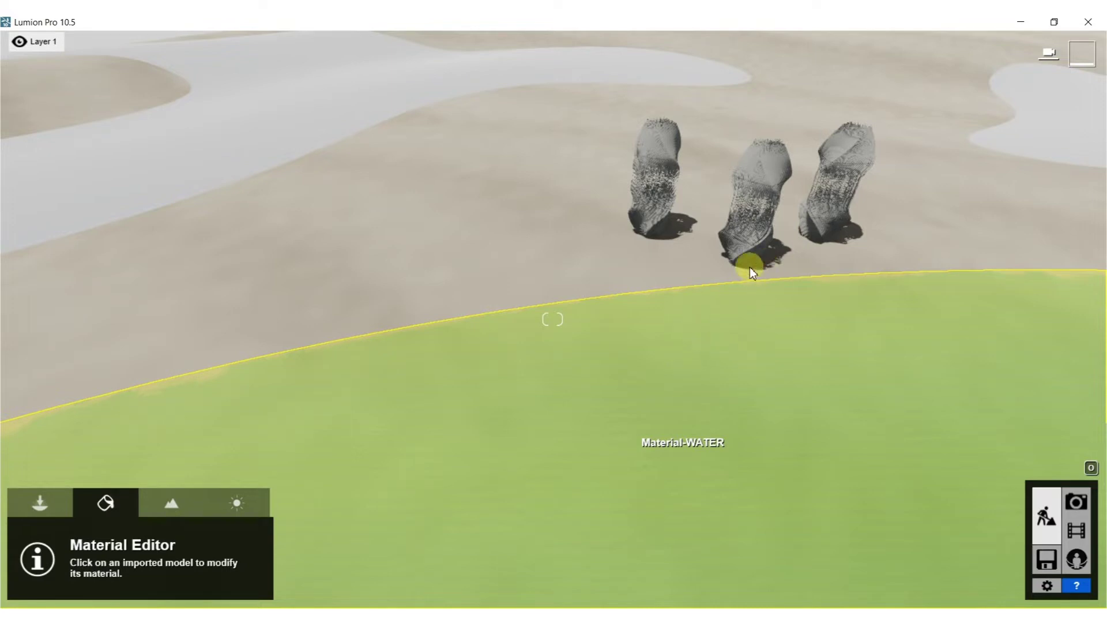
pyautogui.click(733, 268)
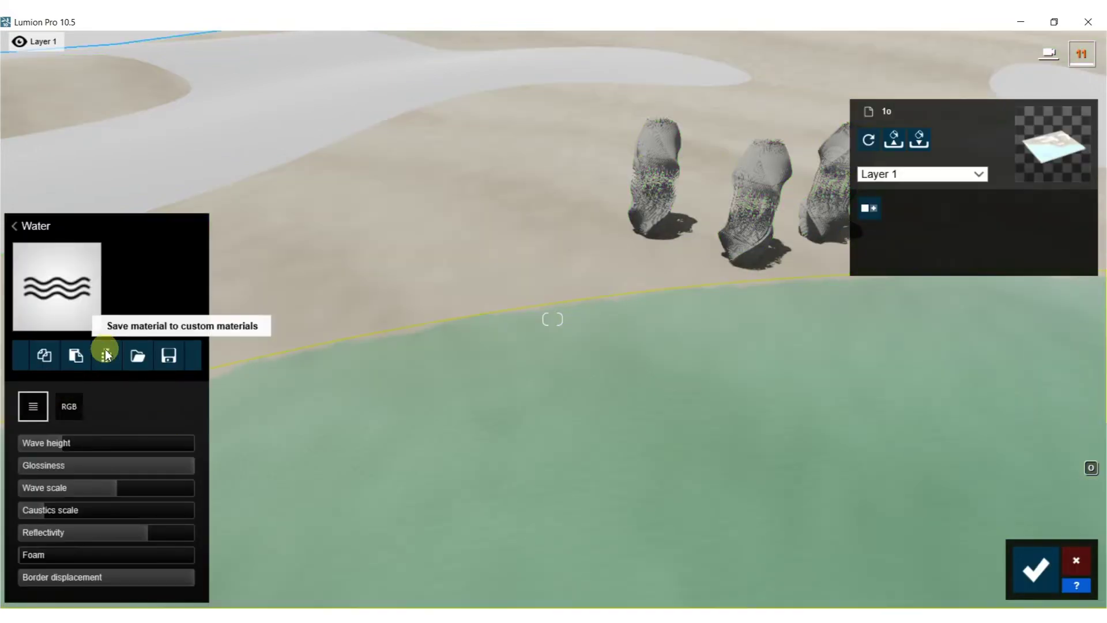
# Step: Assign the Clear Ocean material from the water library to the water surface and open its settings
pyautogui.click(14, 230)
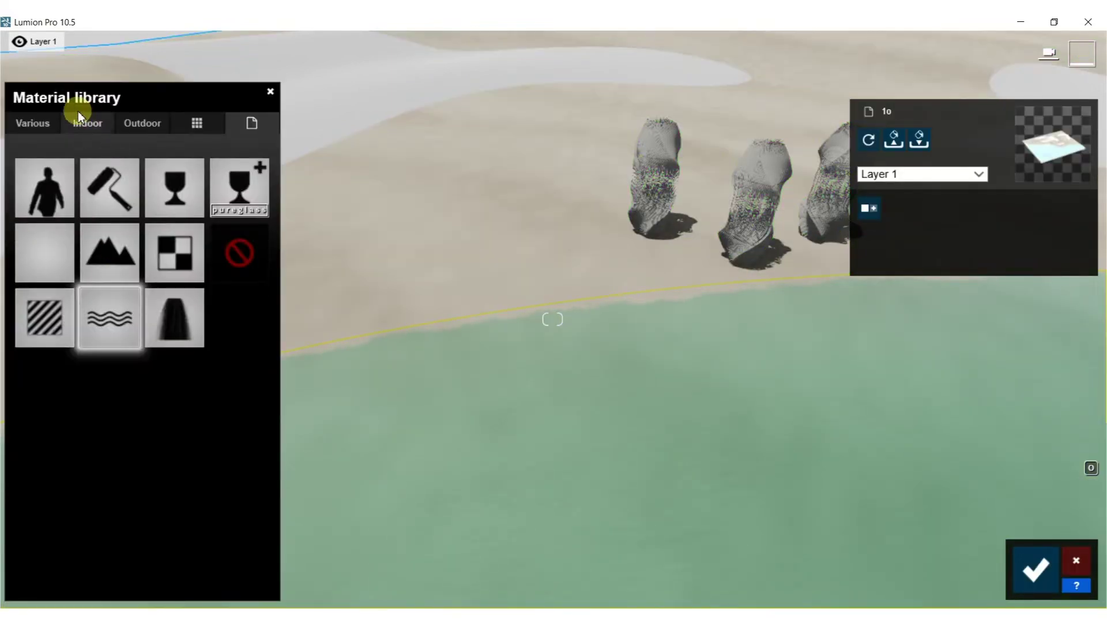
pyautogui.click(37, 123)
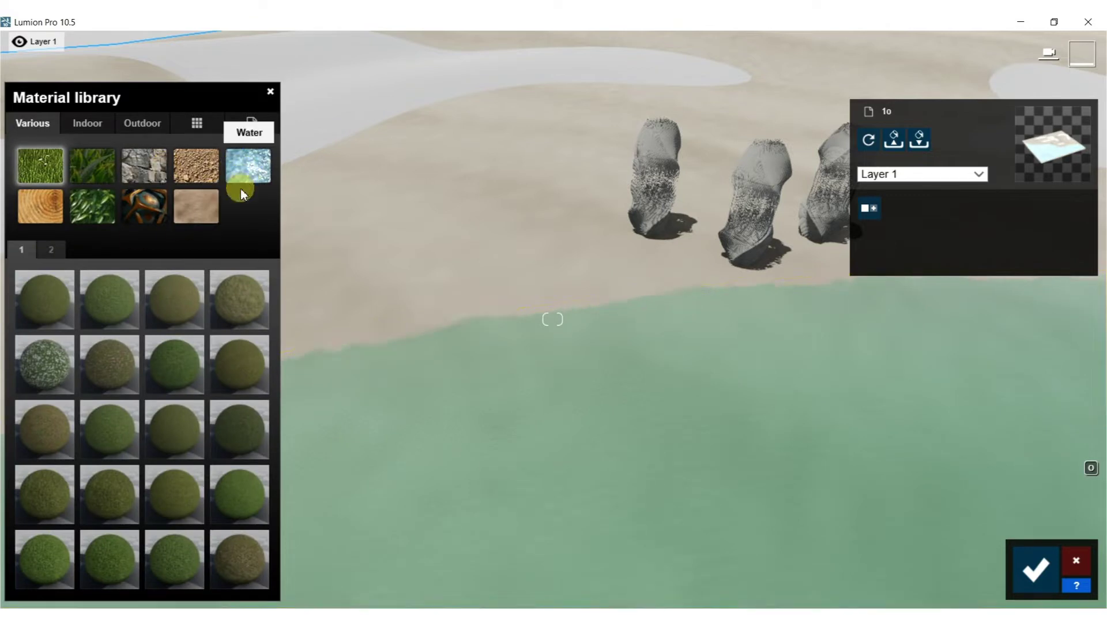
pyautogui.click(239, 185)
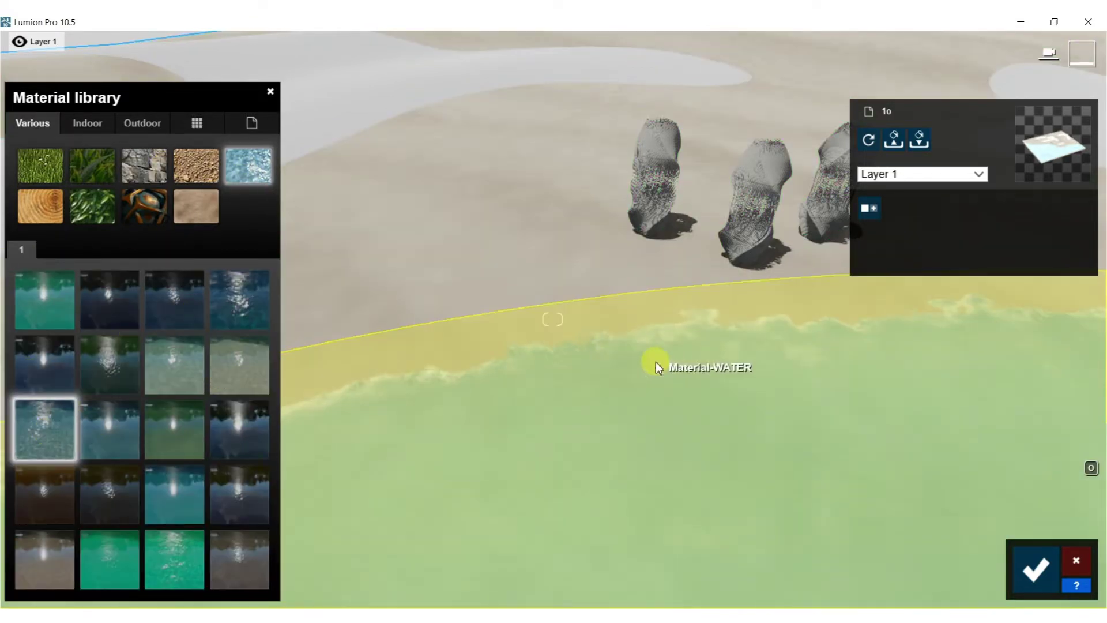
pyautogui.click(656, 362)
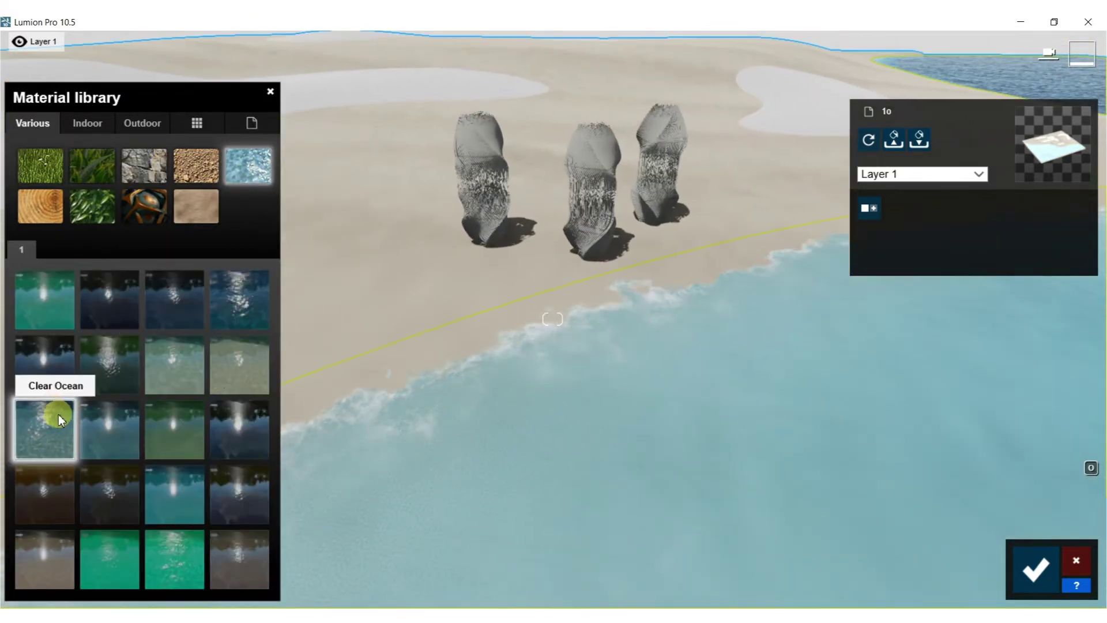
pyautogui.click(58, 413)
# Step: Increase the wave scale and caustics scale of the Clear Ocean material and set its foam to maximum
pyautogui.moveTo(135, 444); pyautogui.dragTo(43, 423)
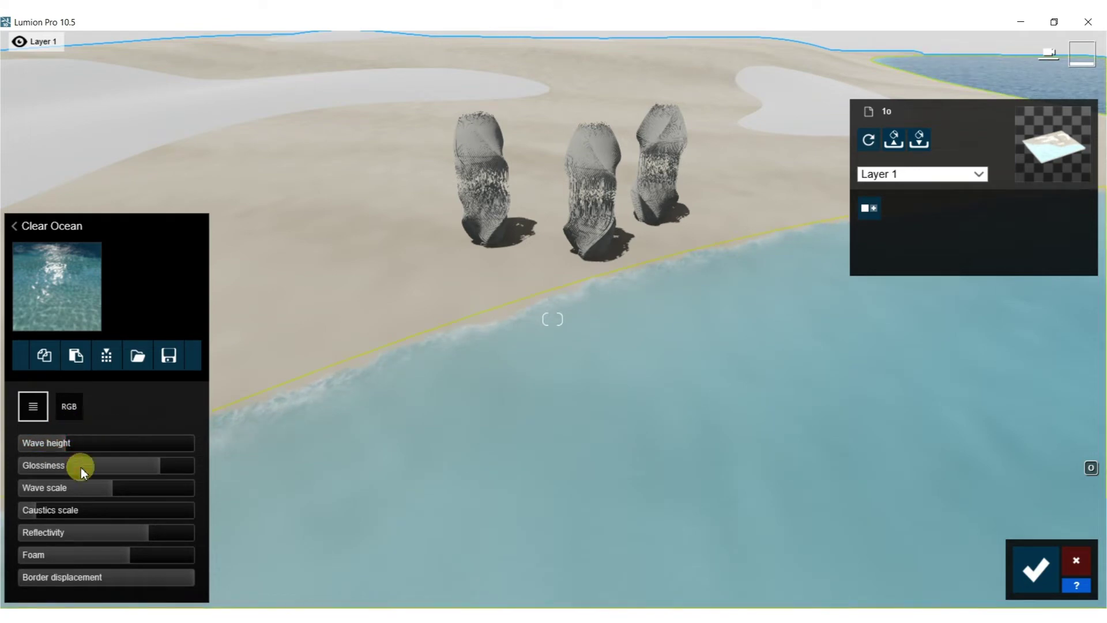
pyautogui.moveTo(123, 490); pyautogui.dragTo(160, 489)
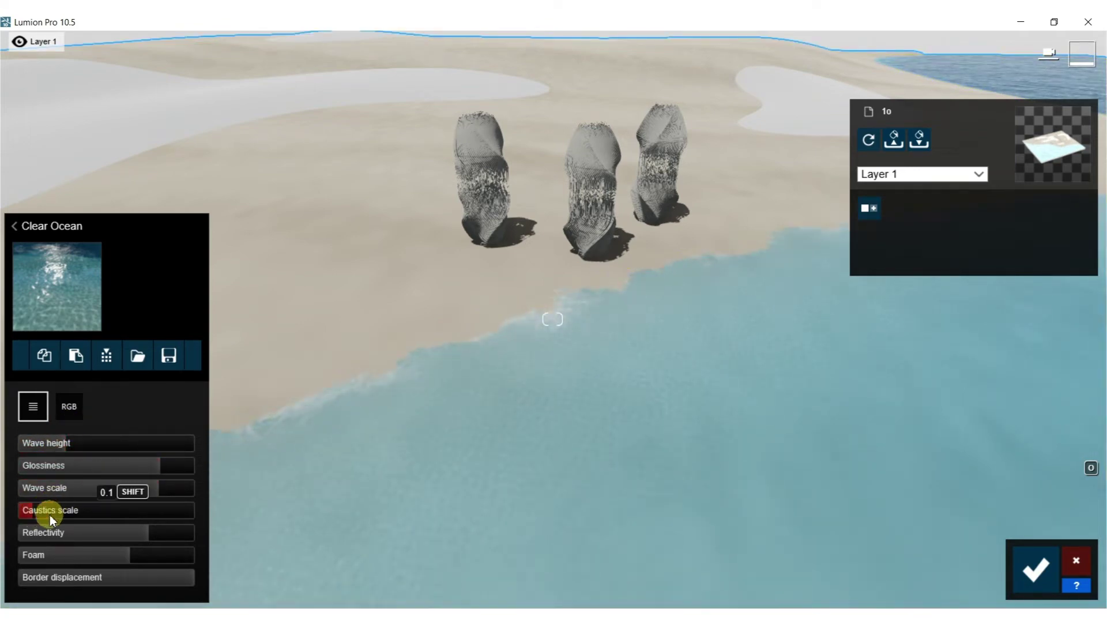
pyautogui.moveTo(35, 513); pyautogui.dragTo(154, 510)
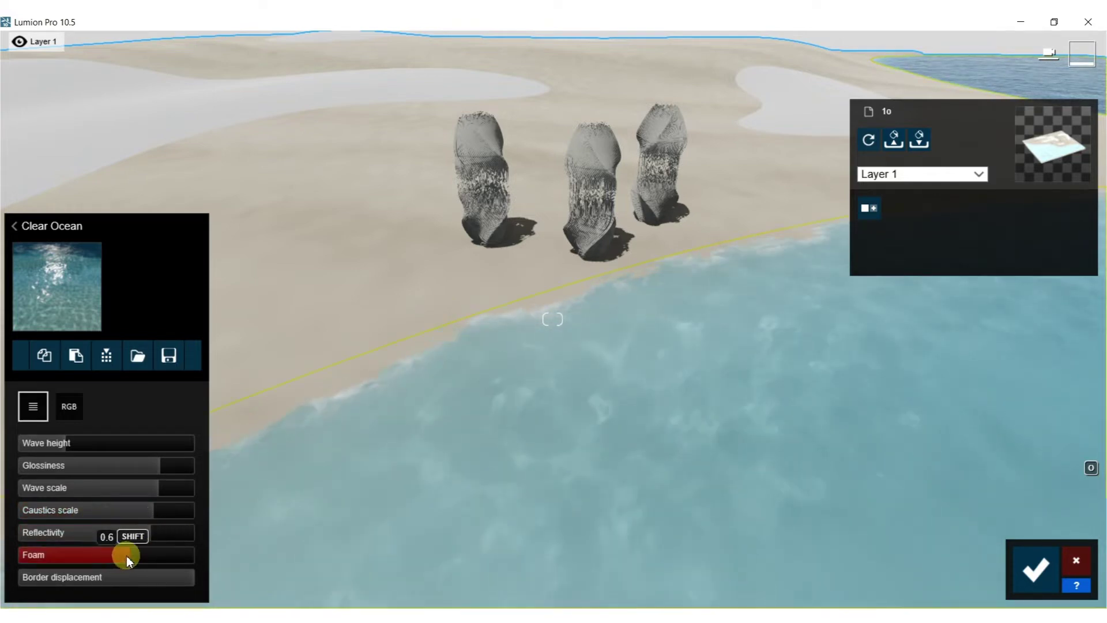
pyautogui.moveTo(126, 556); pyautogui.dragTo(189, 553)
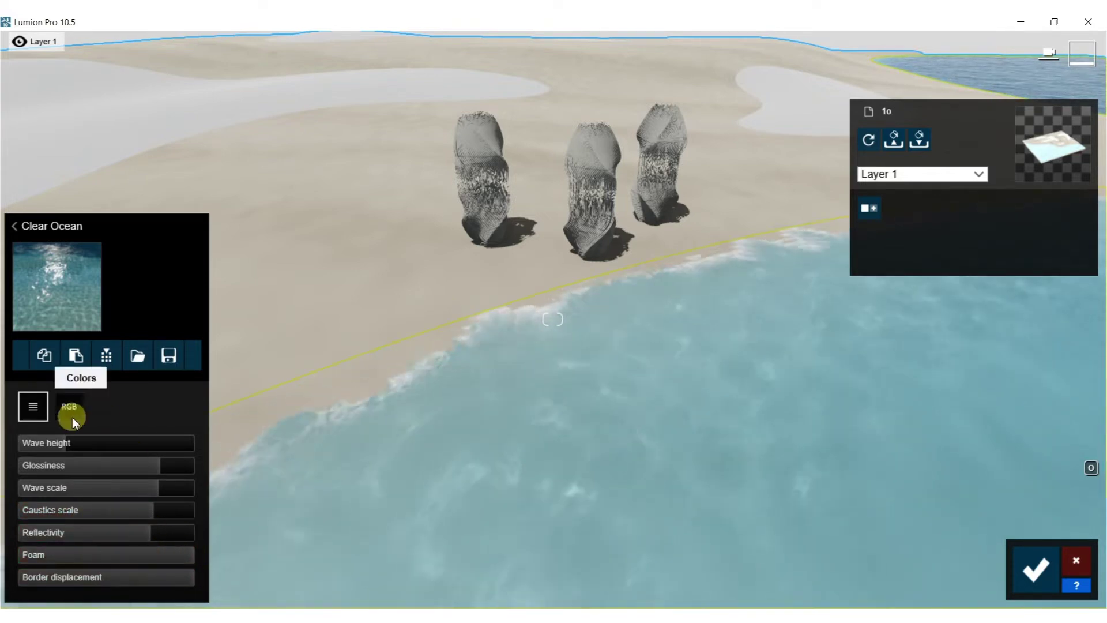
pyautogui.moveTo(54, 445)
pyautogui.mouseDown()
pyautogui.moveTo(99, 450)
pyautogui.moveTo(48, 444)
pyautogui.moveTo(71, 447)
pyautogui.mouseUp()
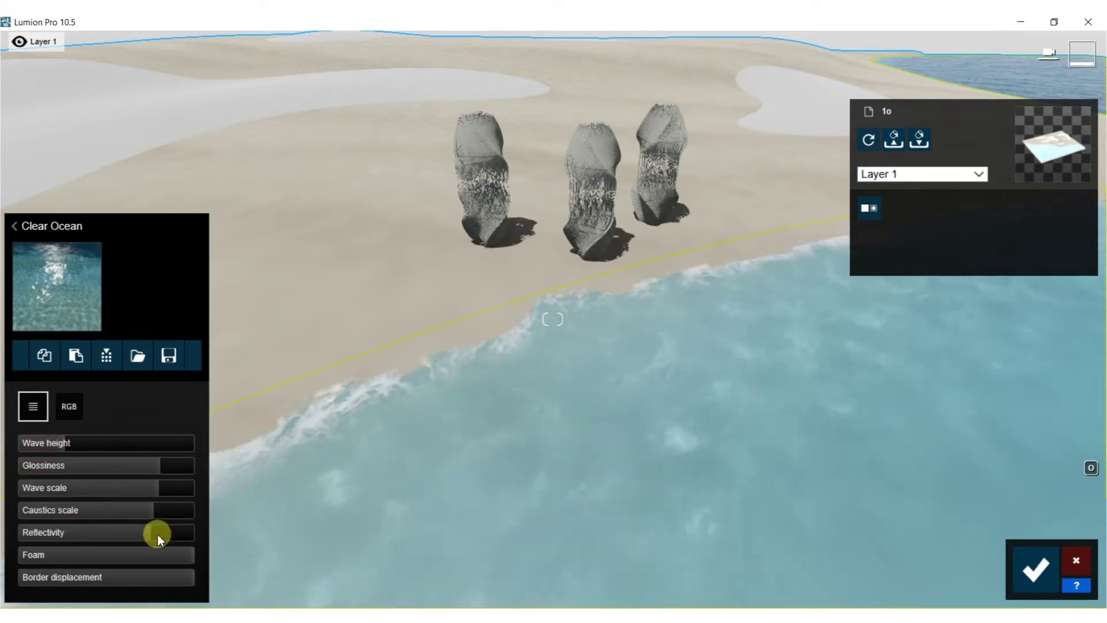
# Step: Assign the Evermotion Sand 001 2048 material to the sand surface around the towers
pyautogui.click(47, 227)
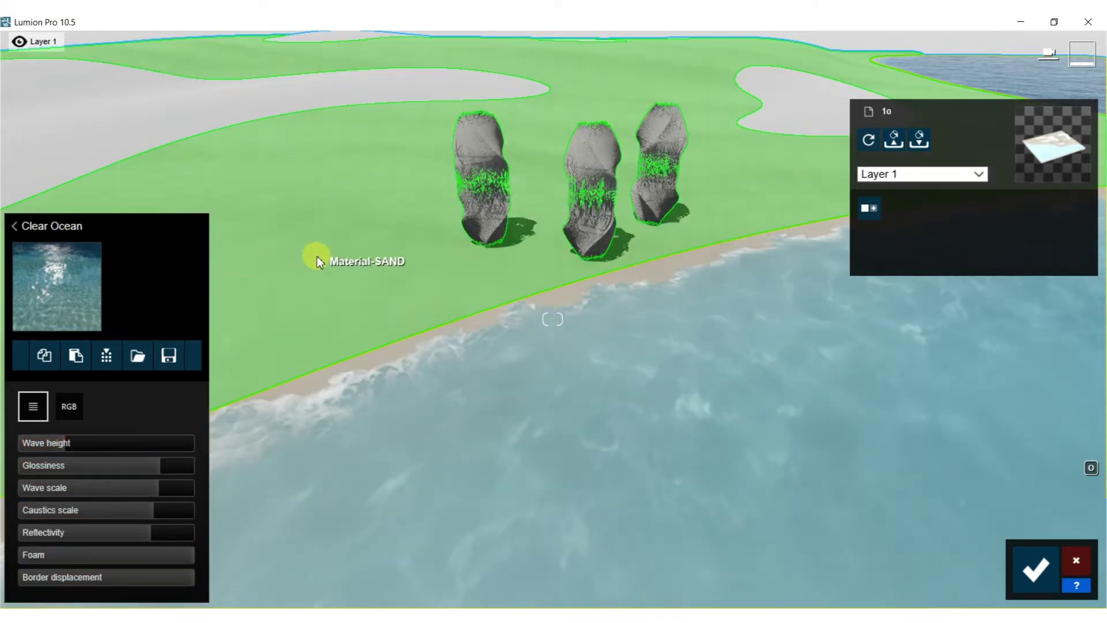
pyautogui.click(43, 123)
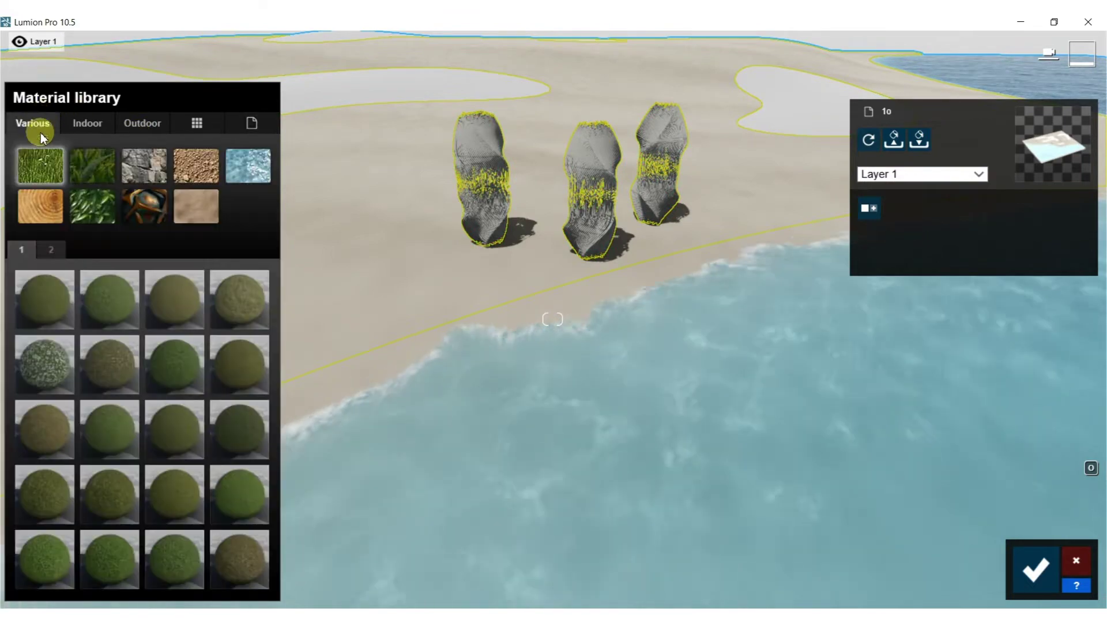
pyautogui.click(190, 172)
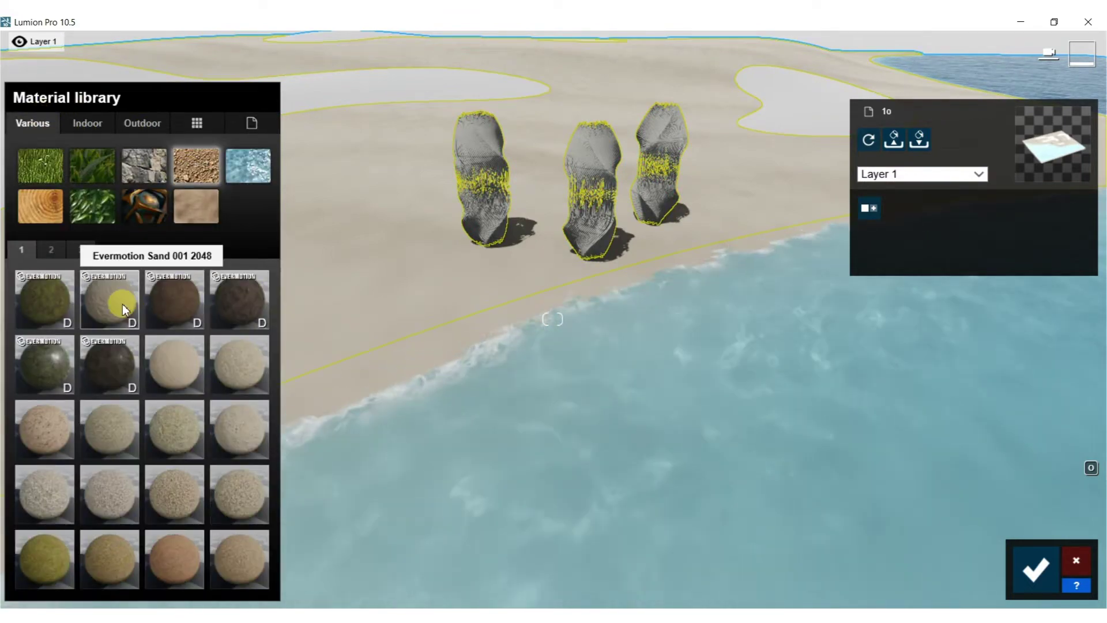
pyautogui.click(116, 304)
pyautogui.moveTo(369, 305); pyautogui.dragTo(489, 258, button='right')
pyautogui.press('w')
pyautogui.press('w')
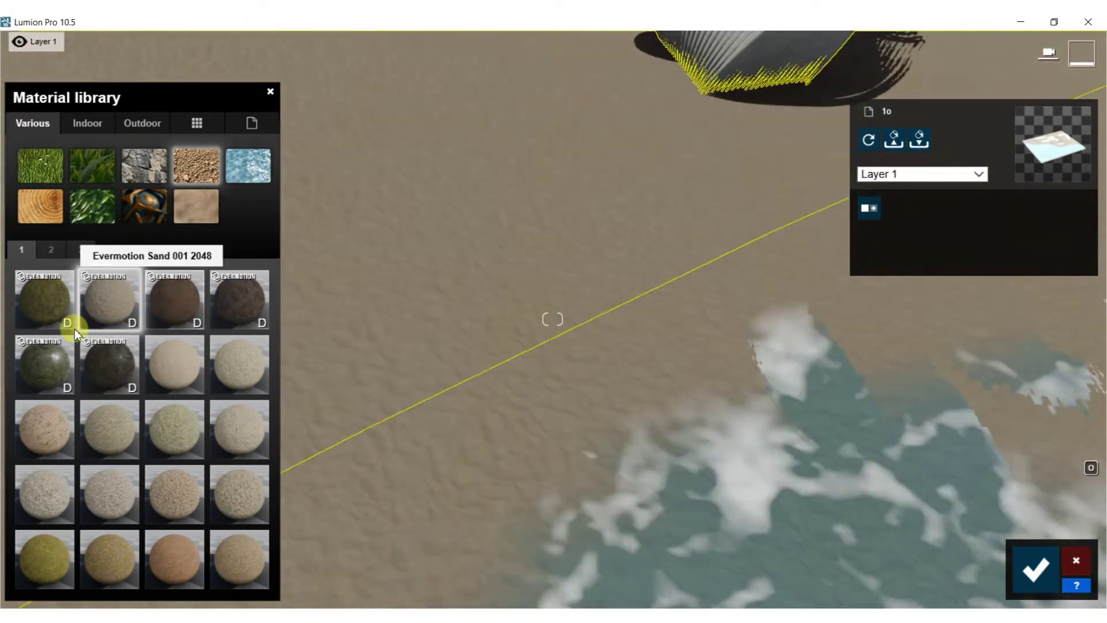
# Step: Increase the map scale and displacement of the Evermotion Sand 001 2048 material
pyautogui.click(111, 305)
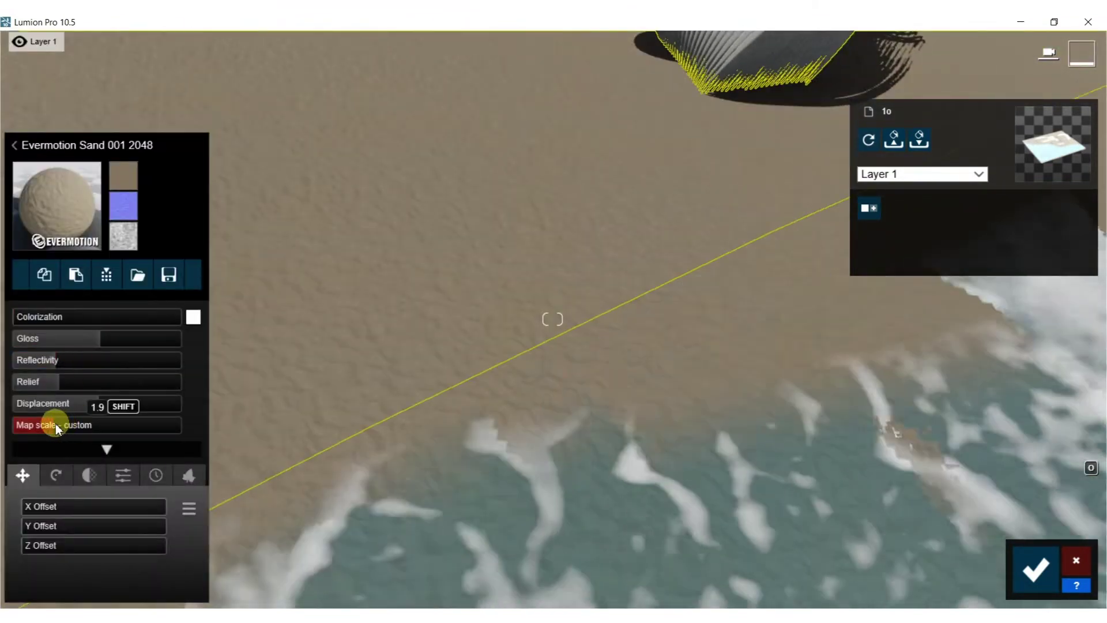
pyautogui.moveTo(62, 428); pyautogui.dragTo(71, 428)
pyautogui.moveTo(338, 330); pyautogui.dragTo(337, 330, button='right')
pyautogui.moveTo(71, 421); pyautogui.dragTo(134, 406)
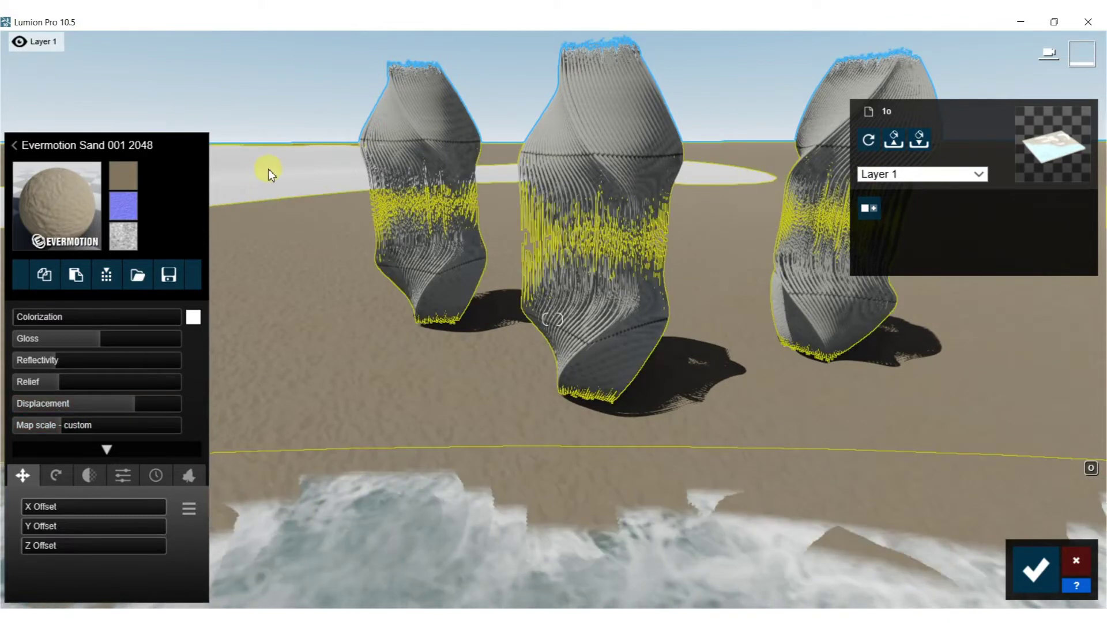
# Step: Assign the Wild Grass 02 material from the 3D grass library to the grass patches and open its settings
pyautogui.moveTo(254, 179); pyautogui.dragTo(322, 259, button='right')
pyautogui.press('s')
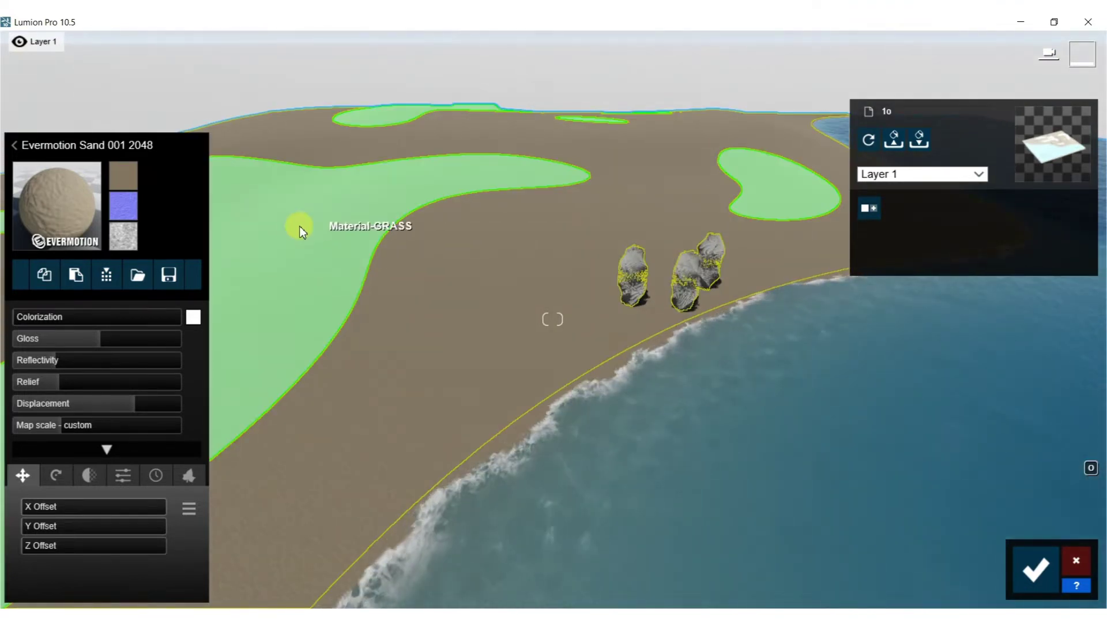
pyautogui.click(290, 226)
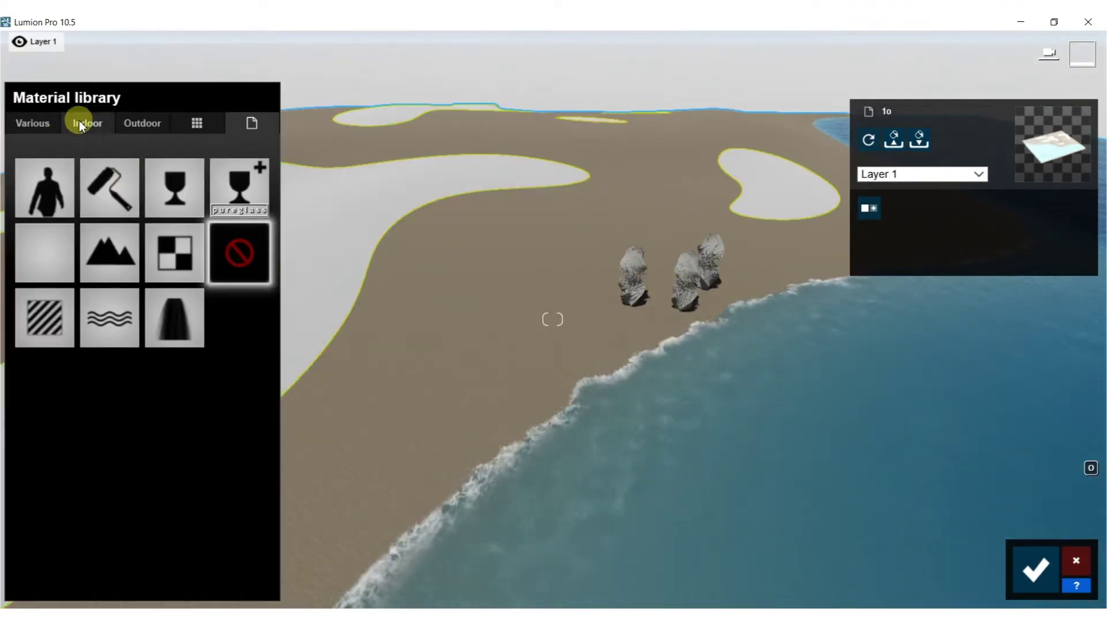
pyautogui.click(60, 132)
pyautogui.click(96, 173)
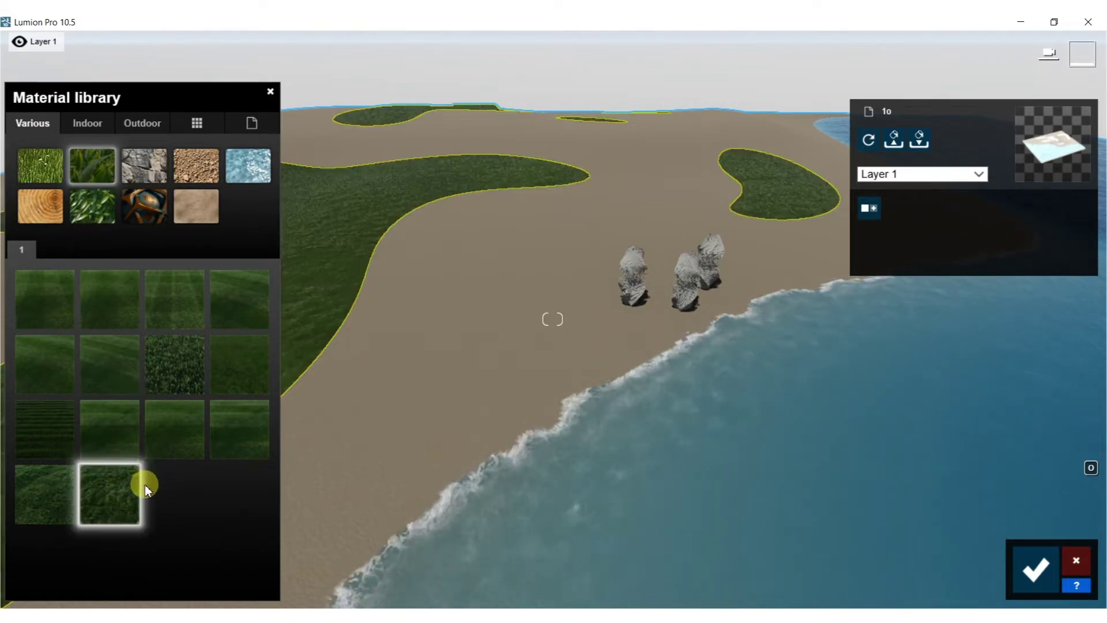
pyautogui.click(115, 491)
# Step: Set the Wild Grass 02 material's grass size, grass length, roughness and map scale to their maximum
pyautogui.moveTo(54, 450); pyautogui.dragTo(243, 455)
pyautogui.moveTo(140, 469); pyautogui.dragTo(310, 469)
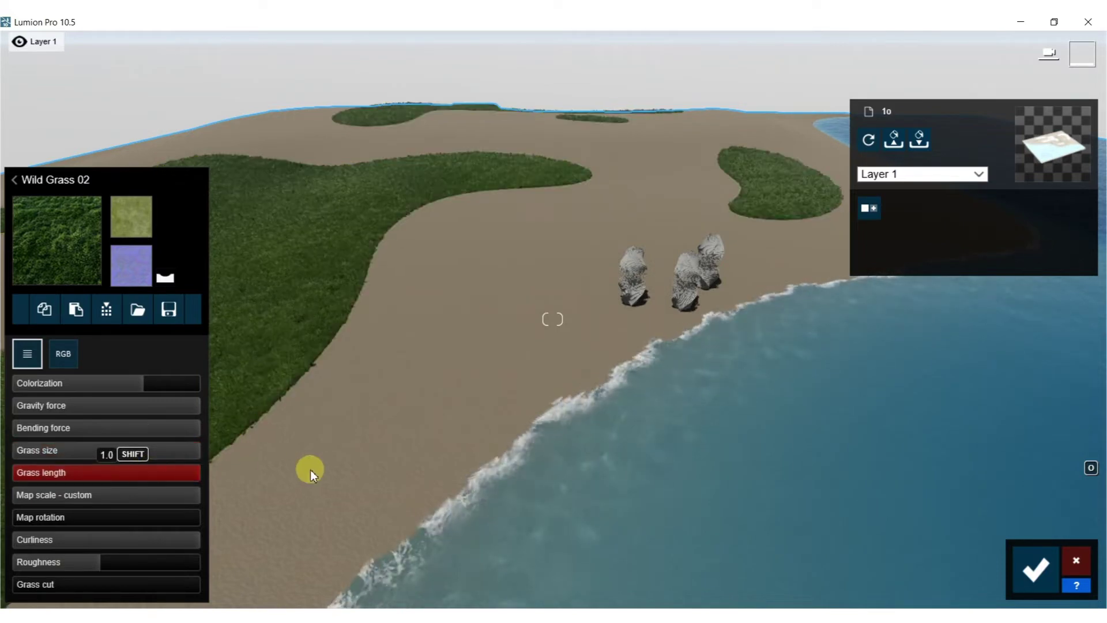
pyautogui.moveTo(97, 562); pyautogui.dragTo(97, 562)
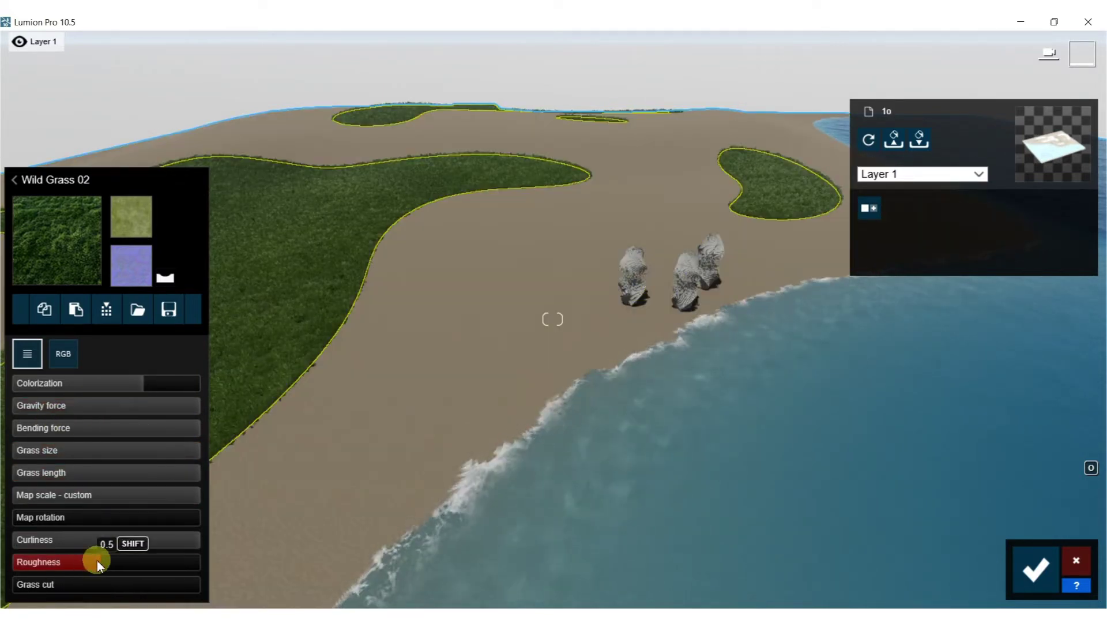
pyautogui.moveTo(223, 552); pyautogui.dragTo(188, 540)
pyautogui.moveTo(88, 500); pyautogui.dragTo(165, 499)
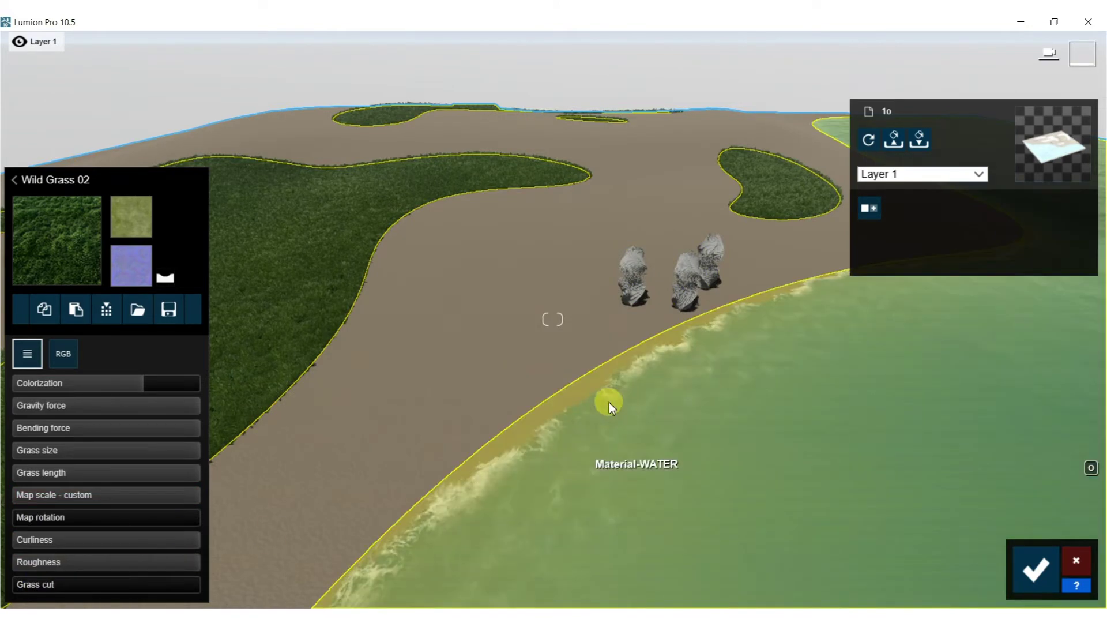
# Step: Assign the Marble 013 1024 material from the indoor stone library to the three twisted towers
pyautogui.press('w')
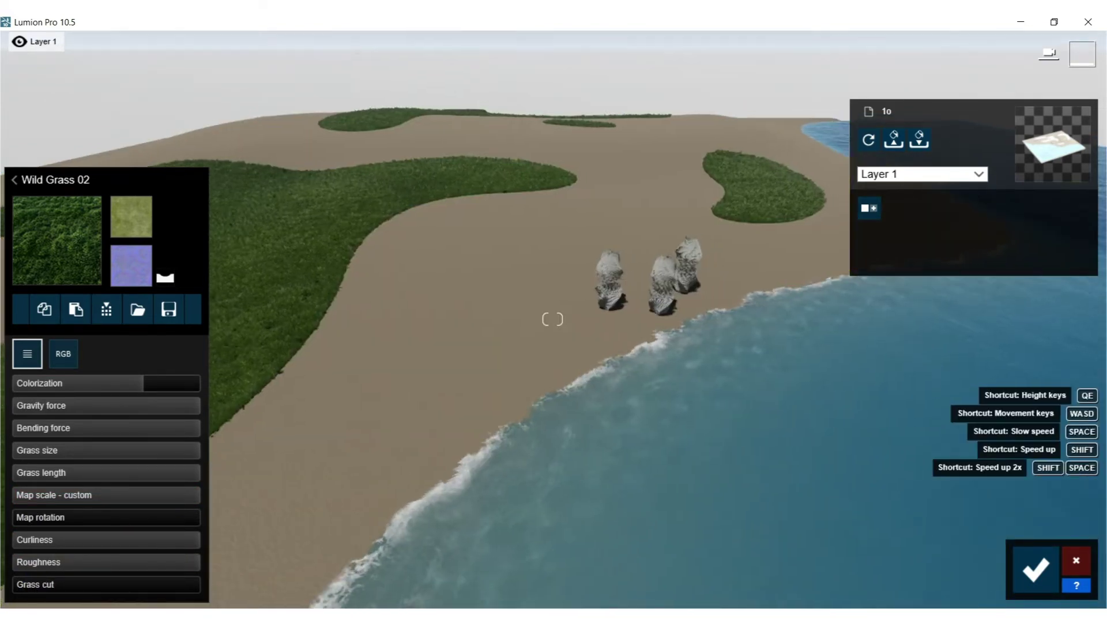
pyautogui.moveTo(683, 301); pyautogui.dragTo(705, 296, button='right')
pyautogui.press('w')
pyautogui.moveTo(558, 418); pyautogui.dragTo(638, 359, button='right')
pyautogui.click(655, 210)
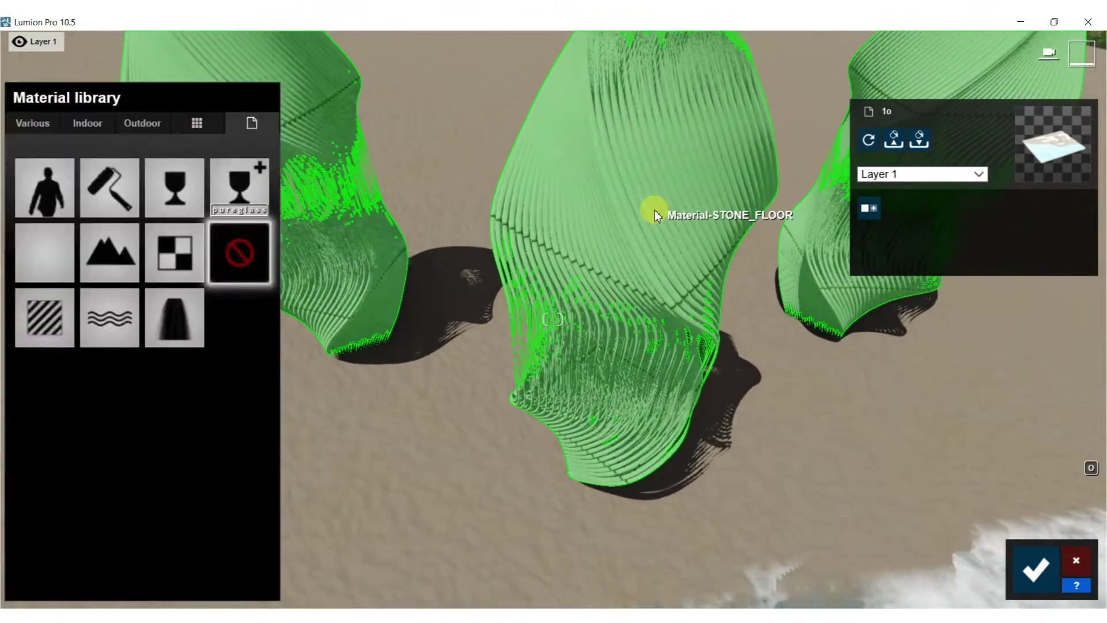
pyautogui.click(85, 122)
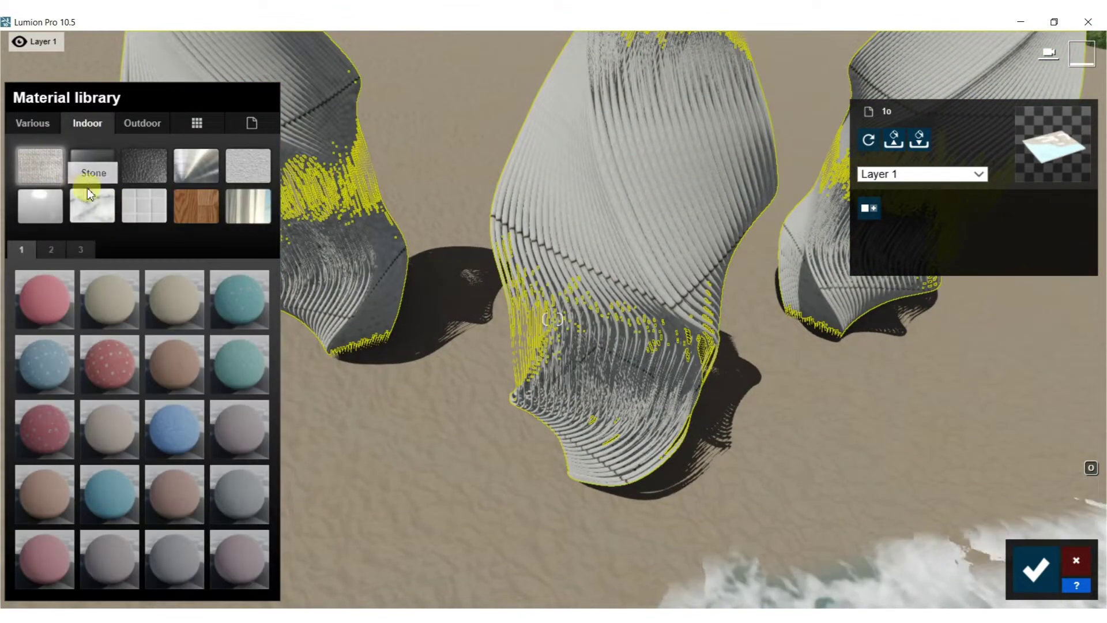
pyautogui.click(37, 203)
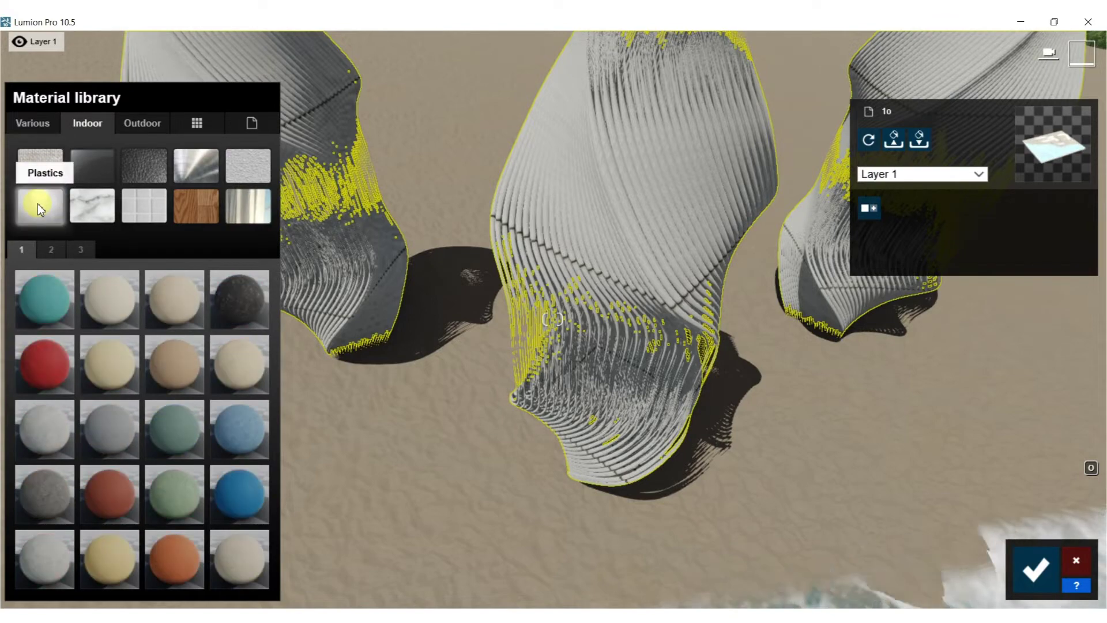
pyautogui.click(92, 206)
pyautogui.click(245, 430)
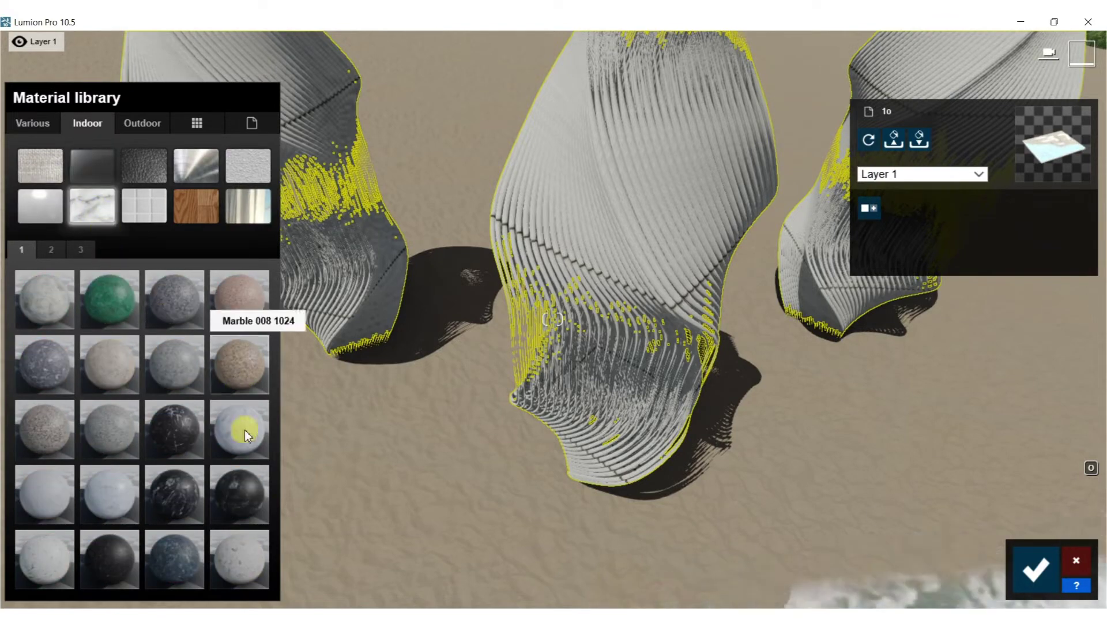
pyautogui.click(43, 486)
# Step: Lower the reflectivity of the towers' Marble 013 1024 material and save the material changes
pyautogui.moveTo(694, 380); pyautogui.dragTo(744, 508, button='right')
pyautogui.moveTo(552, 318)
pyautogui.mouseDown(button='right')
pyautogui.moveTo(552, 265)
pyautogui.moveTo(553, 439)
pyautogui.moveTo(552, 314)
pyautogui.mouseUp(button='right')
pyautogui.press('s')
pyautogui.click(37, 555)
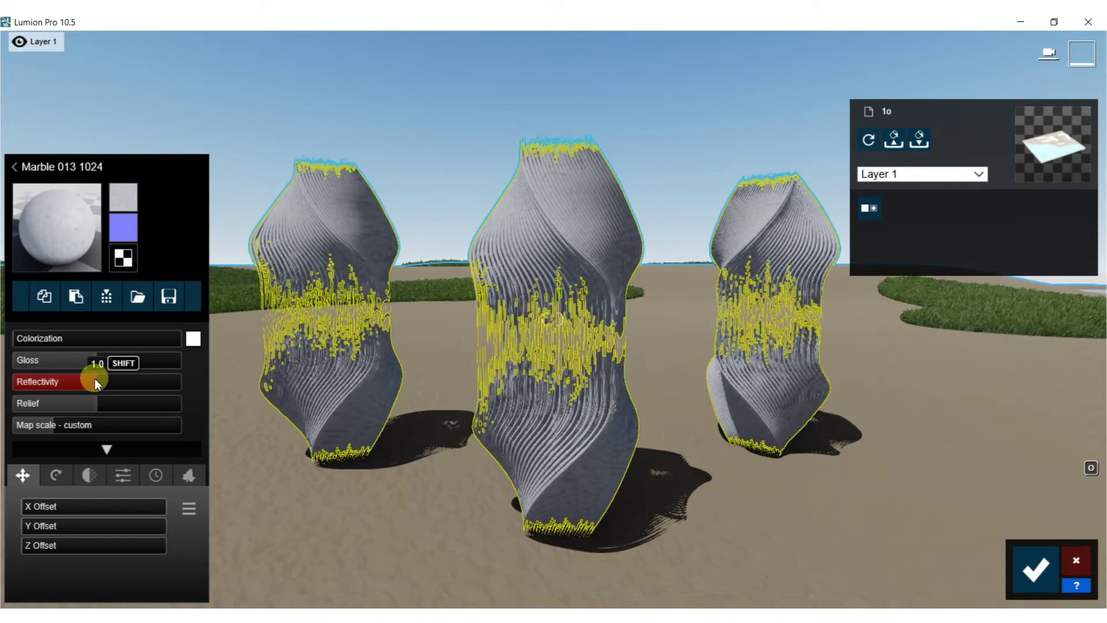
pyautogui.moveTo(95, 380); pyautogui.dragTo(53, 380)
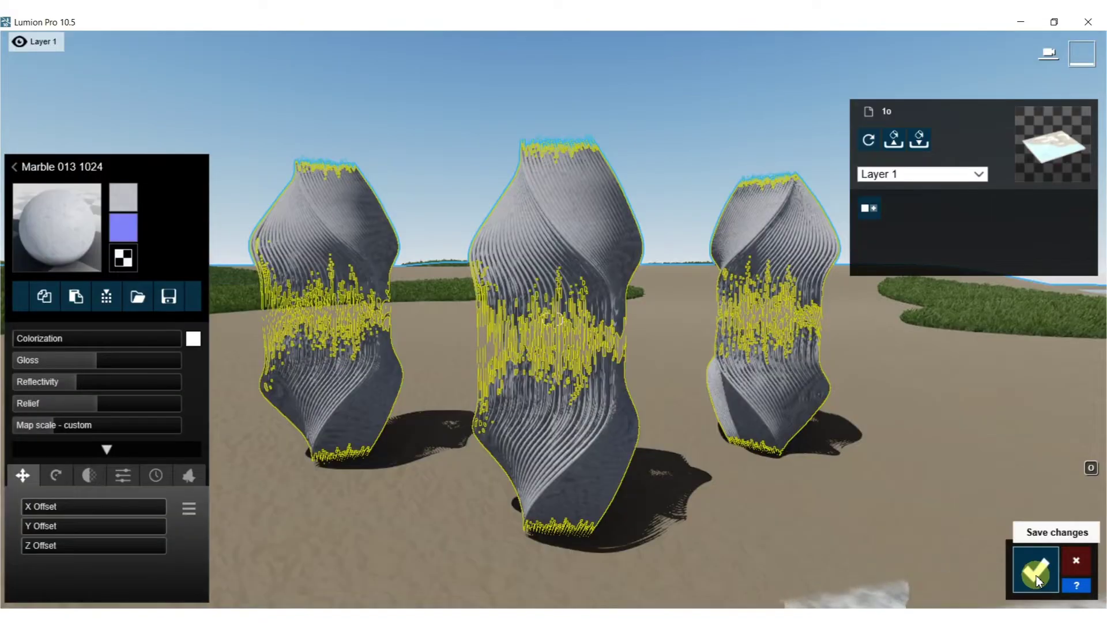
pyautogui.click(1036, 573)
# Step: Choose the second palm on page 2 of the nature library's palm category and activate paint placement
pyautogui.moveTo(739, 407); pyautogui.dragTo(648, 196, button='right')
pyautogui.scroll(-5, 684, 183)
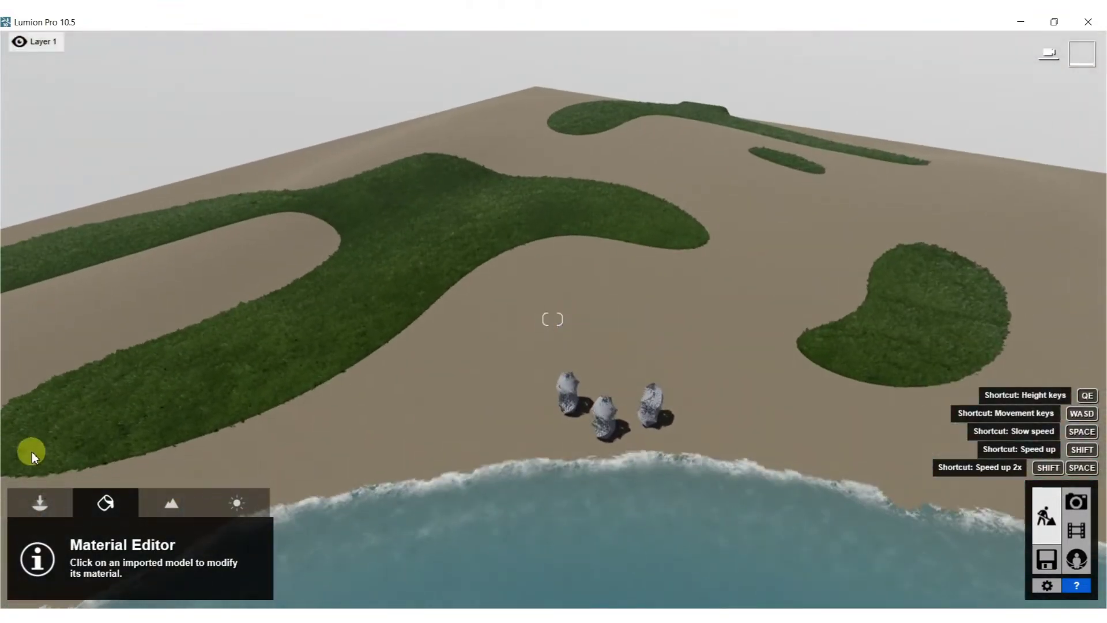
pyautogui.click(40, 500)
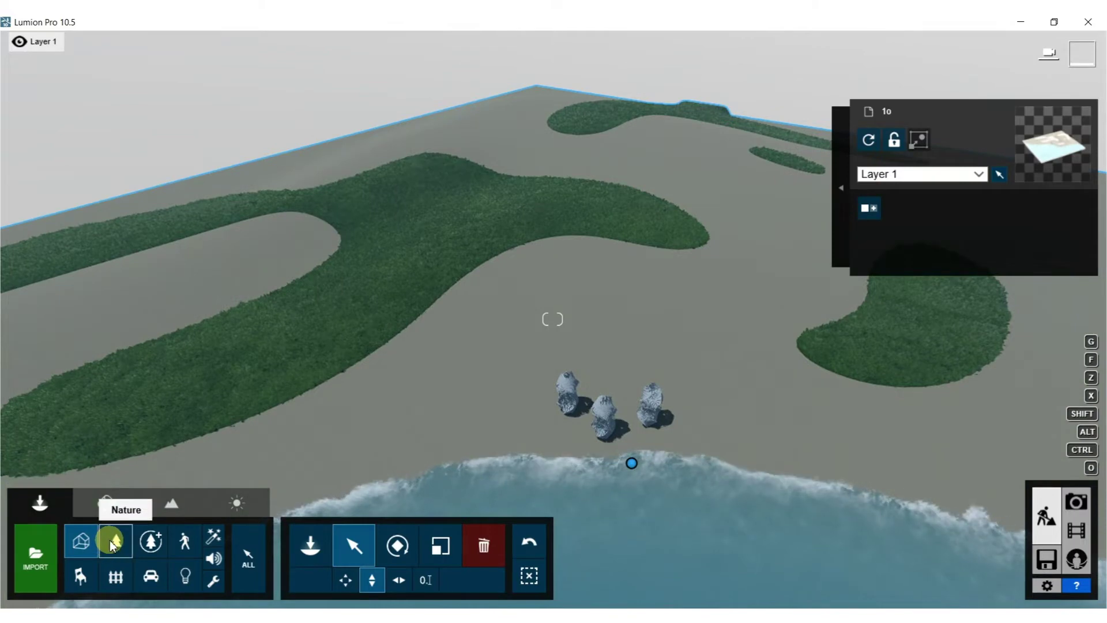
pyautogui.click(113, 545)
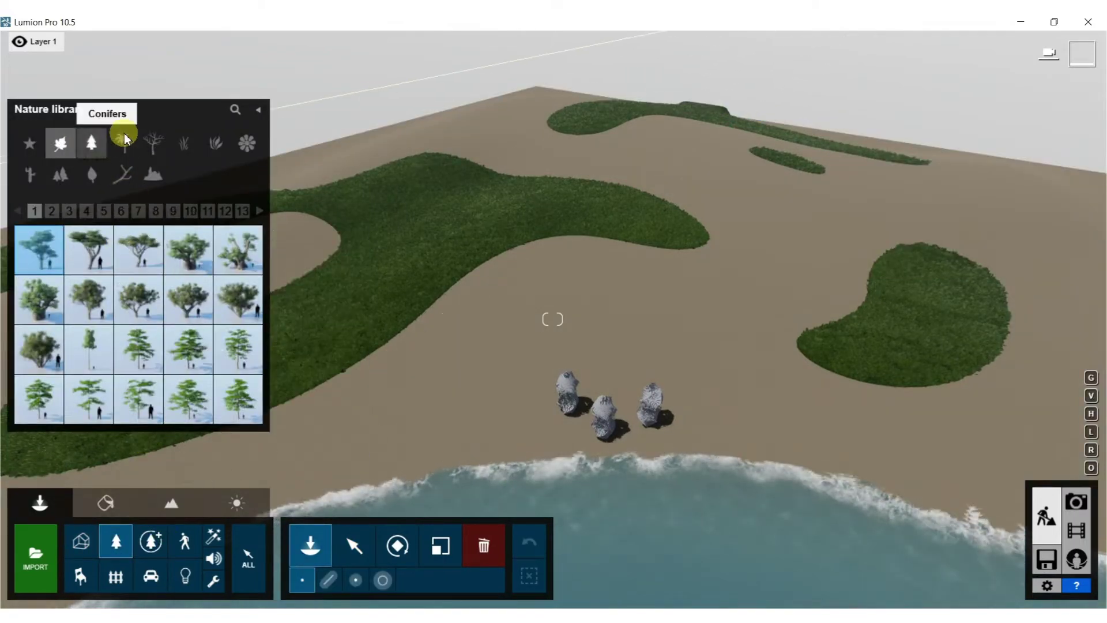
pyautogui.click(122, 142)
pyautogui.click(40, 211)
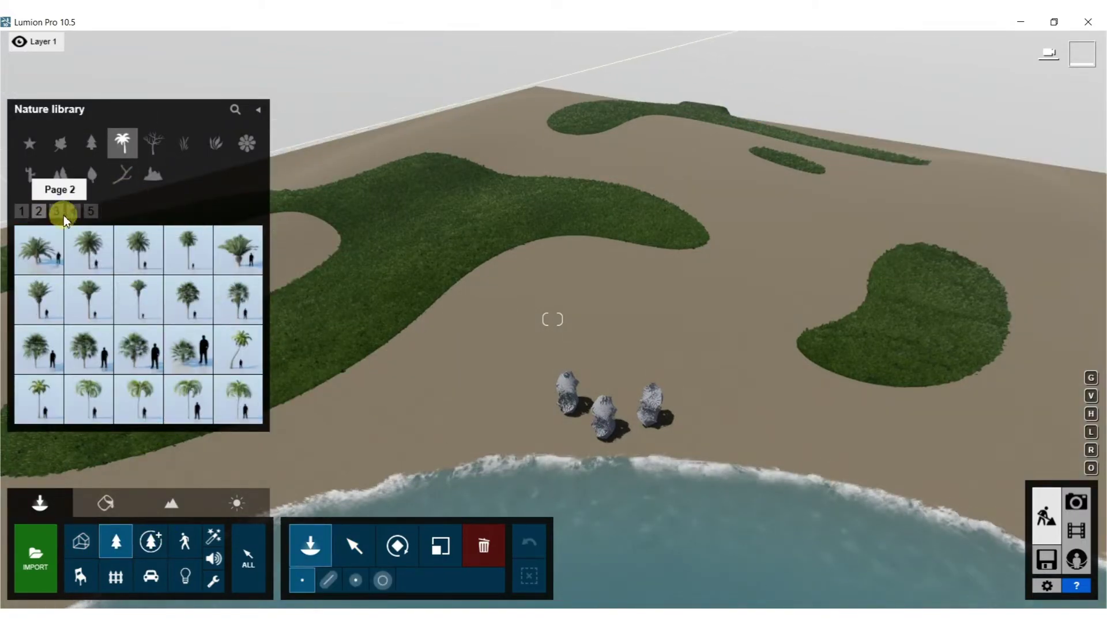
pyautogui.click(100, 252)
pyautogui.moveTo(148, 327); pyautogui.dragTo(60, 265, button='right')
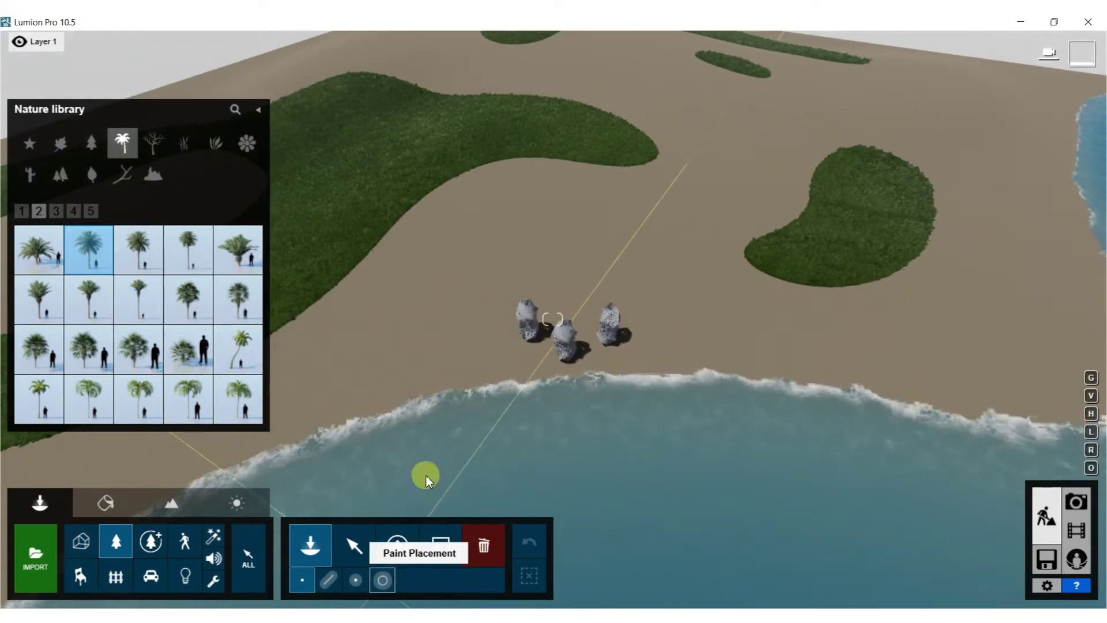
pyautogui.click(380, 583)
pyautogui.moveTo(324, 295)
pyautogui.mouseDown()
pyautogui.moveTo(365, 239)
pyautogui.moveTo(475, 195)
pyautogui.mouseUp()
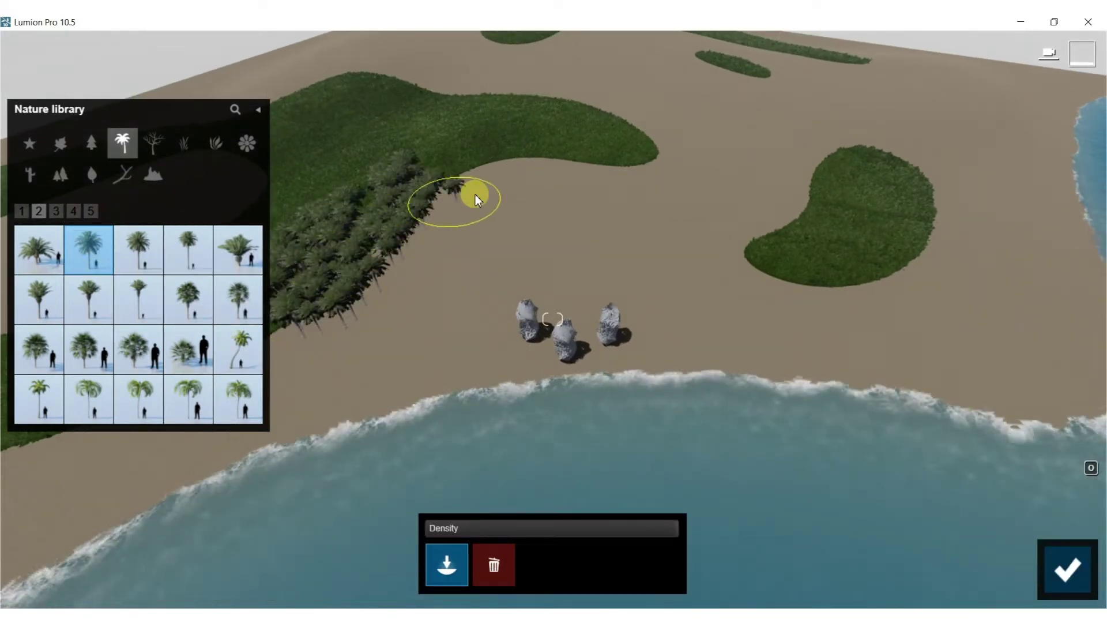
pyautogui.click(494, 565)
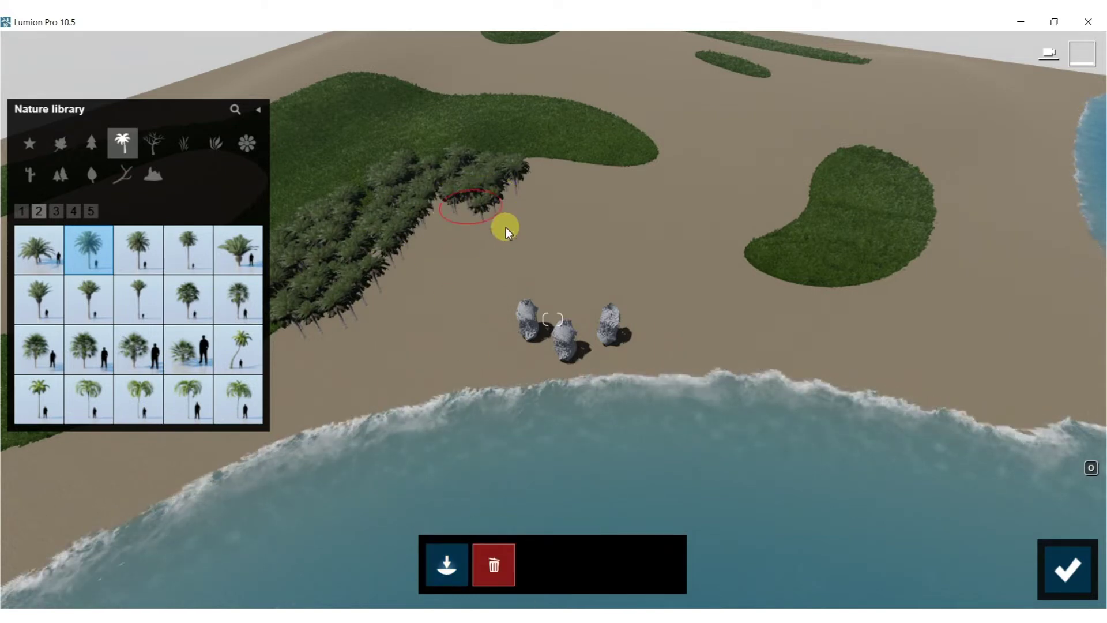
pyautogui.moveTo(511, 205)
pyautogui.mouseDown()
pyautogui.moveTo(374, 210)
pyautogui.moveTo(509, 196)
pyautogui.mouseUp()
pyautogui.moveTo(349, 284)
pyautogui.mouseDown()
pyautogui.moveTo(279, 254)
pyautogui.moveTo(296, 309)
pyautogui.moveTo(327, 311)
pyautogui.mouseUp()
# Step: Paint the chosen palm along the grass patches behind and beside the towers at a density of 0.7
pyautogui.moveTo(328, 312); pyautogui.dragTo(230, 314, button='right')
pyautogui.click(439, 560)
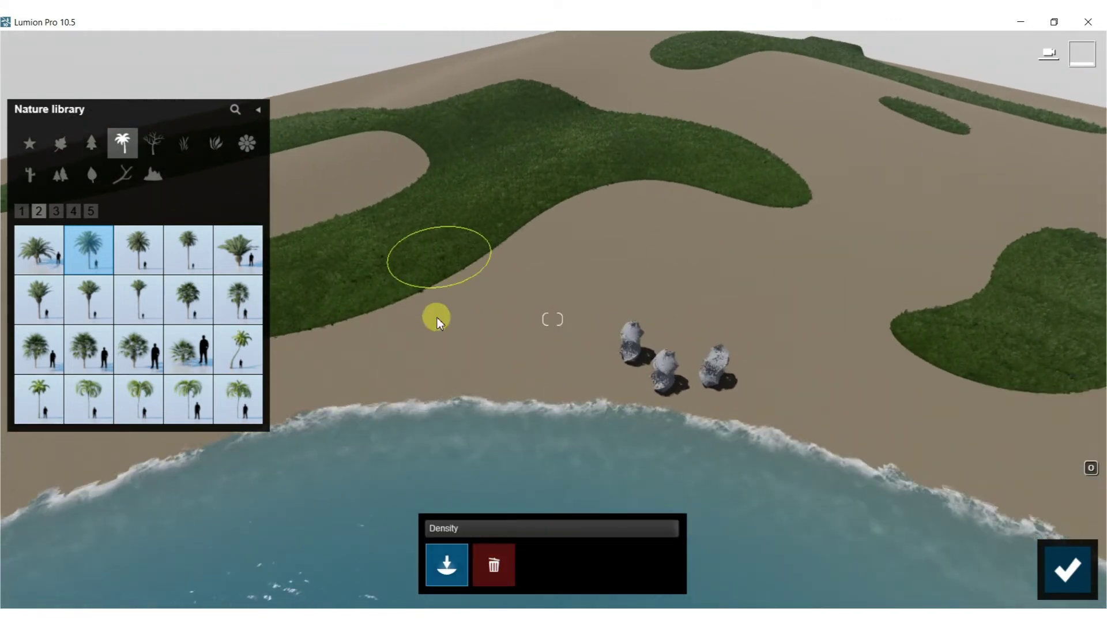
pyautogui.moveTo(608, 529)
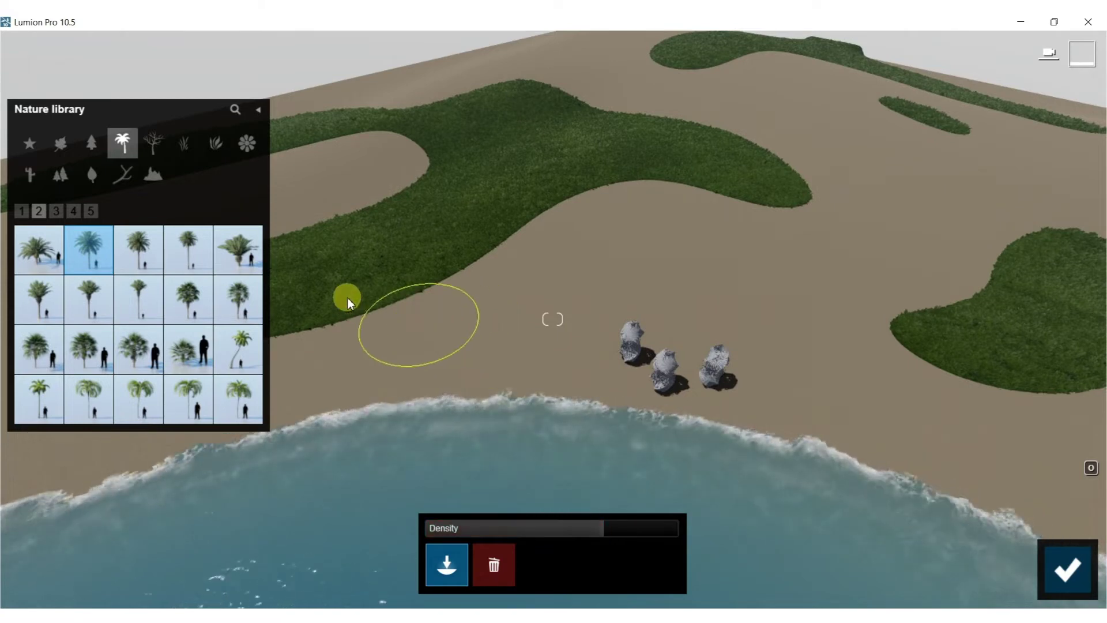
pyautogui.moveTo(367, 295)
pyautogui.mouseDown()
pyautogui.moveTo(479, 250)
pyautogui.moveTo(505, 190)
pyautogui.mouseUp()
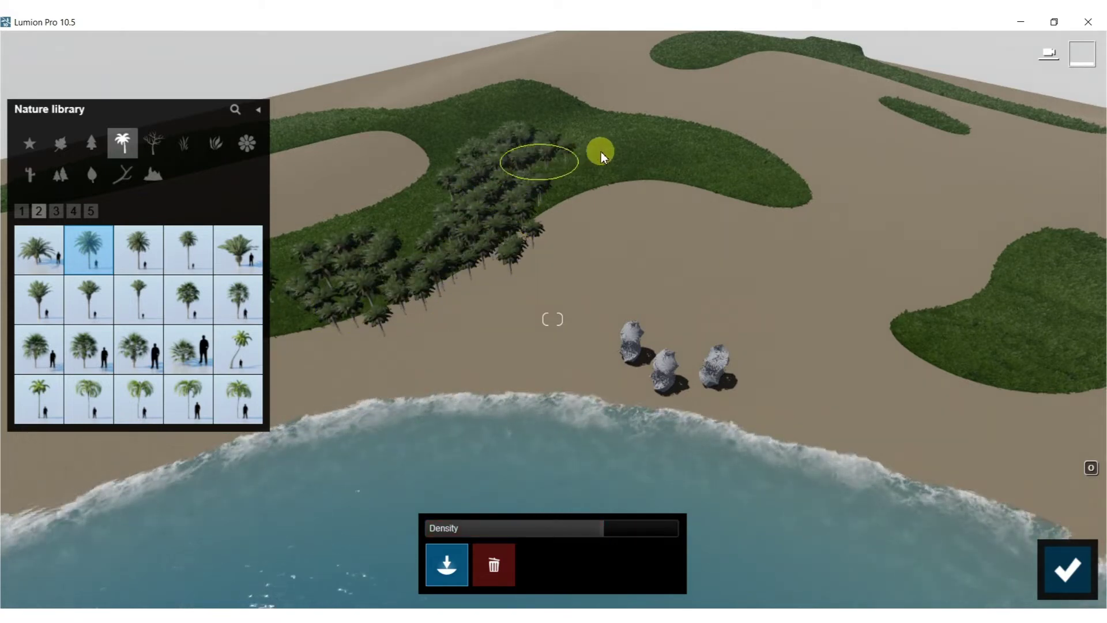
pyautogui.moveTo(682, 141); pyautogui.dragTo(791, 173)
pyautogui.moveTo(845, 216)
pyautogui.mouseDown()
pyautogui.moveTo(966, 217)
pyautogui.moveTo(1033, 254)
pyautogui.moveTo(964, 321)
pyautogui.moveTo(1050, 369)
pyautogui.moveTo(1038, 419)
pyautogui.mouseUp()
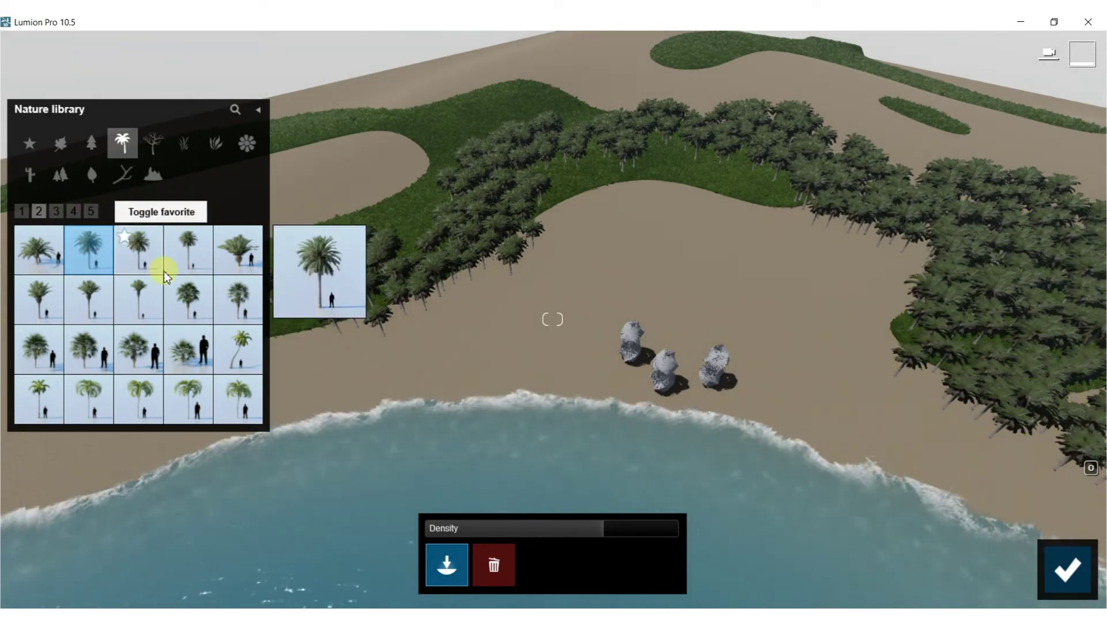
# Step: Paint a Chinese fan palm at a reduced density along the inner edge of the palm belt around the towers
pyautogui.click(205, 308)
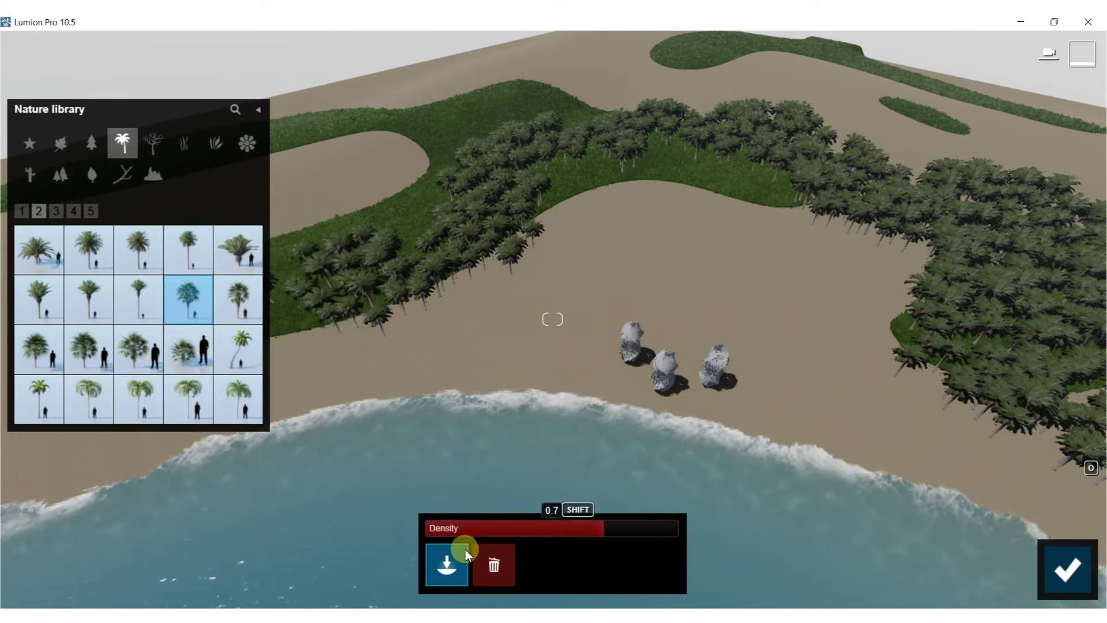
pyautogui.click(506, 524)
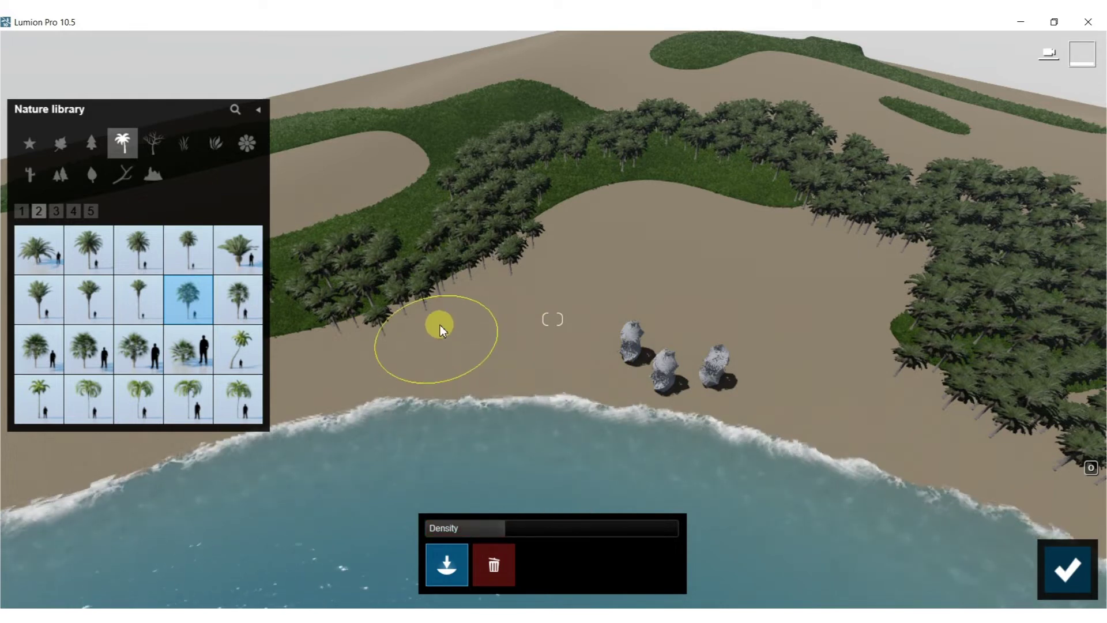
pyautogui.moveTo(463, 307); pyautogui.dragTo(548, 286)
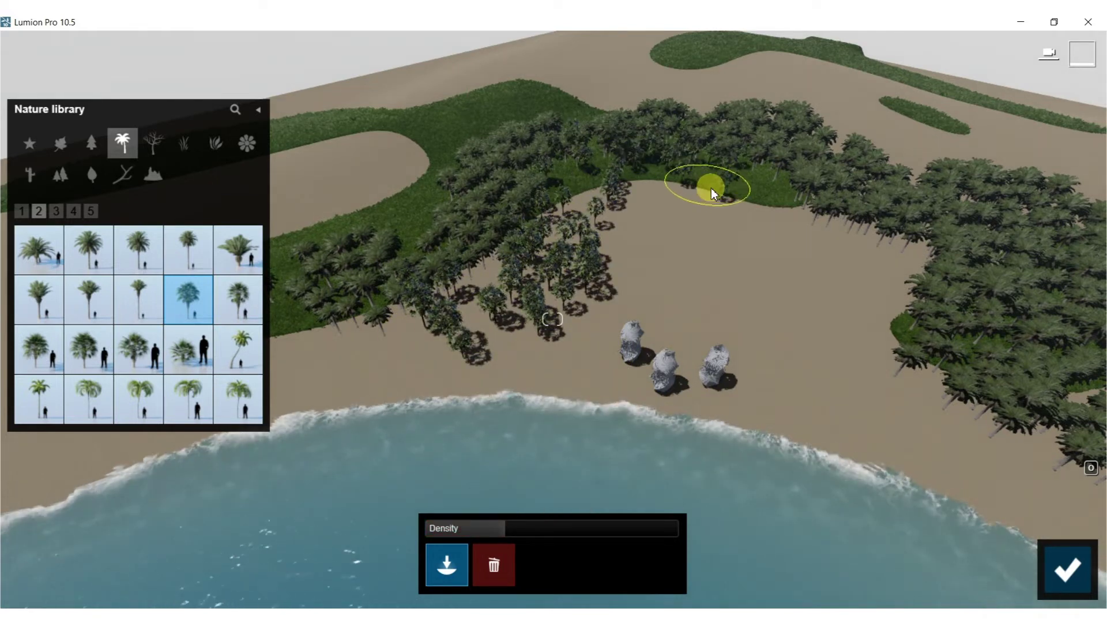
pyautogui.moveTo(795, 256)
pyautogui.mouseDown()
pyautogui.moveTo(842, 237)
pyautogui.moveTo(873, 355)
pyautogui.moveTo(908, 390)
pyautogui.moveTo(1008, 421)
pyautogui.mouseUp()
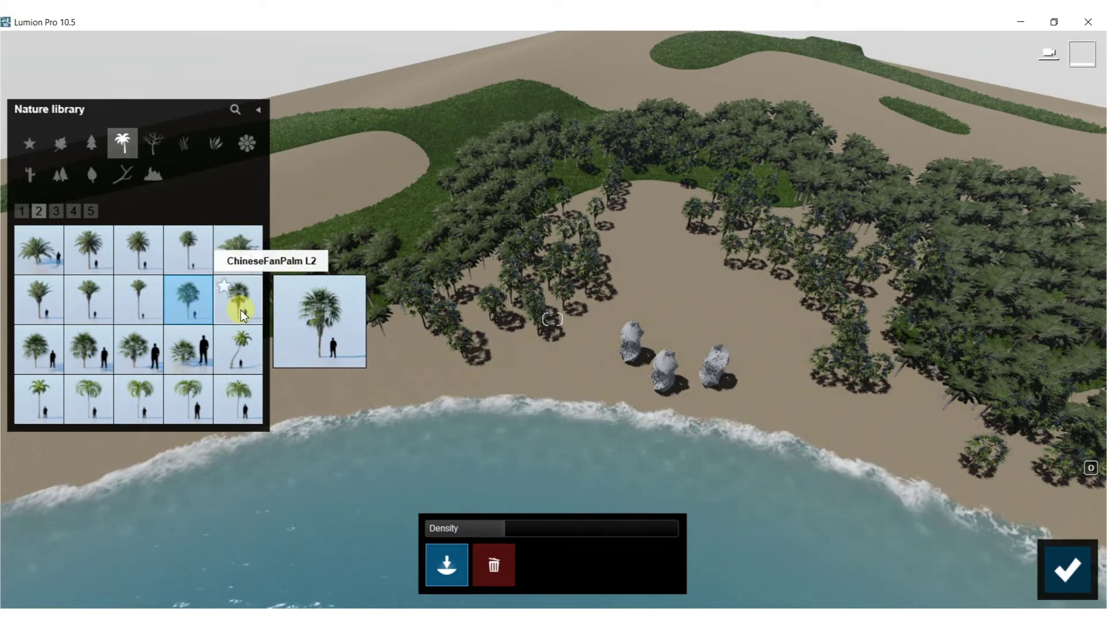
# Step: Scatter small ChineseFanPalm S2 plants over the sand between the palm belt and the towers
pyautogui.click(190, 352)
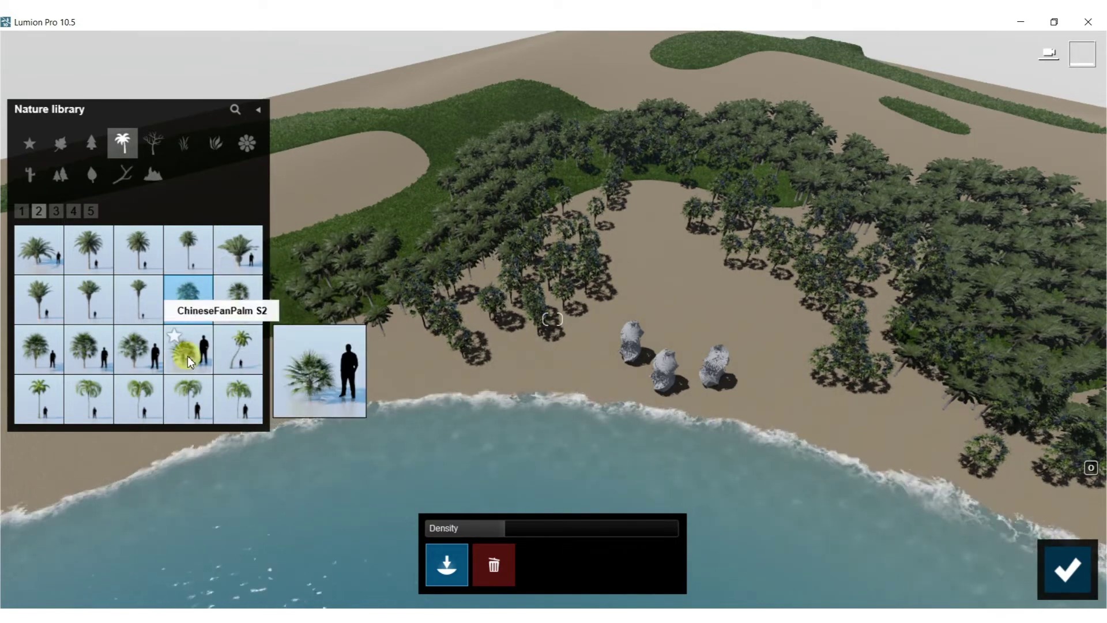
pyautogui.moveTo(572, 281)
pyautogui.mouseDown()
pyautogui.moveTo(591, 277)
pyautogui.moveTo(609, 245)
pyautogui.moveTo(589, 208)
pyautogui.mouseUp()
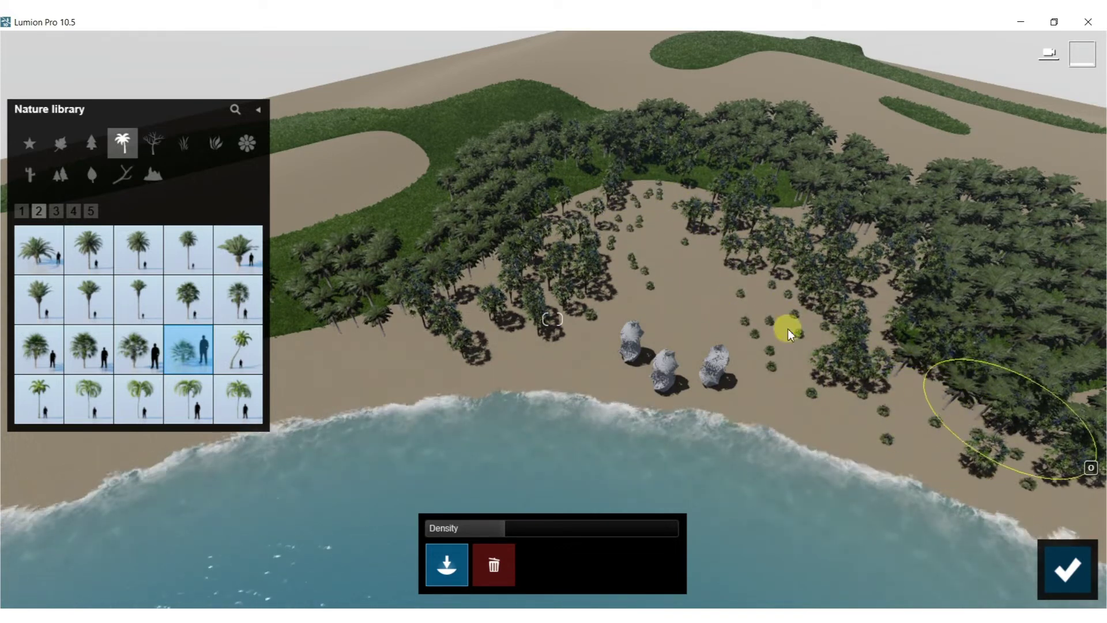
pyautogui.moveTo(435, 304)
pyautogui.mouseDown()
pyautogui.moveTo(397, 317)
pyautogui.moveTo(485, 324)
pyautogui.moveTo(517, 275)
pyautogui.mouseUp()
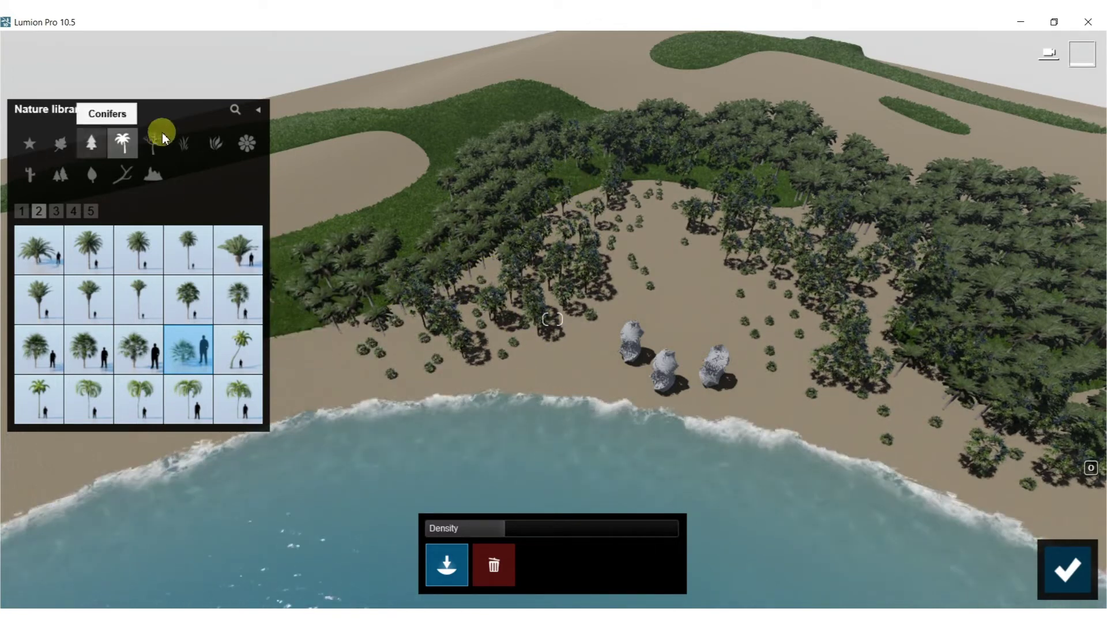
# Step: Choose a low leafy plant from the nature library's grass category and paint sparse clumps on the sand near the towers
pyautogui.click(218, 143)
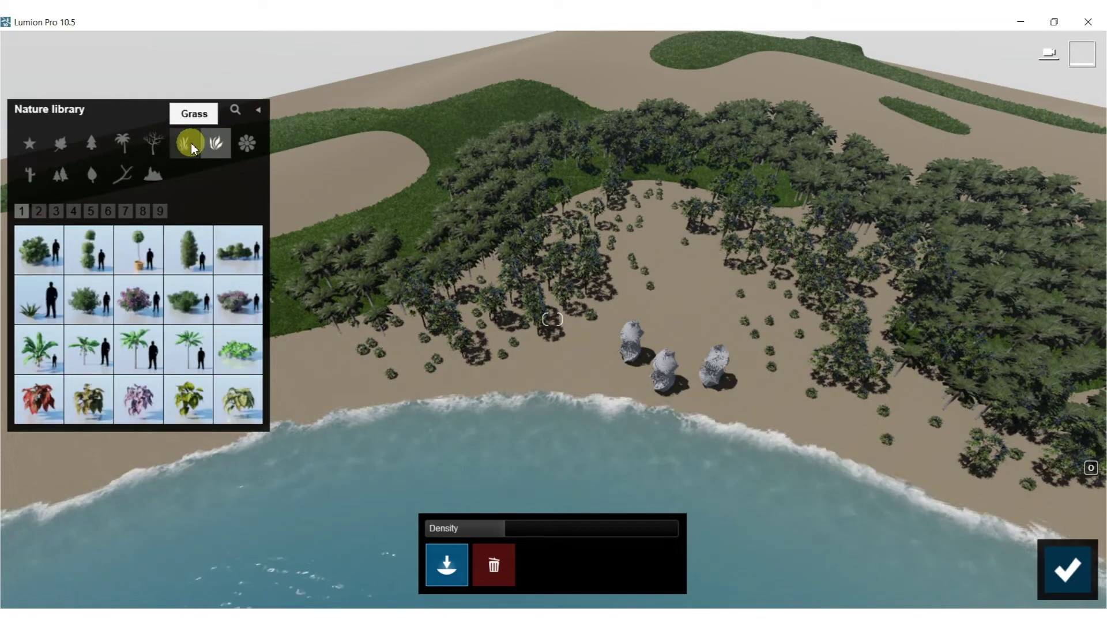
pyautogui.click(182, 143)
pyautogui.moveTo(126, 288)
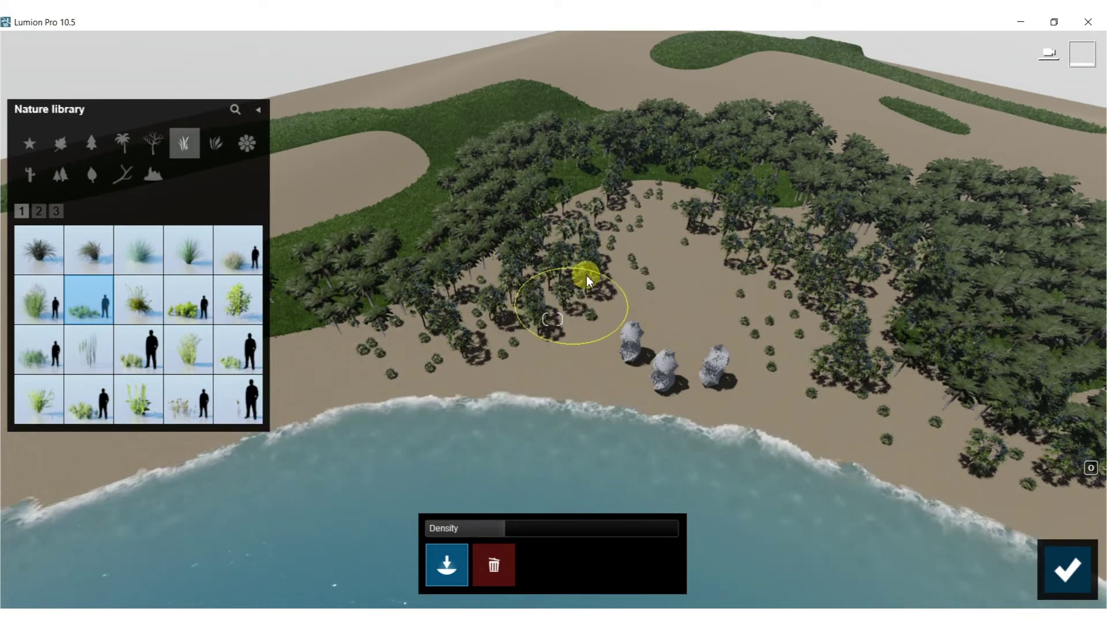
pyautogui.moveTo(648, 270); pyautogui.dragTo(552, 318, button='right')
pyautogui.scroll(5, 623, 284)
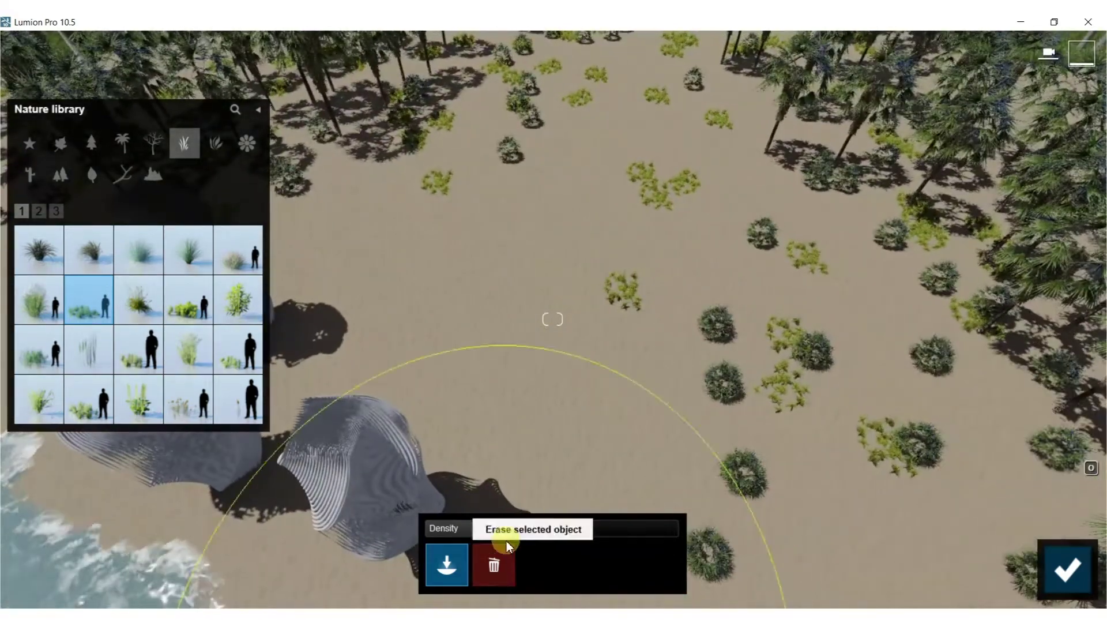
# Step: Raise the brush density and paint more low grass clumps over the sand between the towers and the palms
pyautogui.moveTo(506, 528); pyautogui.dragTo(607, 530)
pyautogui.scroll(-4, 752, 416)
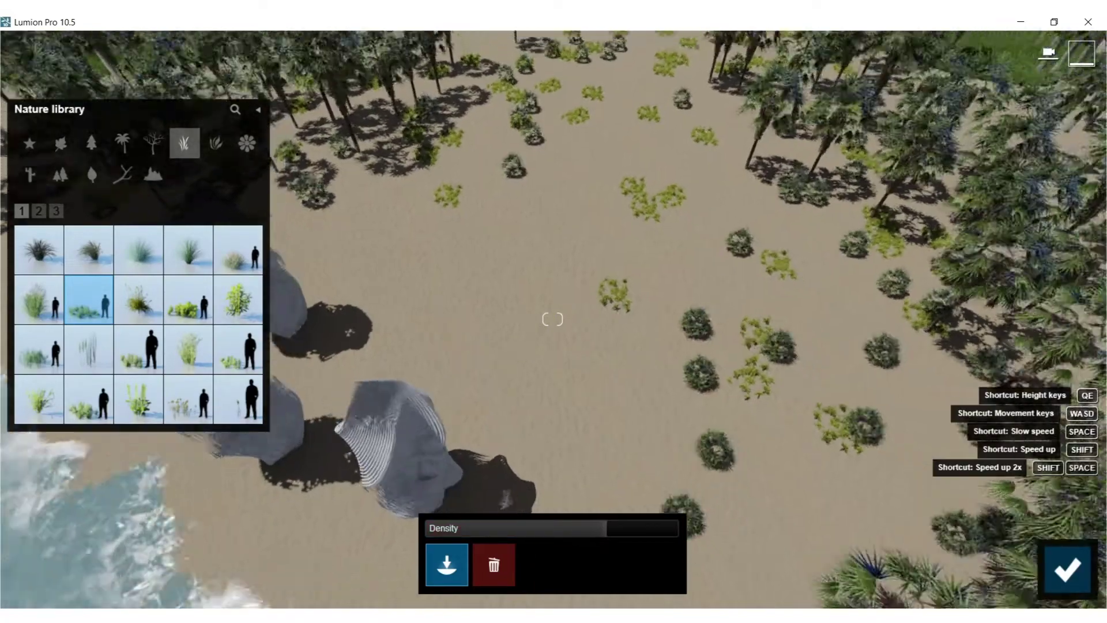
pyautogui.moveTo(752, 416); pyautogui.dragTo(744, 366, button='right')
pyautogui.moveTo(689, 435)
pyautogui.mouseDown()
pyautogui.moveTo(709, 430)
pyautogui.moveTo(746, 365)
pyautogui.moveTo(738, 247)
pyautogui.moveTo(545, 121)
pyautogui.moveTo(477, 113)
pyautogui.moveTo(503, 165)
pyautogui.moveTo(551, 173)
pyautogui.mouseUp()
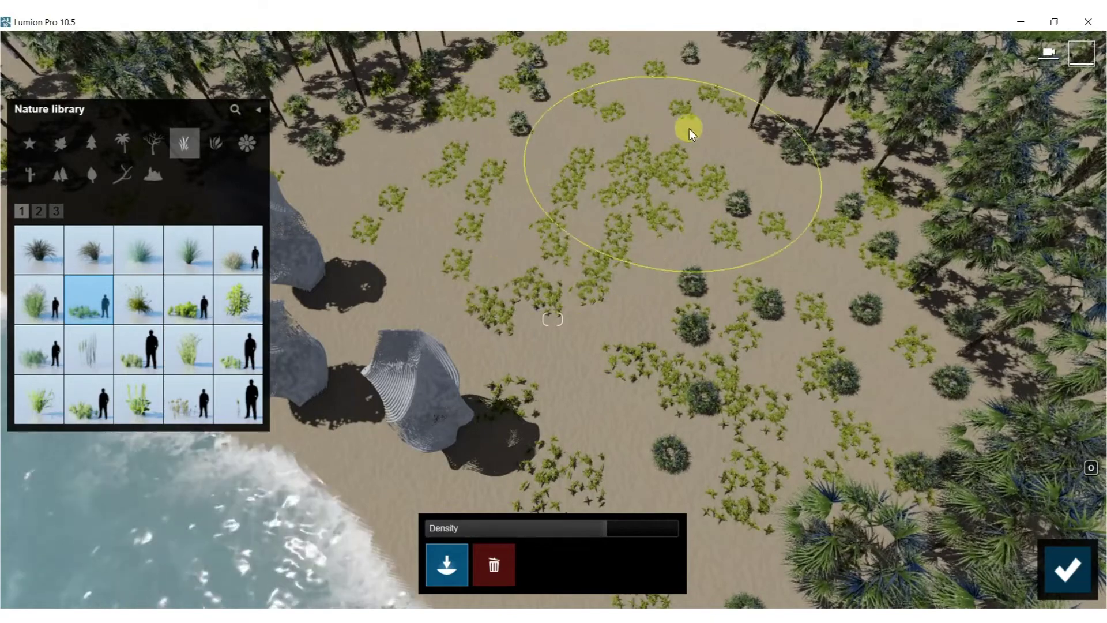
# Step: Increase the density close to its maximum and thicken the low grass clumps on the sand beside the towers and palms
pyautogui.moveTo(647, 120); pyautogui.dragTo(582, 41, button='right')
pyautogui.moveTo(648, 52); pyautogui.dragTo(619, 466, button='right')
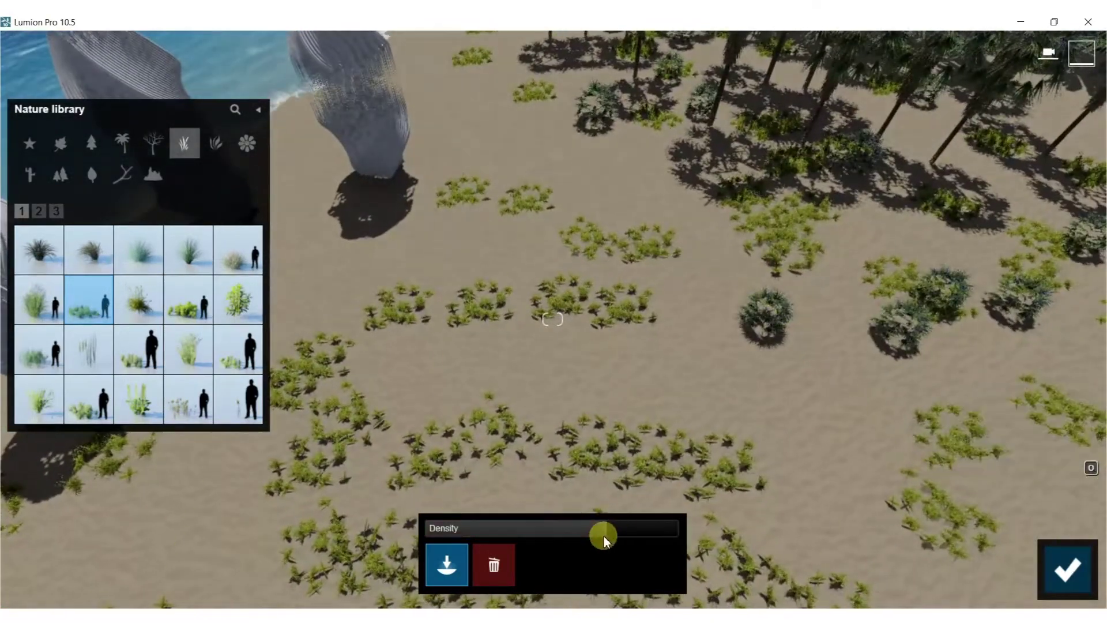
pyautogui.click(639, 534)
pyautogui.moveTo(695, 398); pyautogui.dragTo(757, 345)
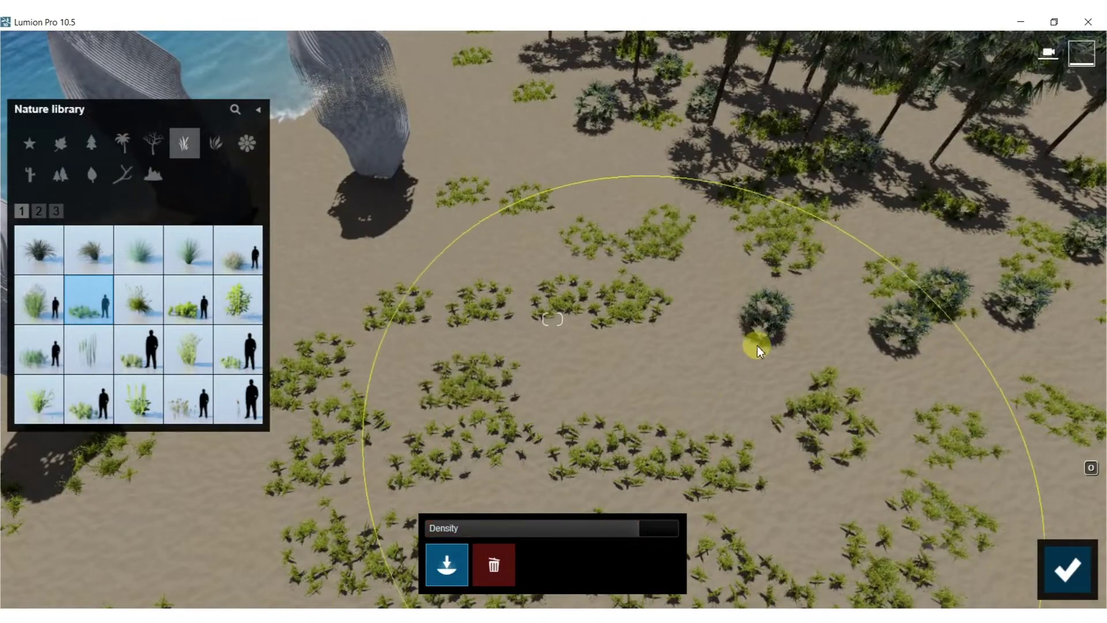
pyautogui.moveTo(776, 214)
pyautogui.mouseDown()
pyautogui.moveTo(744, 94)
pyautogui.moveTo(743, 149)
pyautogui.moveTo(936, 234)
pyautogui.mouseUp()
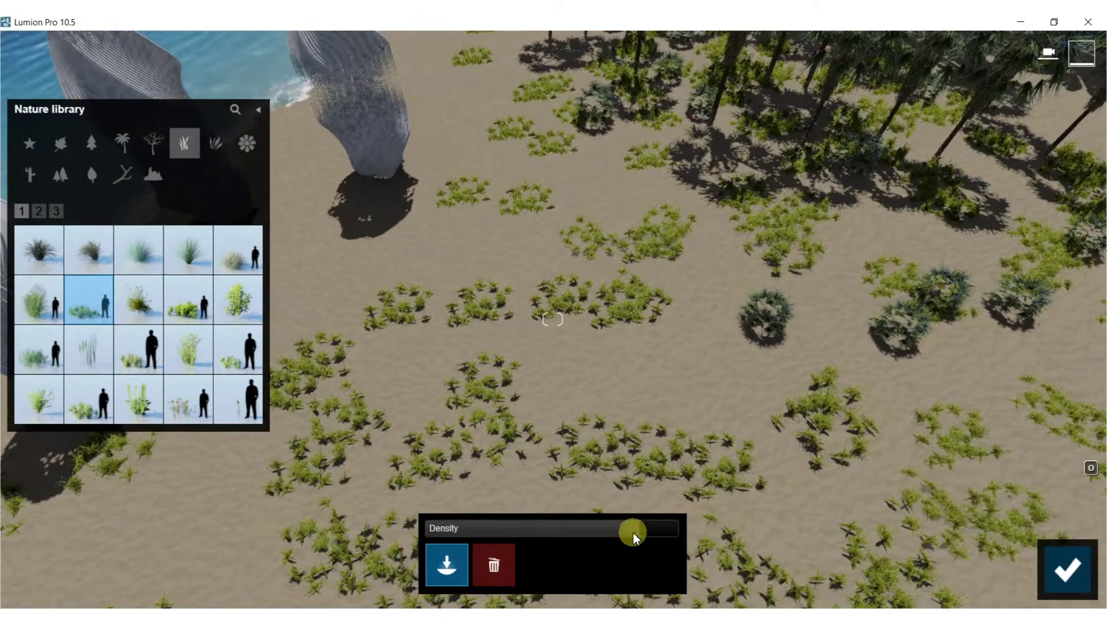
pyautogui.moveTo(719, 314)
pyautogui.mouseDown()
pyautogui.moveTo(786, 240)
pyautogui.moveTo(784, 365)
pyautogui.mouseUp()
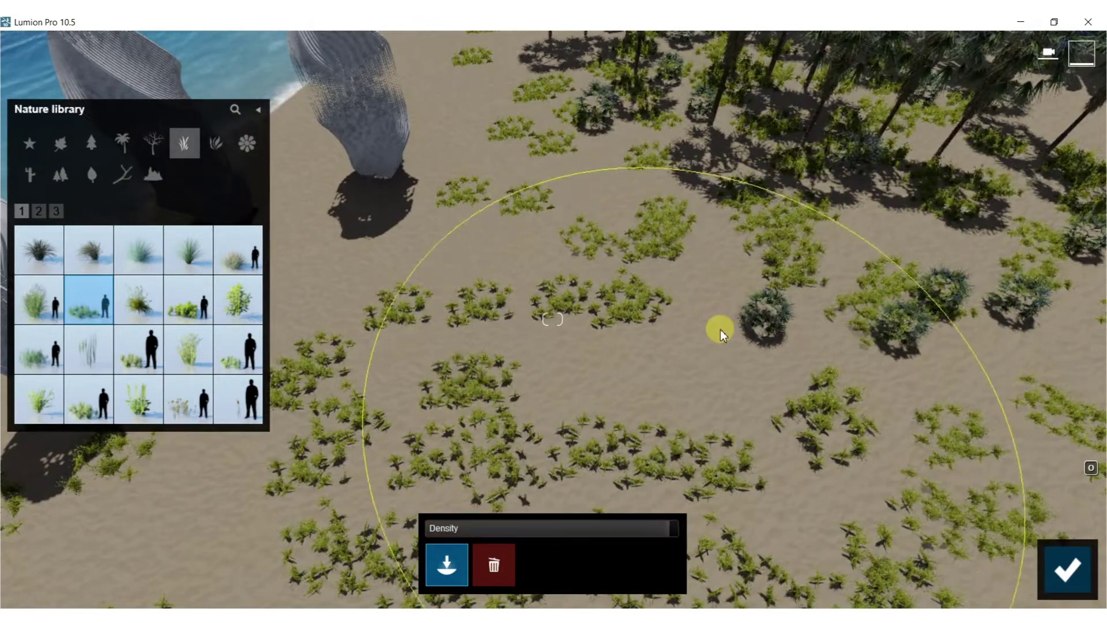
pyautogui.press('w')
pyautogui.moveTo(721, 330); pyautogui.dragTo(332, 603, button='right')
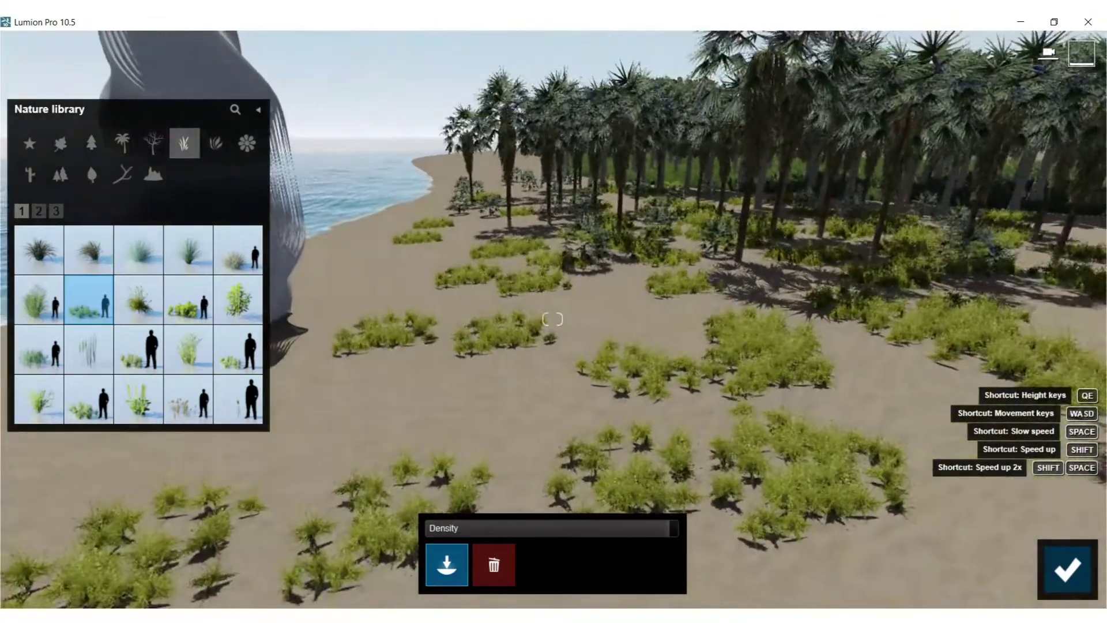
# Step: Switch from brush painting to cluster placement and spread more low leafy plants over the sand behind the towers
pyautogui.click(1075, 567)
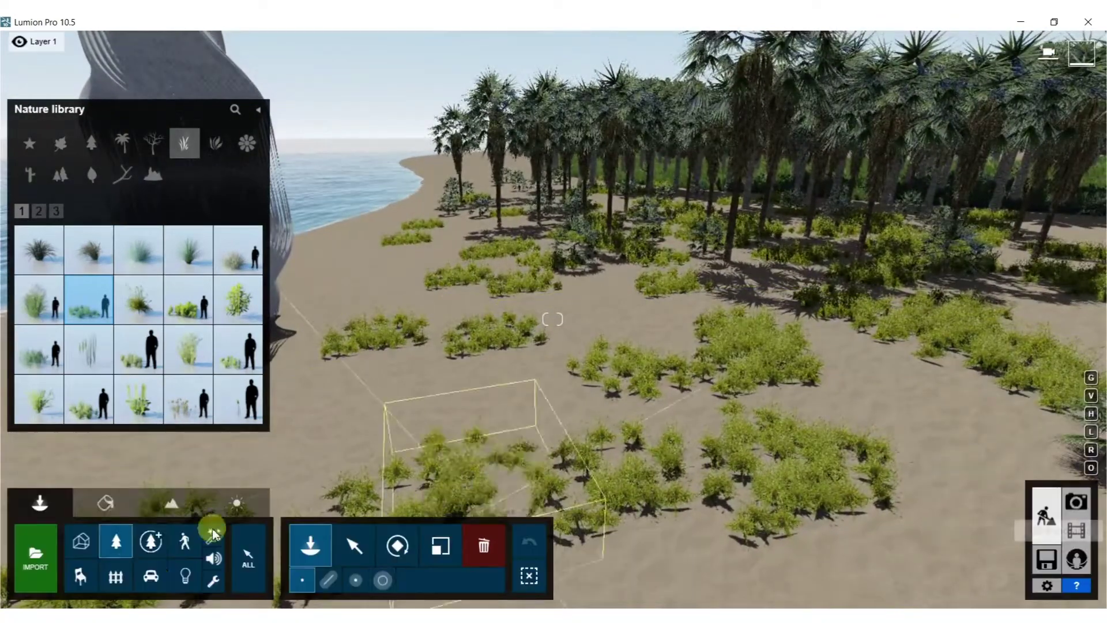
pyautogui.moveTo(428, 480); pyautogui.dragTo(503, 321, button='right')
pyautogui.moveTo(503, 321)
pyautogui.mouseDown()
pyautogui.moveTo(508, 330)
pyautogui.moveTo(407, 395)
pyautogui.moveTo(632, 378)
pyautogui.moveTo(779, 268)
pyautogui.mouseUp()
pyautogui.moveTo(830, 203); pyautogui.dragTo(694, 297, button='right')
pyautogui.moveTo(590, 320)
pyautogui.mouseDown()
pyautogui.moveTo(605, 332)
pyautogui.moveTo(603, 355)
pyautogui.moveTo(453, 385)
pyautogui.moveTo(772, 437)
pyautogui.mouseUp()
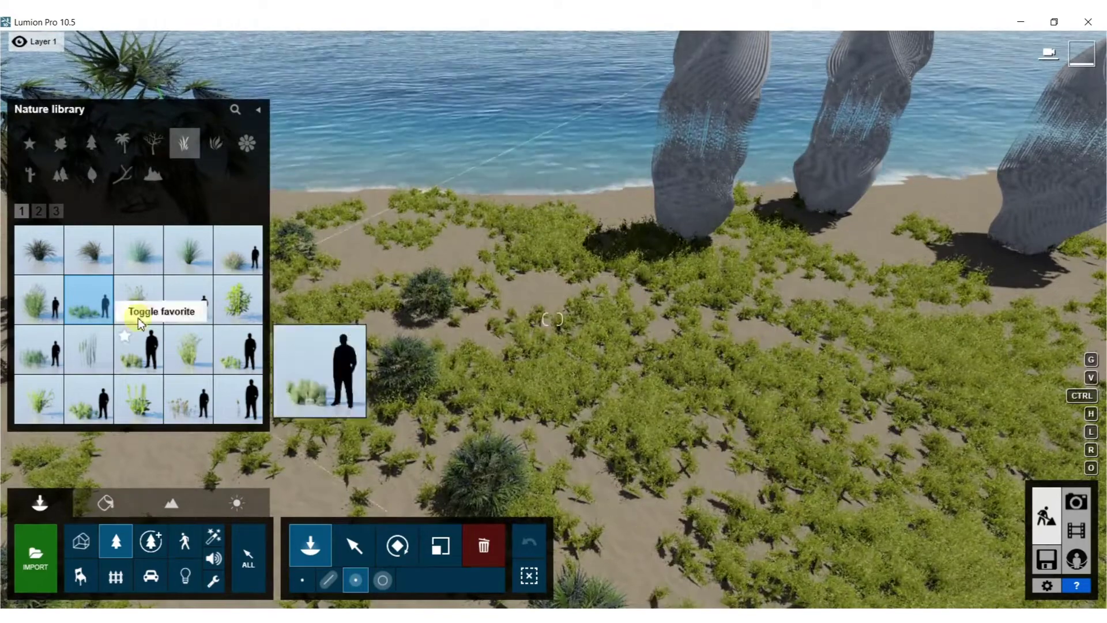
# Step: Scatter clusters of Esparto grass among the low leafy plants between the towers and the palm belt
pyautogui.click(292, 272)
pyautogui.moveTo(513, 337)
pyautogui.mouseDown()
pyautogui.moveTo(560, 369)
pyautogui.moveTo(559, 468)
pyautogui.moveTo(594, 503)
pyautogui.moveTo(721, 555)
pyautogui.moveTo(838, 542)
pyautogui.moveTo(790, 500)
pyautogui.mouseUp()
pyautogui.moveTo(790, 499); pyautogui.dragTo(980, 438, button='right')
pyautogui.moveTo(577, 542); pyautogui.dragTo(742, 440, button='right')
pyautogui.moveTo(741, 440)
pyautogui.mouseDown()
pyautogui.moveTo(709, 250)
pyautogui.moveTo(639, 280)
pyautogui.mouseUp()
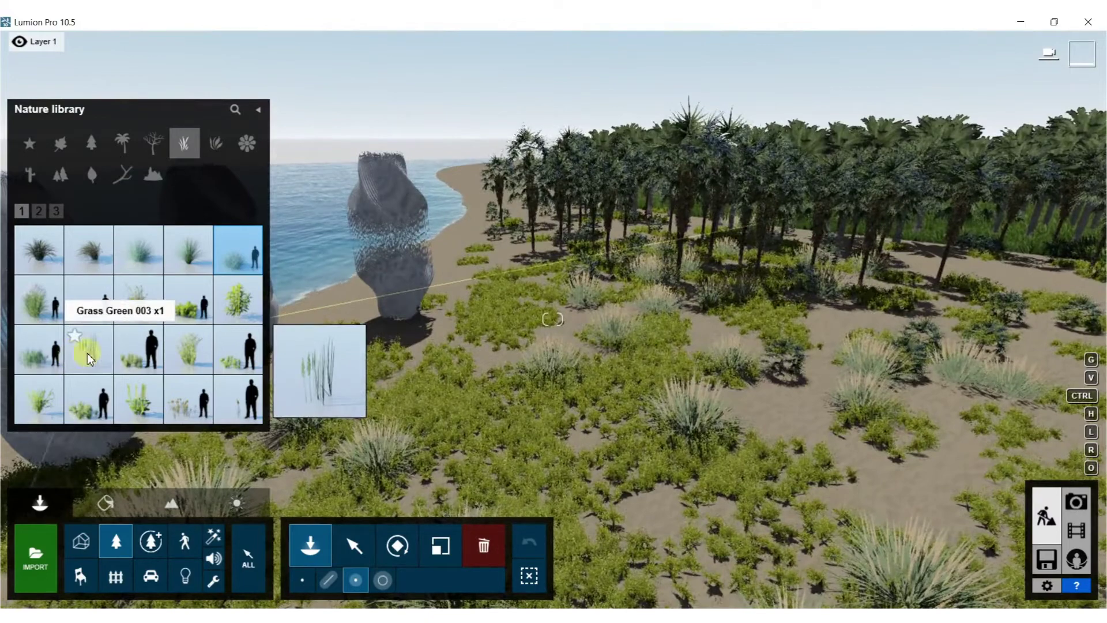
# Step: Add a few clusters of a small leafy grass and of bushier Grass Green 002 behind the towers and near the palms
pyautogui.click(139, 409)
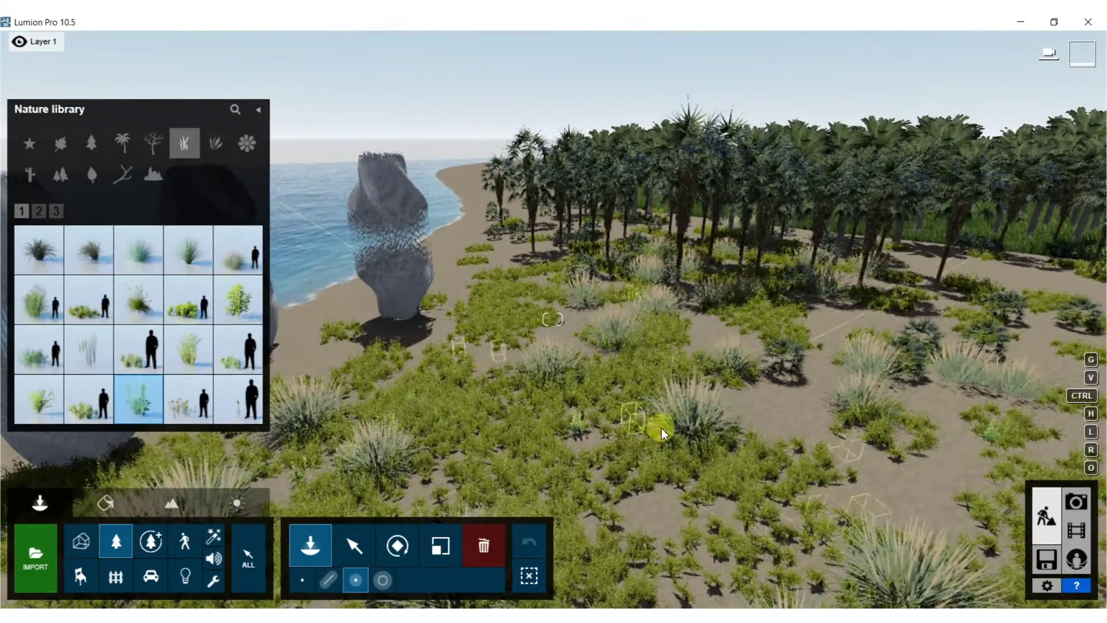
pyautogui.click(173, 303)
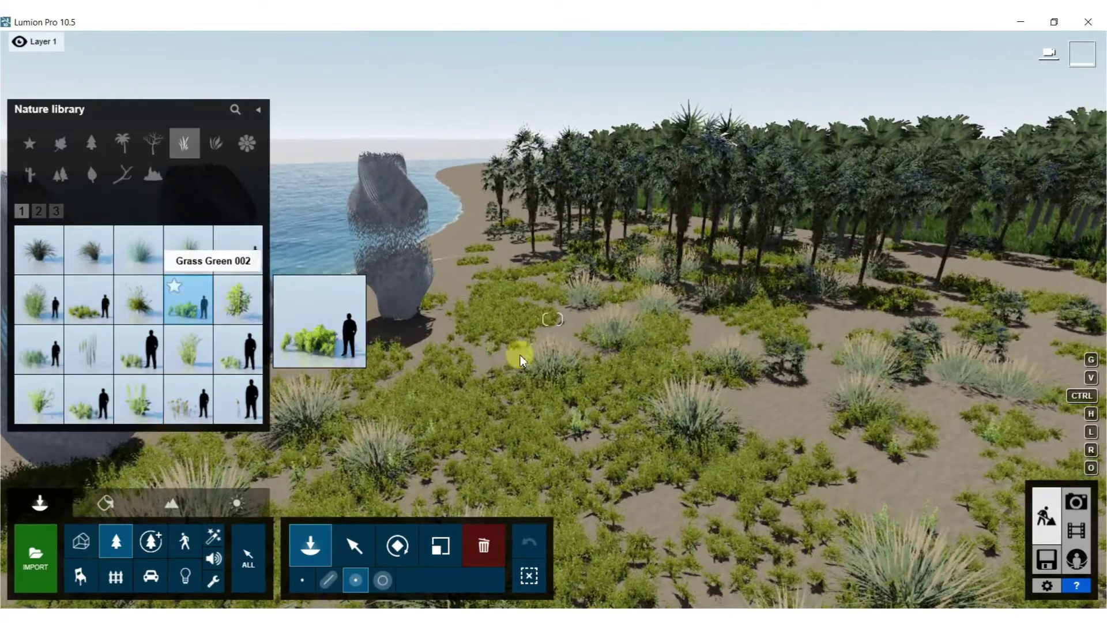
pyautogui.click(754, 338)
pyautogui.click(753, 299)
pyautogui.click(837, 376)
pyautogui.moveTo(404, 323); pyautogui.dragTo(589, 385, button='right')
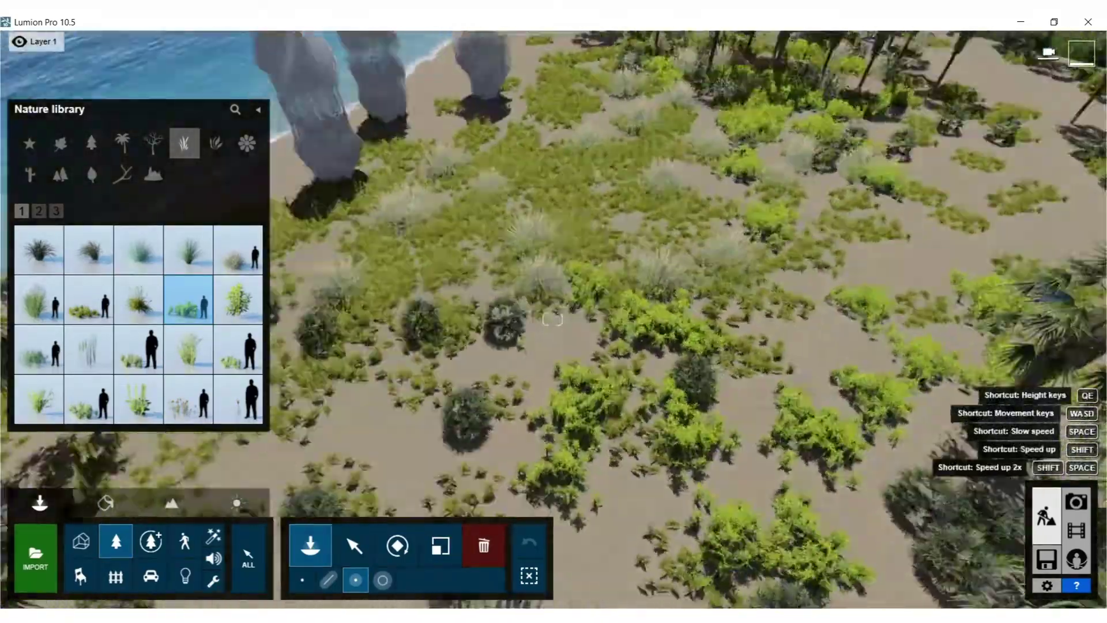
pyautogui.moveTo(589, 385); pyautogui.dragTo(559, 395, button='right')
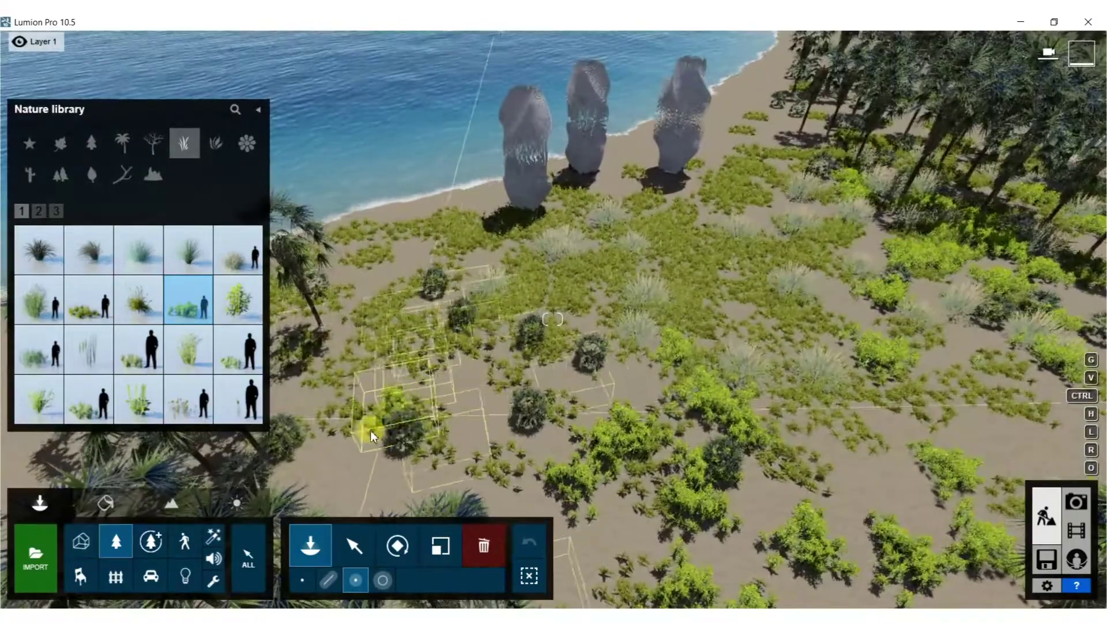
pyautogui.moveTo(312, 466); pyautogui.dragTo(312, 466, button='right')
# Step: From the water side, fill the beach edge beside the towers with clusters of the low leafy plant and Grass Green 002
pyautogui.press('w')
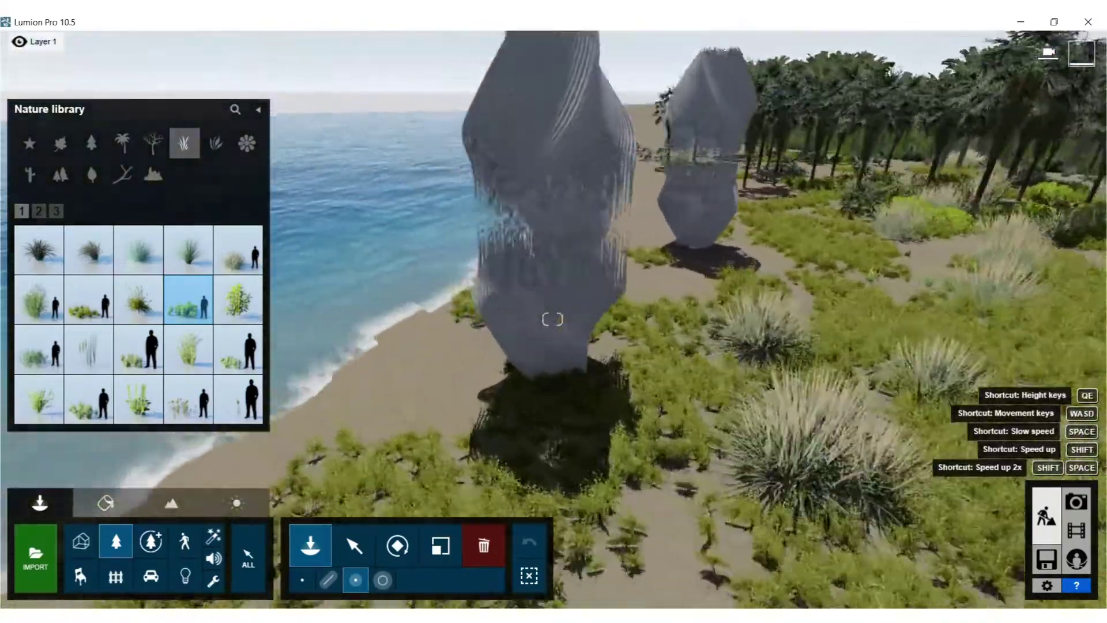
pyautogui.moveTo(553, 318); pyautogui.dragTo(311, 346, button='right')
pyautogui.press('s')
pyautogui.press('w')
pyautogui.click(531, 321)
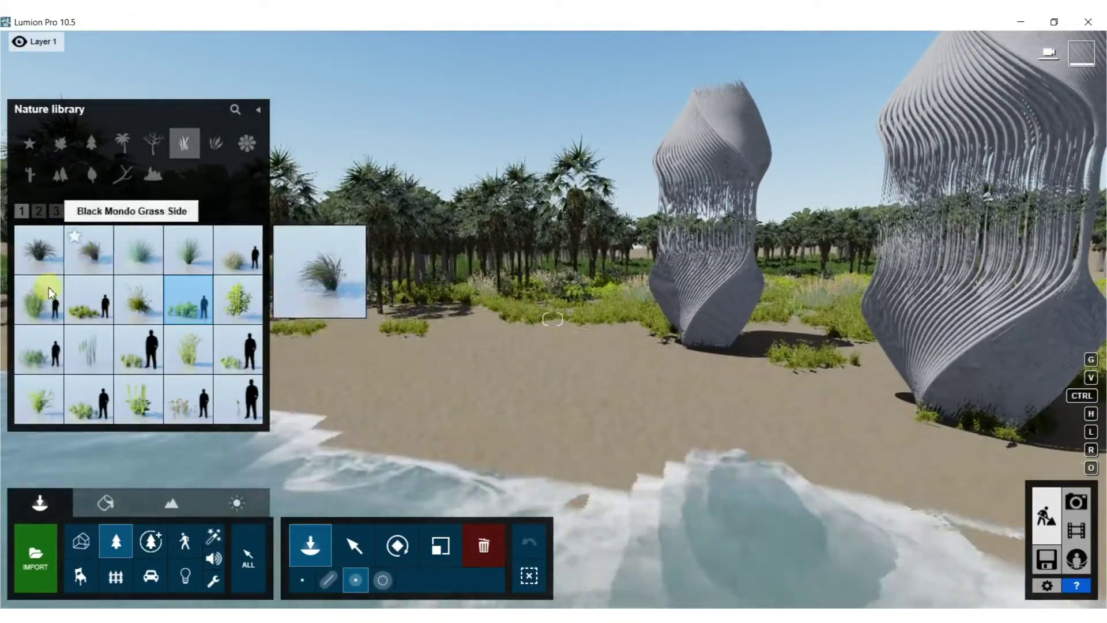
pyautogui.click(90, 322)
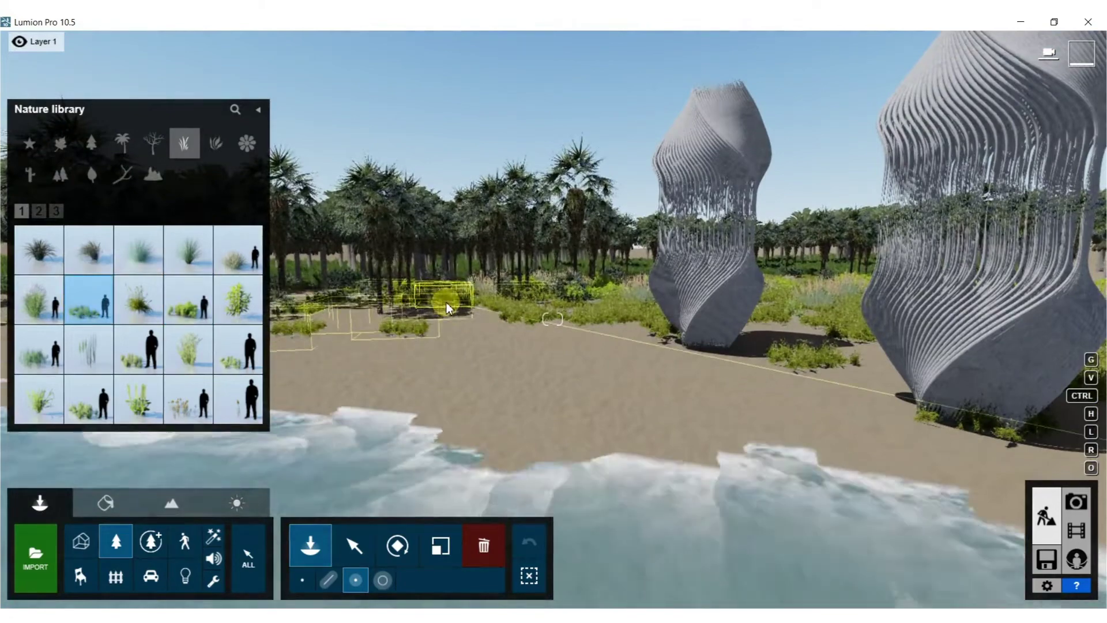
pyautogui.click(431, 314)
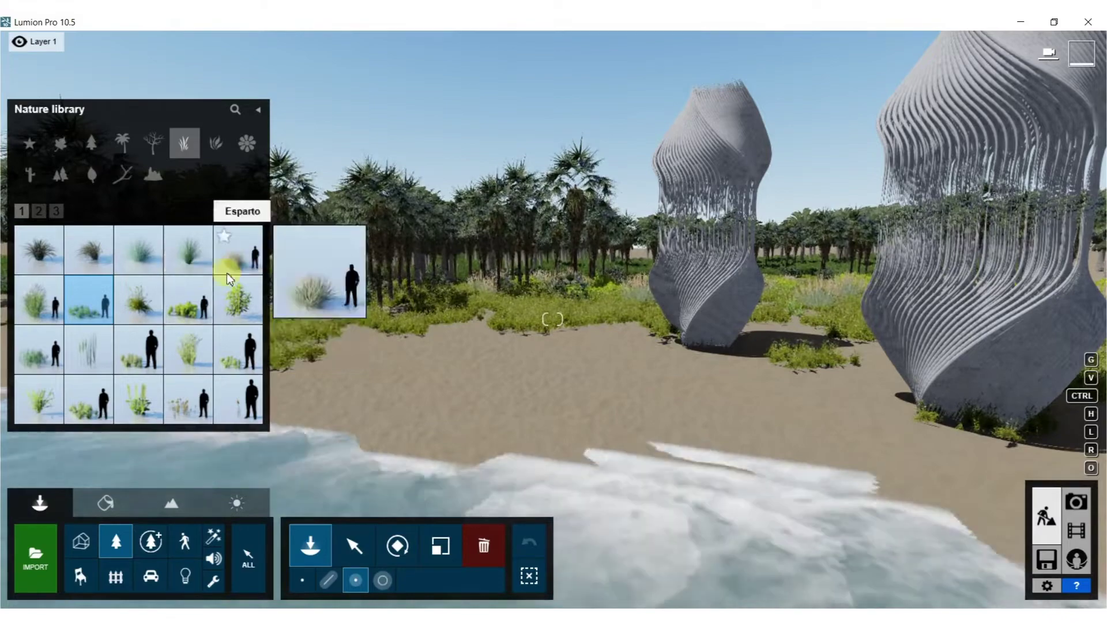
pyautogui.click(193, 306)
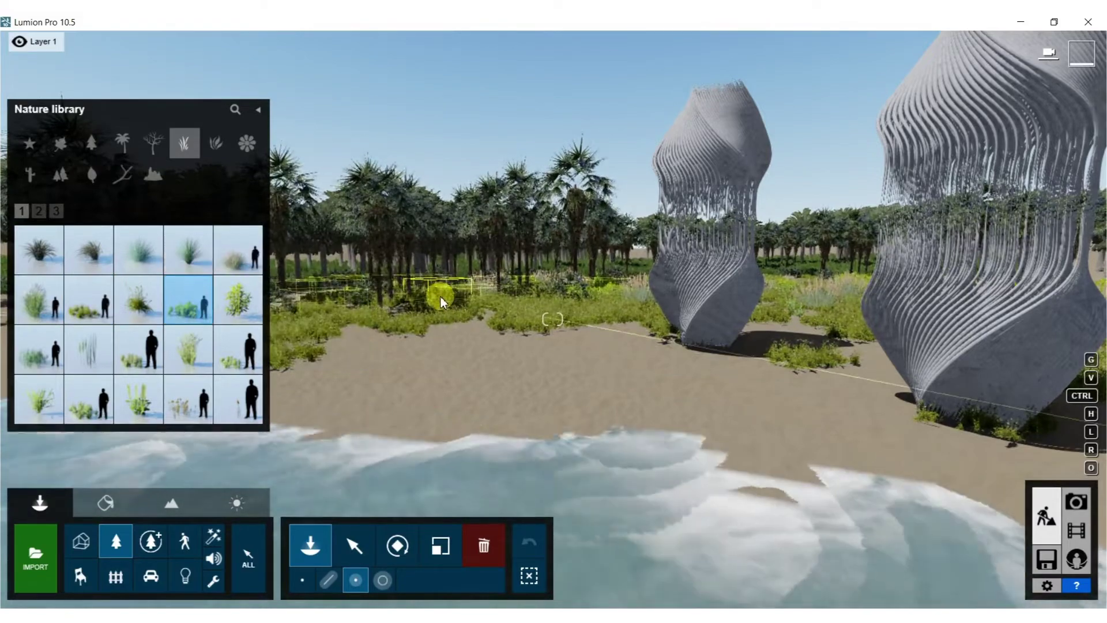
# Step: Choose a tall slender palm from the palm category and mass-place it around the outer edge of the existing palm belt
pyautogui.moveTo(568, 252); pyautogui.dragTo(830, 254, button='right')
pyautogui.press('w')
pyautogui.moveTo(553, 319); pyautogui.dragTo(479, 304, button='right')
pyautogui.press('a')
pyautogui.press('w')
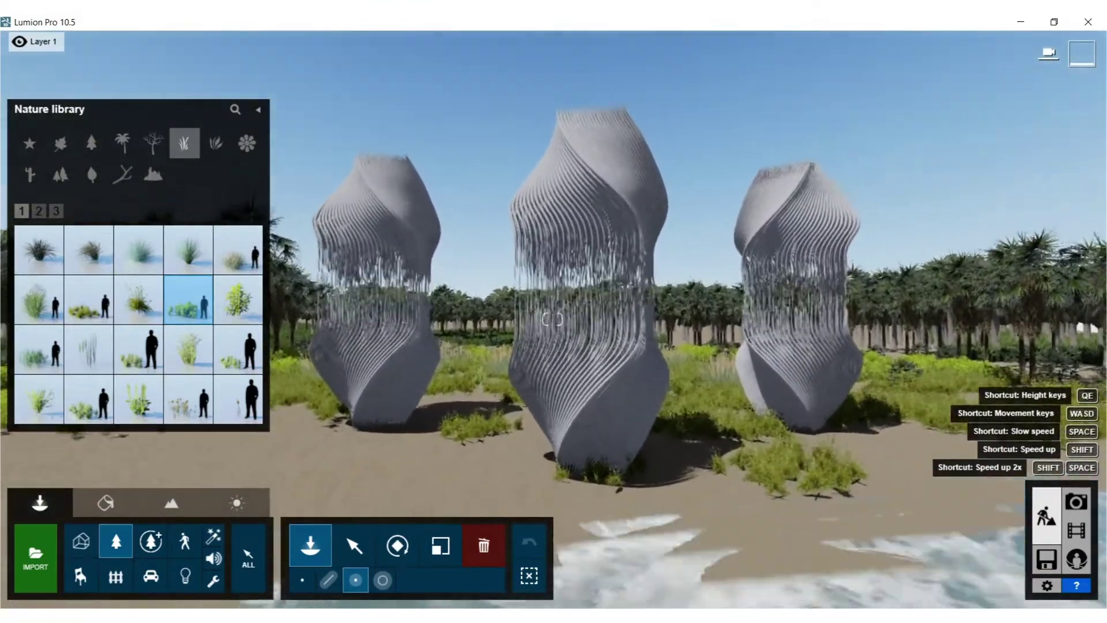
pyautogui.moveTo(553, 319); pyautogui.dragTo(565, 303, button='right')
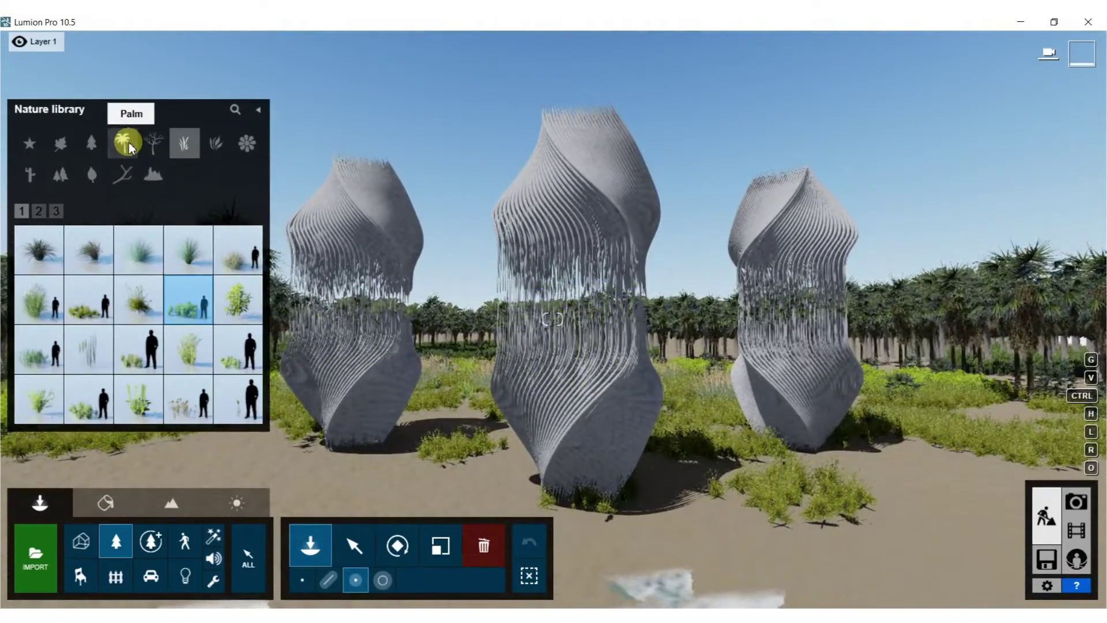
pyautogui.click(128, 147)
pyautogui.moveTo(56, 258)
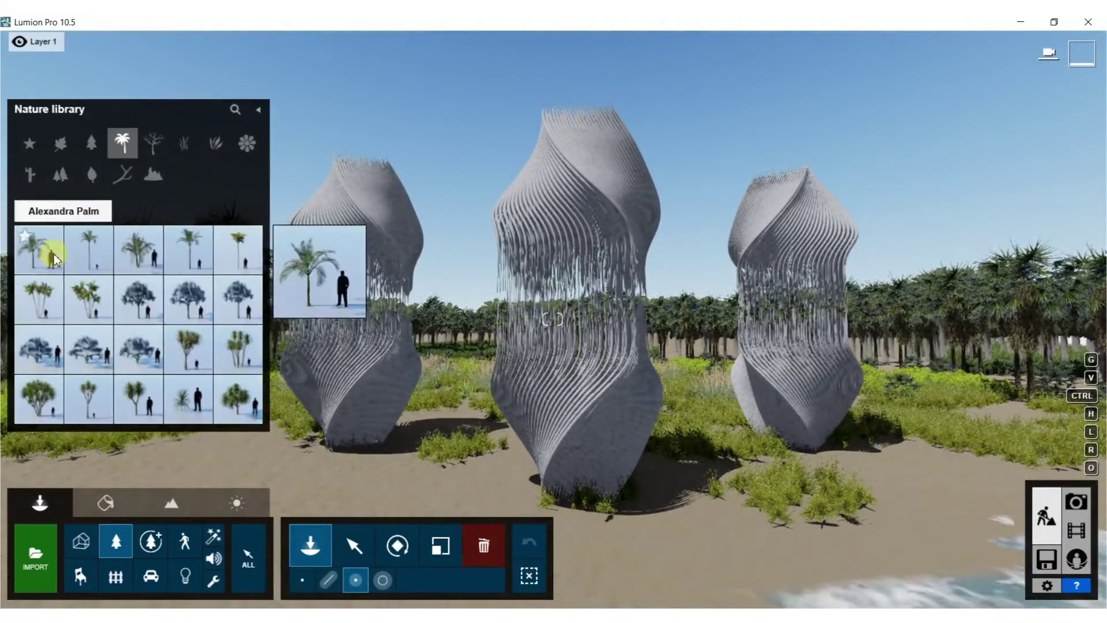
pyautogui.click(96, 256)
pyautogui.press('s')
pyautogui.moveTo(766, 391); pyautogui.dragTo(761, 299, button='right')
pyautogui.press('s')
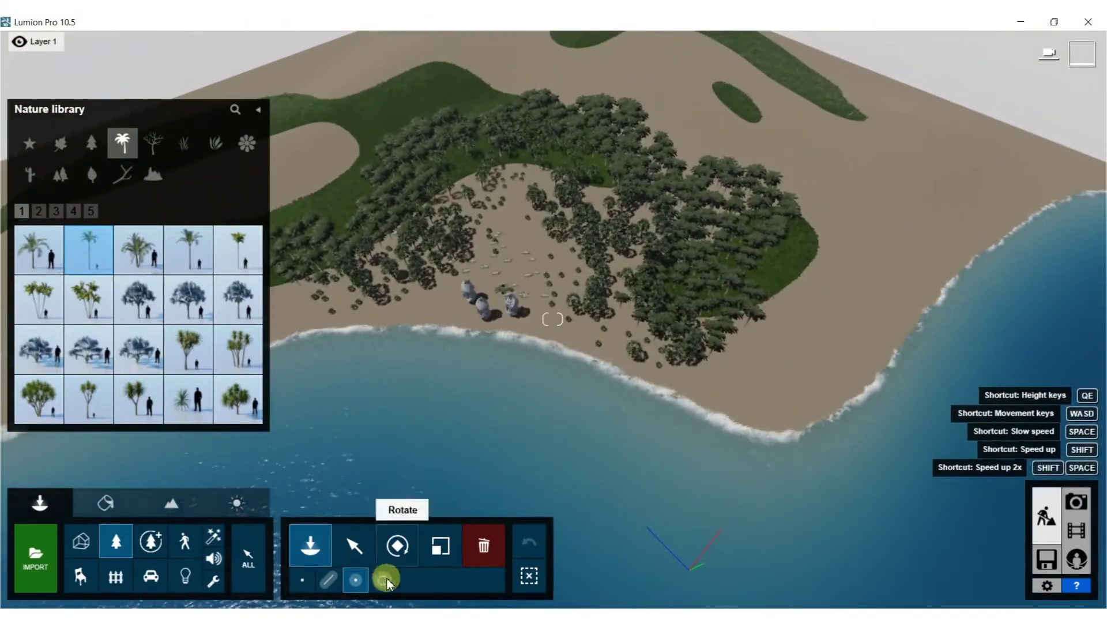
pyautogui.click(386, 580)
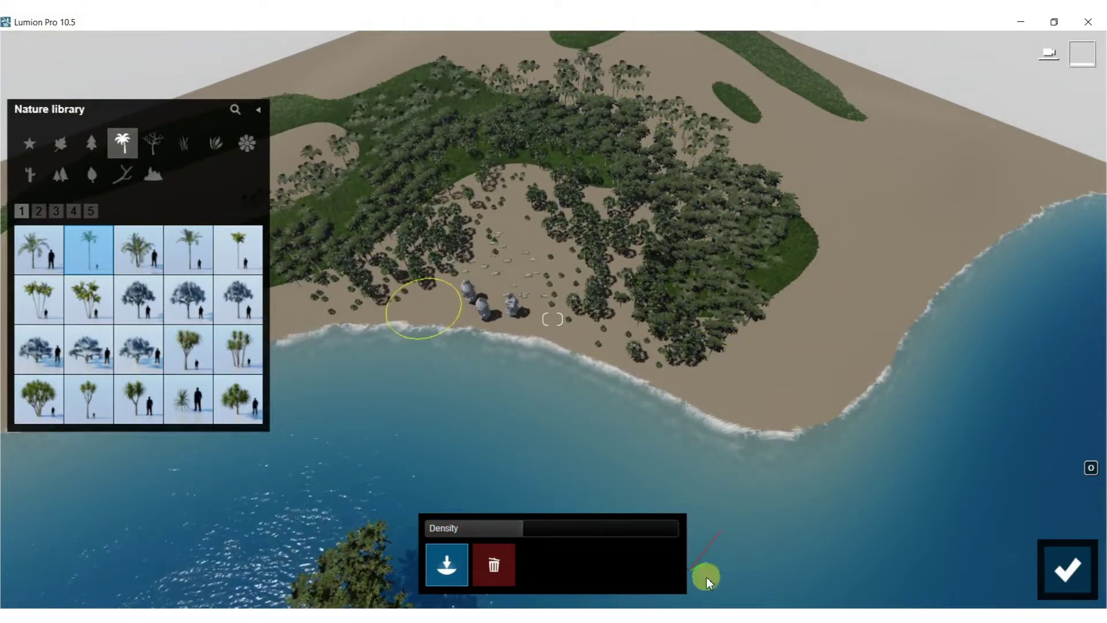
pyautogui.click(1055, 569)
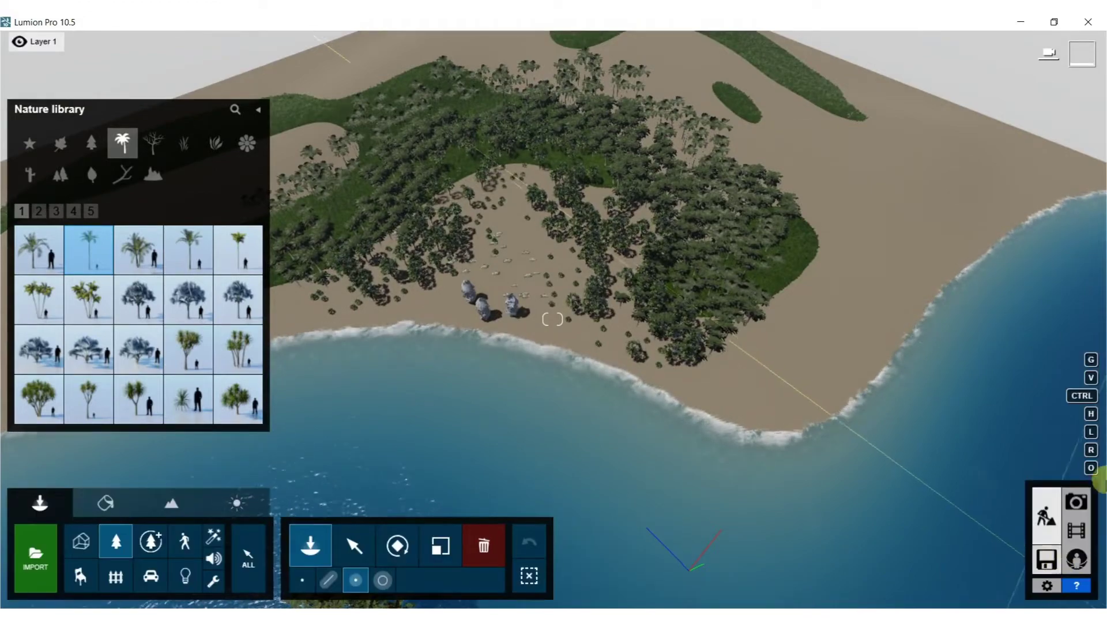
# Step: Frame the three towers from the water in Photo mode and store the camera in the first photo slot
pyautogui.moveTo(524, 338); pyautogui.dragTo(489, 250, button='right')
pyautogui.press('w')
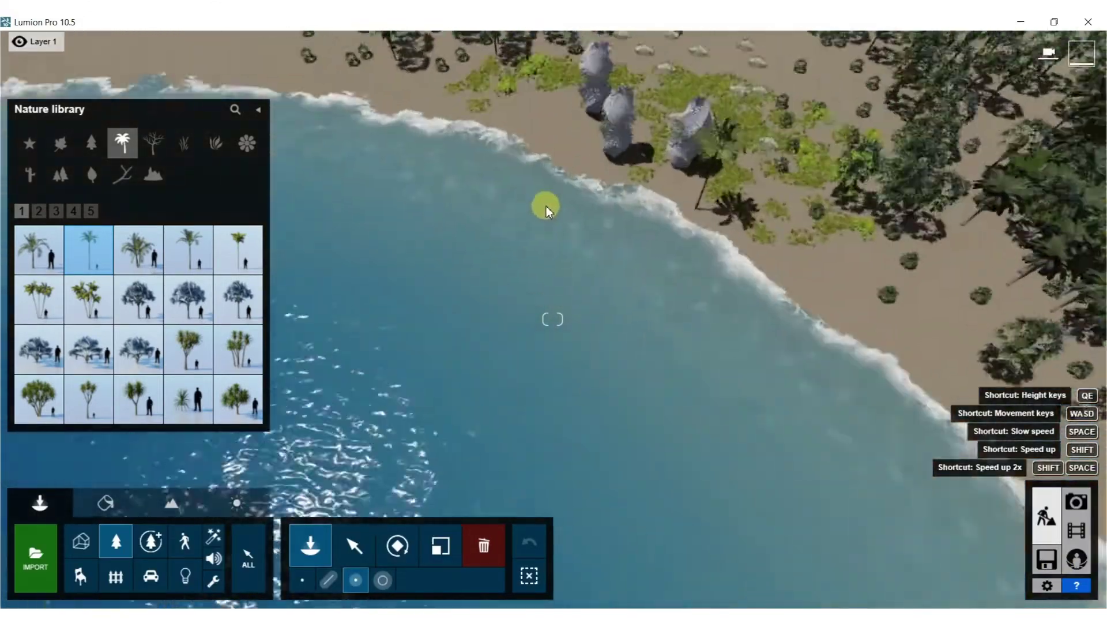
pyautogui.moveTo(552, 318); pyautogui.dragTo(581, 218, button='right')
pyautogui.press('w')
pyautogui.press('w')
pyautogui.press('w')
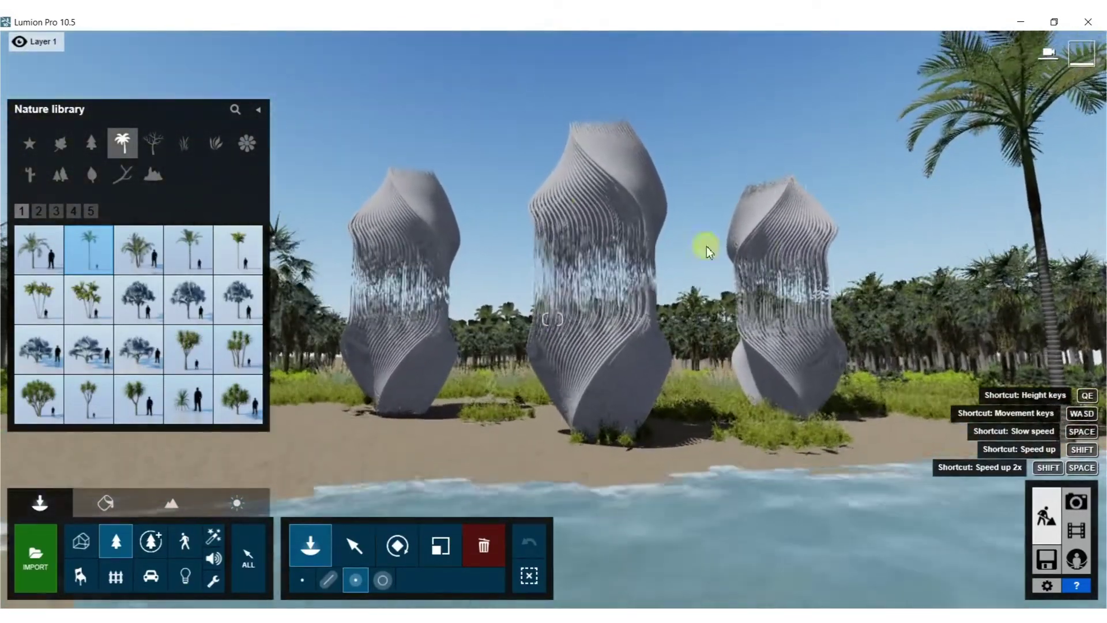
pyautogui.click(1076, 501)
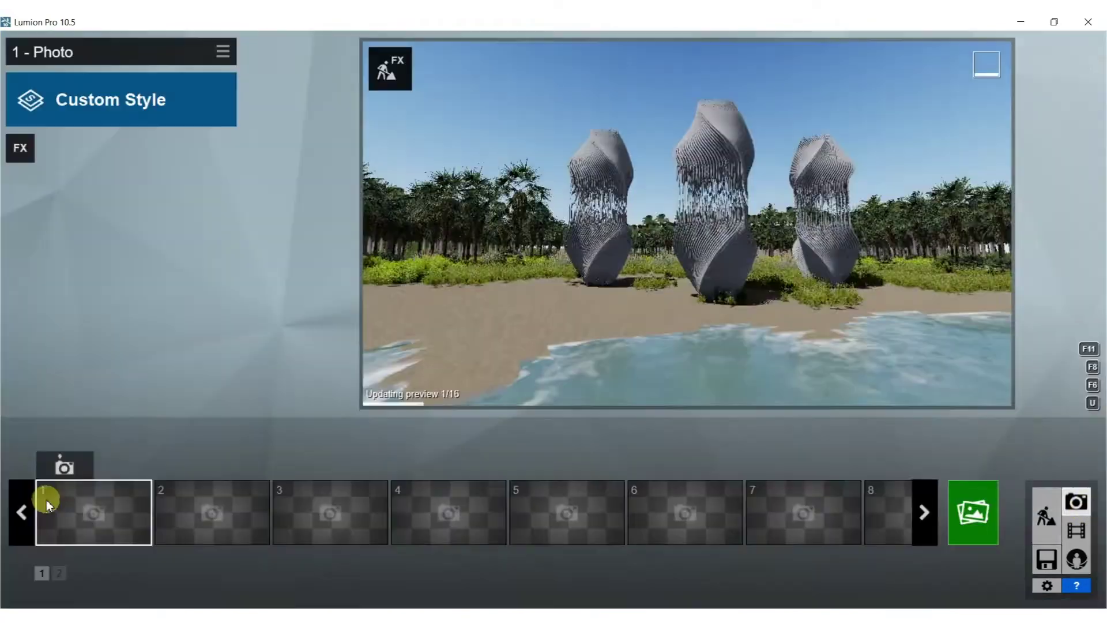
pyautogui.click(68, 466)
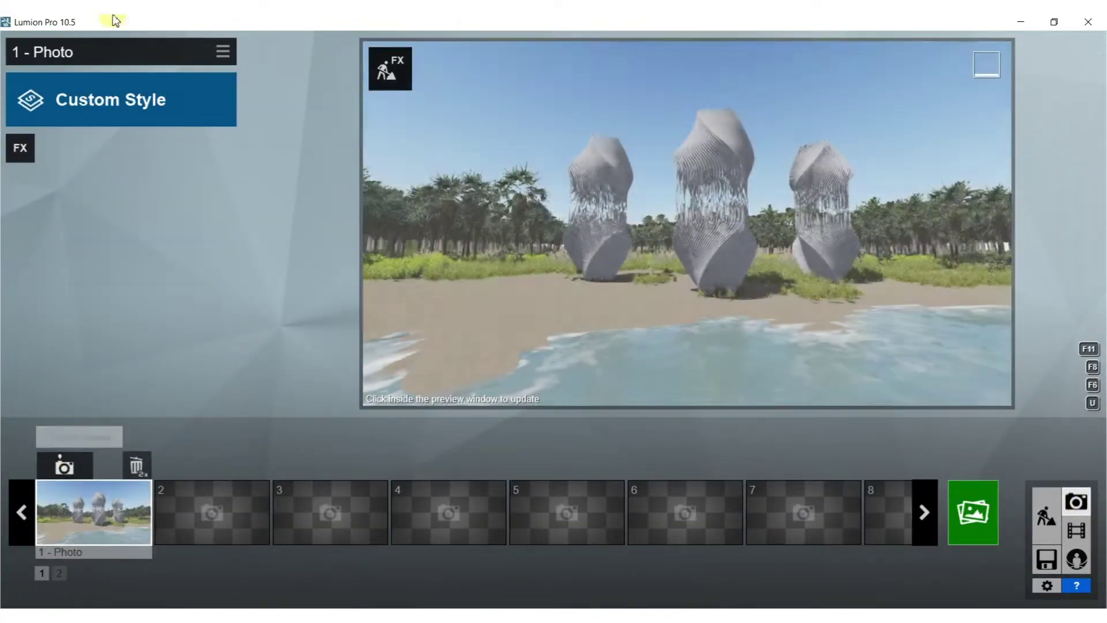
# Step: Apply the Realistic style to the photo, add the 2-Point Perspective effect and refresh the preview
pyautogui.click(130, 76)
pyautogui.click(497, 148)
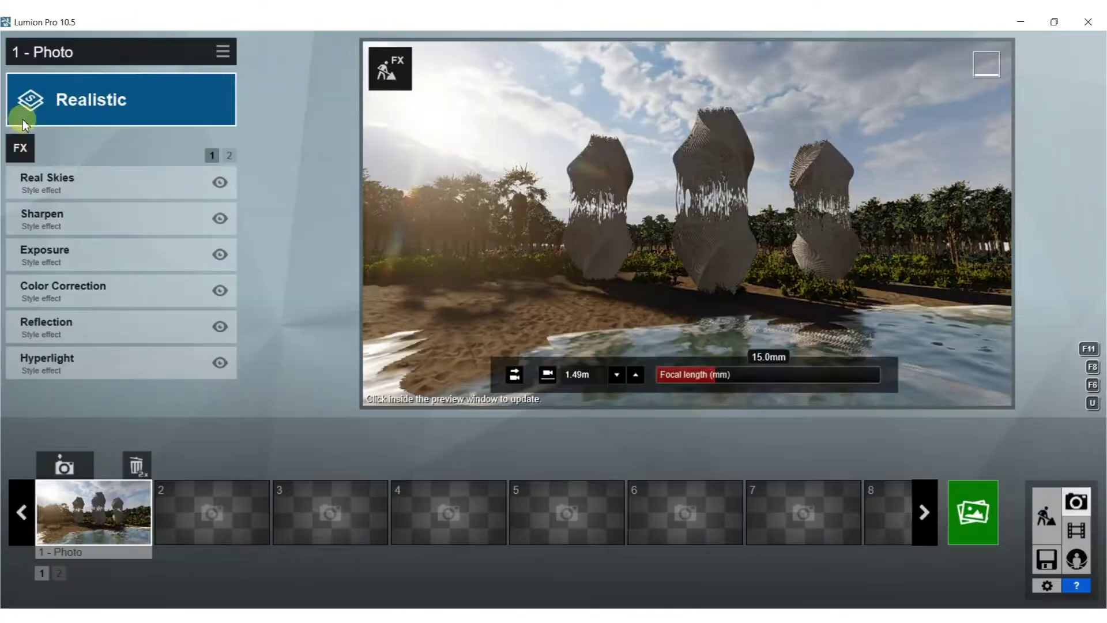
pyautogui.click(20, 139)
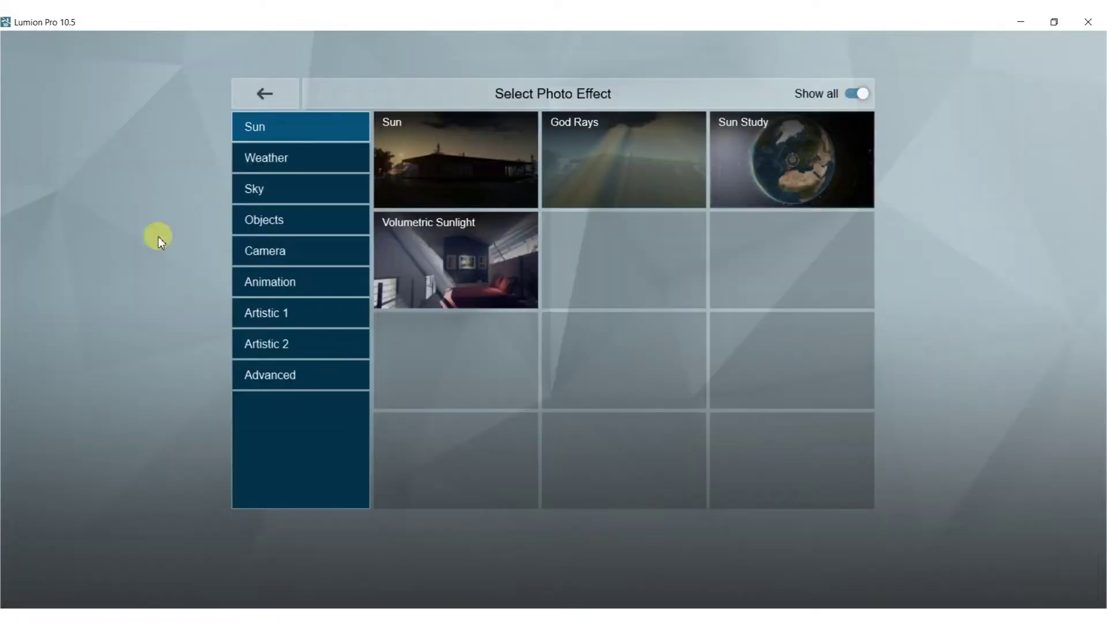
pyautogui.click(269, 261)
pyautogui.click(410, 255)
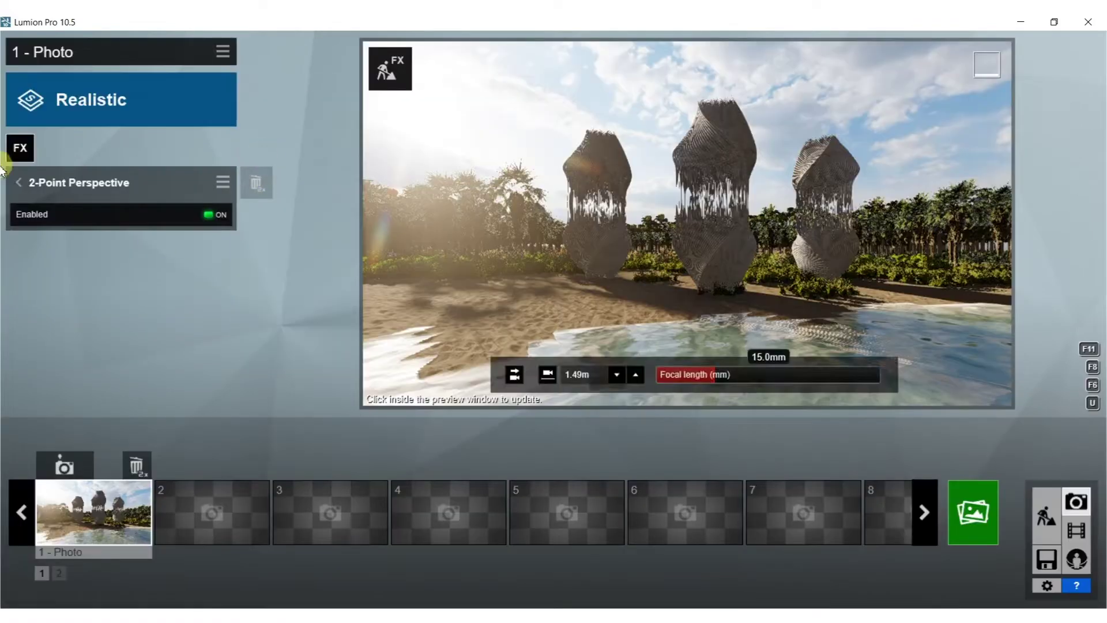
pyautogui.click(636, 185)
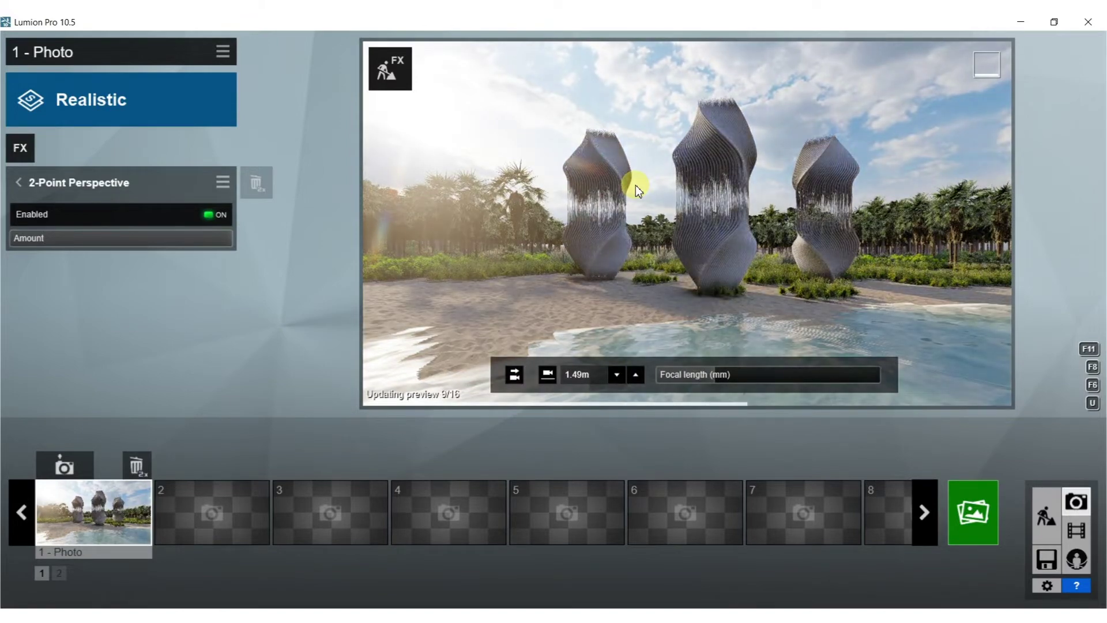
# Step: Reframe the photo closer to the towers at a camera height of 1.68 m and store this camera in the first slot
pyautogui.press('w')
pyautogui.press('d')
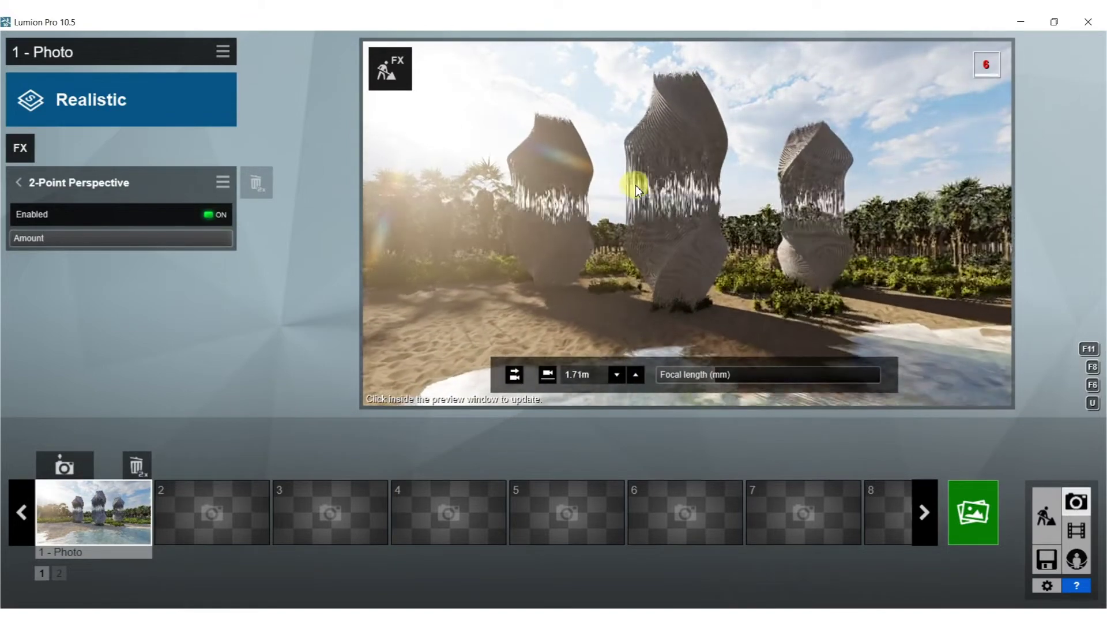
pyautogui.click(638, 185)
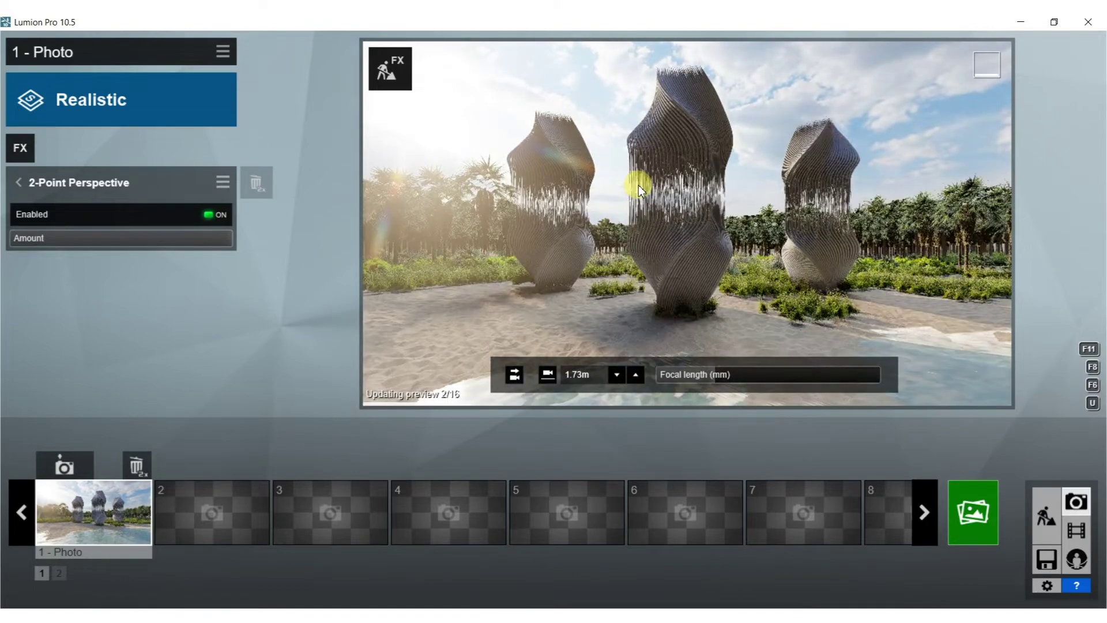
pyautogui.moveTo(638, 185); pyautogui.dragTo(629, 178, button='right')
pyautogui.press('s')
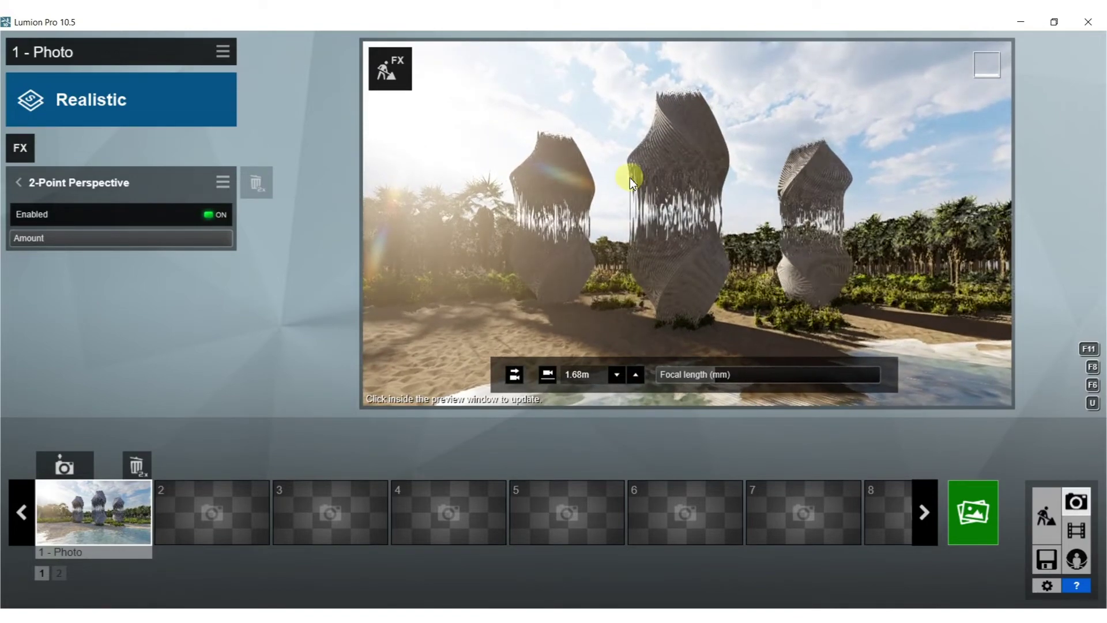
pyautogui.click(638, 178)
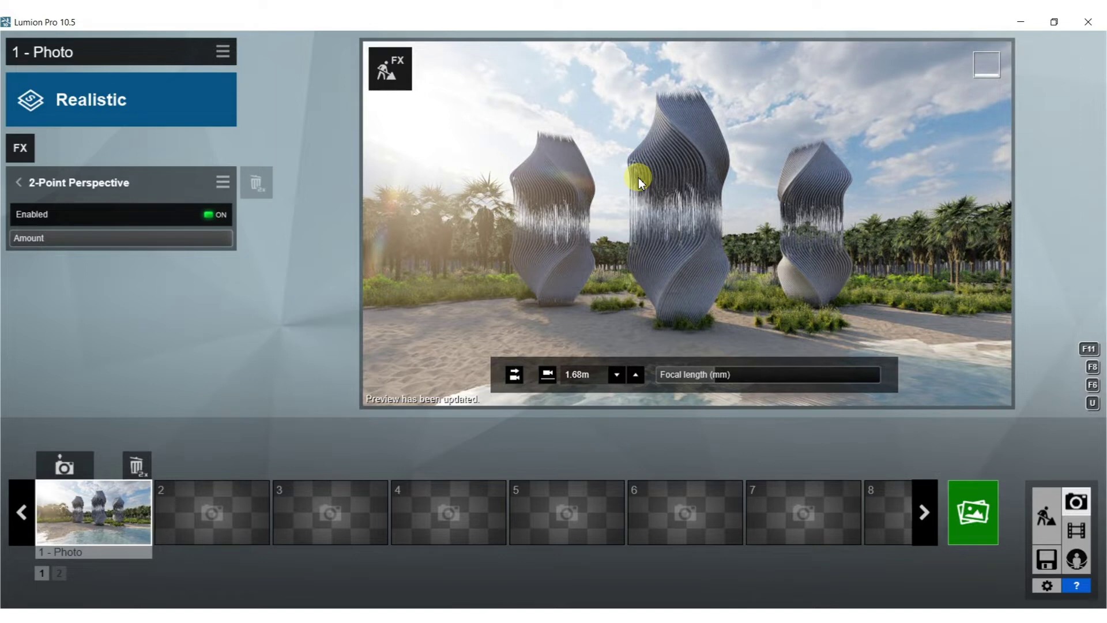
pyautogui.click(65, 478)
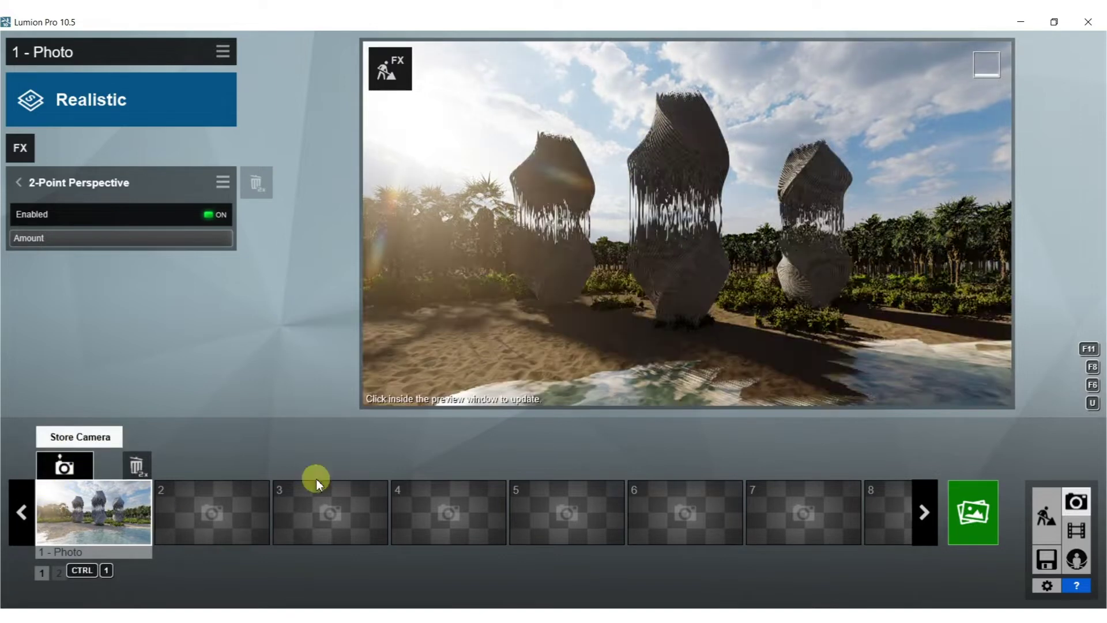
# Step: Return to Build mode and place more clusters of the low leafy grass around the bases of the three towers
pyautogui.click(1040, 518)
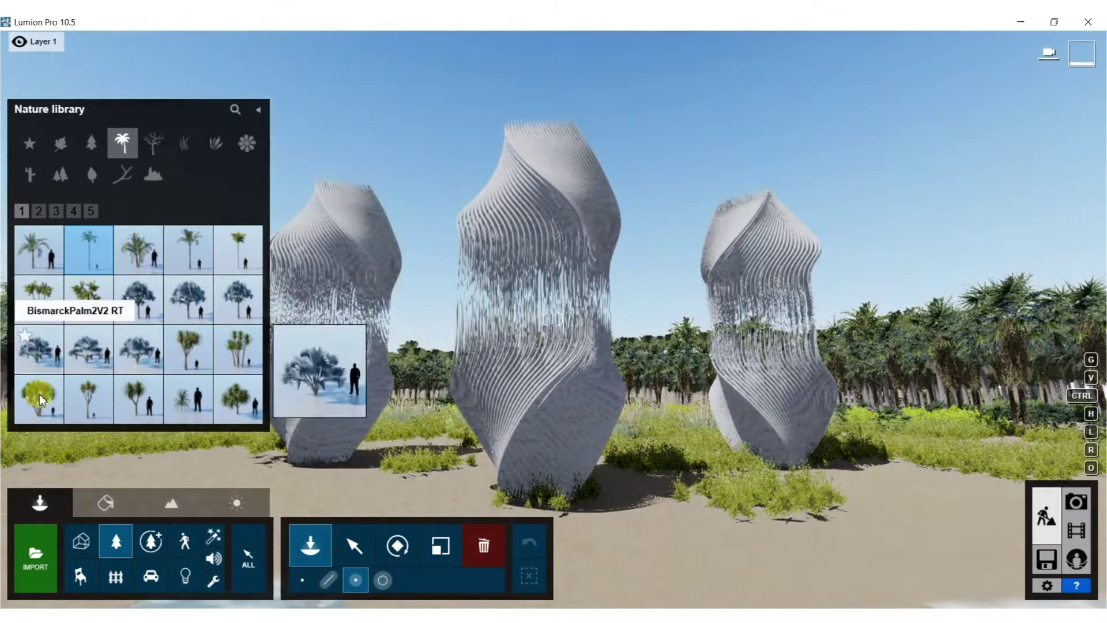
pyautogui.click(183, 144)
pyautogui.click(89, 298)
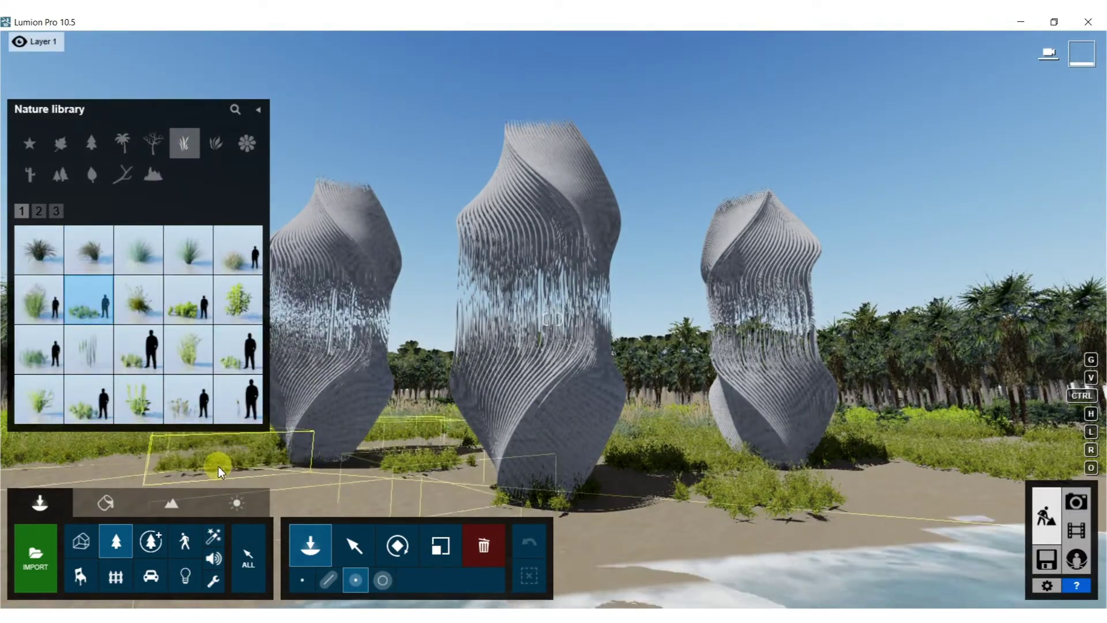
pyautogui.click(212, 452)
pyautogui.click(192, 451)
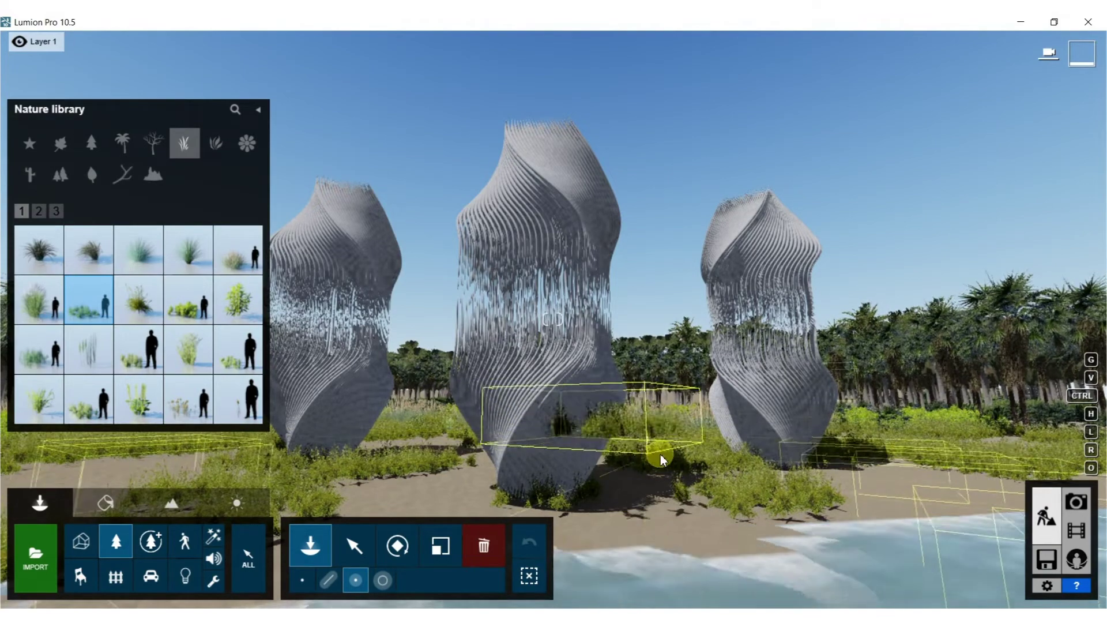
pyautogui.click(661, 443)
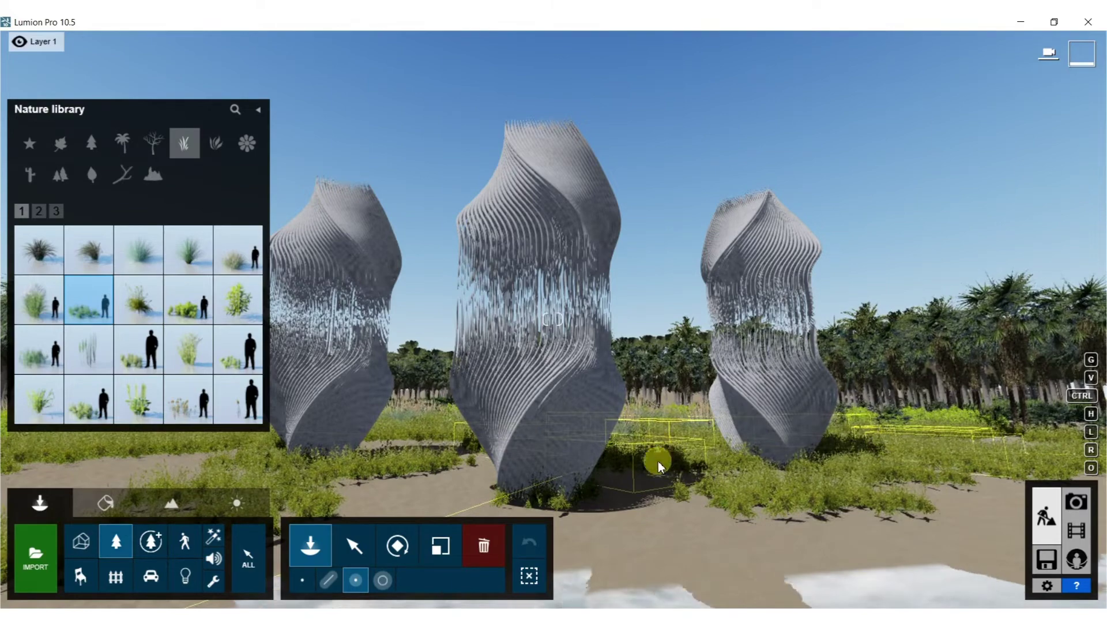
# Step: Return to Photo mode, adjust the framing of the three towers to a camera height of 1.55 m and refresh the preview
pyautogui.click(1076, 503)
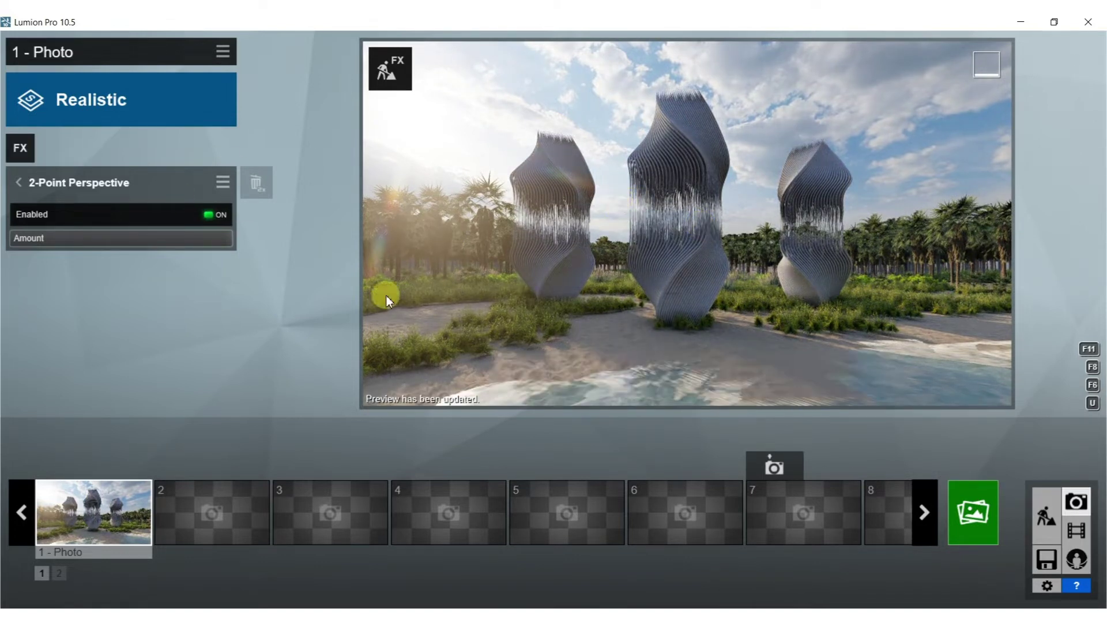
pyautogui.click(719, 375)
pyautogui.scroll(-2, 671, 276)
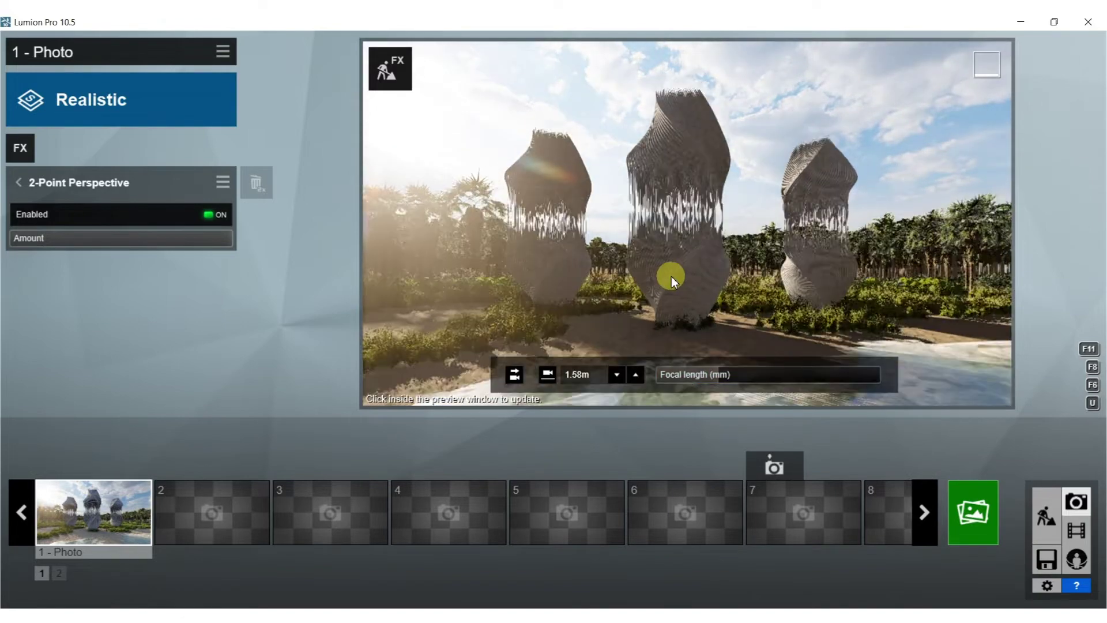
pyautogui.click(672, 266)
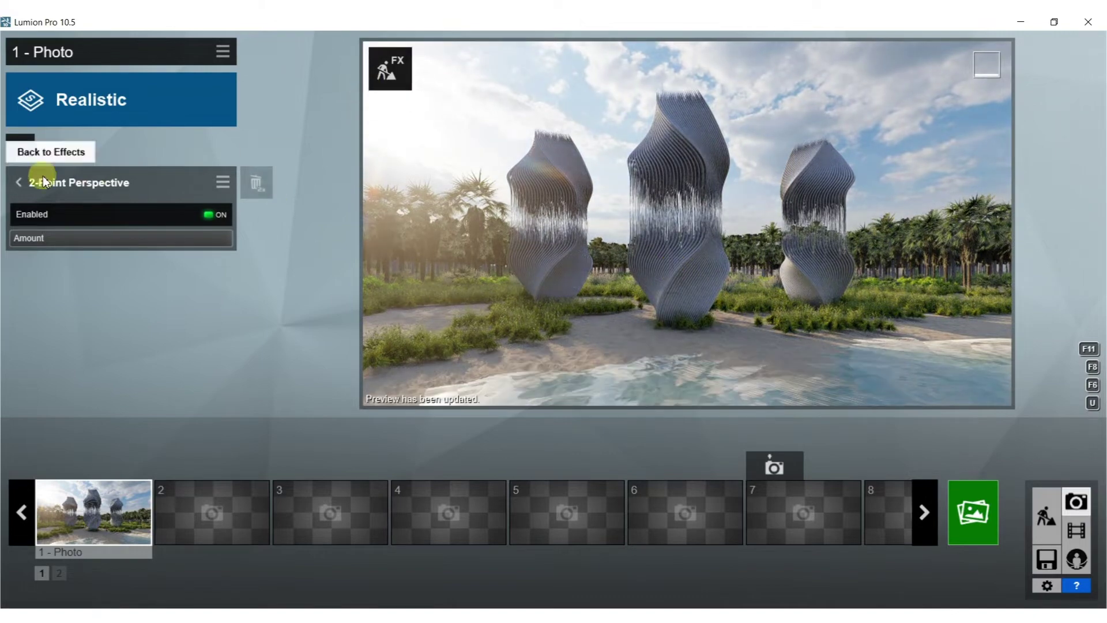
# Step: Open the Real Skies effect from the effects list, set its heading to about -1.9° and refresh the preview
pyautogui.click(16, 183)
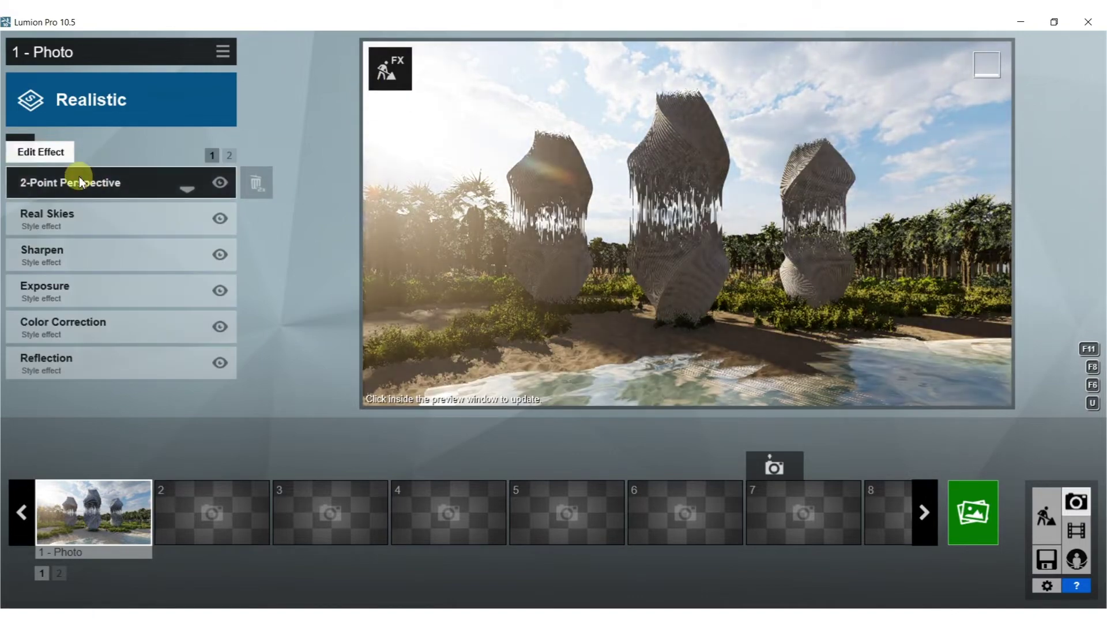
pyautogui.click(62, 215)
pyautogui.moveTo(105, 268); pyautogui.dragTo(117, 269)
pyautogui.click(534, 261)
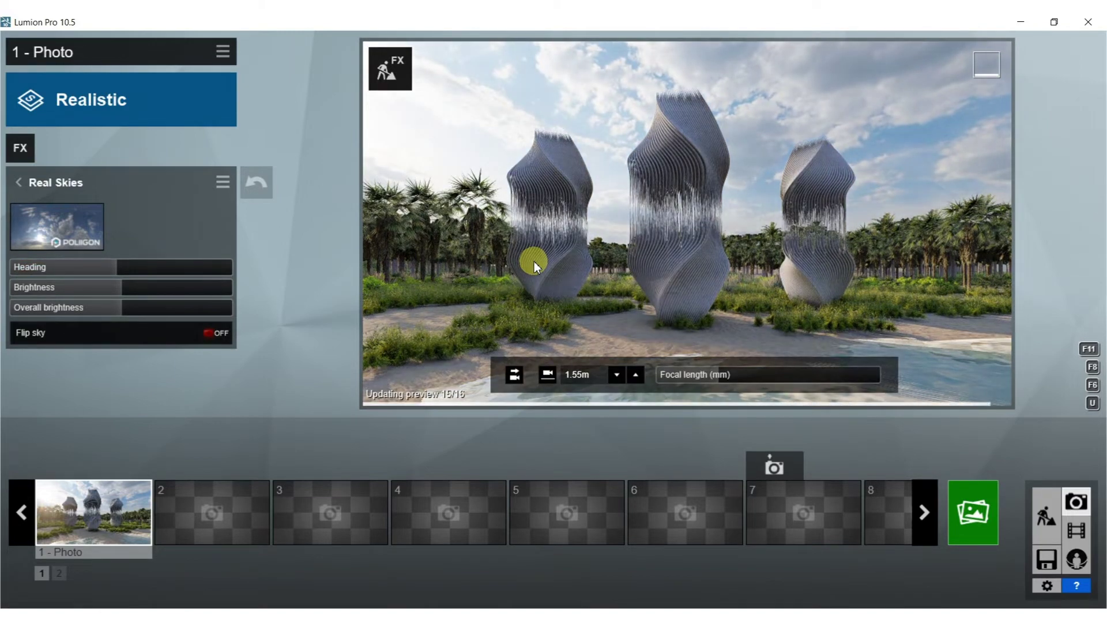
pyautogui.moveTo(127, 272)
pyautogui.mouseDown()
pyautogui.moveTo(56, 265)
pyautogui.moveTo(126, 263)
pyautogui.mouseUp()
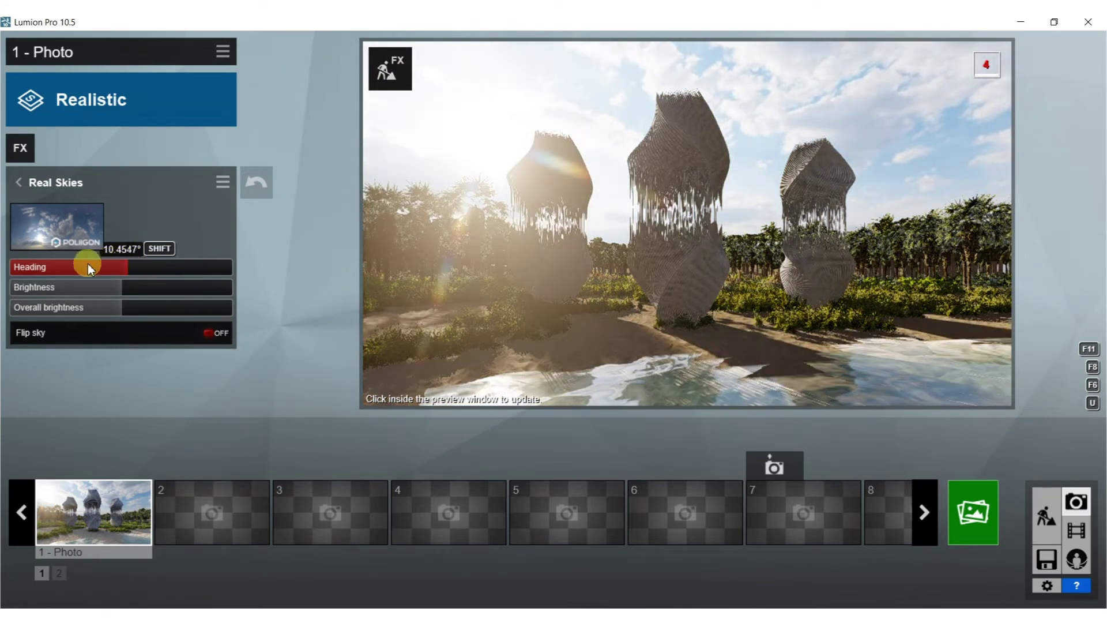
pyautogui.moveTo(126, 263); pyautogui.dragTo(121, 263)
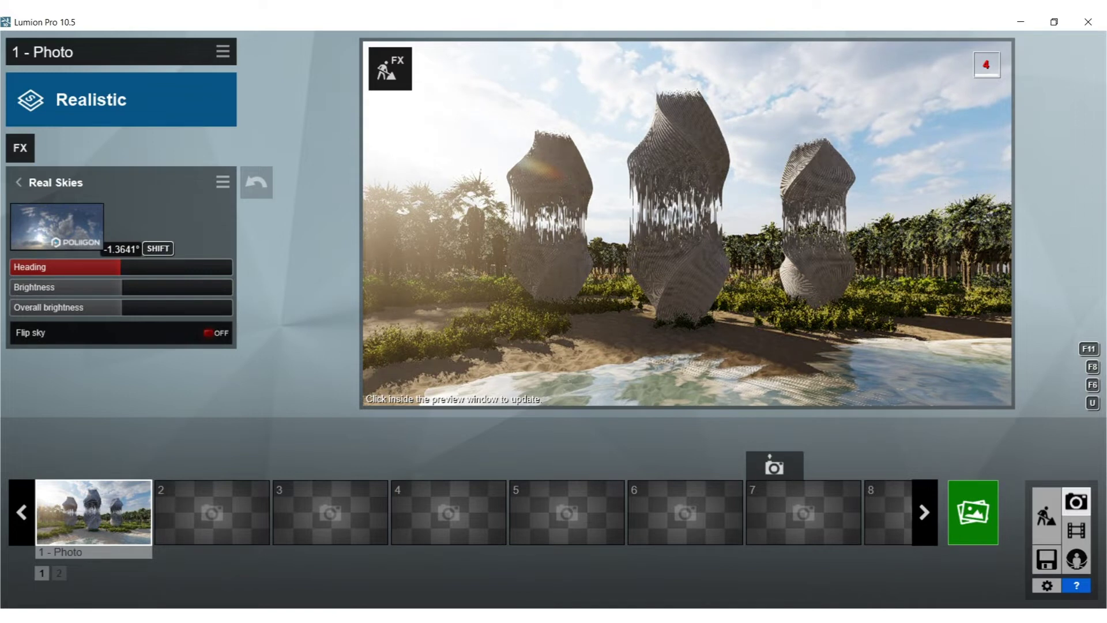
pyautogui.moveTo(120, 263); pyautogui.dragTo(118, 263)
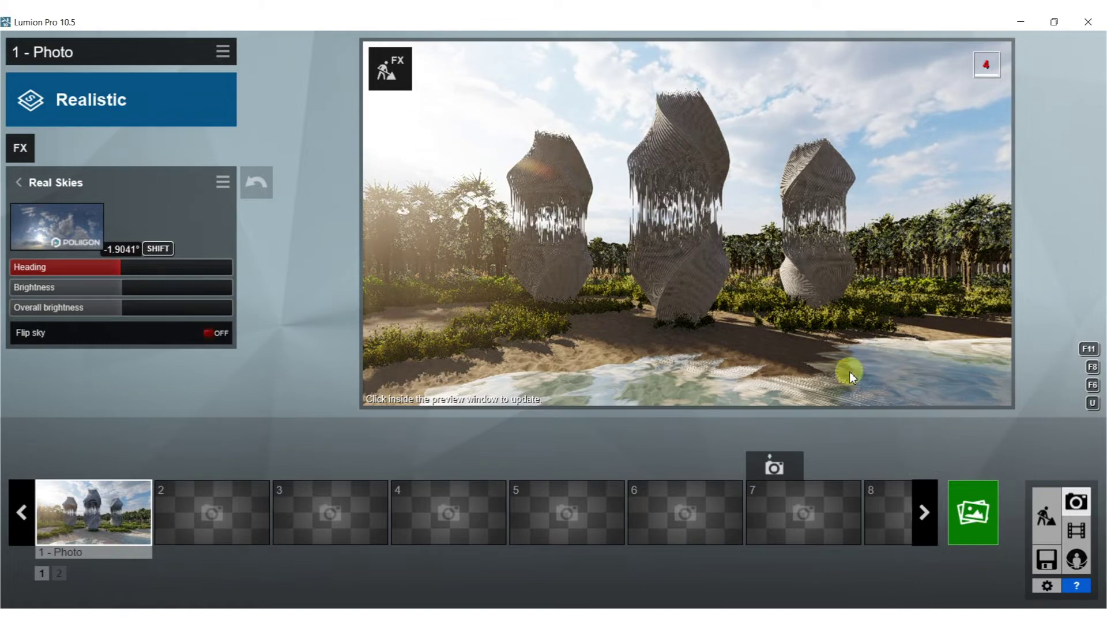
pyautogui.click(660, 268)
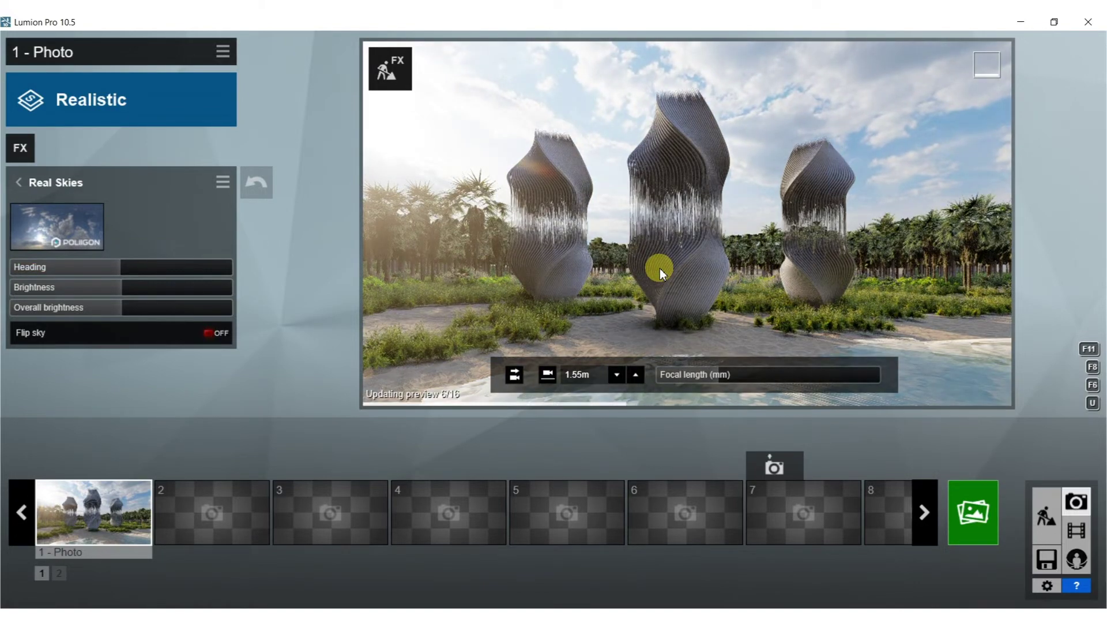
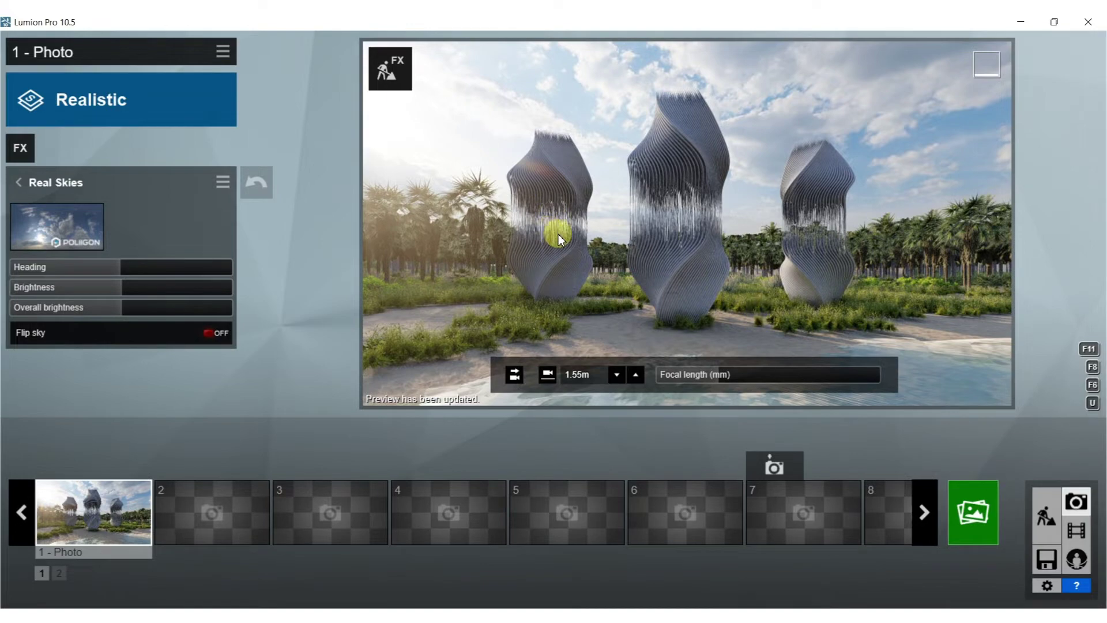
# Step: Add the Precipitation weather effect to the photo and refresh the preview
pyautogui.click(23, 156)
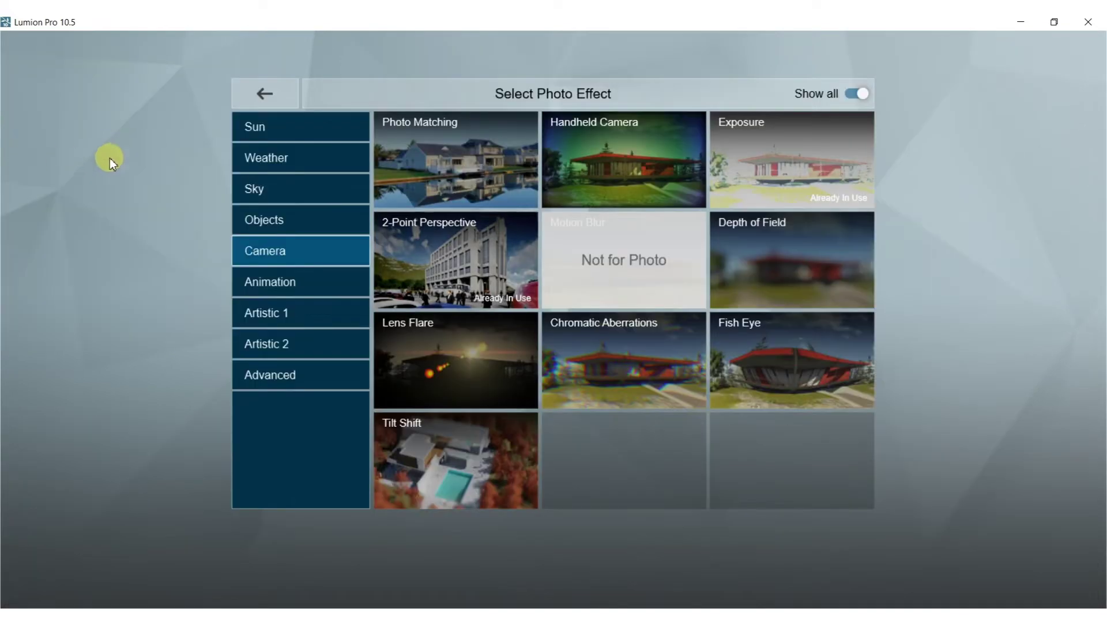
pyautogui.click(261, 161)
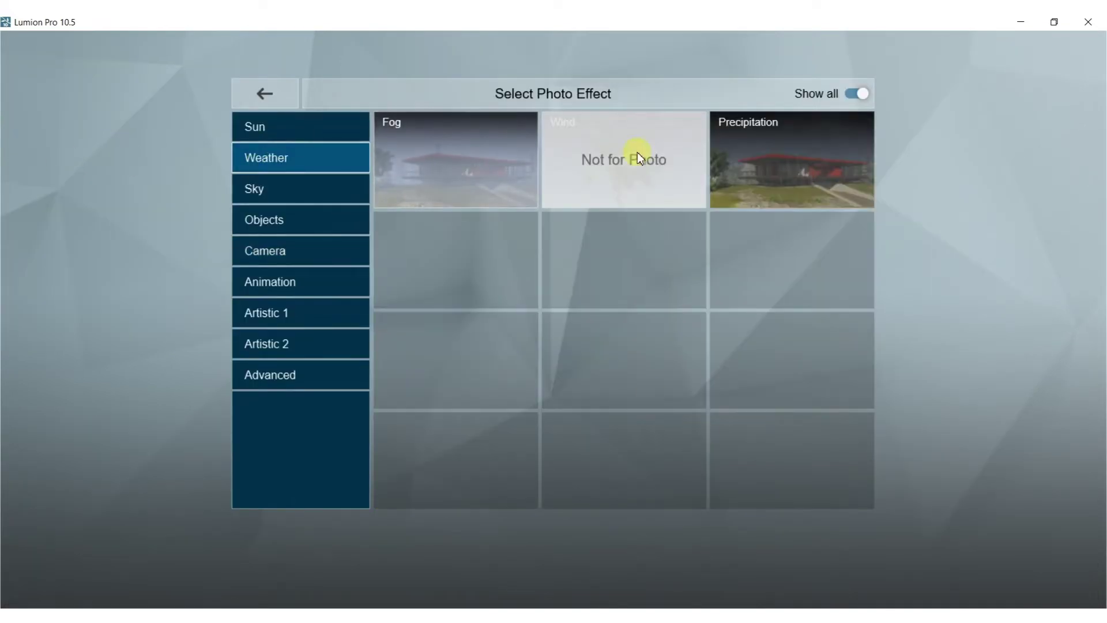
pyautogui.click(804, 136)
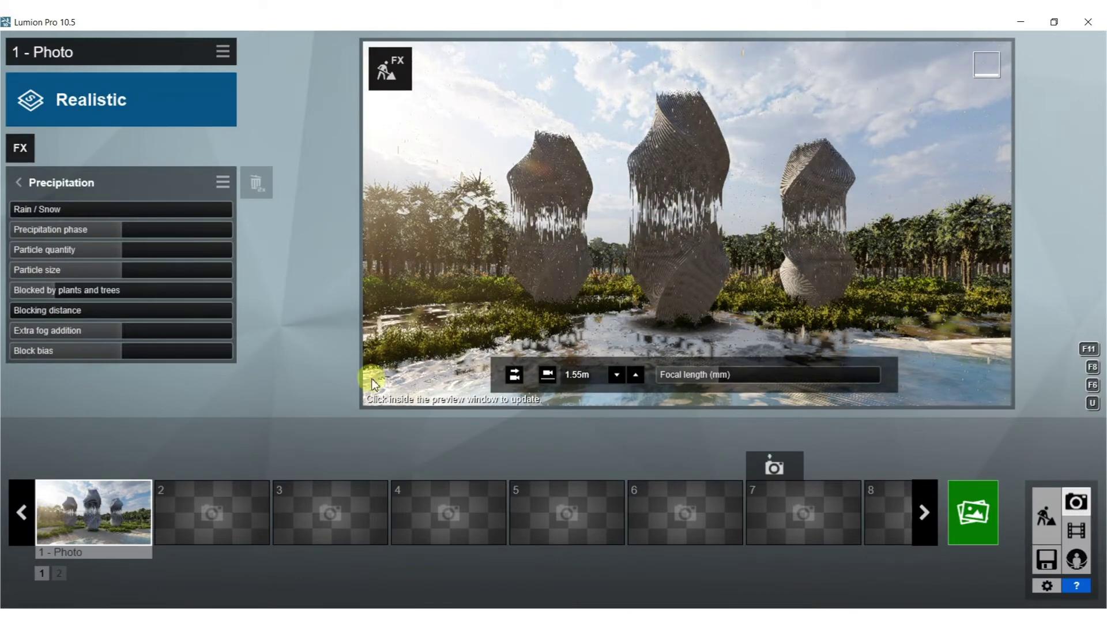
pyautogui.click(593, 308)
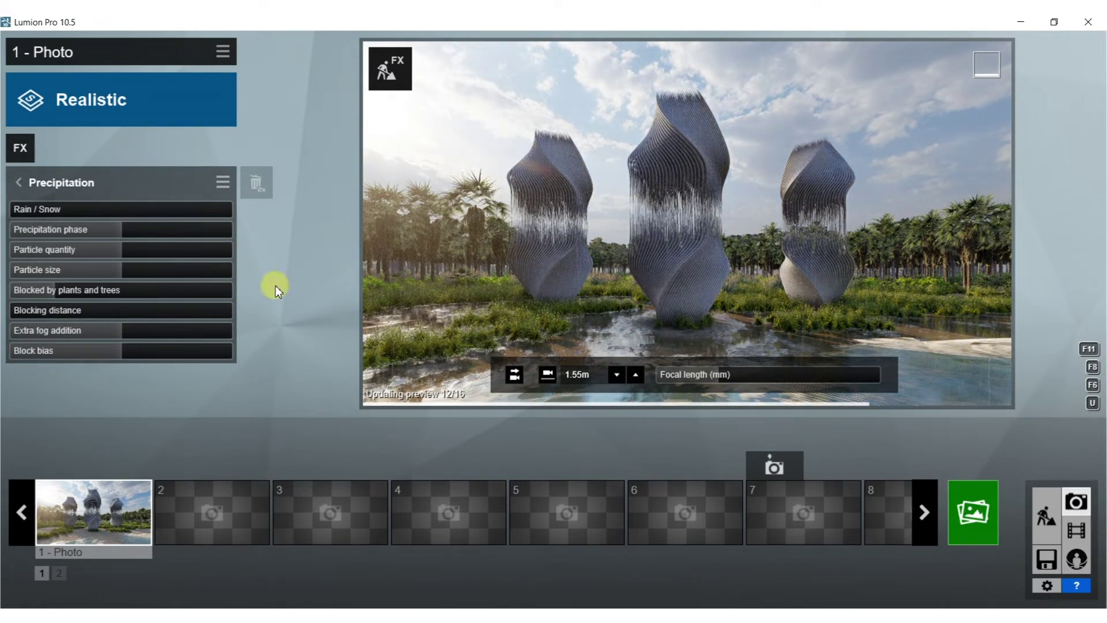
# Step: Set the precipitation phase to 0.3, return to the effects list and refresh the preview
pyautogui.moveTo(119, 229); pyautogui.dragTo(95, 231)
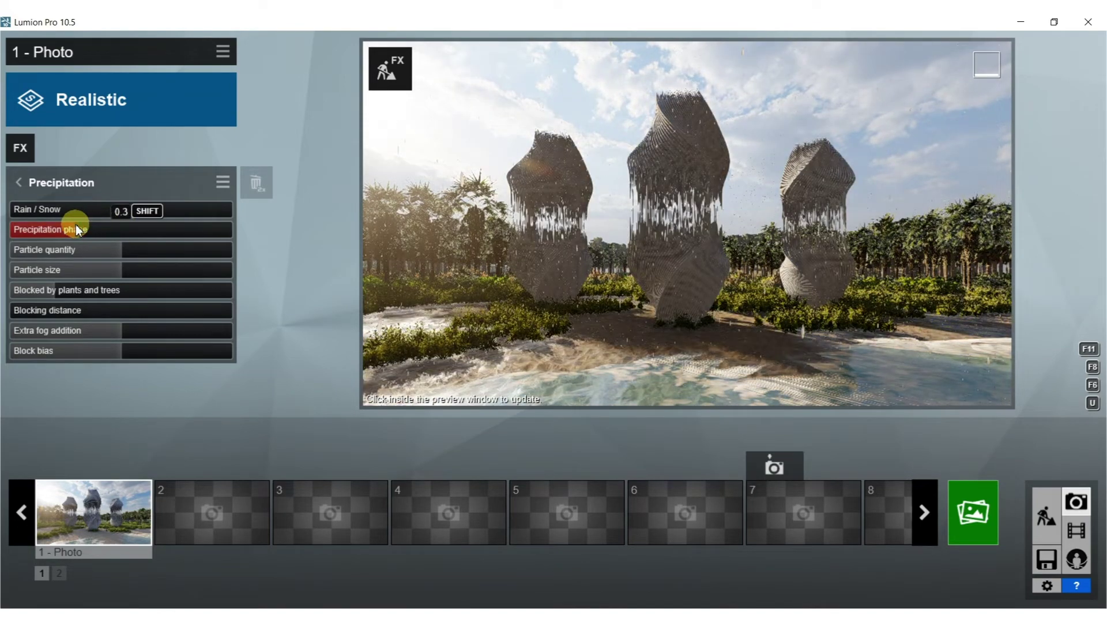
pyautogui.click(566, 328)
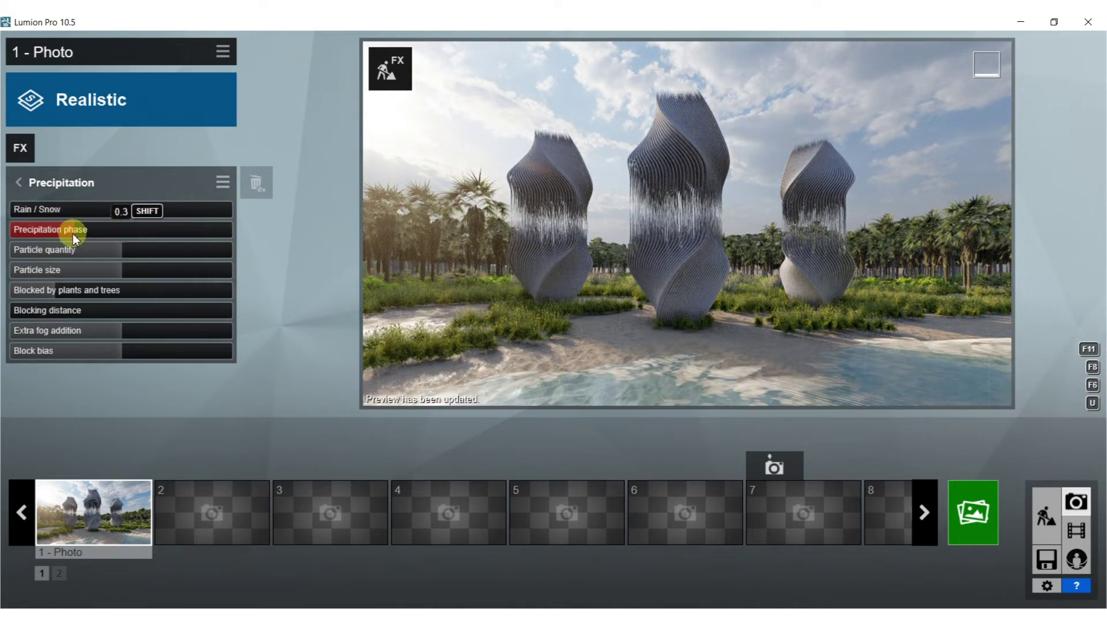
pyautogui.moveTo(73, 234); pyautogui.dragTo(86, 234)
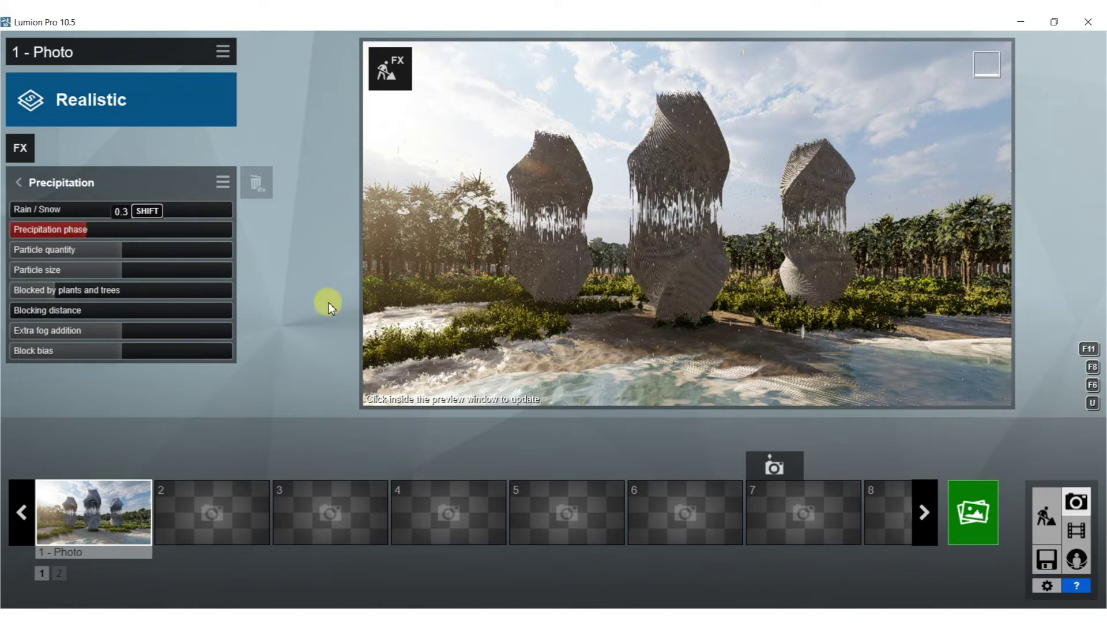
pyautogui.click(569, 330)
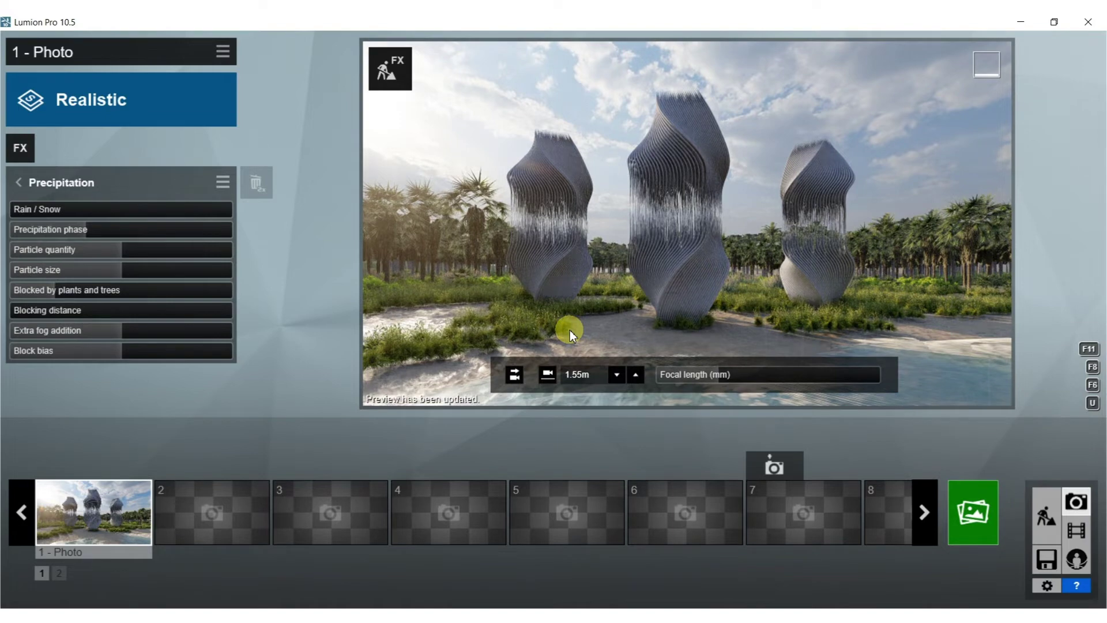
pyautogui.click(21, 183)
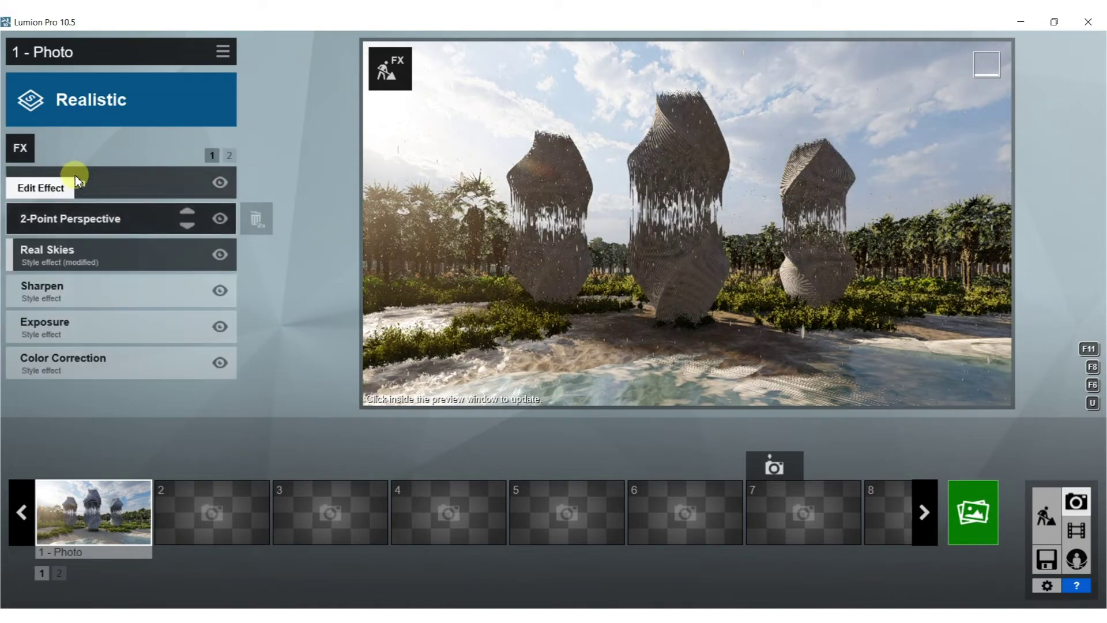
pyautogui.click(712, 265)
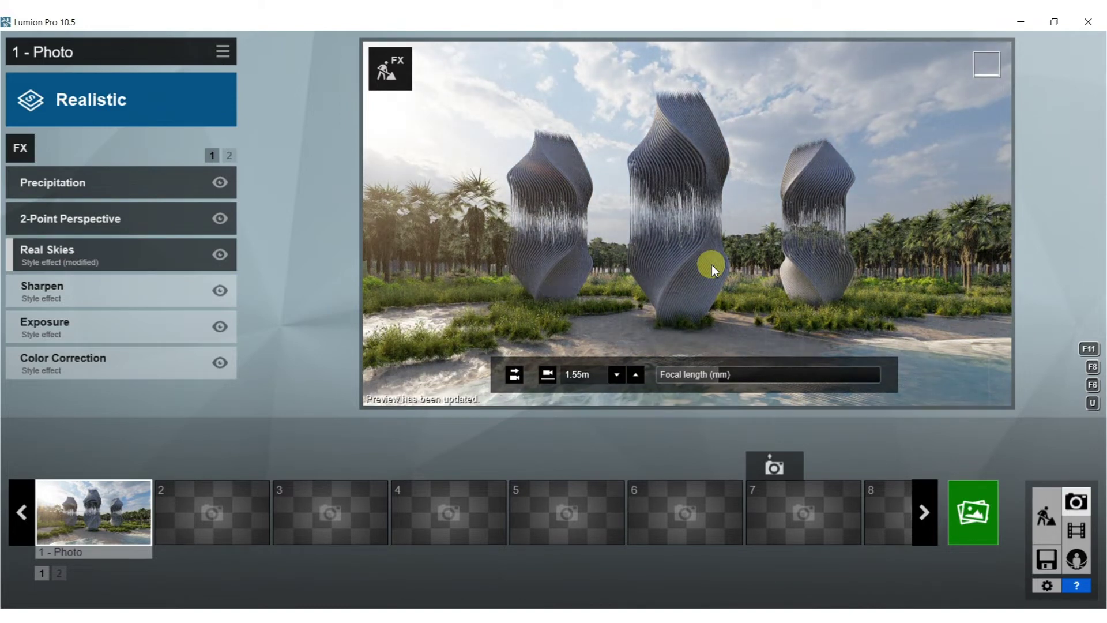
# Step: Return to Build mode, select the Grass Green 001 clusters along the shore in front of the towers and lower them towards the sand
pyautogui.click(1042, 516)
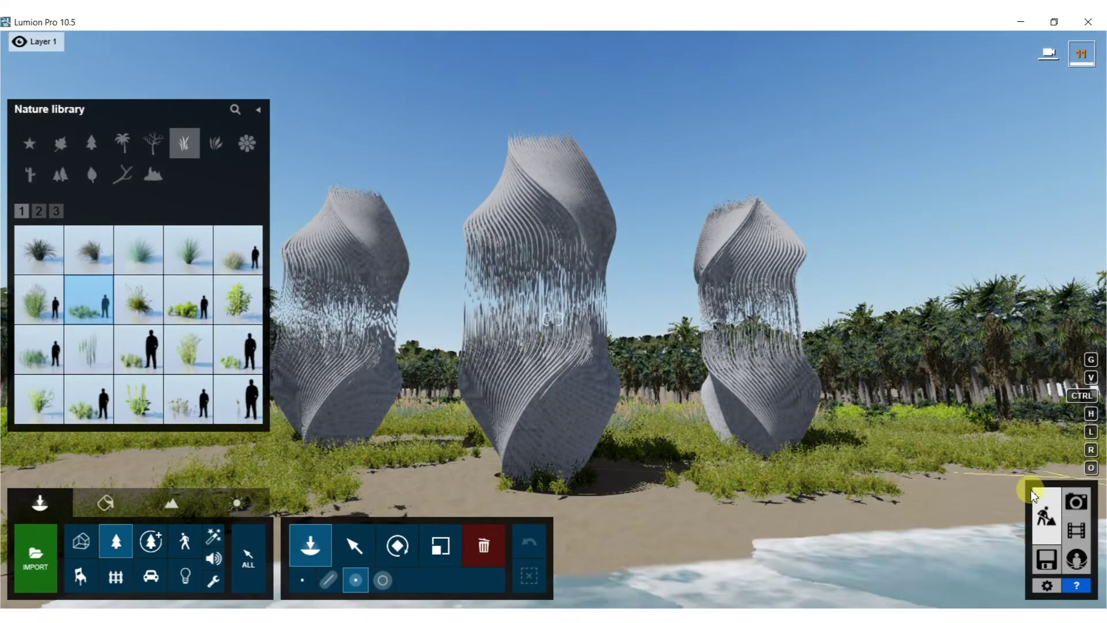
pyautogui.click(354, 545)
pyautogui.moveTo(402, 452); pyautogui.dragTo(341, 503, button='right')
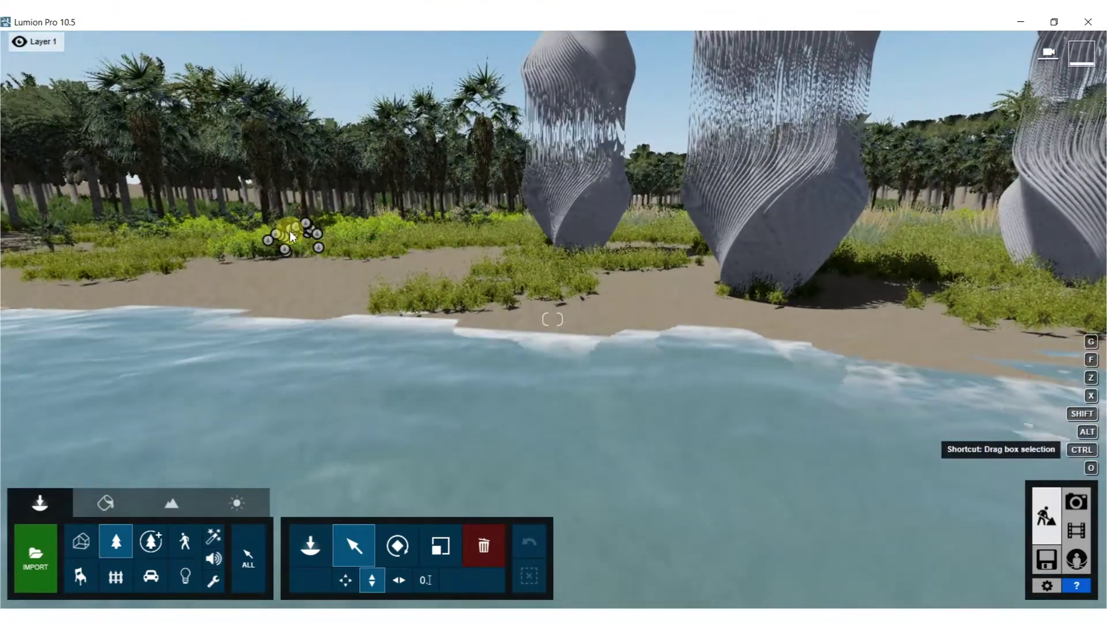
pyautogui.keyDown('ctrl'); pyautogui.moveTo(320, 268); pyautogui.dragTo(1090, 331); pyautogui.keyUp('ctrl')
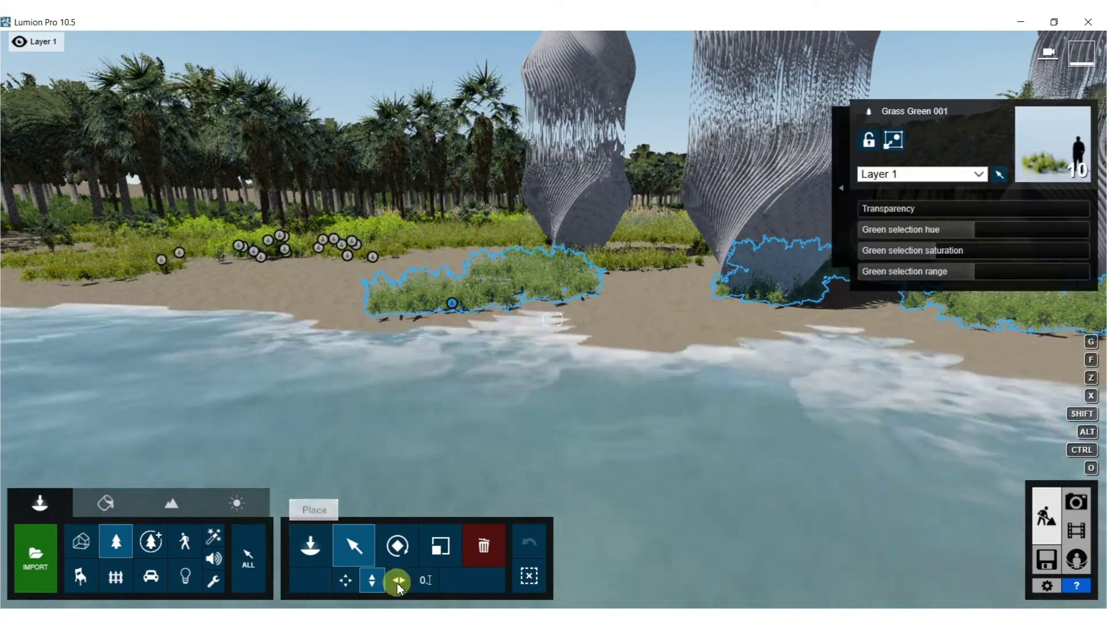
pyautogui.press('w')
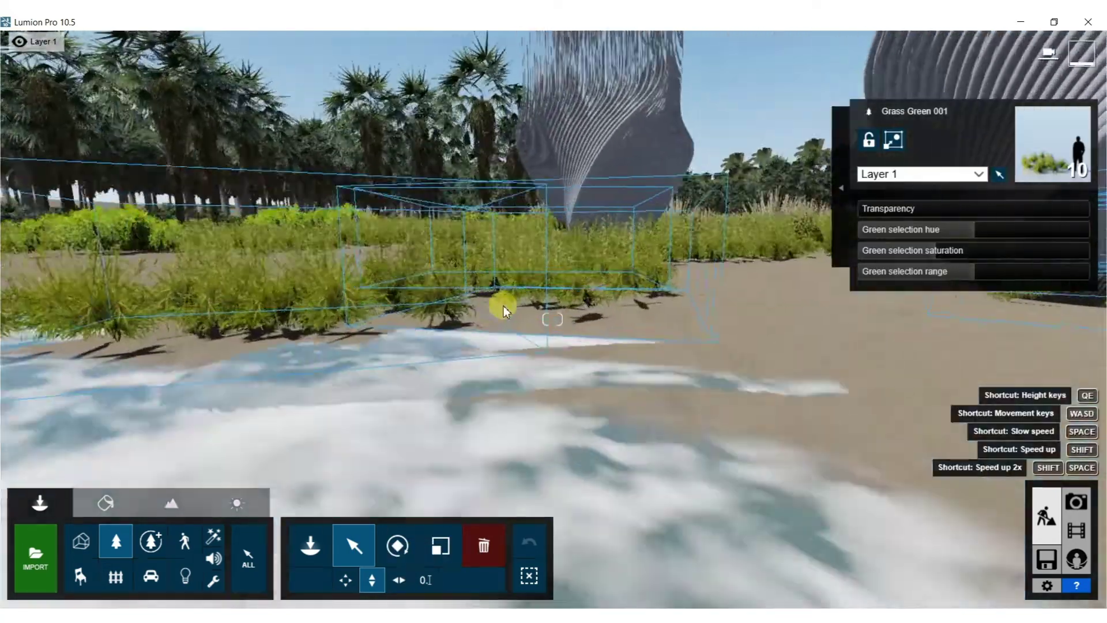
pyautogui.press('w')
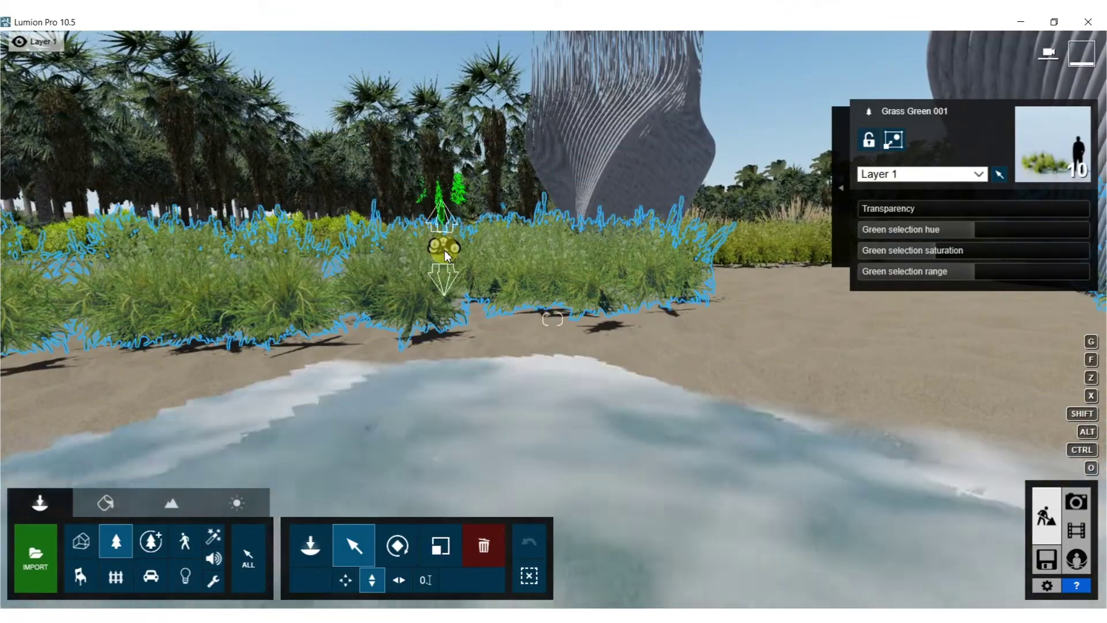
pyautogui.moveTo(445, 250); pyautogui.dragTo(494, 247)
# Step: Select the wider group of Grass Green 001 clusters around the tower bases and adjust their height to sit on the sand
pyautogui.moveTo(494, 247); pyautogui.dragTo(494, 507, button='right')
pyautogui.scroll(-10, 489, 254)
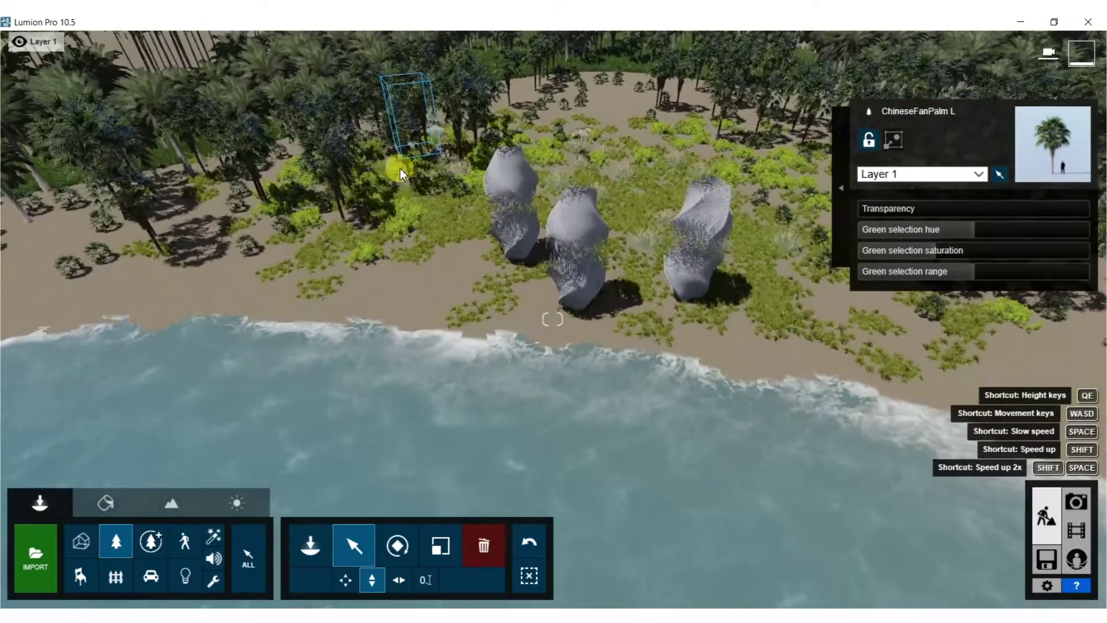
pyautogui.moveTo(418, 278)
pyautogui.keyDown('ctrl'); pyautogui.mouseDown()
pyautogui.moveTo(752, 372)
pyautogui.moveTo(803, 358)
pyautogui.mouseUp(); pyautogui.keyUp('ctrl')
pyautogui.scroll(10, 553, 319)
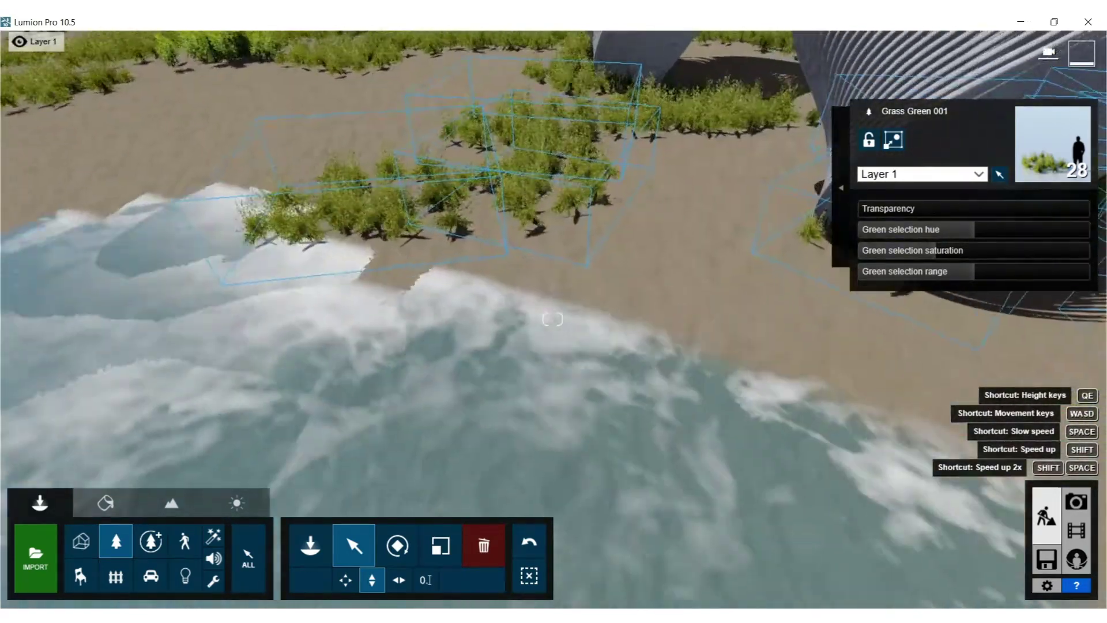
pyautogui.press('w')
pyautogui.moveTo(552, 319); pyautogui.dragTo(469, 296, button='right')
pyautogui.moveTo(531, 225)
pyautogui.mouseDown()
pyautogui.moveTo(530, 214)
pyautogui.moveTo(536, 259)
pyautogui.moveTo(535, 222)
pyautogui.mouseUp()
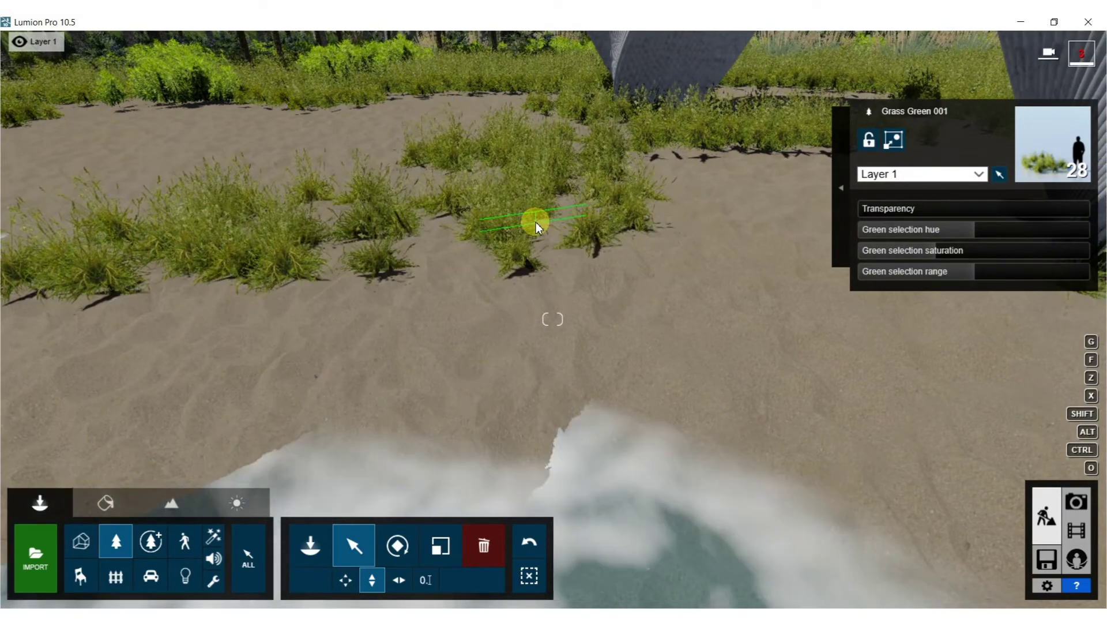
# Step: Select the two Grass Green 001 clusters between the left and middle towers and adjust their height to the ground
pyautogui.press('s')
pyautogui.moveTo(535, 223); pyautogui.dragTo(428, 264, button='right')
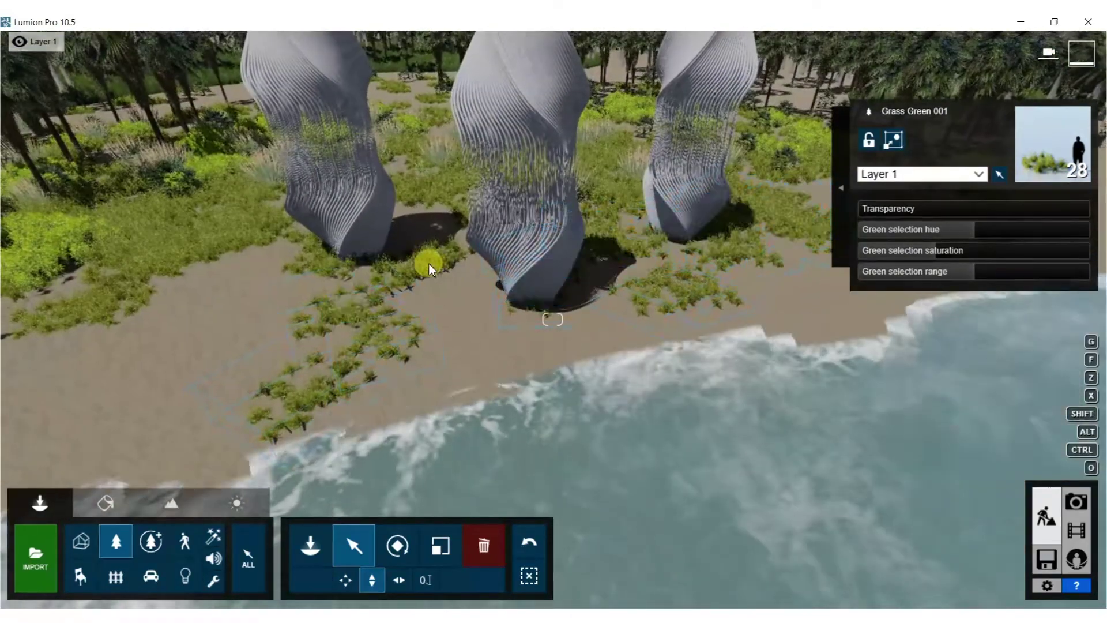
pyautogui.click(442, 256)
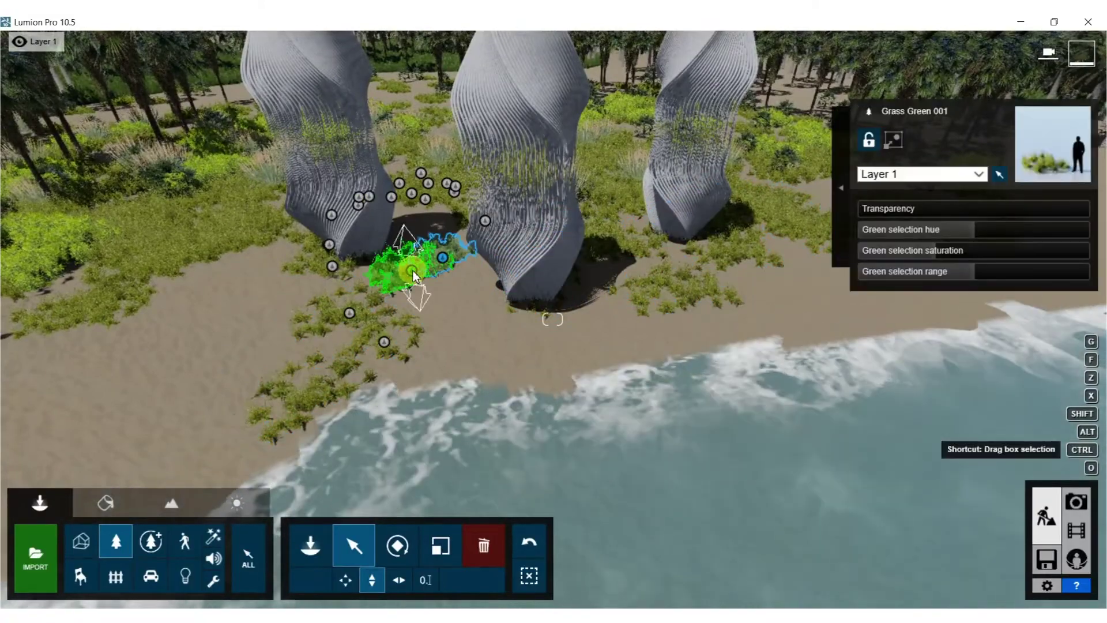
pyautogui.keyDown('ctrl'); pyautogui.click(413, 270); pyautogui.keyUp('ctrl')
pyautogui.press('w')
pyautogui.moveTo(202, 226); pyautogui.dragTo(273, 230)
pyautogui.moveTo(274, 230); pyautogui.dragTo(494, 334, button='right')
pyautogui.press('s')
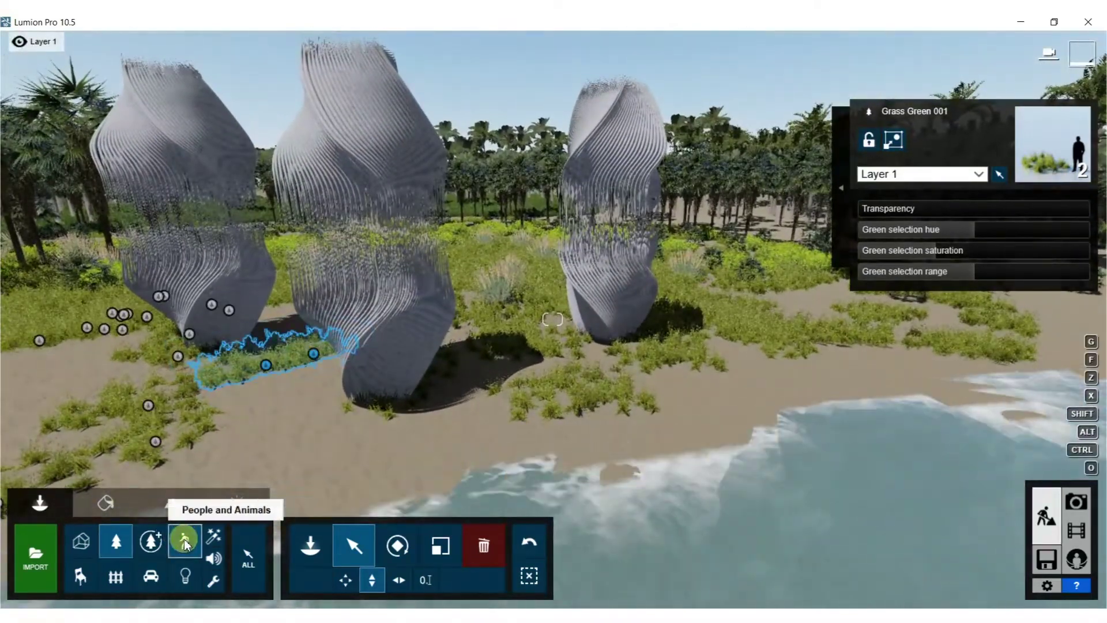
# Step: Place a single Woman Caucasian 0007 Walk character on the sand between the middle and rightmost towers
pyautogui.click(185, 542)
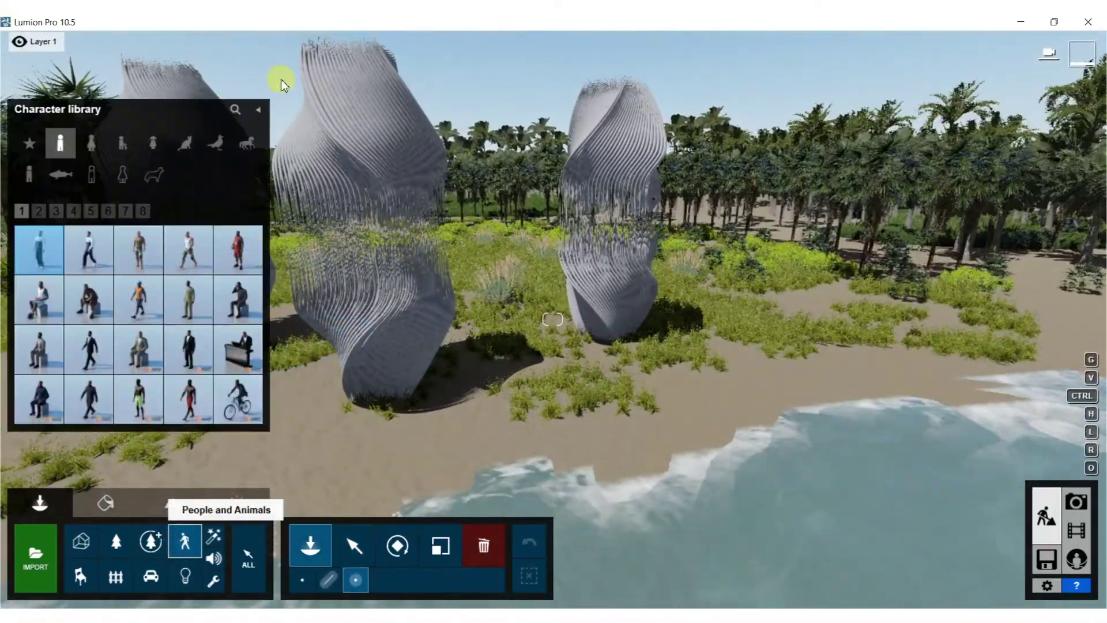
pyautogui.click(103, 147)
pyautogui.click(73, 211)
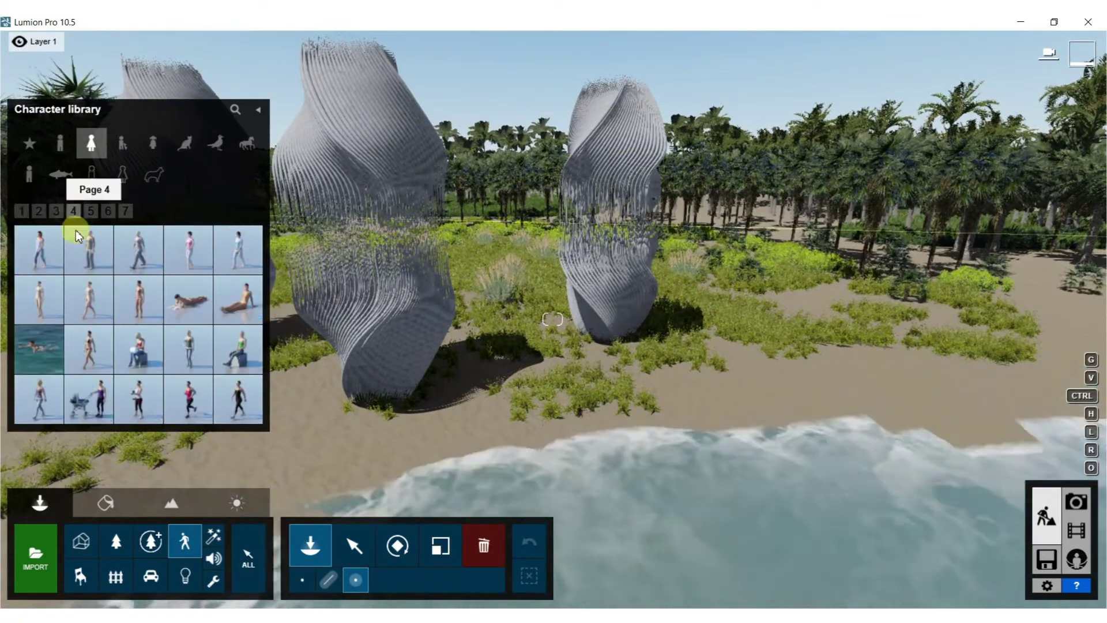
pyautogui.moveTo(95, 303)
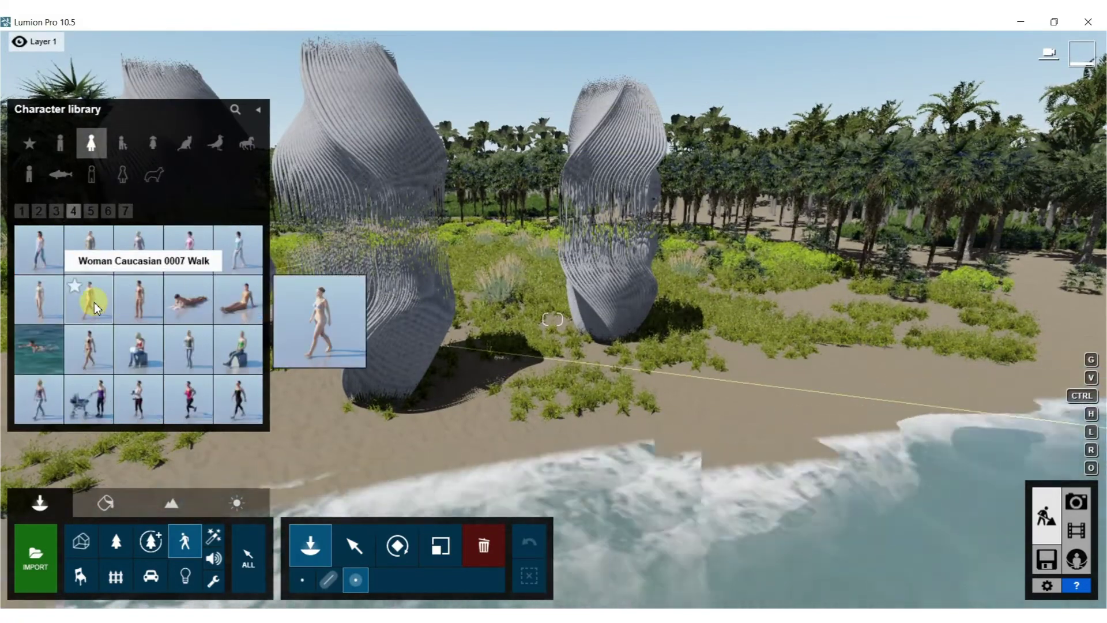
pyautogui.click(94, 297)
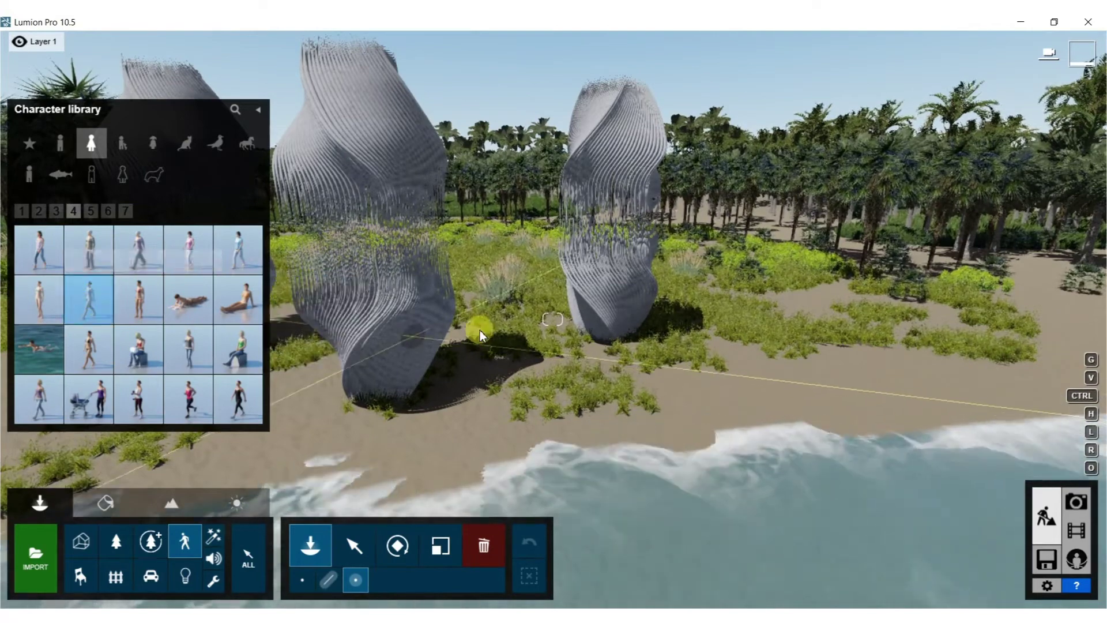
pyautogui.click(302, 580)
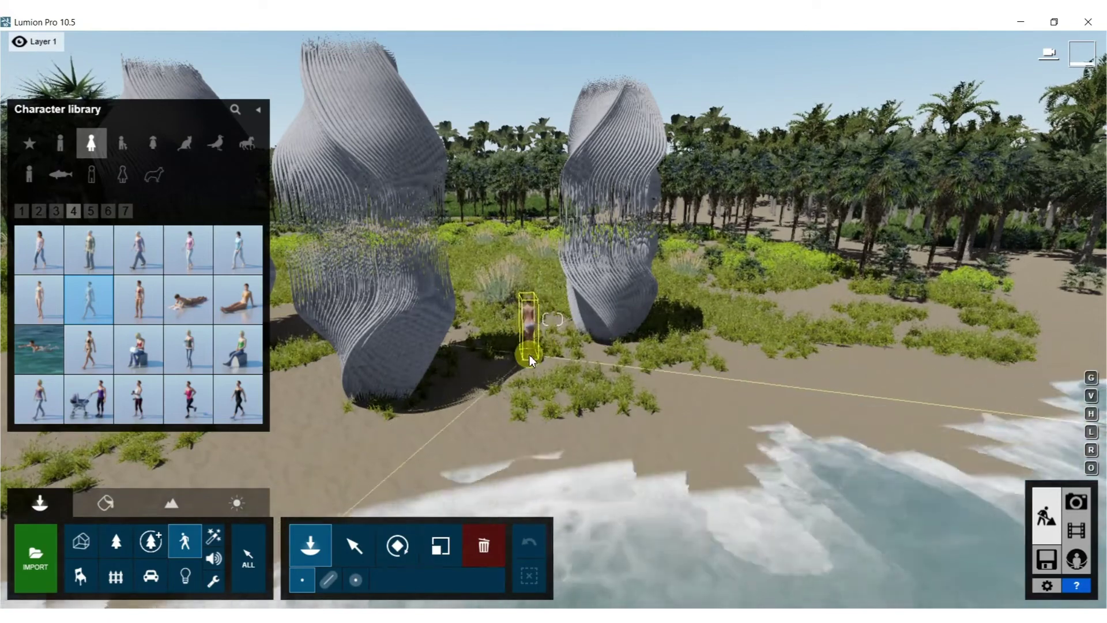
pyautogui.click(544, 361)
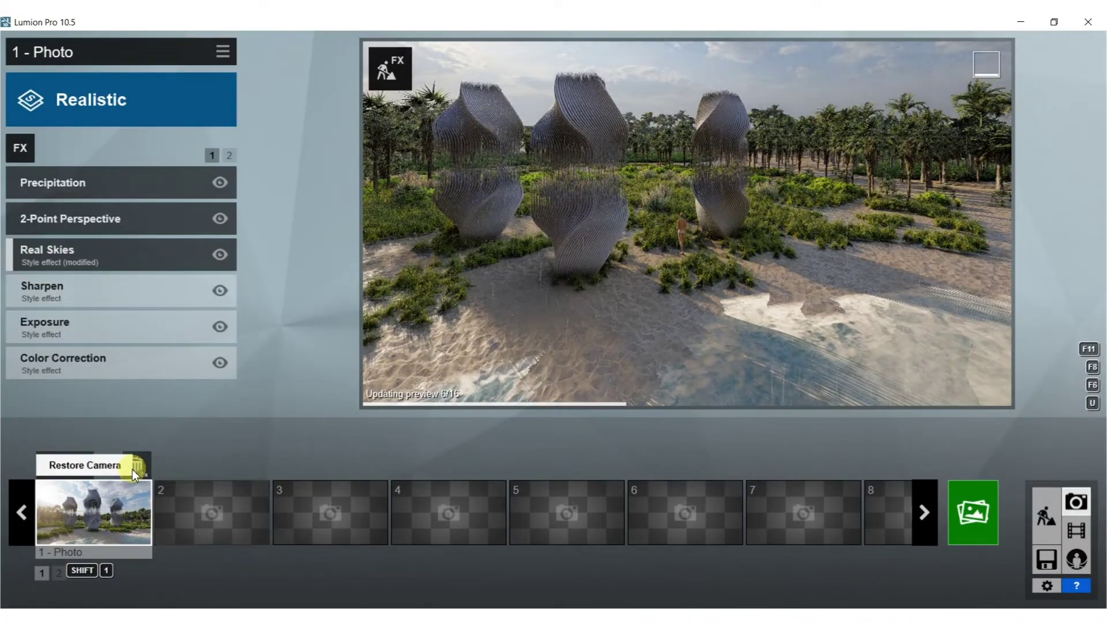
# Step: Restore the first photo's camera, reframe the three towers from a height of about 1.35 m and refresh the preview
pyautogui.click(131, 478)
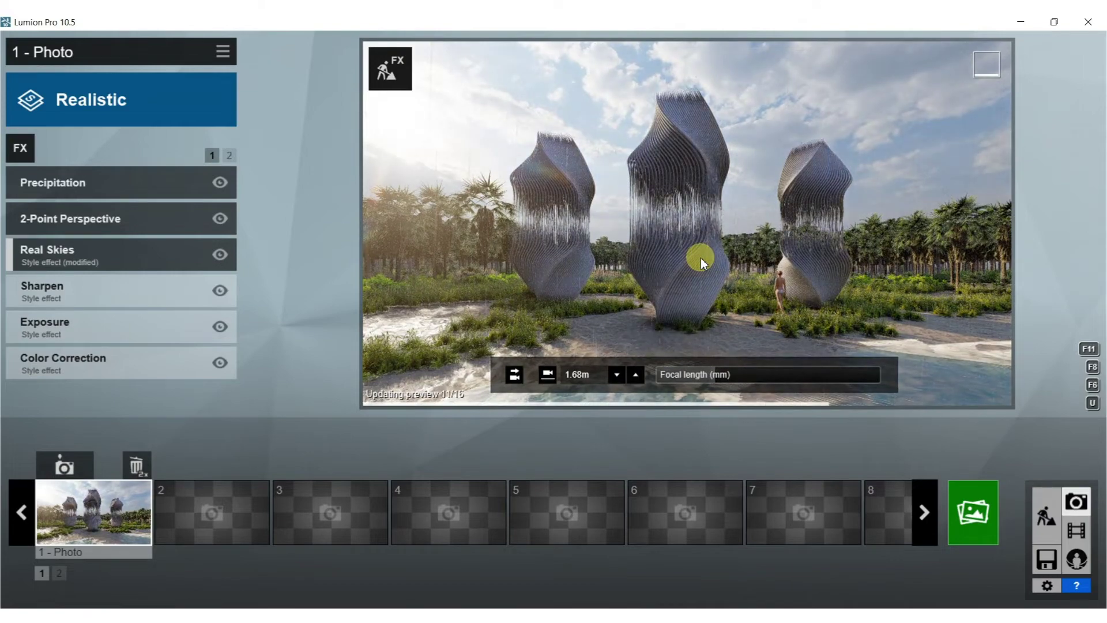
pyautogui.moveTo(700, 258); pyautogui.dragTo(700, 233, button='middle')
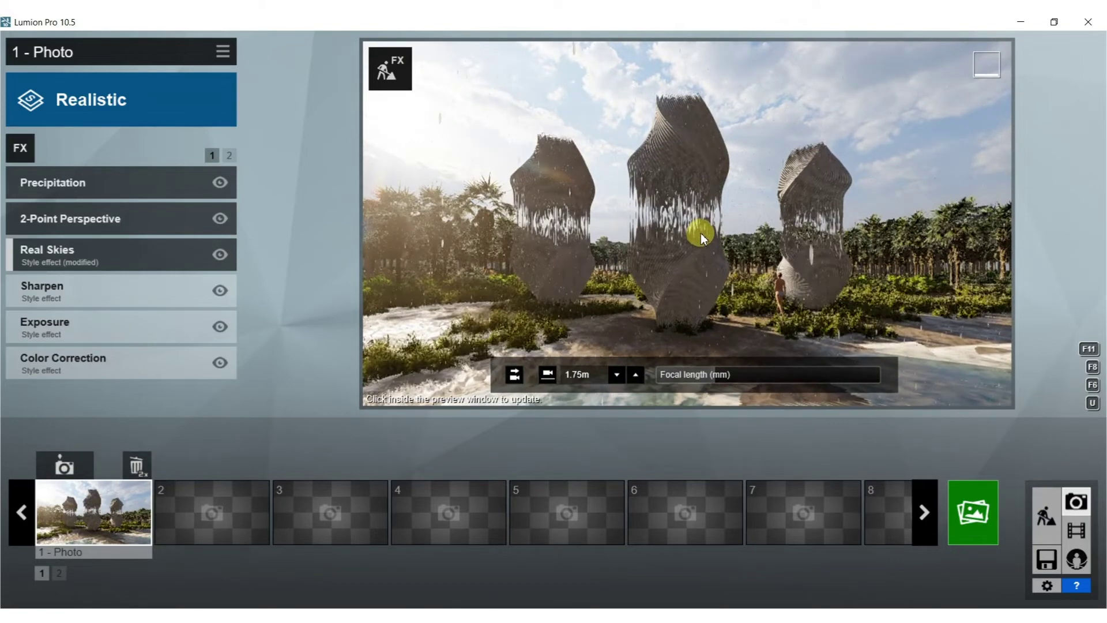
pyautogui.moveTo(700, 233)
pyautogui.mouseDown(button='right')
pyautogui.moveTo(700, 267)
pyautogui.moveTo(700, 250)
pyautogui.mouseUp(button='right')
pyautogui.moveTo(701, 250); pyautogui.dragTo(700, 267, button='middle')
pyautogui.moveTo(700, 268); pyautogui.dragTo(700, 236, button='right')
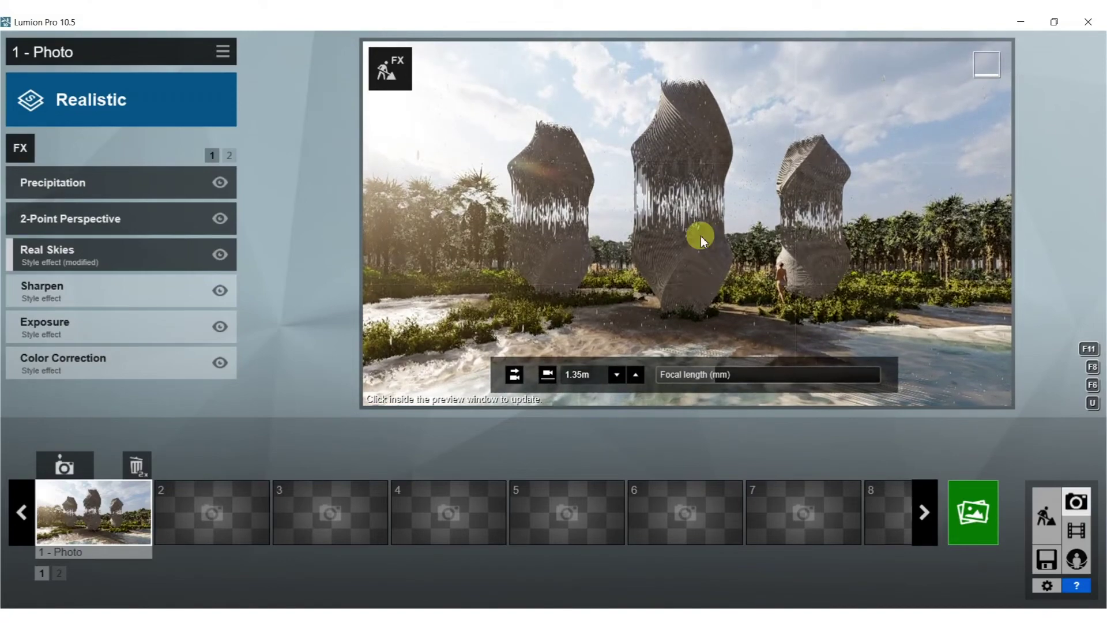
pyautogui.click(701, 236)
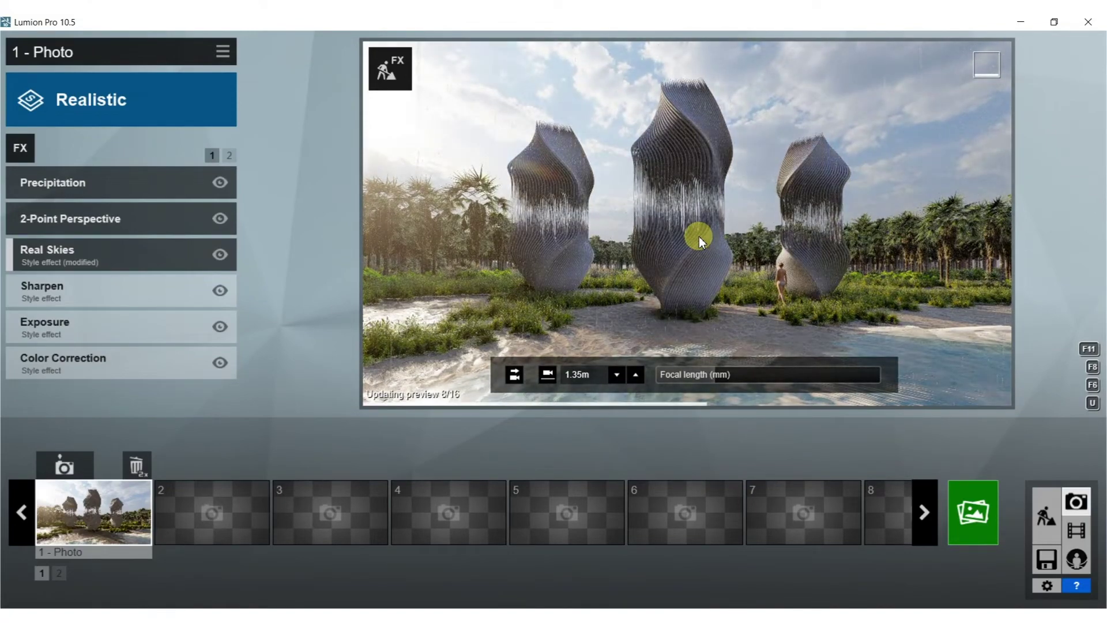
pyautogui.press('w')
pyautogui.moveTo(701, 236); pyautogui.dragTo(702, 237, button='right')
pyautogui.click(703, 237)
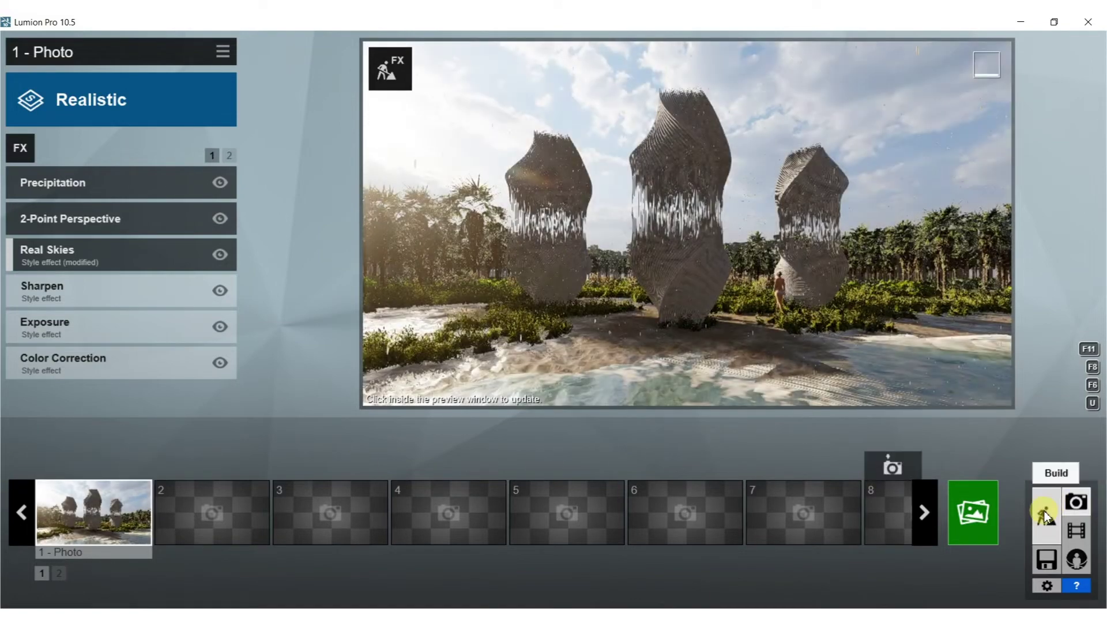
# Step: Set the wave scale of the water's Clear Ocean material to 17.2 and save the material change
pyautogui.click(1047, 515)
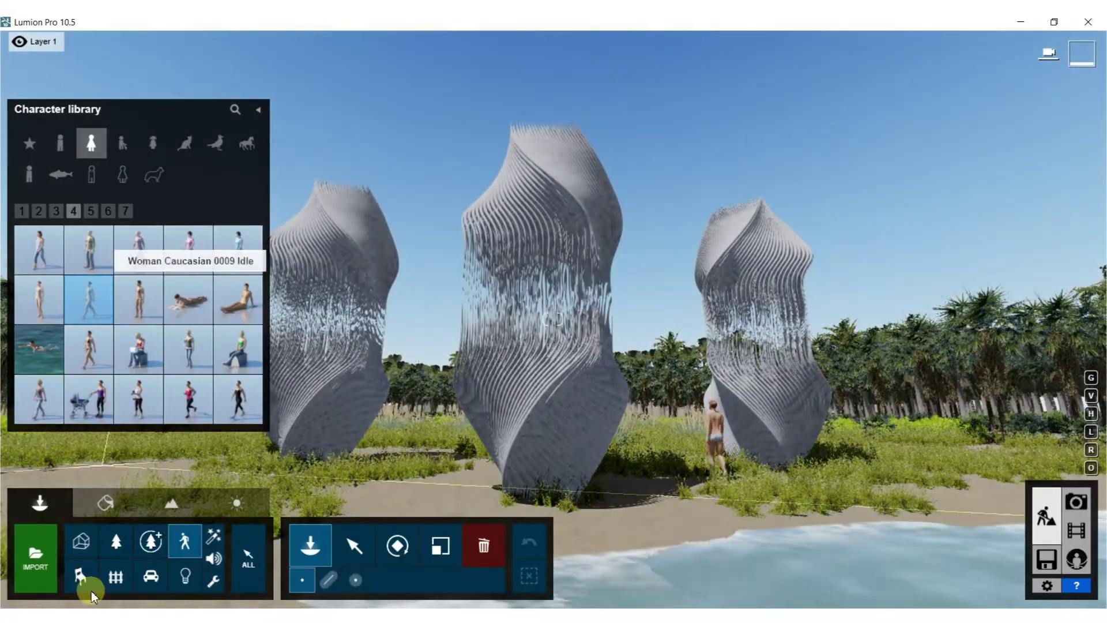
pyautogui.click(105, 503)
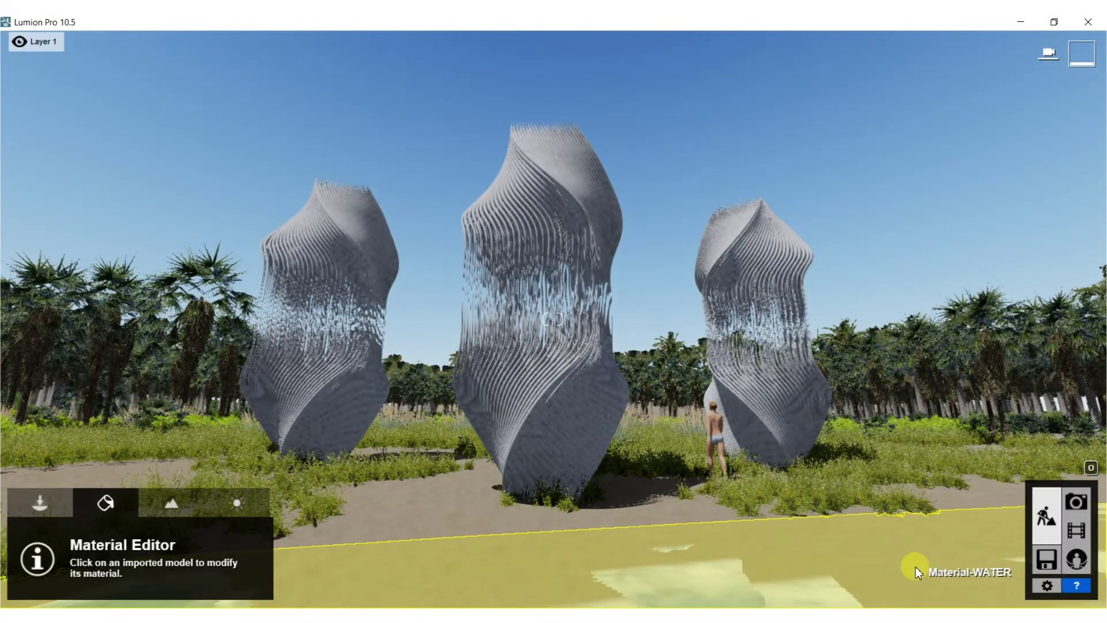
pyautogui.click(144, 476)
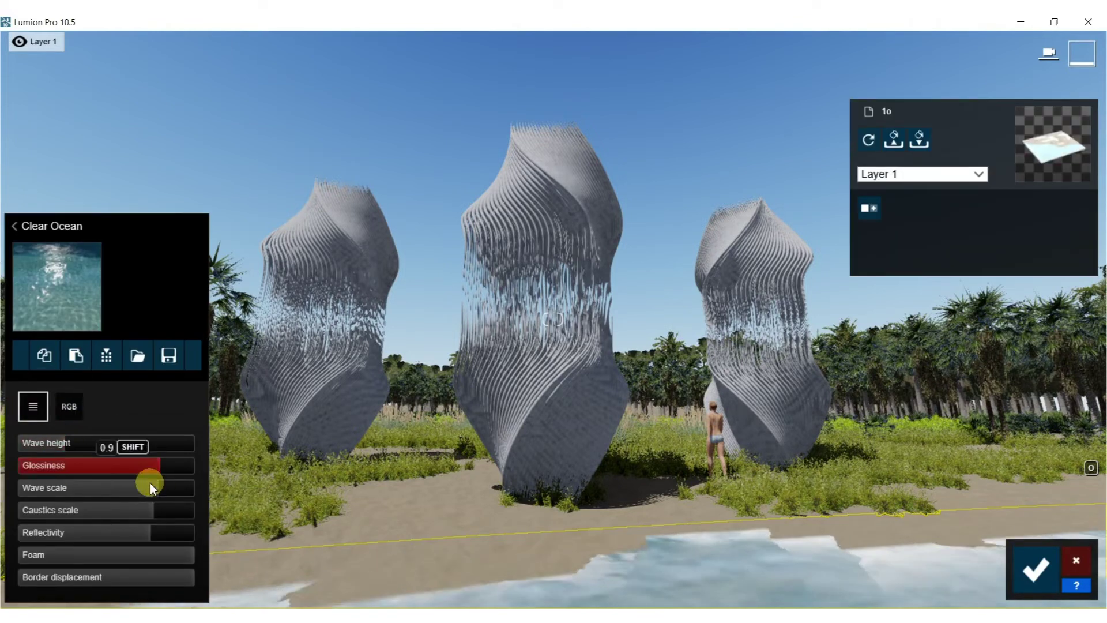
pyautogui.moveTo(146, 484); pyautogui.dragTo(116, 483)
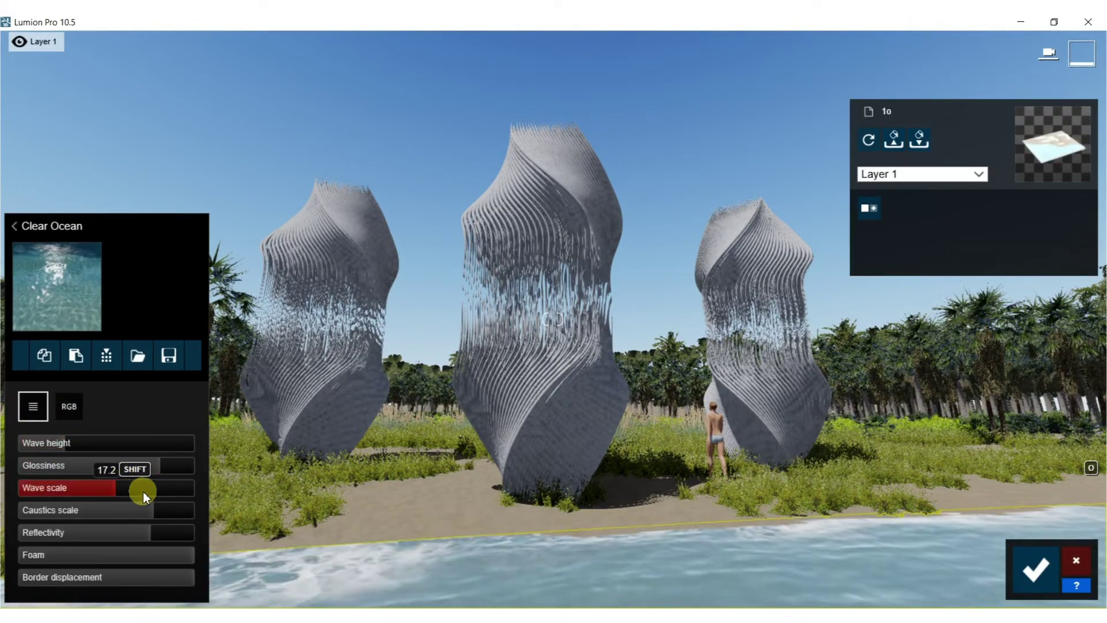
pyautogui.click(1032, 568)
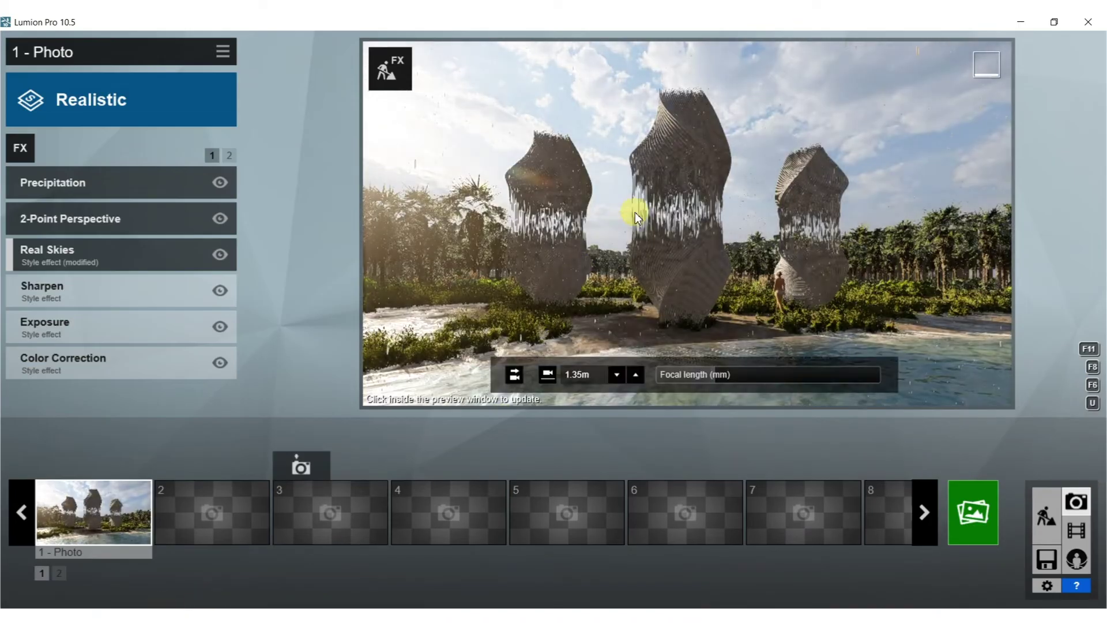
# Step: Move the photo camera closer to the towers at a height of about 1.69 m and refresh the preview
pyautogui.click(635, 212)
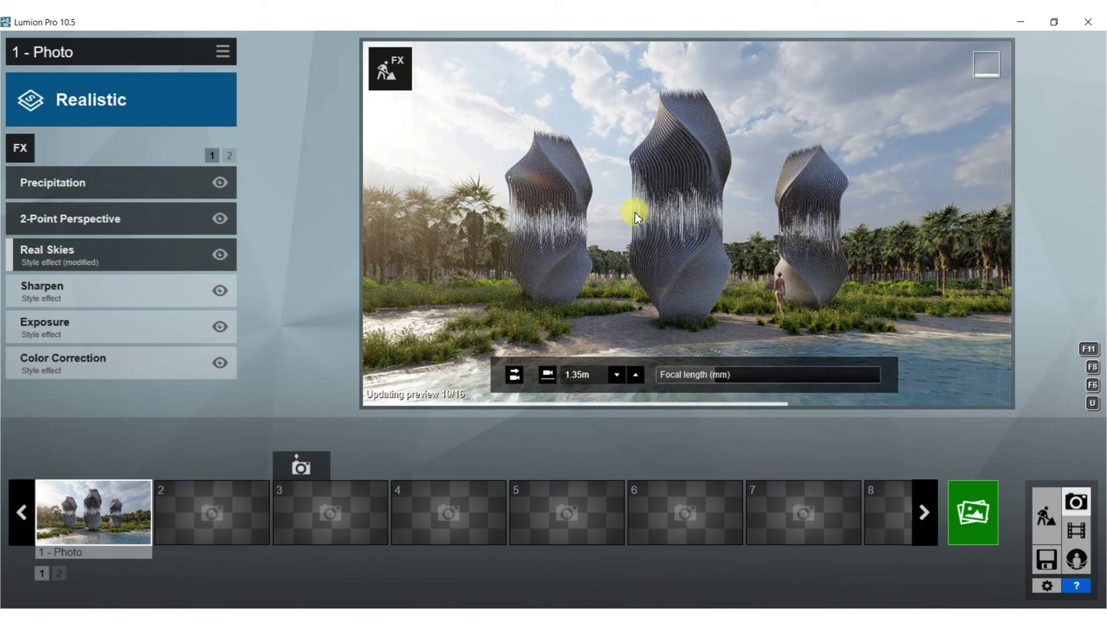
pyautogui.press('w')
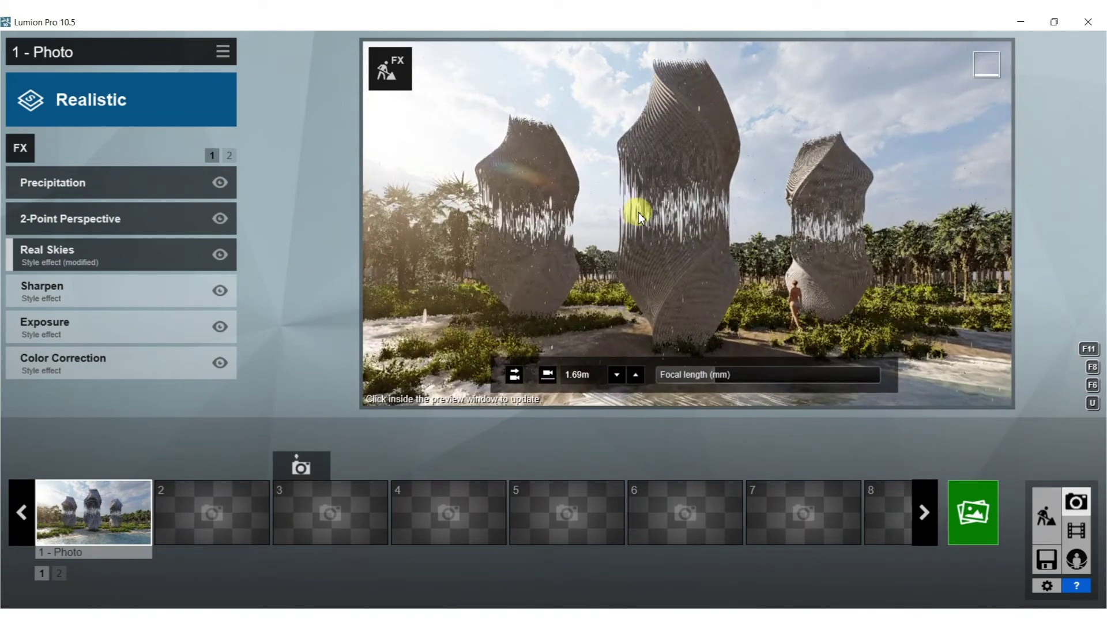
pyautogui.click(638, 212)
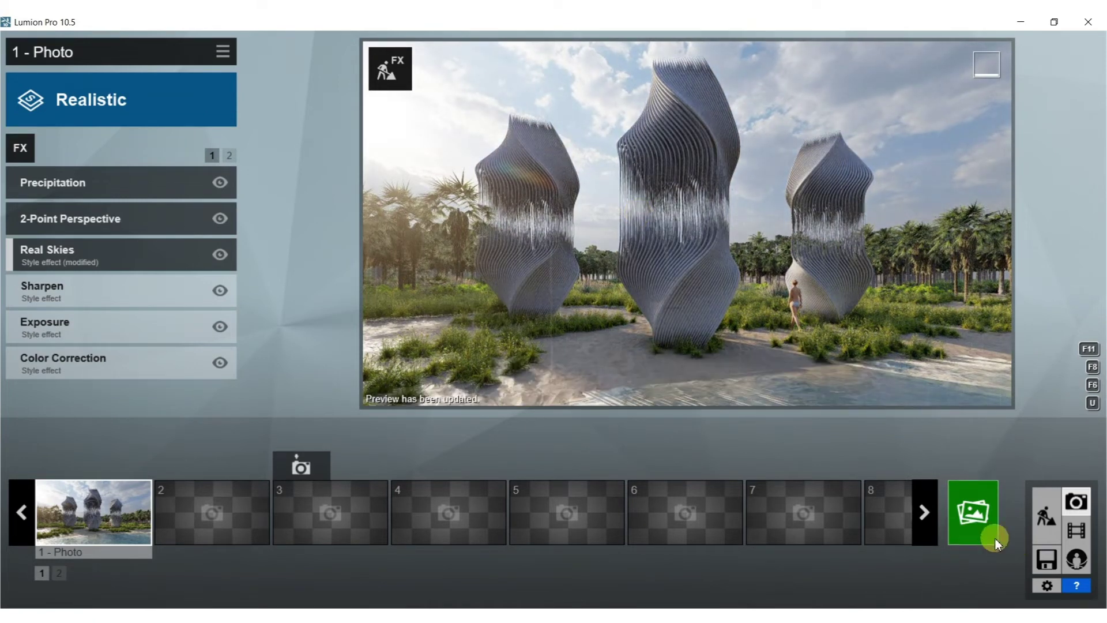
# Step: Render the current shot at Desktop 1920x1080 as 67.jpg in the BOOK folder, replacing the existing file
pyautogui.click(973, 516)
pyautogui.click(416, 506)
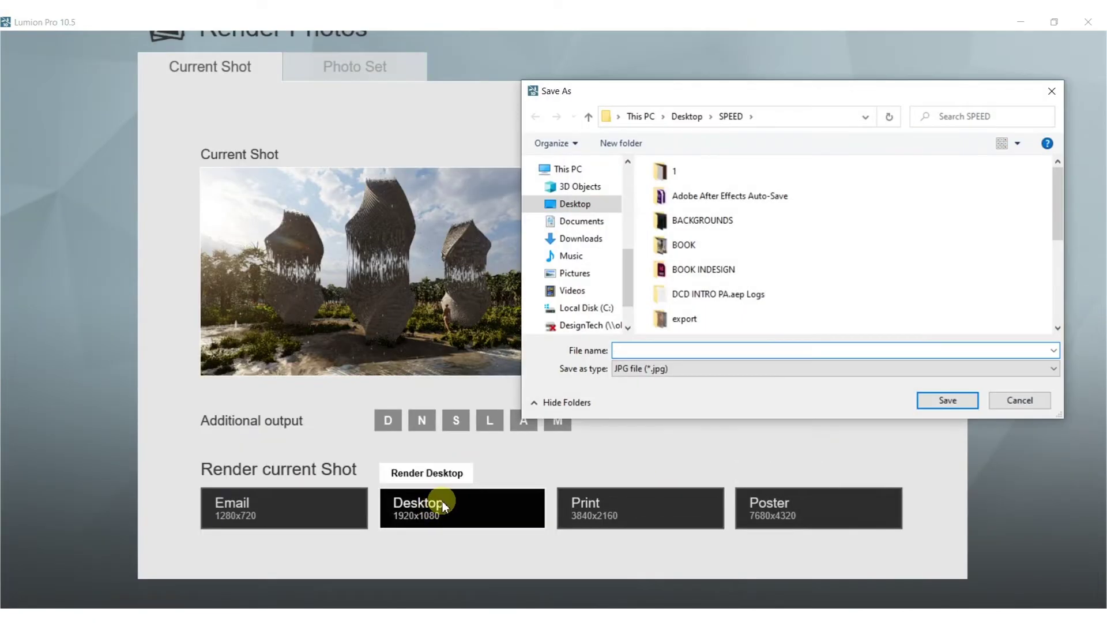
pyautogui.doubleClick(682, 246)
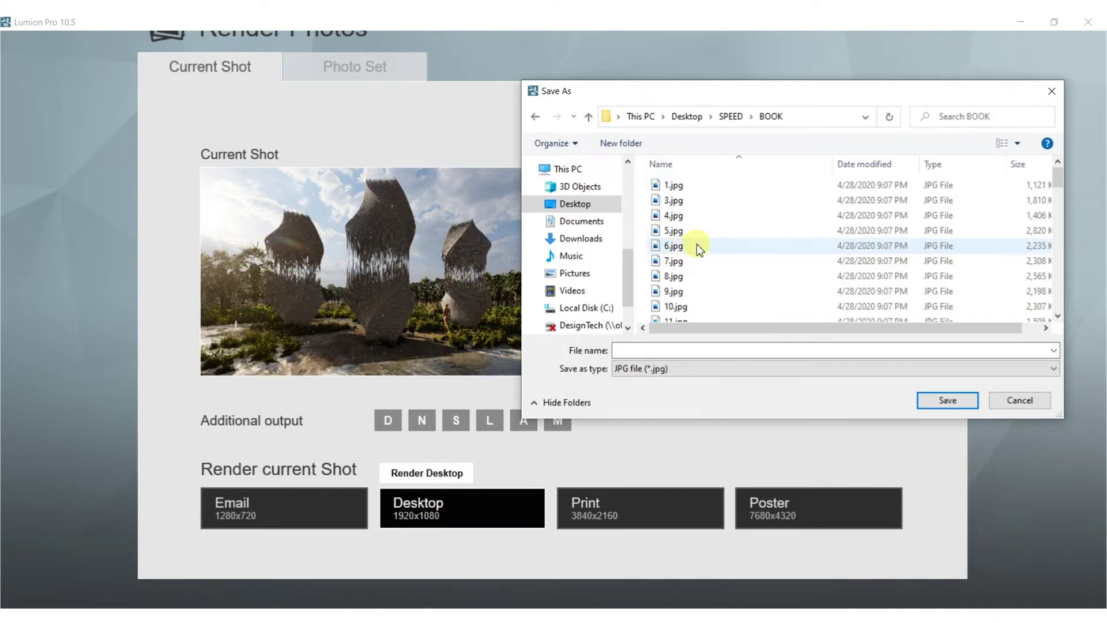
pyautogui.press('End')
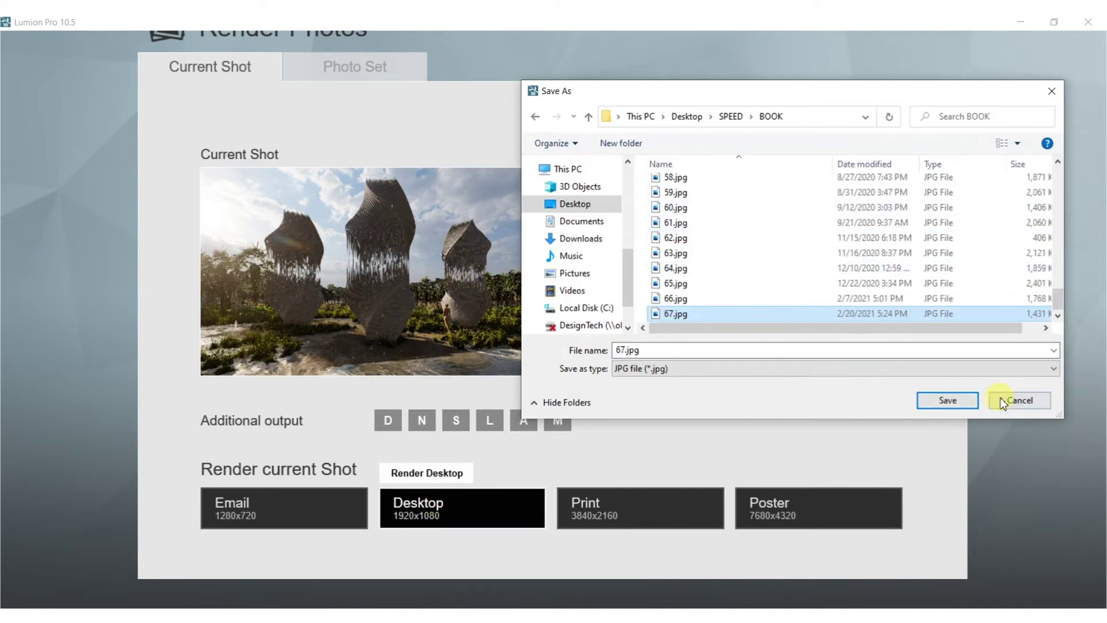
pyautogui.click(948, 400)
pyautogui.click(581, 369)
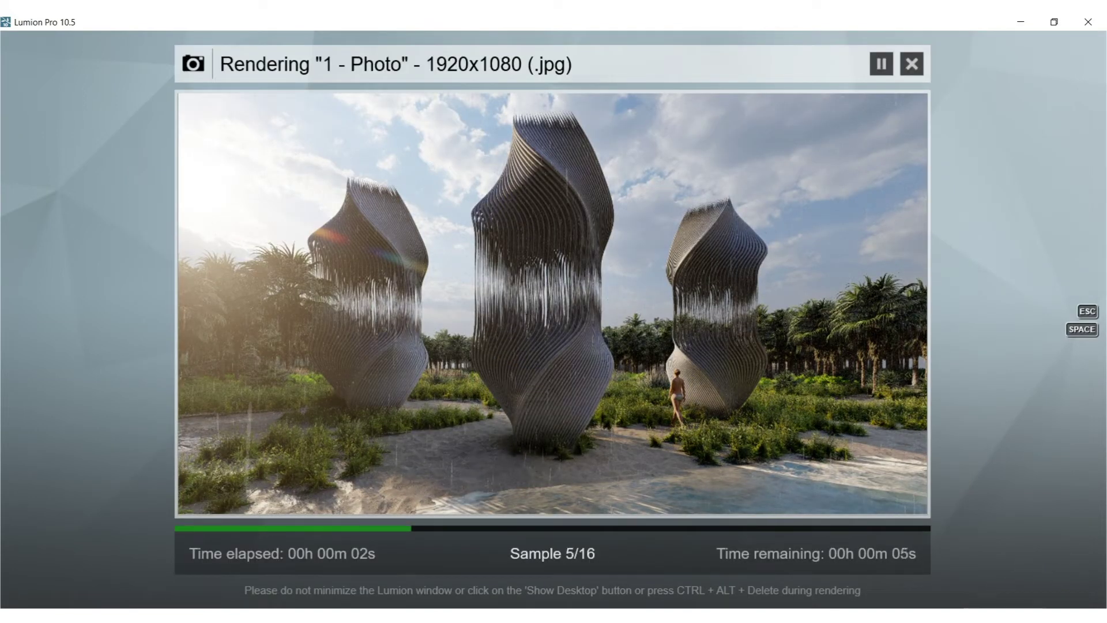
# Step: Switch to Photoshop with the rendered 67.jpg and apply the Auto Color and Auto Tone corrections
pyautogui.click(958, 615)
pyautogui.click(943, 564)
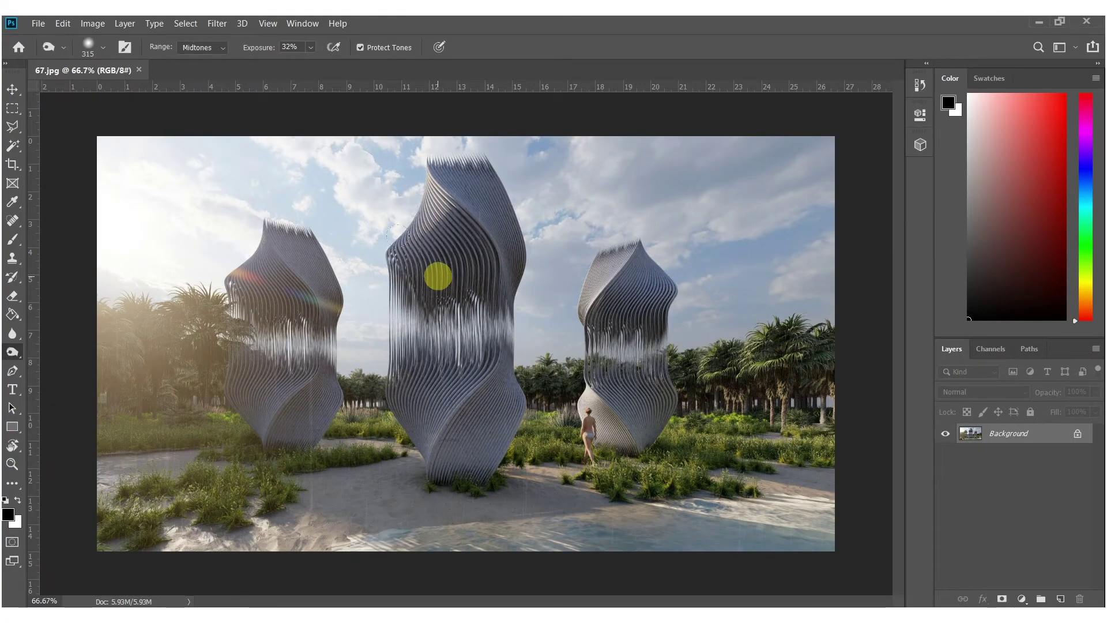
pyautogui.keyDown('alt'); pyautogui.moveTo(437, 276); pyautogui.dragTo(504, 276, button='right'); pyautogui.keyUp('alt')
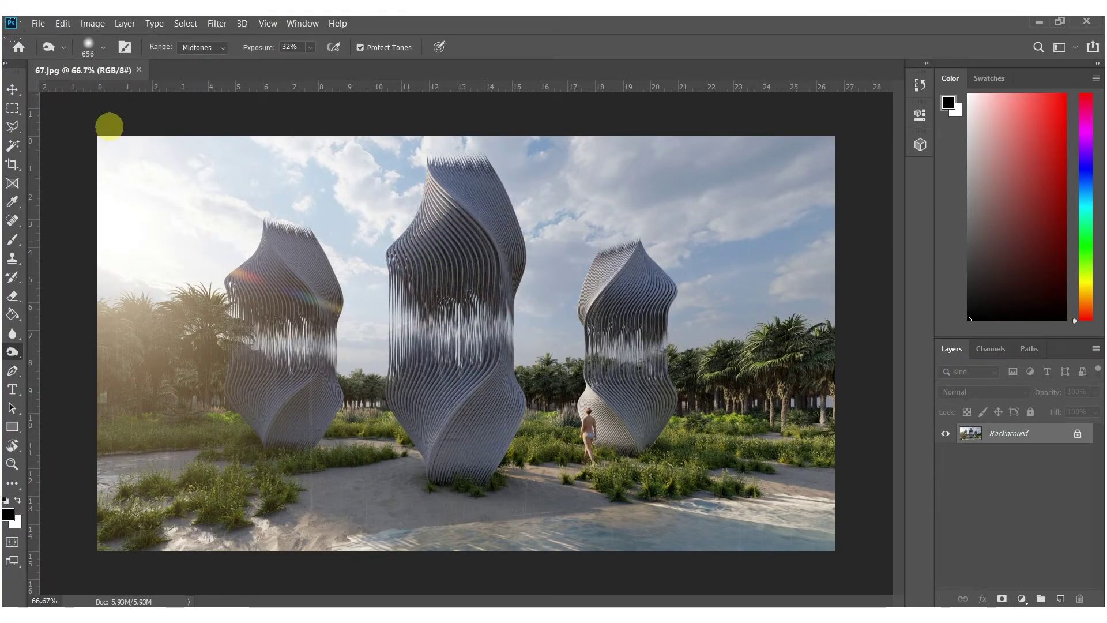
pyautogui.click(89, 24)
pyautogui.click(102, 96)
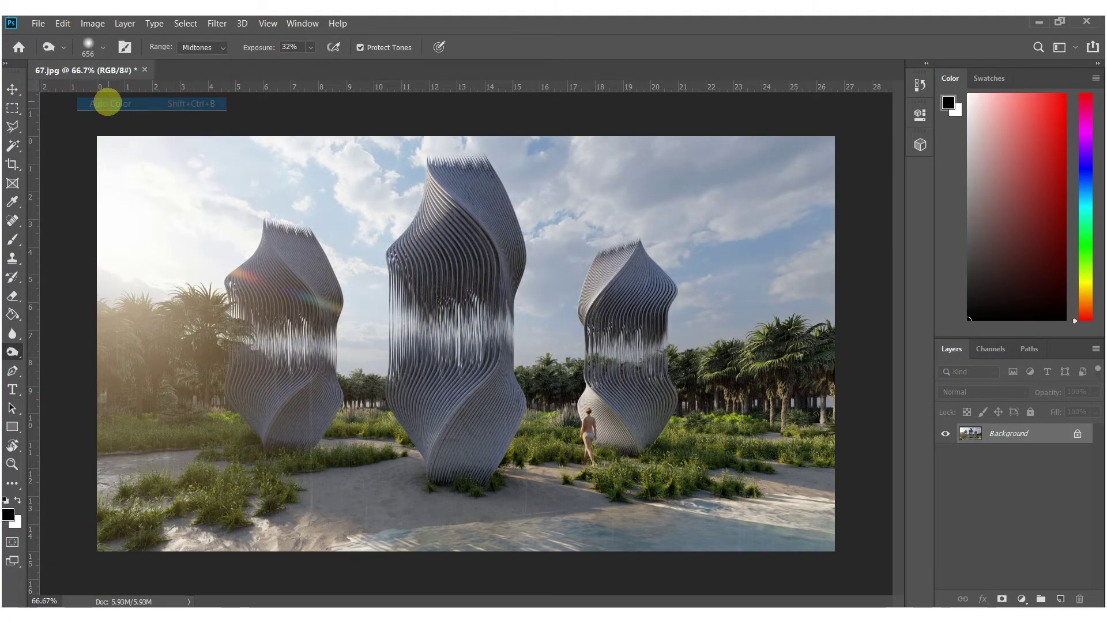
pyautogui.click(89, 23)
pyautogui.click(107, 76)
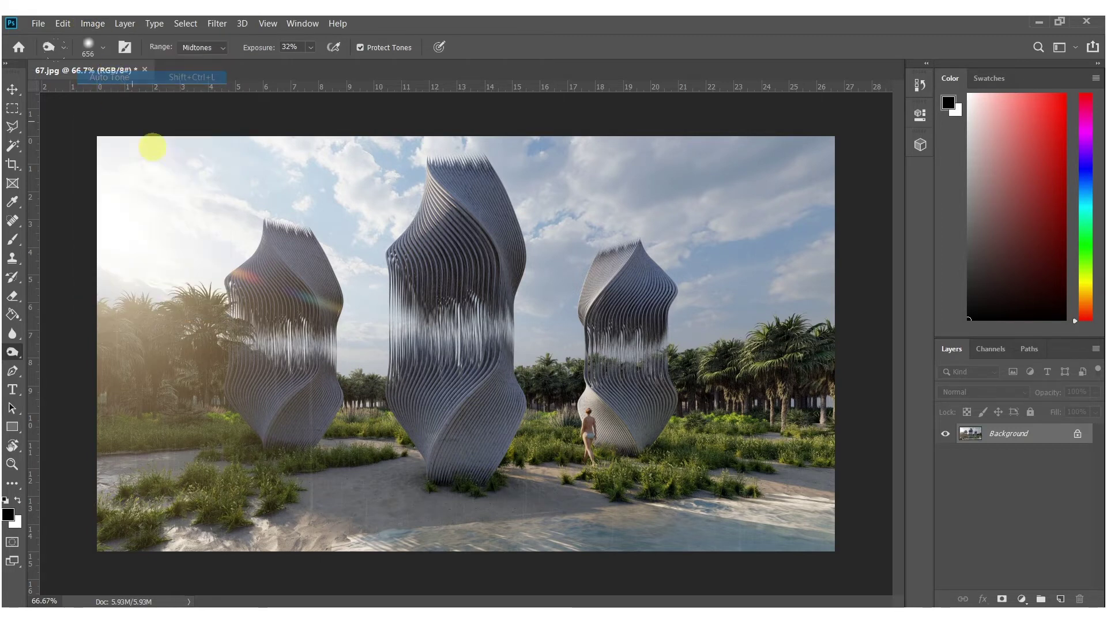
# Step: Lighten the tower bases, sand, grass and palms with the Dodge tool at midtones and 32% exposure, enlarging the brush to 946 px
pyautogui.keyDown('alt'); pyautogui.moveTo(490, 447); pyautogui.dragTo(425, 448, button='right'); pyautogui.keyUp('alt')
pyautogui.moveTo(291, 443)
pyautogui.mouseDown()
pyautogui.moveTo(314, 250)
pyautogui.moveTo(281, 425)
pyautogui.moveTo(337, 370)
pyautogui.moveTo(320, 430)
pyautogui.mouseUp()
pyautogui.moveTo(480, 443)
pyautogui.mouseDown()
pyautogui.moveTo(445, 427)
pyautogui.moveTo(443, 410)
pyautogui.moveTo(487, 400)
pyautogui.moveTo(455, 504)
pyautogui.mouseUp()
pyautogui.moveTo(713, 499)
pyautogui.mouseDown()
pyautogui.moveTo(366, 504)
pyautogui.moveTo(62, 484)
pyautogui.moveTo(117, 422)
pyautogui.moveTo(242, 348)
pyautogui.moveTo(143, 358)
pyautogui.mouseUp()
pyautogui.keyDown('alt'); pyautogui.moveTo(694, 410); pyautogui.dragTo(810, 413, button='right'); pyautogui.keyUp('alt')
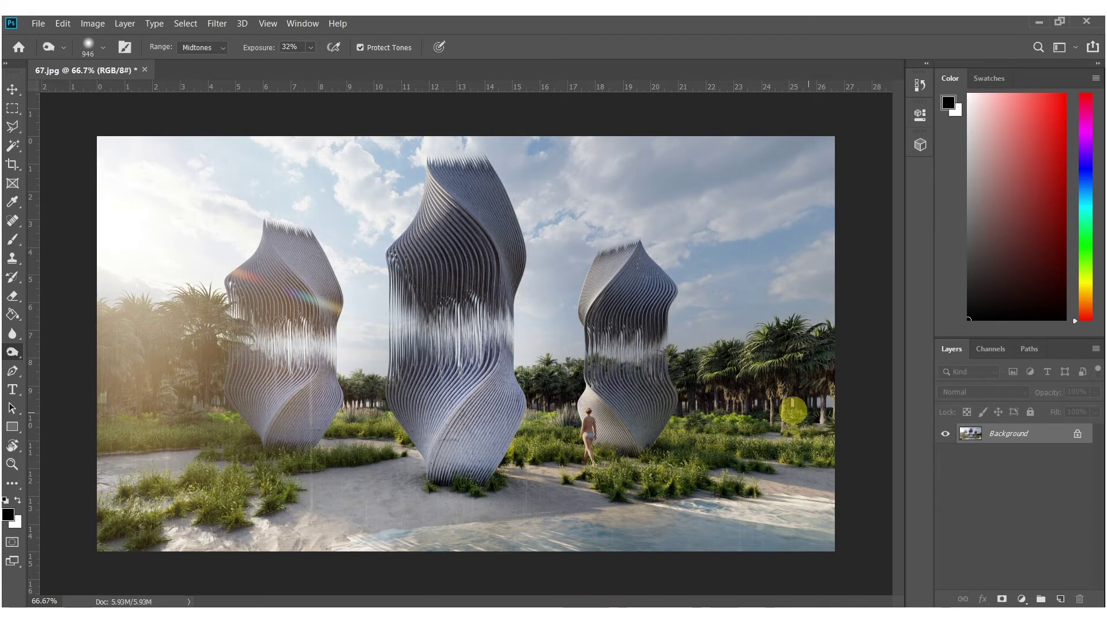
pyautogui.moveTo(841, 388)
pyautogui.mouseDown()
pyautogui.moveTo(670, 389)
pyautogui.moveTo(601, 369)
pyautogui.moveTo(633, 245)
pyautogui.mouseUp()
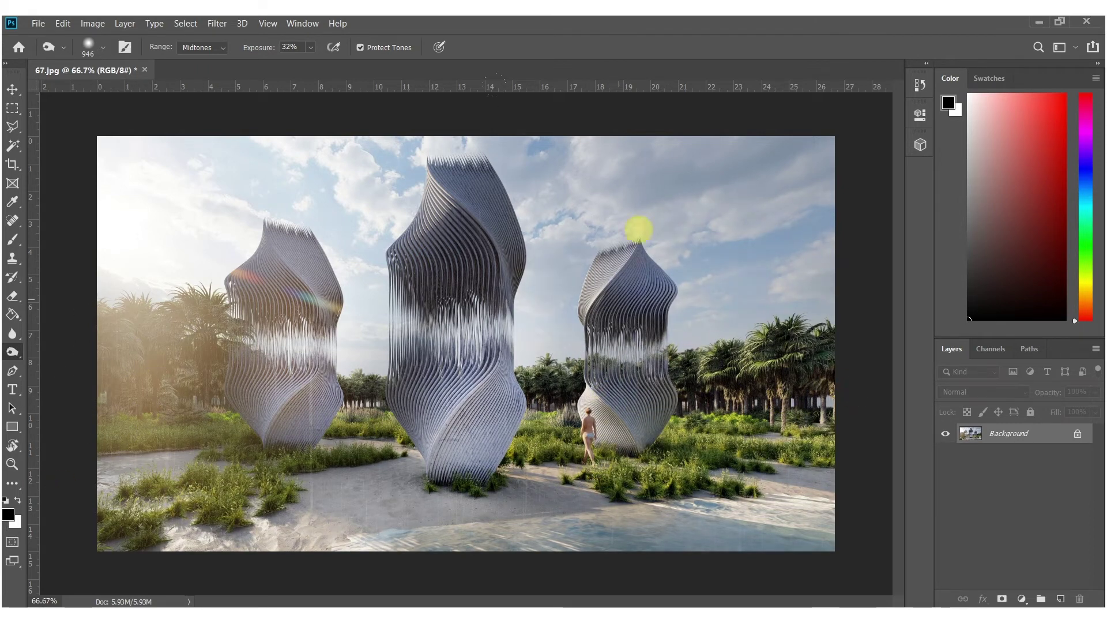
# Step: Dodge the leftmost tower, the palms beside it and the middle tower, using a brush of up to 1112 px
pyautogui.keyDown('alt'); pyautogui.moveTo(448, 340); pyautogui.dragTo(311, 309, button='right'); pyautogui.keyUp('alt')
pyautogui.moveTo(271, 232); pyautogui.dragTo(282, 365)
pyautogui.keyDown('alt'); pyautogui.moveTo(148, 292); pyautogui.dragTo(317, 258, button='right'); pyautogui.keyUp('alt')
pyautogui.moveTo(99, 250)
pyautogui.mouseDown()
pyautogui.moveTo(114, 244)
pyautogui.moveTo(287, 348)
pyautogui.moveTo(296, 409)
pyautogui.mouseUp()
pyautogui.moveTo(466, 267); pyautogui.dragTo(464, 313)
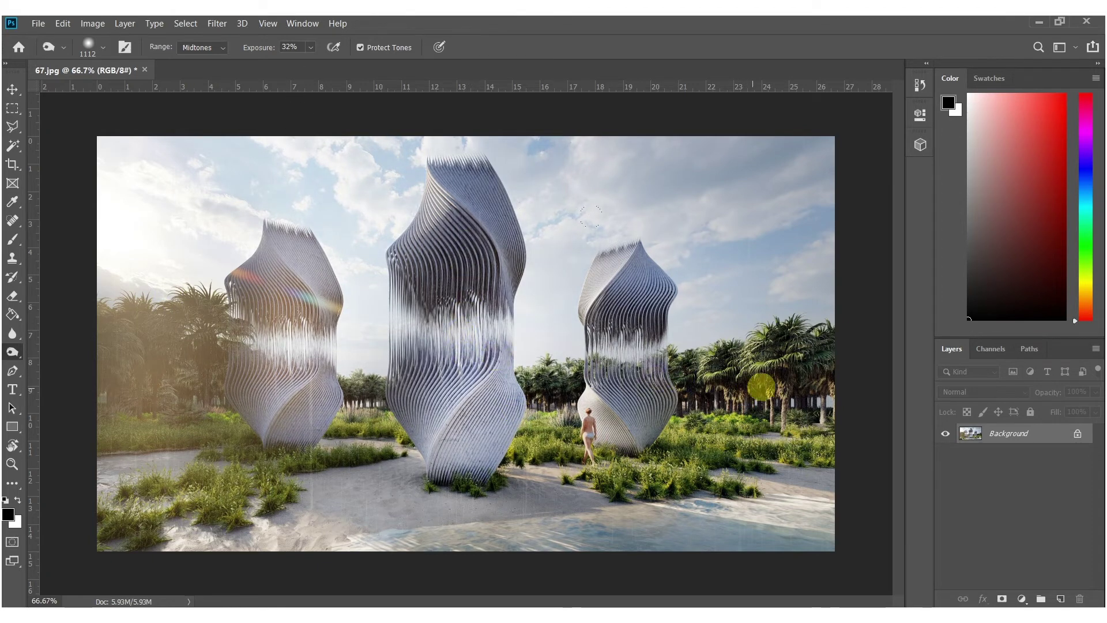
pyautogui.moveTo(569, 445)
pyautogui.keyDown('alt'); pyautogui.mouseDown(button='right')
pyautogui.moveTo(544, 444)
pyautogui.moveTo(571, 452)
pyautogui.mouseUp(button='right'); pyautogui.keyUp('alt')
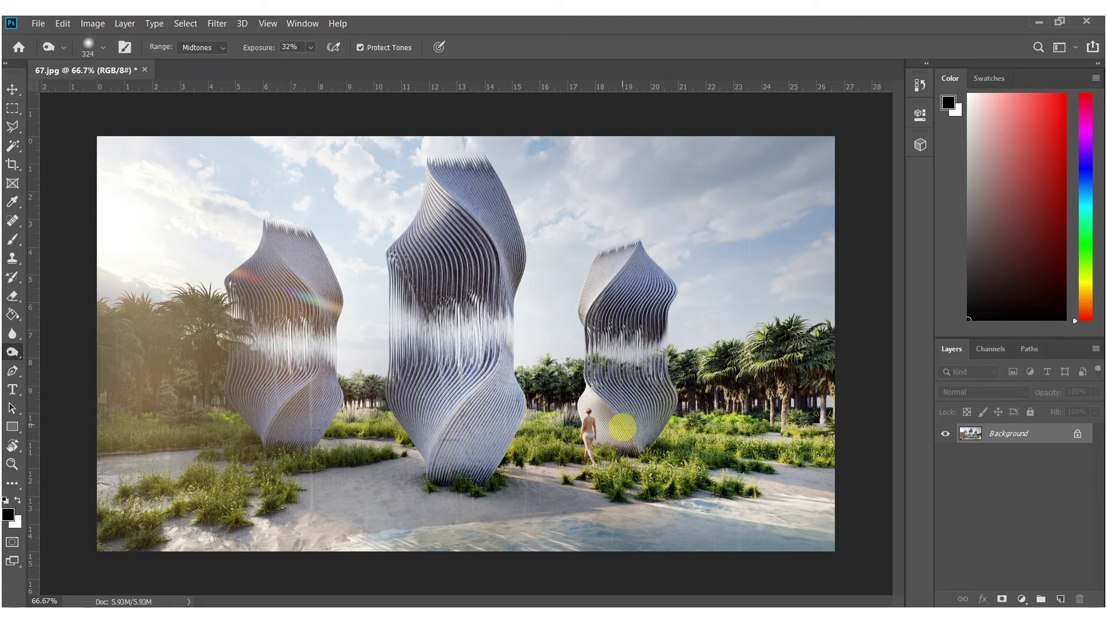
# Step: Add a new layer and paint soft black shading along the image's top and bottom edges with a 566 px brush
pyautogui.hotkey('ctrl', 'shift', 'n')
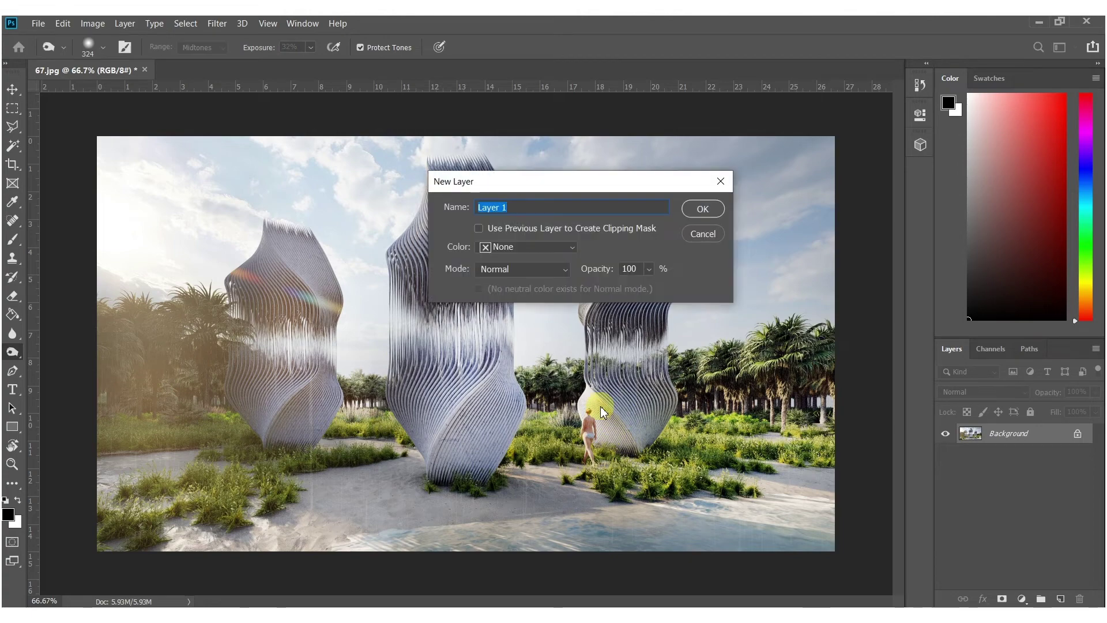
pyautogui.press('Return')
pyautogui.press('b')
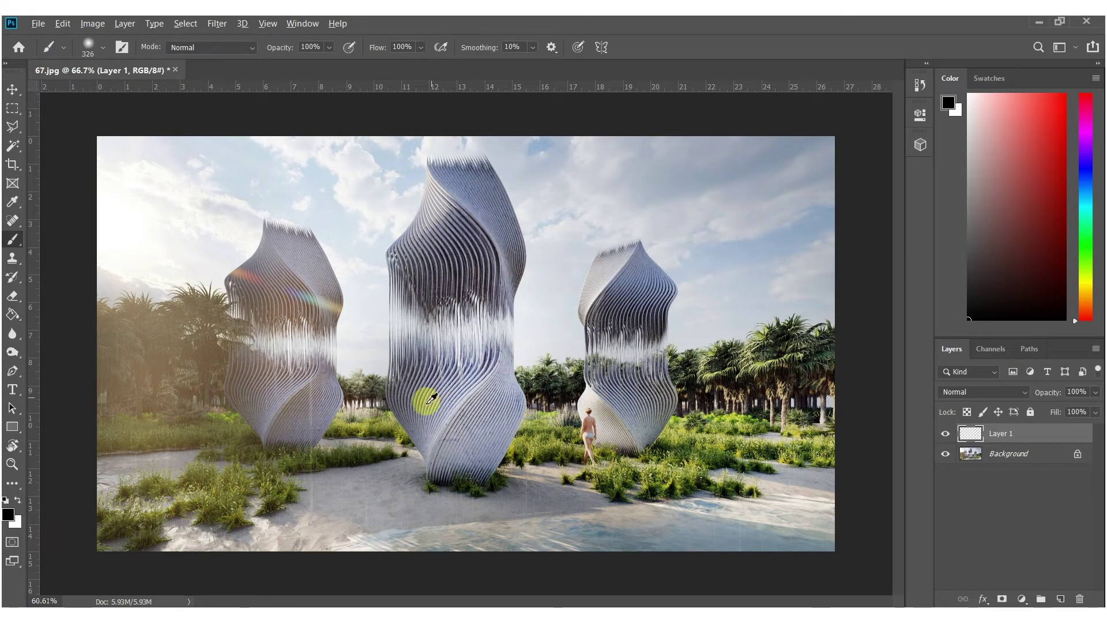
pyautogui.keyDown('alt'); pyautogui.scroll(-3, 431, 398); pyautogui.keyUp('alt')
pyautogui.keyDown('alt'); pyautogui.moveTo(306, 400); pyautogui.dragTo(351, 398, button='right'); pyautogui.keyUp('alt')
pyautogui.moveTo(179, 213)
pyautogui.mouseDown()
pyautogui.moveTo(309, 183)
pyautogui.moveTo(555, 178)
pyautogui.moveTo(773, 234)
pyautogui.mouseUp()
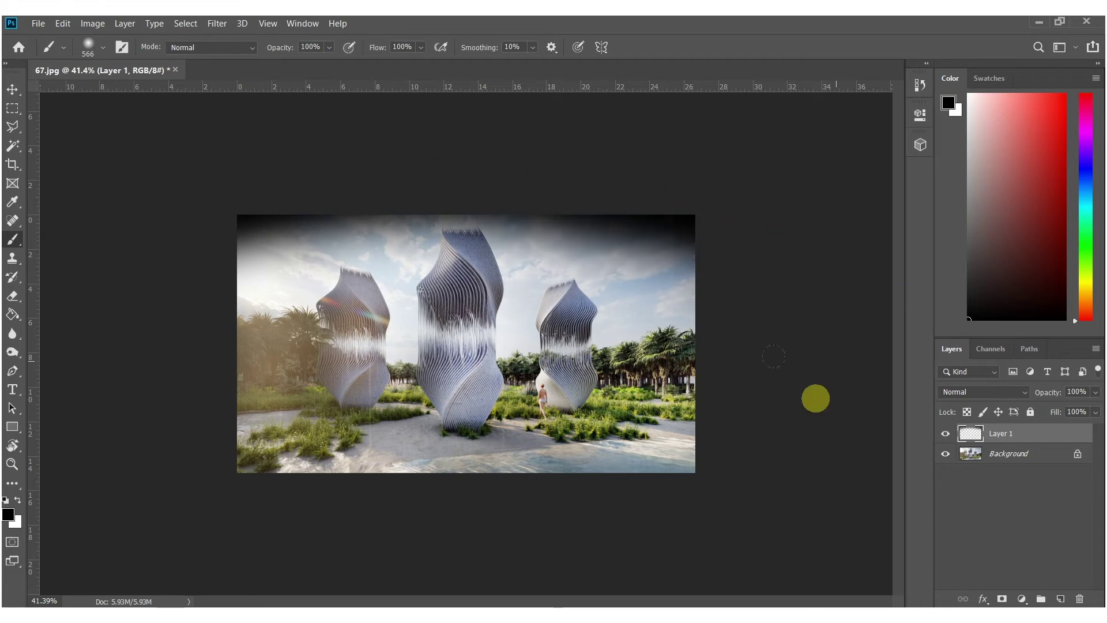
pyautogui.moveTo(247, 531)
pyautogui.mouseDown()
pyautogui.moveTo(76, 452)
pyautogui.moveTo(427, 534)
pyautogui.moveTo(773, 519)
pyautogui.mouseUp()
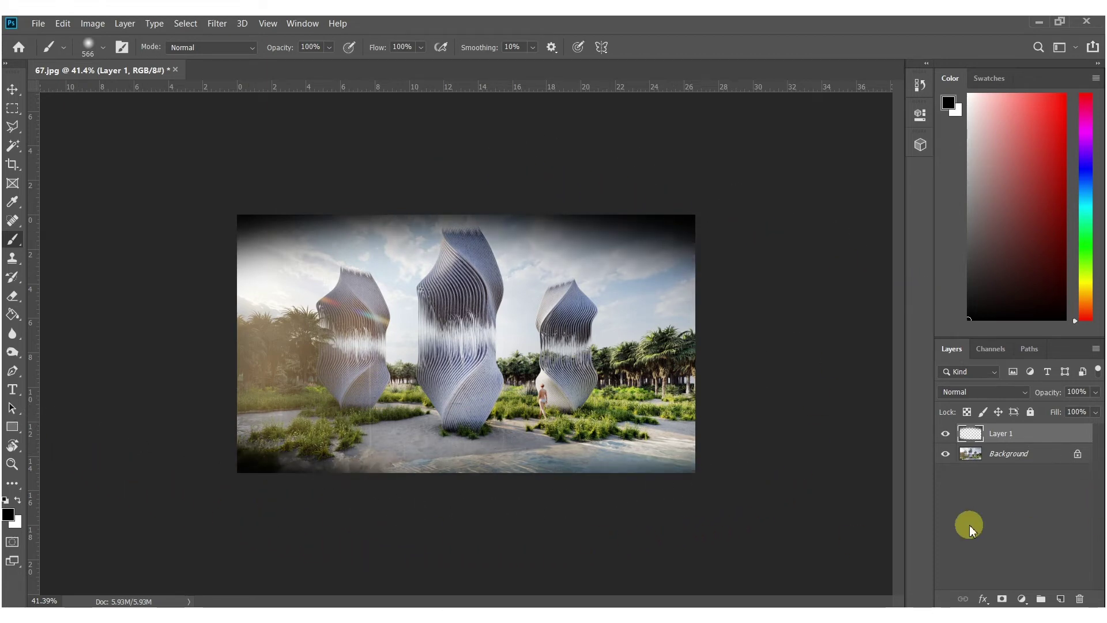
# Step: Refine the black shading along the image's bottom edge with the brush and a 550 px eraser, and set Layer 1's opacity to 68%
pyautogui.moveTo(131, 496)
pyautogui.mouseDown()
pyautogui.moveTo(409, 529)
pyautogui.moveTo(746, 515)
pyautogui.mouseUp()
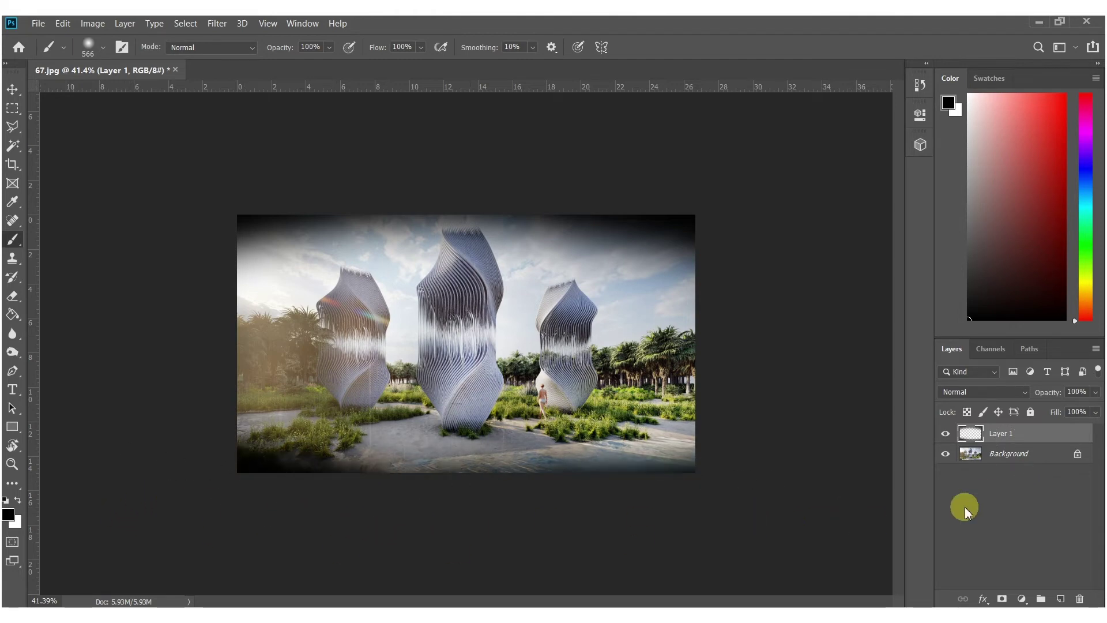
pyautogui.keyDown('alt'); pyautogui.scroll(4, 312, 498); pyautogui.keyUp('alt')
pyautogui.press('e')
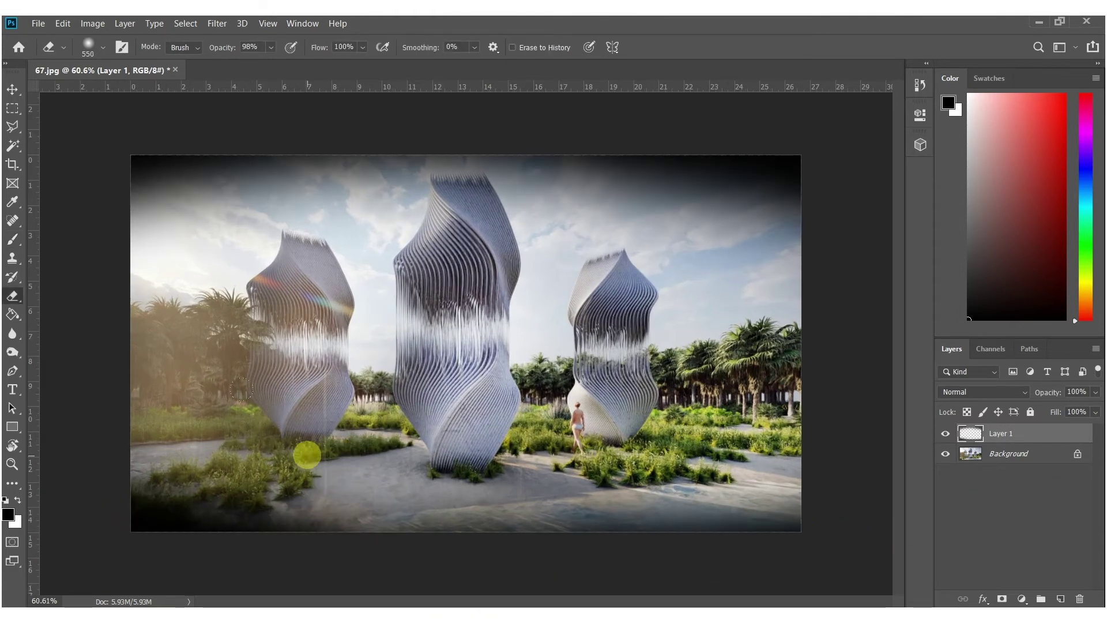
pyautogui.moveTo(348, 447)
pyautogui.mouseDown()
pyautogui.moveTo(190, 428)
pyautogui.moveTo(128, 395)
pyautogui.mouseUp()
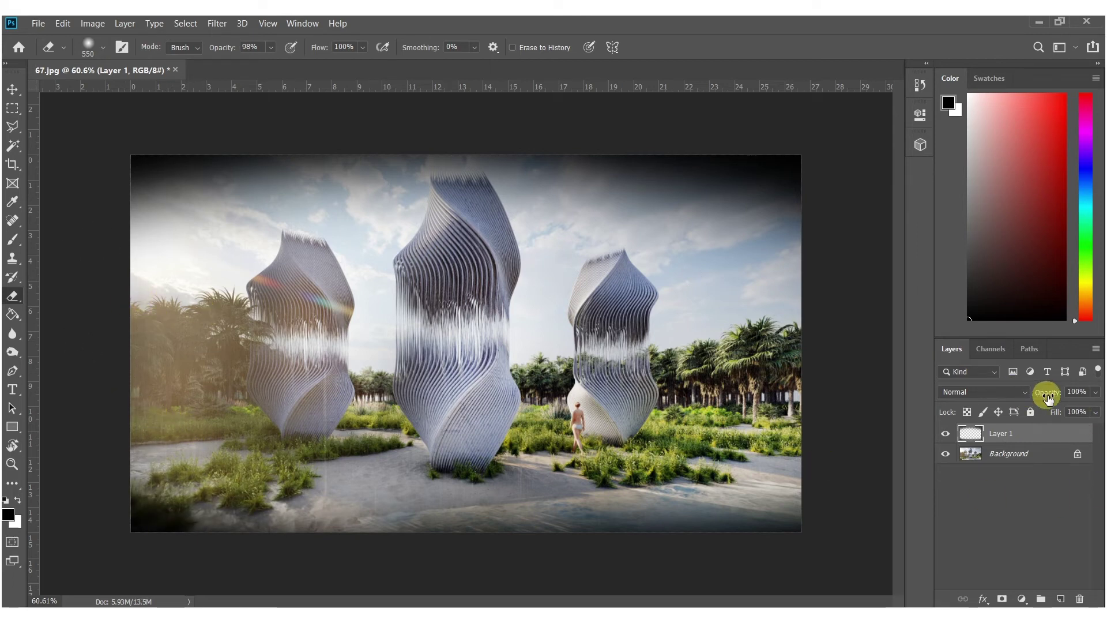
pyautogui.moveTo(1032, 398); pyautogui.dragTo(1024, 398)
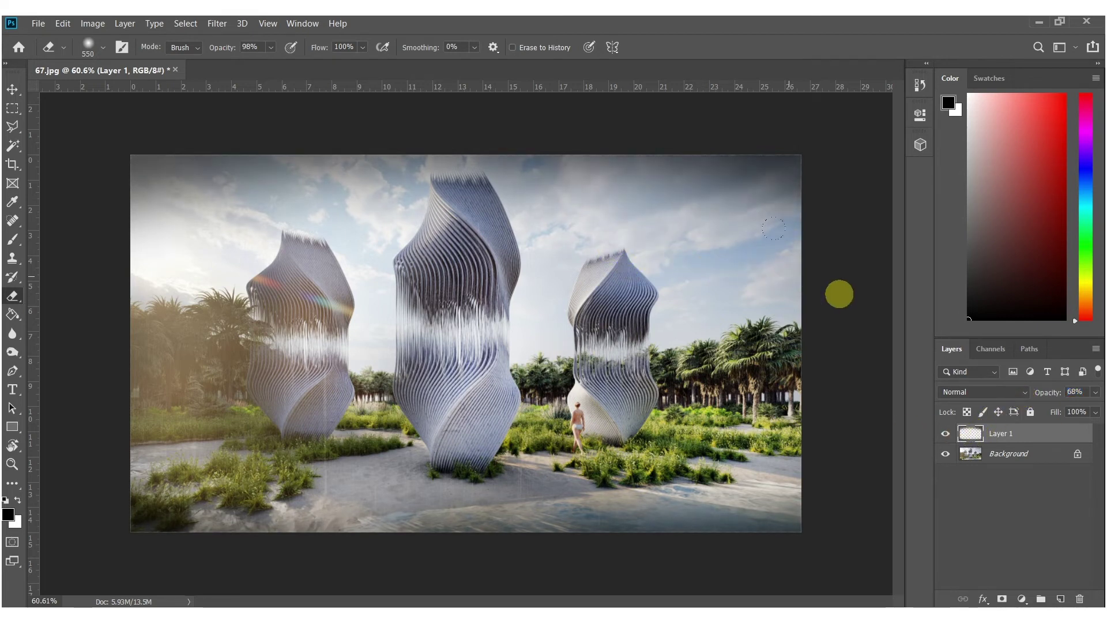
# Step: Touch up the Background layer around the left and middle towers with the Dodge tool at midtones and 32% exposure, using a brush of up to 504 px
pyautogui.click(1004, 456)
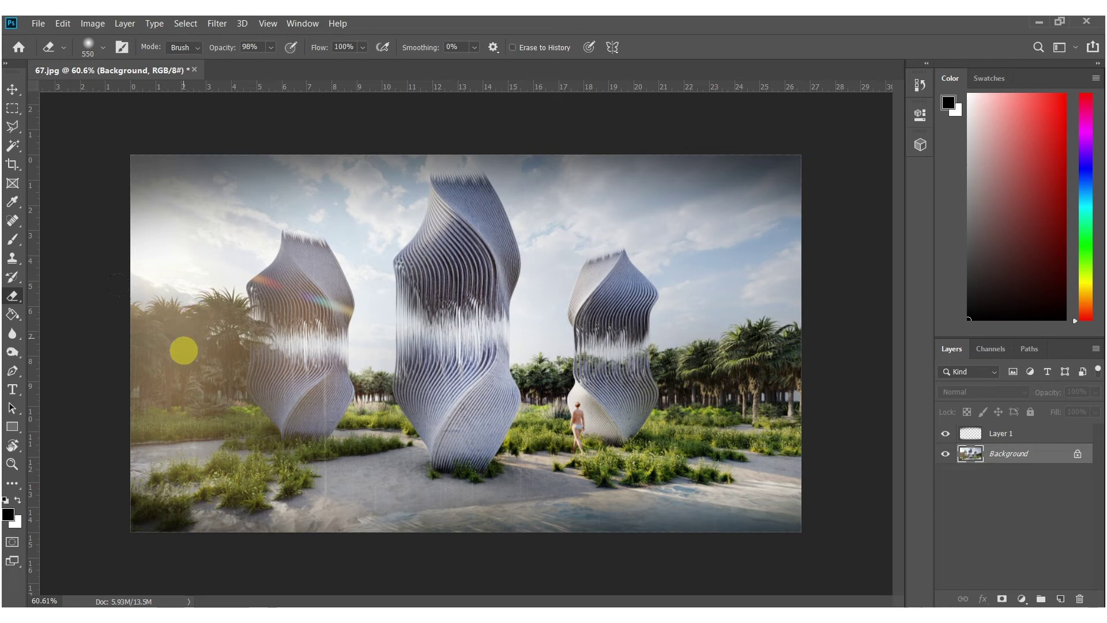
pyautogui.press('o')
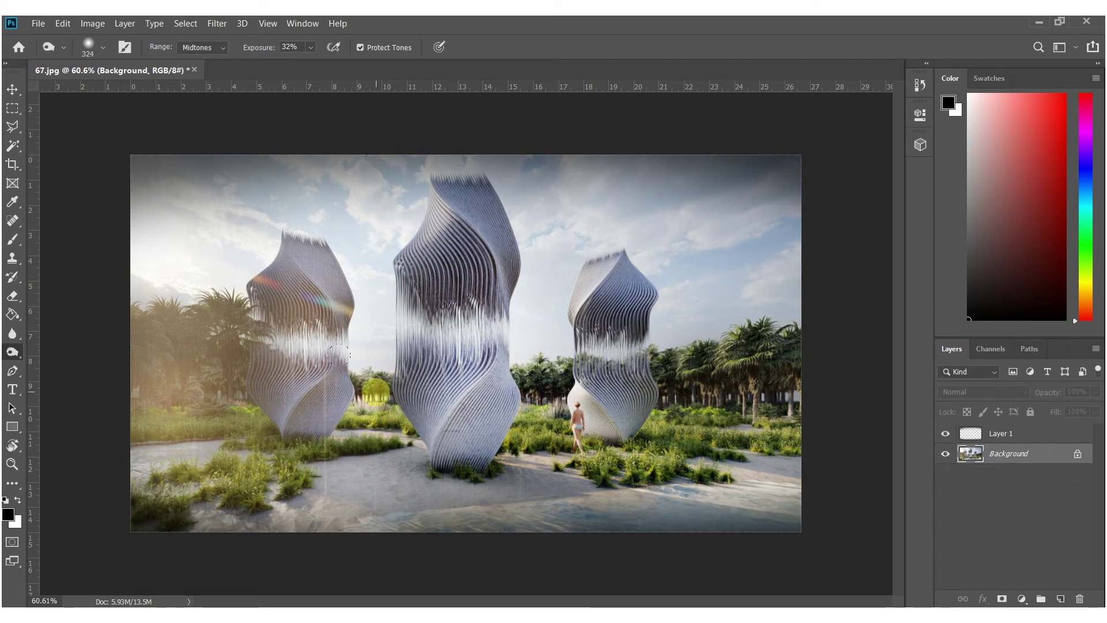
pyautogui.press('e')
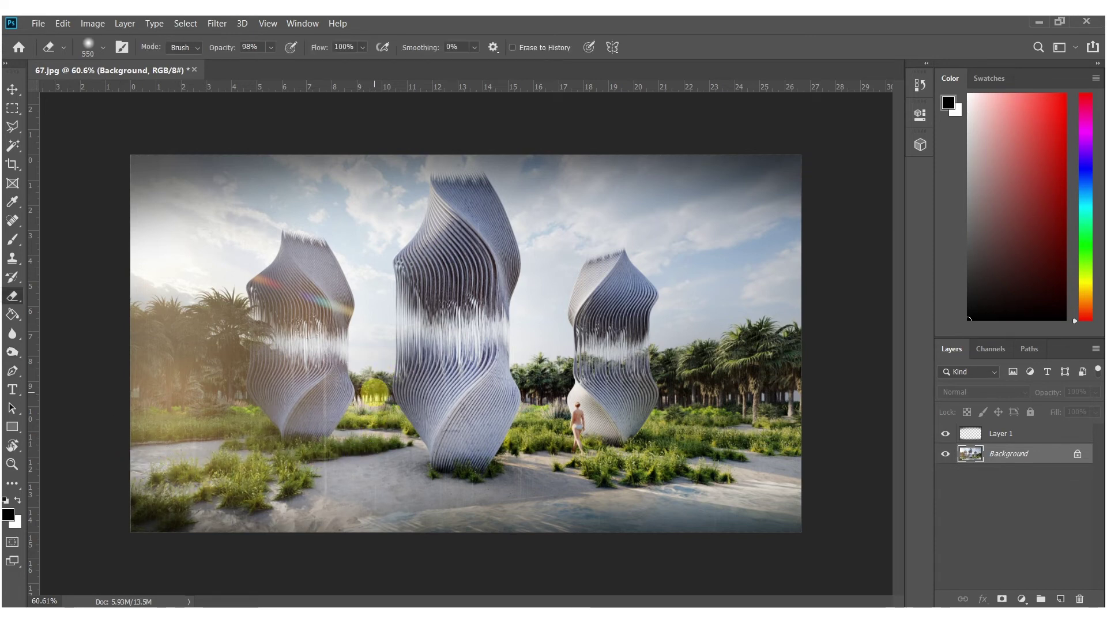
pyautogui.moveTo(363, 371)
pyautogui.keyDown('alt'); pyautogui.mouseDown(button='right')
pyautogui.moveTo(346, 371)
pyautogui.moveTo(359, 360)
pyautogui.mouseUp(button='right'); pyautogui.keyUp('alt')
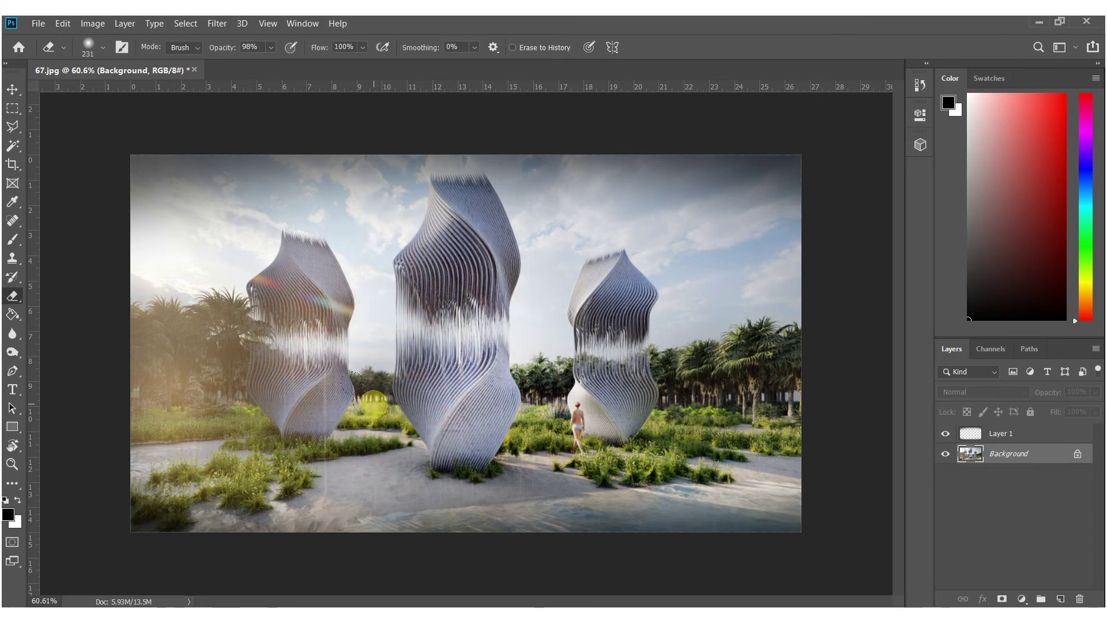
pyautogui.press('o')
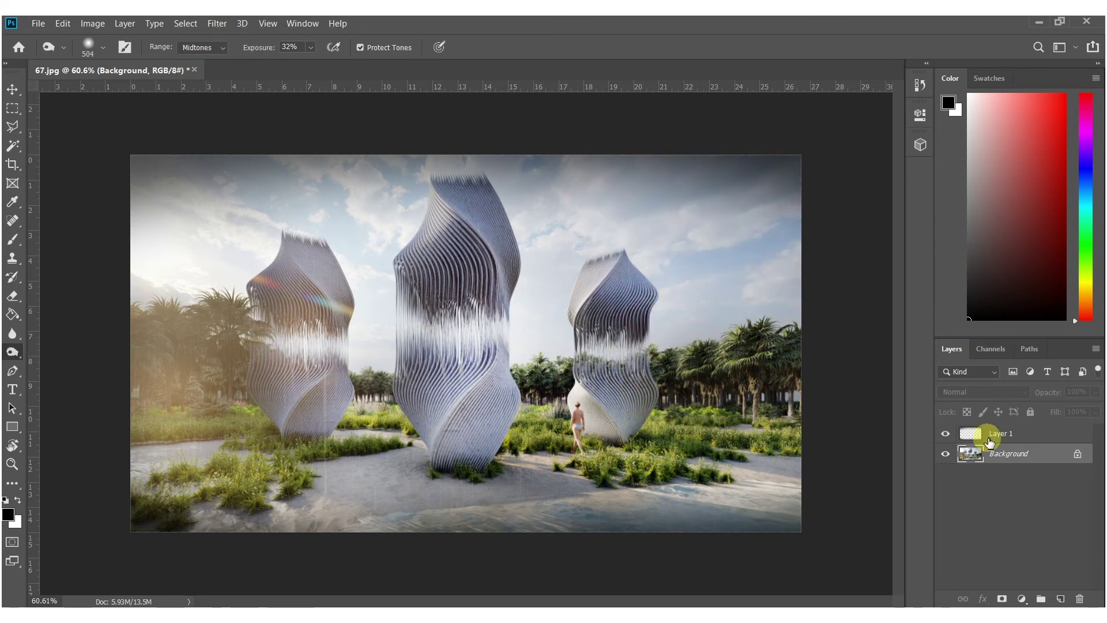
# Step: Erase some of Layer 1's dark shading across the upper sky with a 431 px eraser at 98% opacity
pyautogui.click(1015, 434)
pyautogui.press('e')
pyautogui.keyDown('alt'); pyautogui.moveTo(681, 229); pyautogui.dragTo(718, 226, button='right'); pyautogui.keyUp('alt')
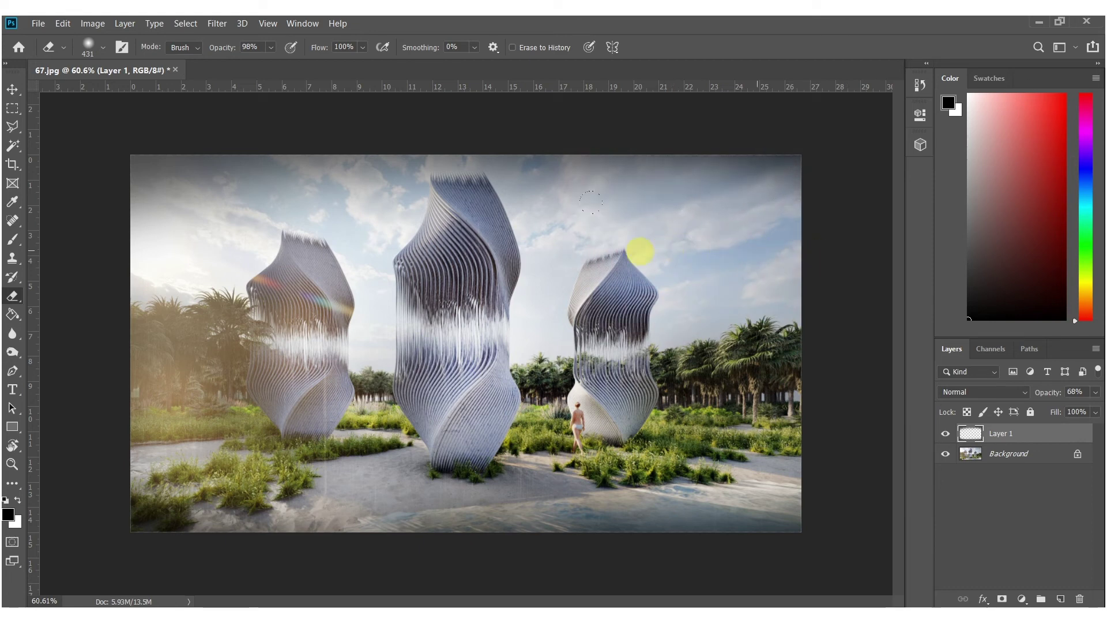
pyautogui.moveTo(354, 198)
pyautogui.mouseDown()
pyautogui.moveTo(185, 189)
pyautogui.moveTo(92, 219)
pyautogui.mouseUp()
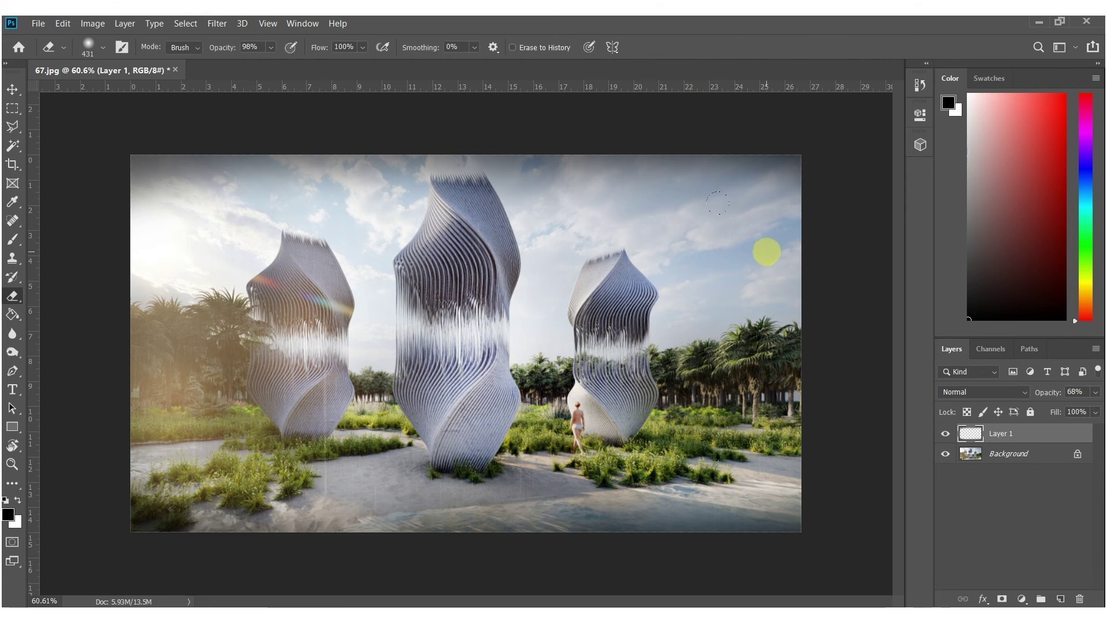
# Step: Apply the Auto Tone and Auto Color corrections to Layer 1
pyautogui.click(105, 26)
pyautogui.click(100, 77)
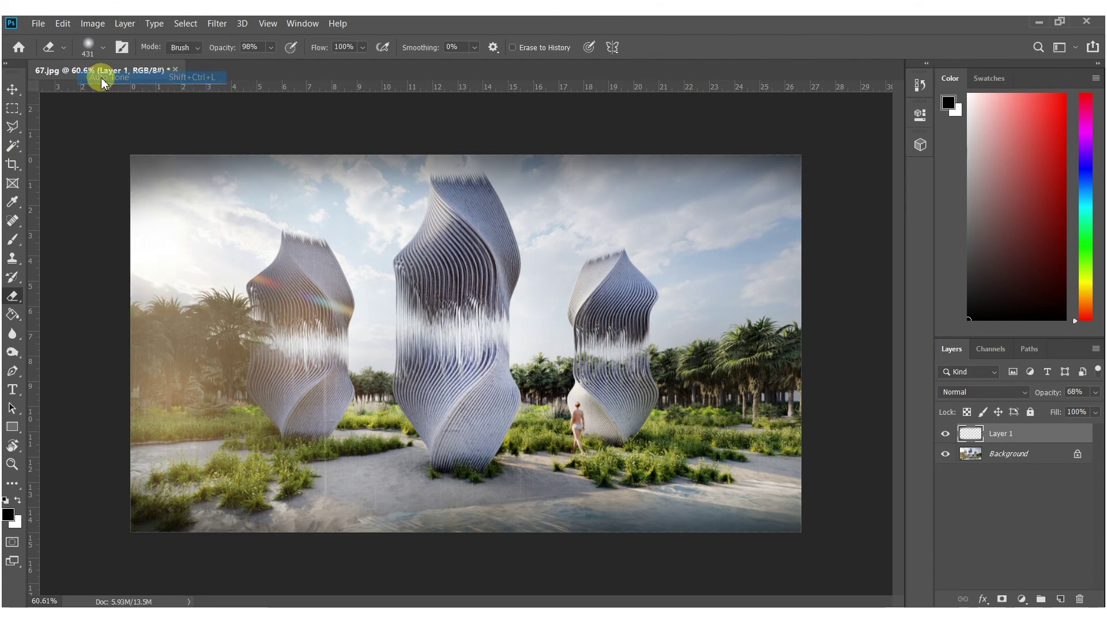
pyautogui.click(91, 26)
pyautogui.click(104, 103)
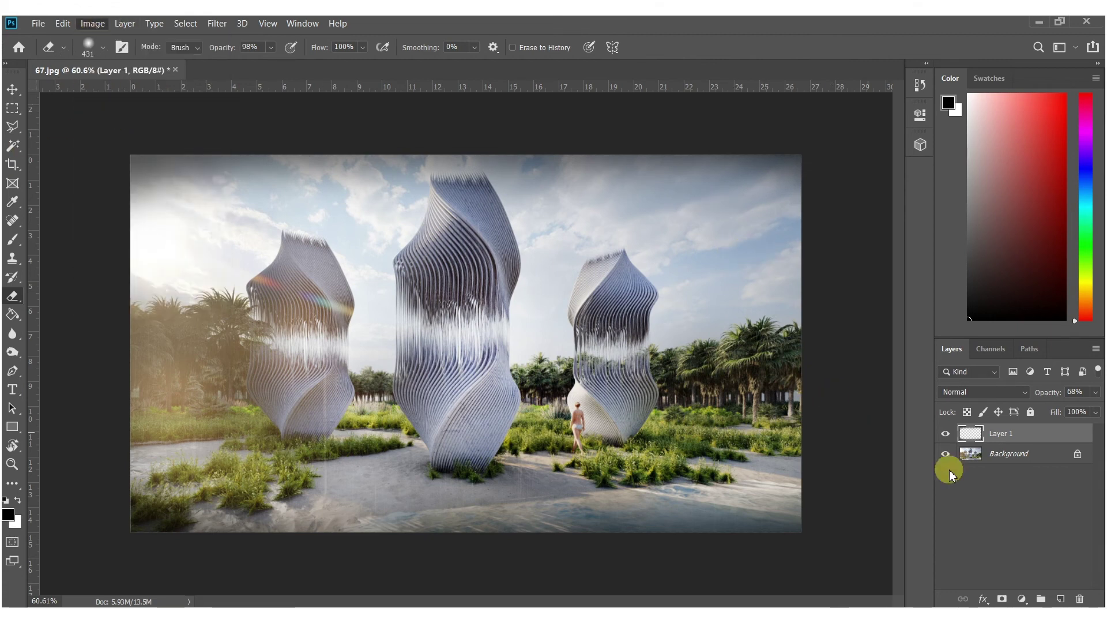
# Step: Apply the Auto Tone, Auto Contrast and Auto Color corrections to the Background layer
pyautogui.click(1008, 454)
pyautogui.click(91, 24)
pyautogui.click(102, 73)
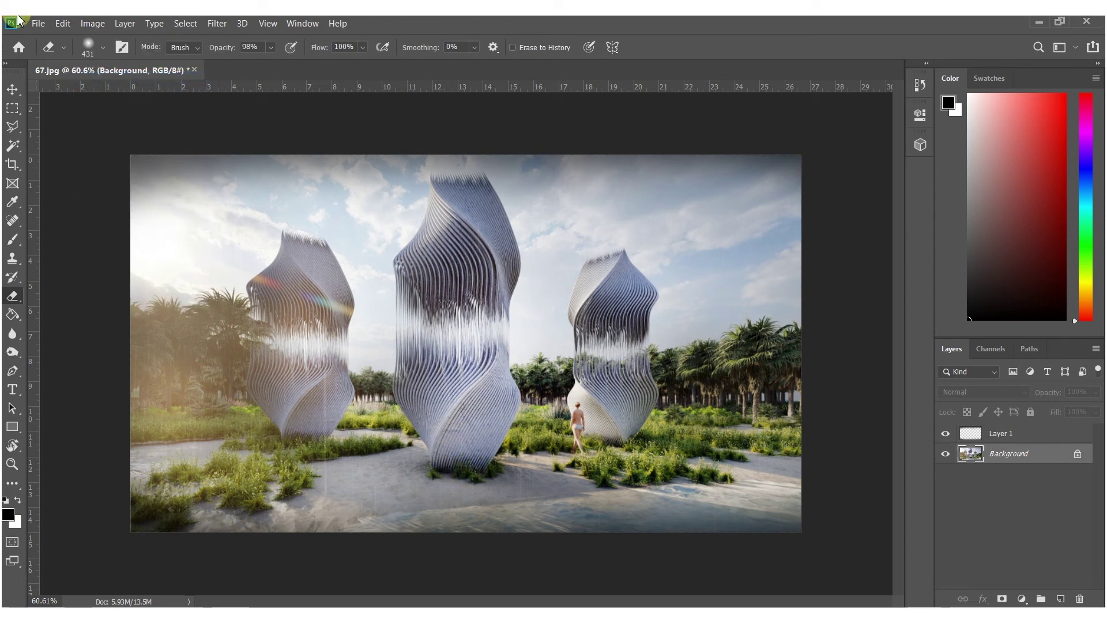
pyautogui.click(93, 23)
pyautogui.click(102, 102)
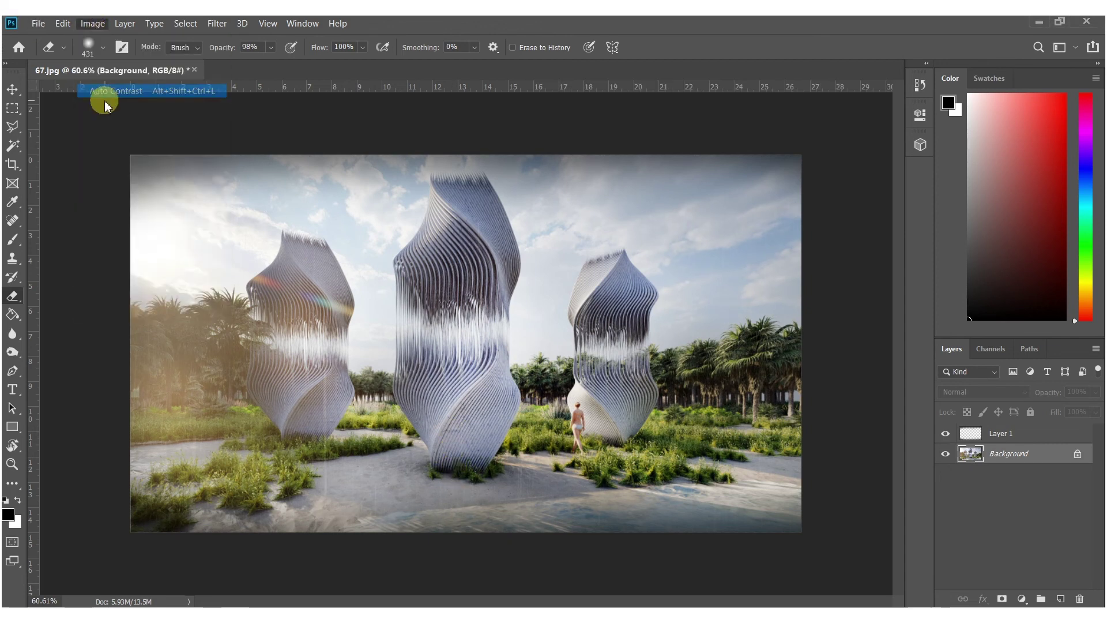
pyautogui.click(89, 24)
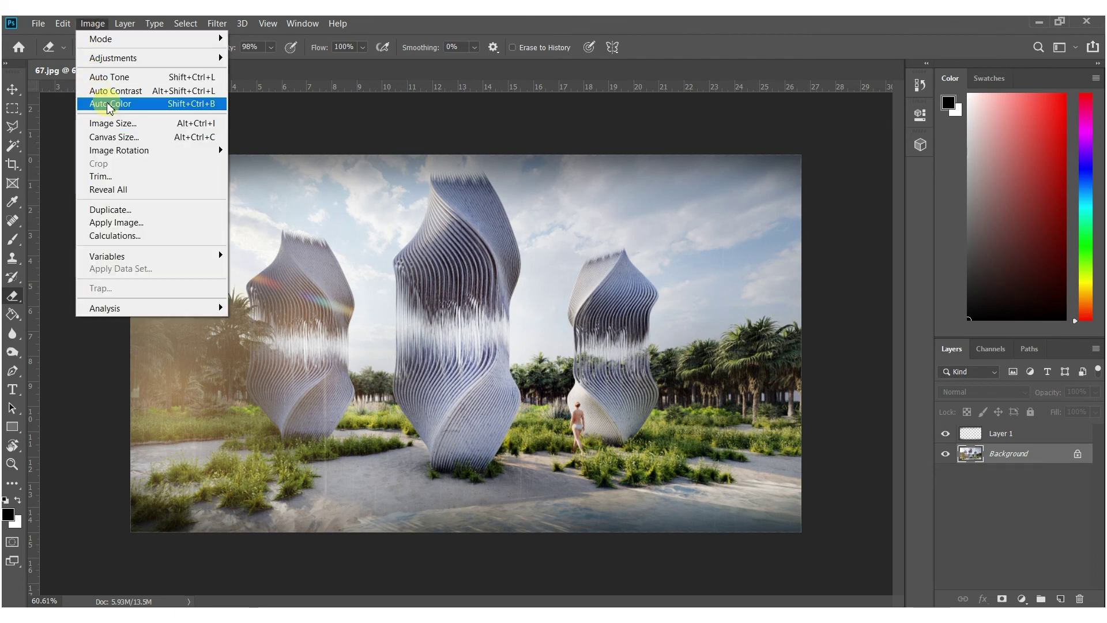
pyautogui.click(102, 102)
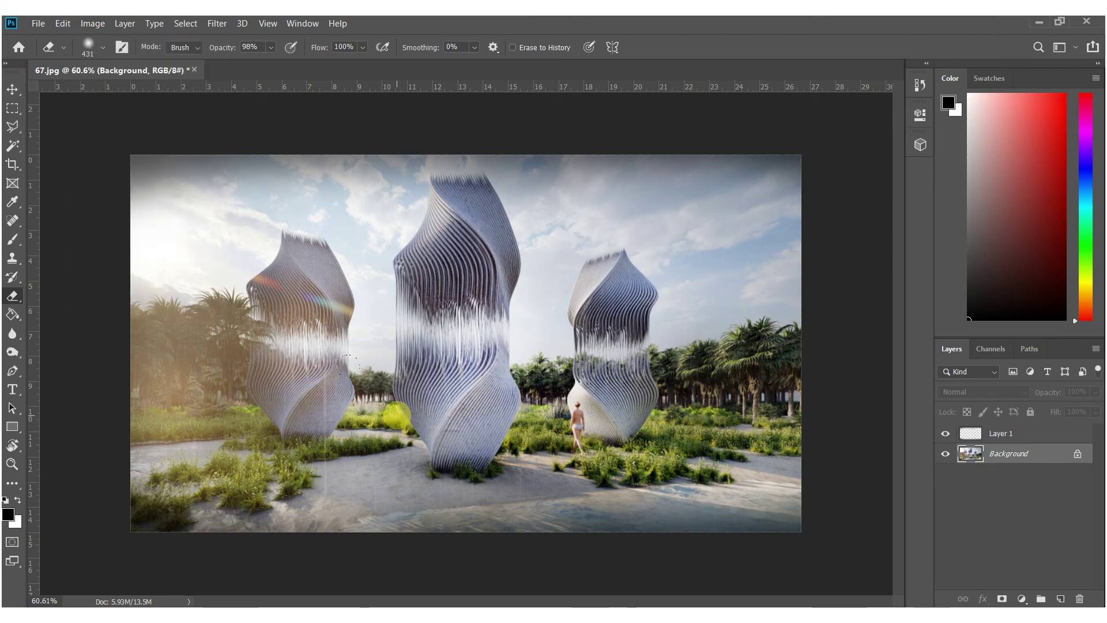
# Step: Reduce the eraser's brush size to 323 px
pyautogui.keyDown('alt'); pyautogui.moveTo(543, 375); pyautogui.dragTo(492, 362, button='right'); pyautogui.keyUp('alt')
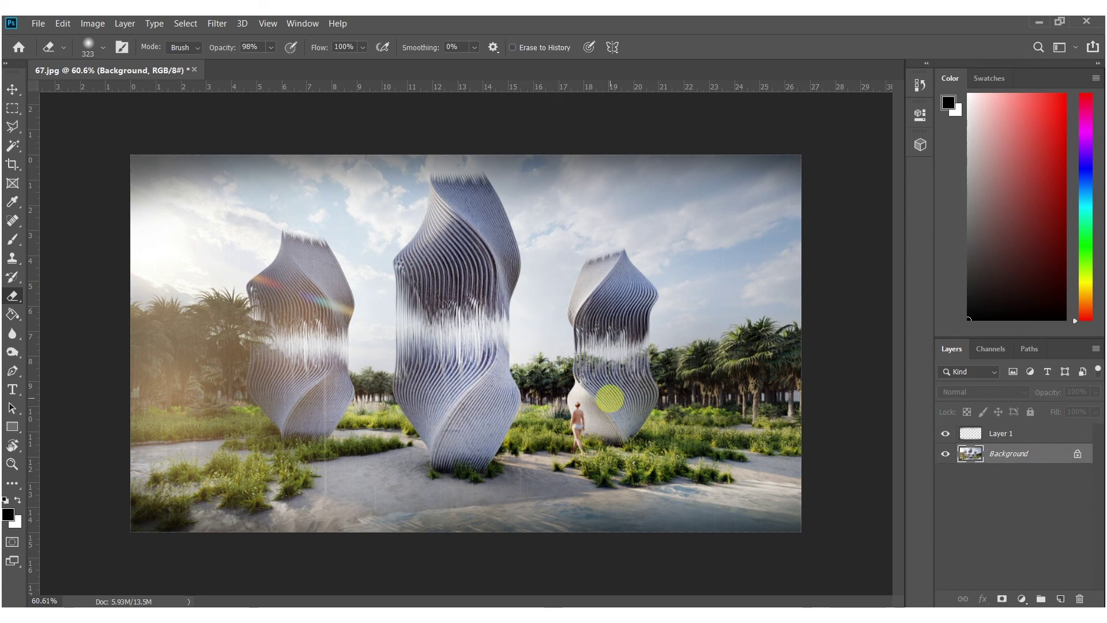